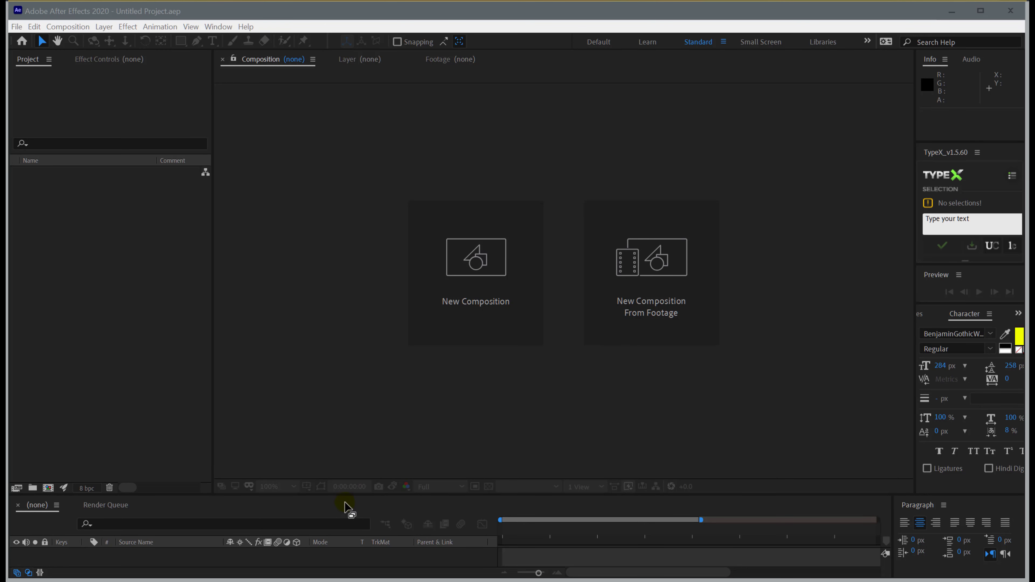
- Create a new composition named Comp 1 from the HDTV 1080 24 preset, keeping the default settings
left_click_drag(349, 495, 351, 384)
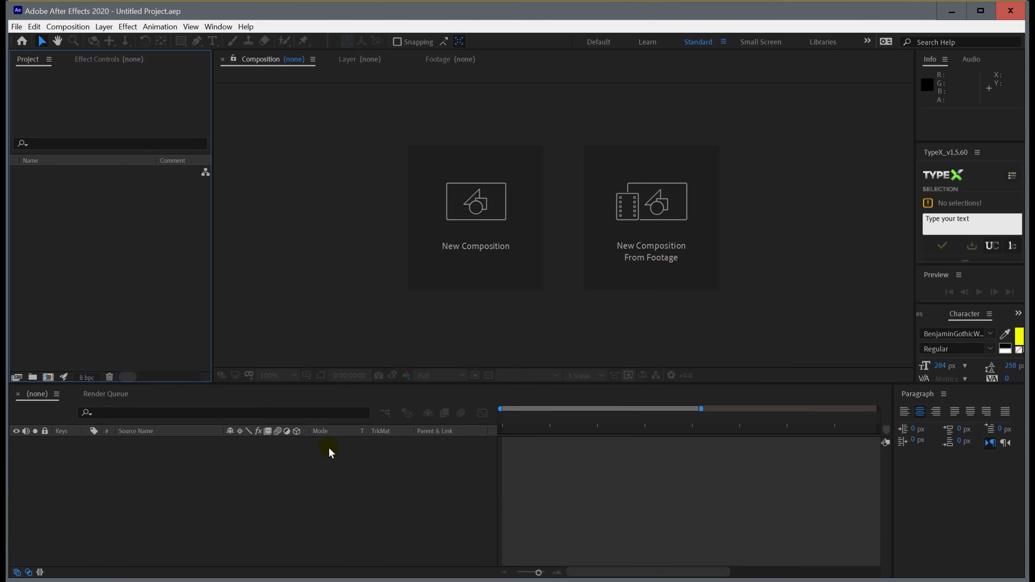
left_click(494, 209)
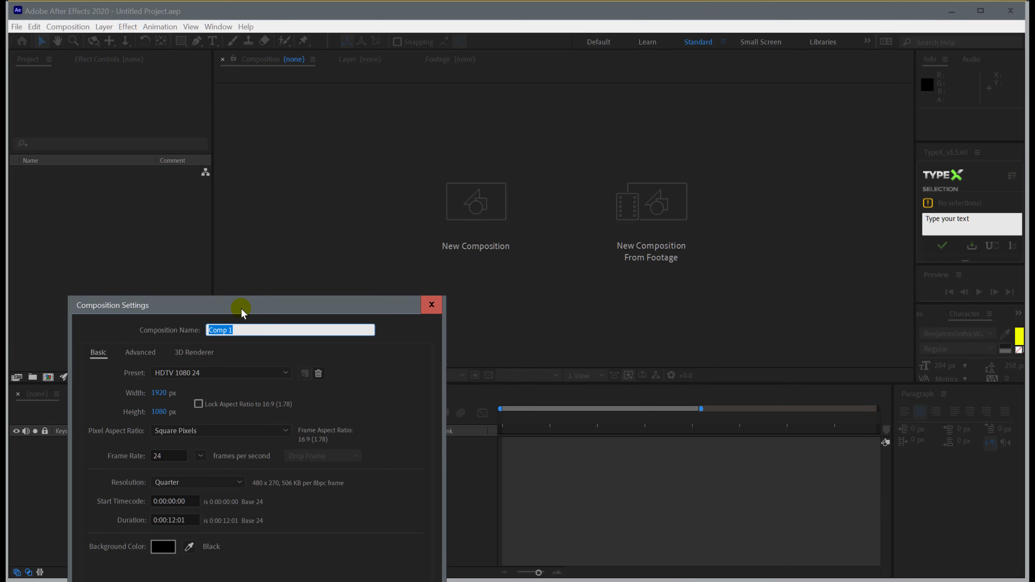
left_click_drag(242, 311, 336, 190)
left_click(438, 496)
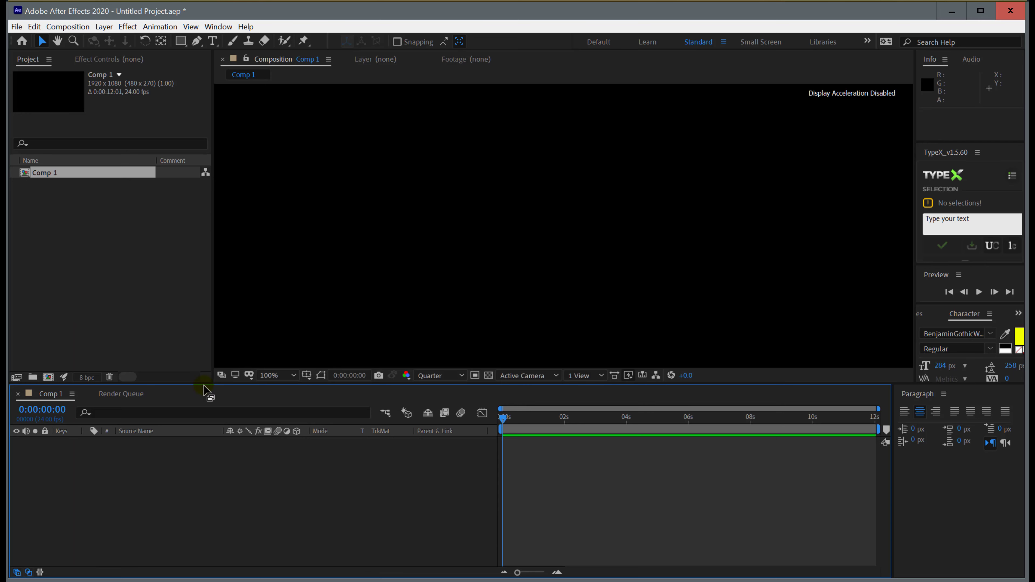
- Enlarge the composition viewer and add a 1920 x 1080 px black solid layer to Comp 1
left_click_drag(204, 383, 206, 462)
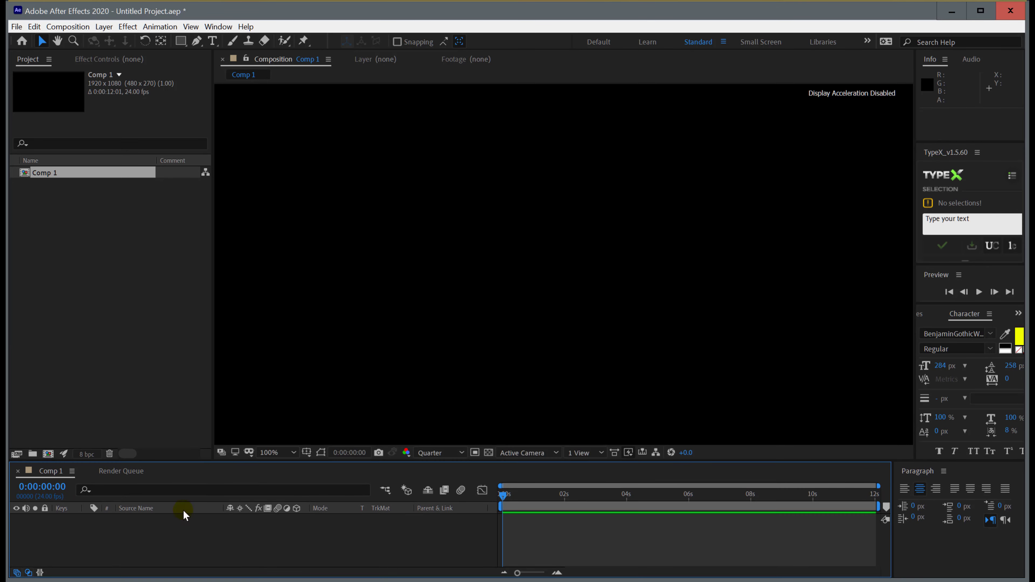
right_click(195, 539)
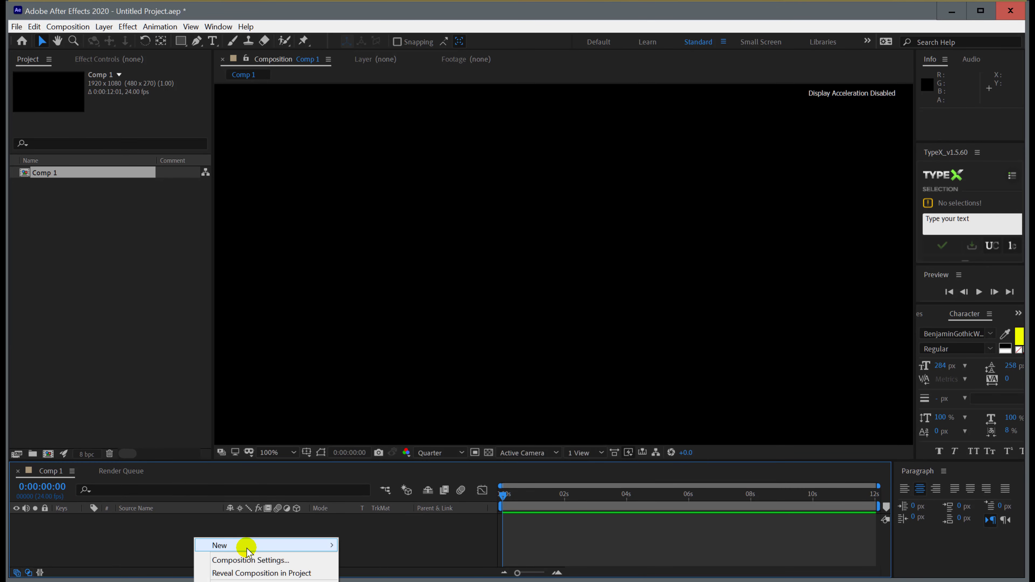
mouse_move(285, 546)
left_click(381, 571)
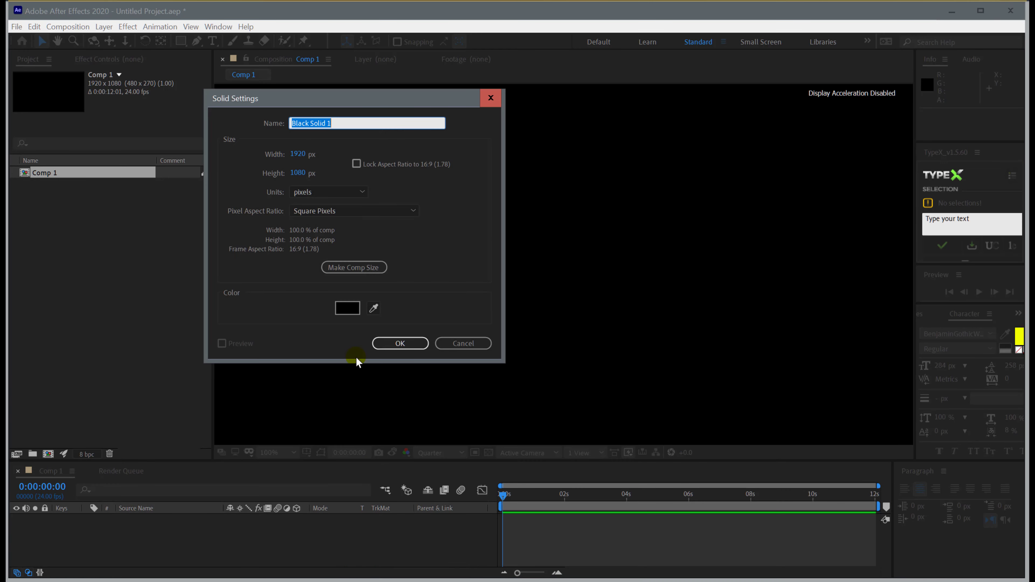
left_click(410, 347)
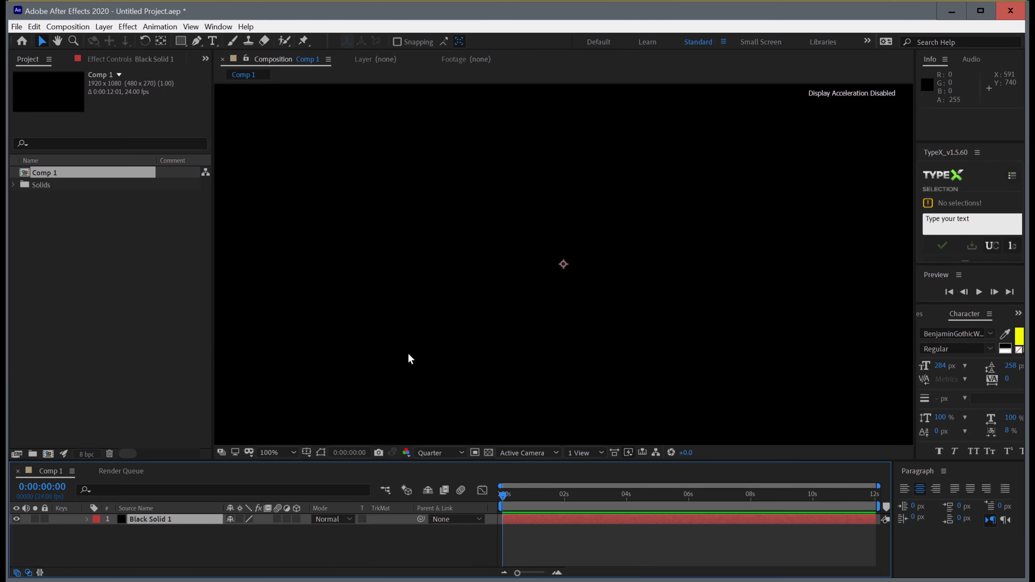
- Add a two-node camera with a 100 mm focal length to the composition
right_click(188, 563)
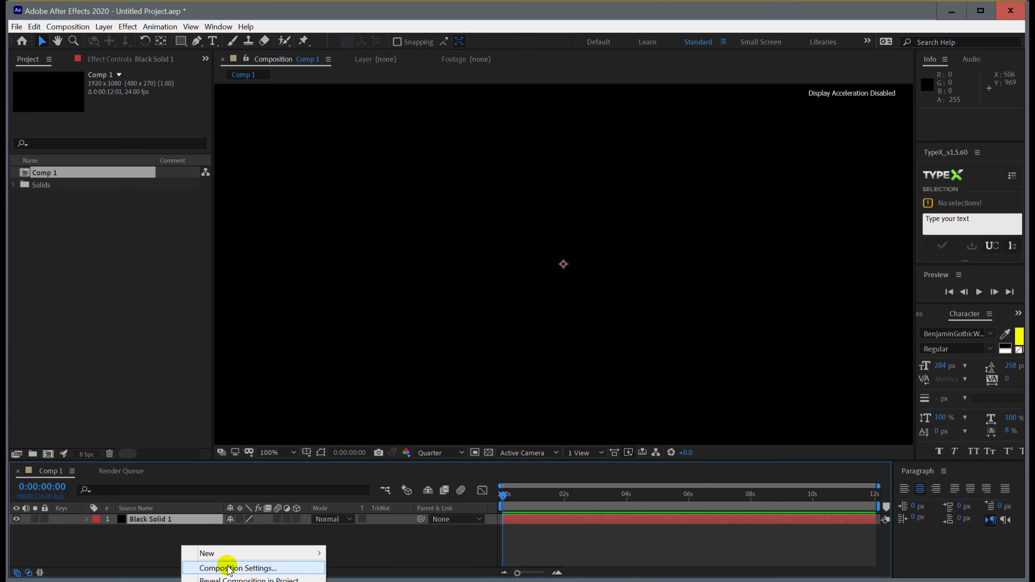
mouse_move(236, 557)
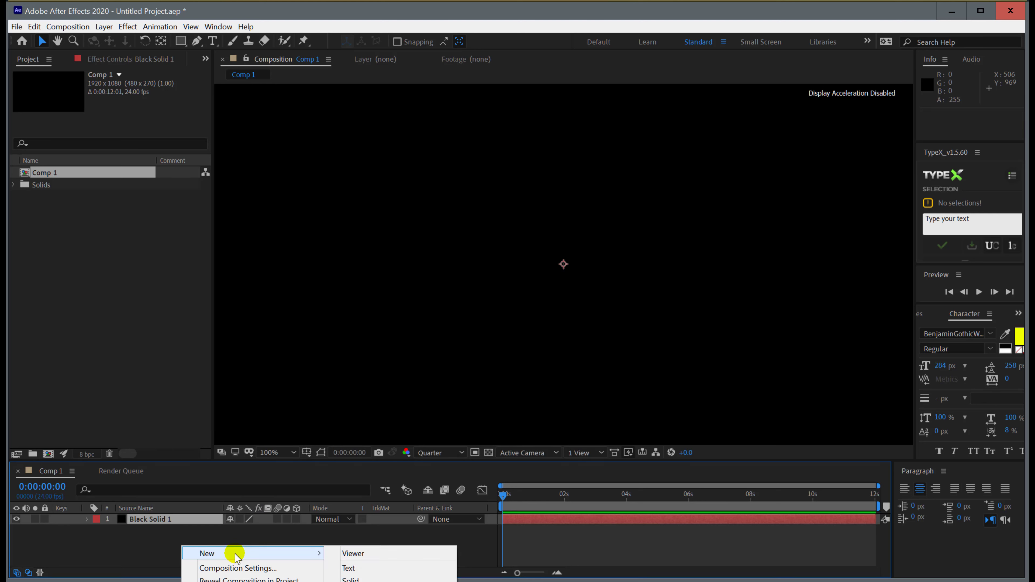
left_click(138, 544)
right_click(182, 544)
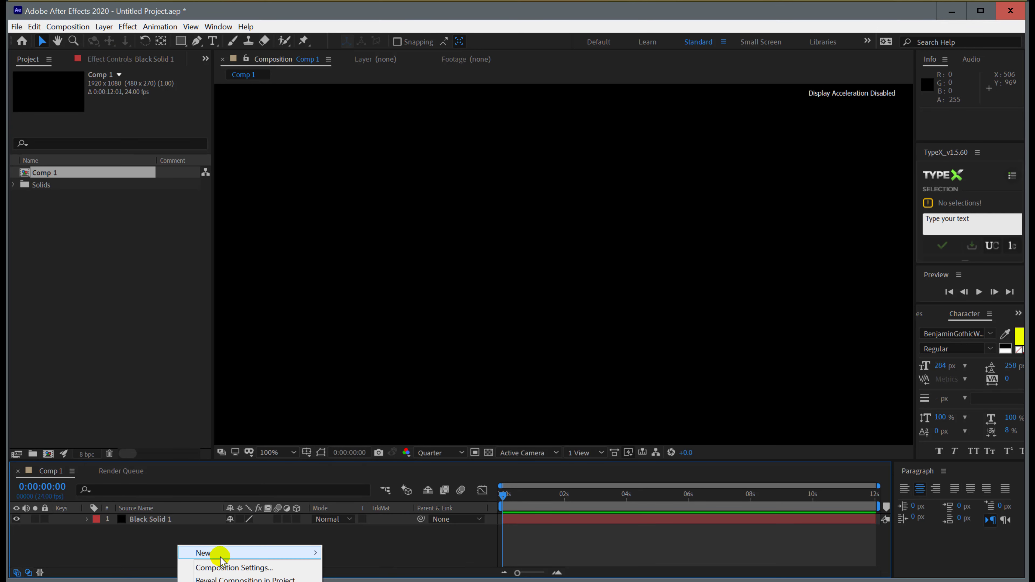
mouse_move(252, 552)
left_click(350, 580)
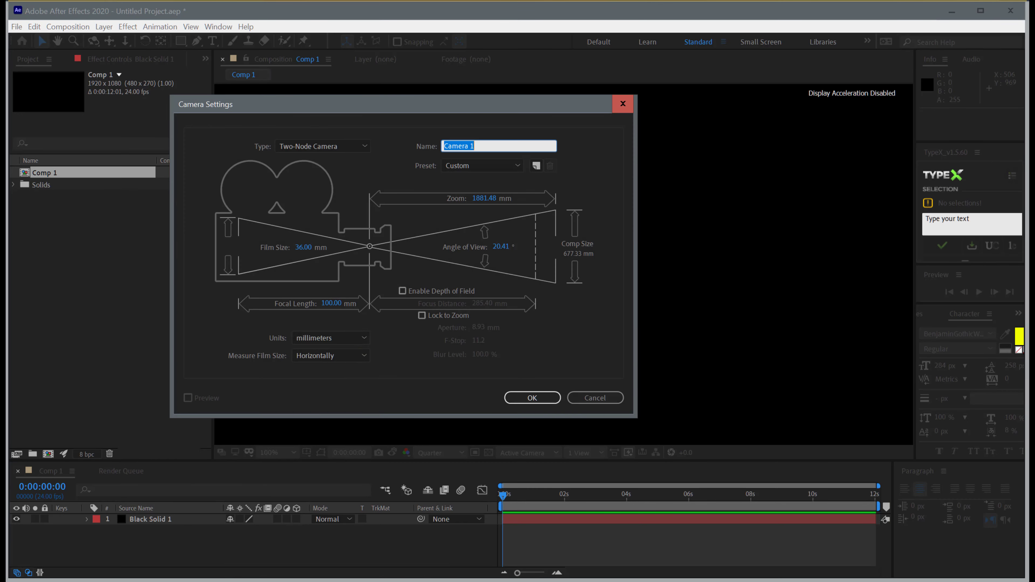
left_click(531, 395)
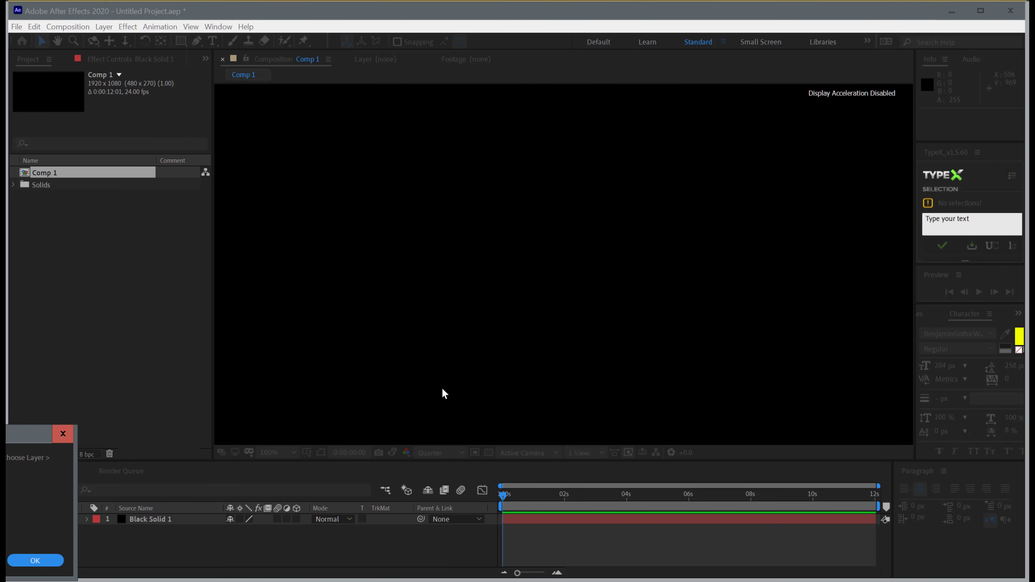
left_click_drag(28, 433, 411, 252)
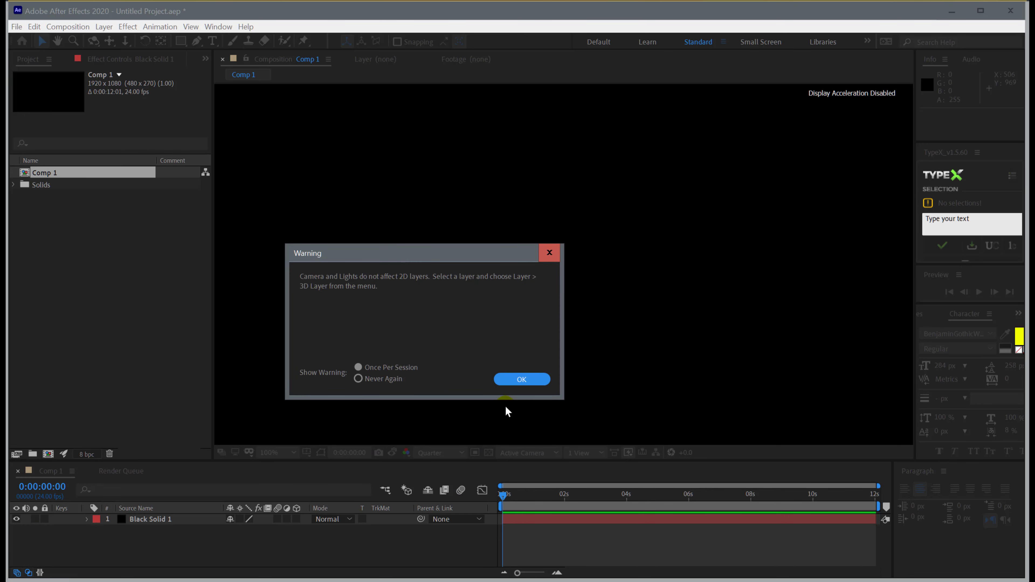
left_click(511, 379)
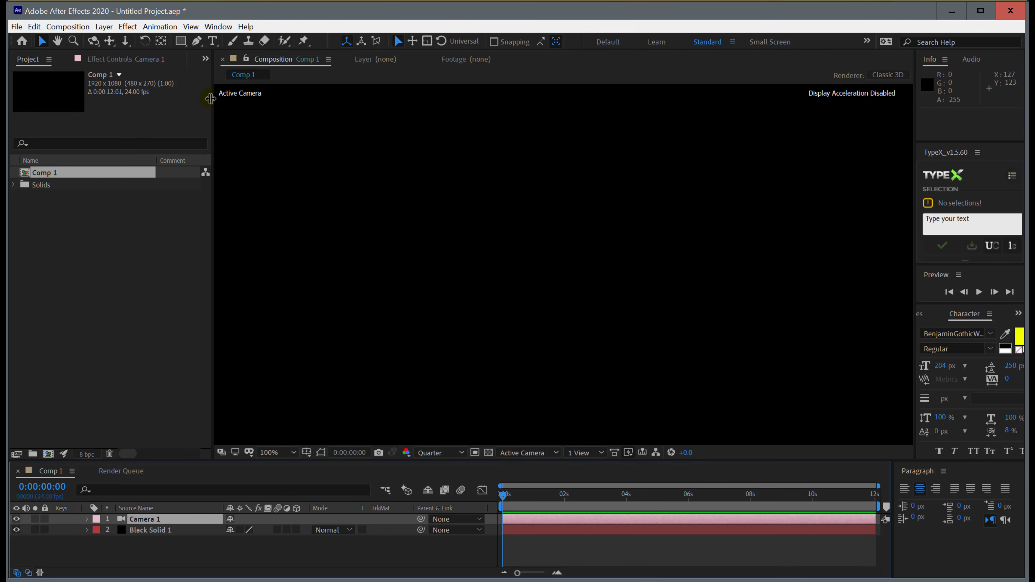
- Apply the Video Copilot Element effect to the black solid layer
left_click(152, 529)
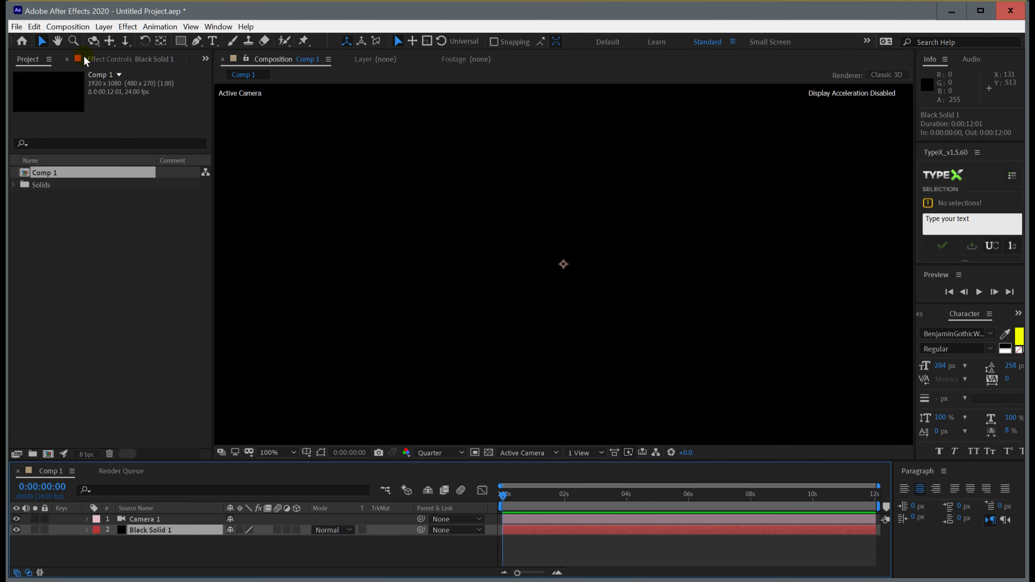
left_click(128, 27)
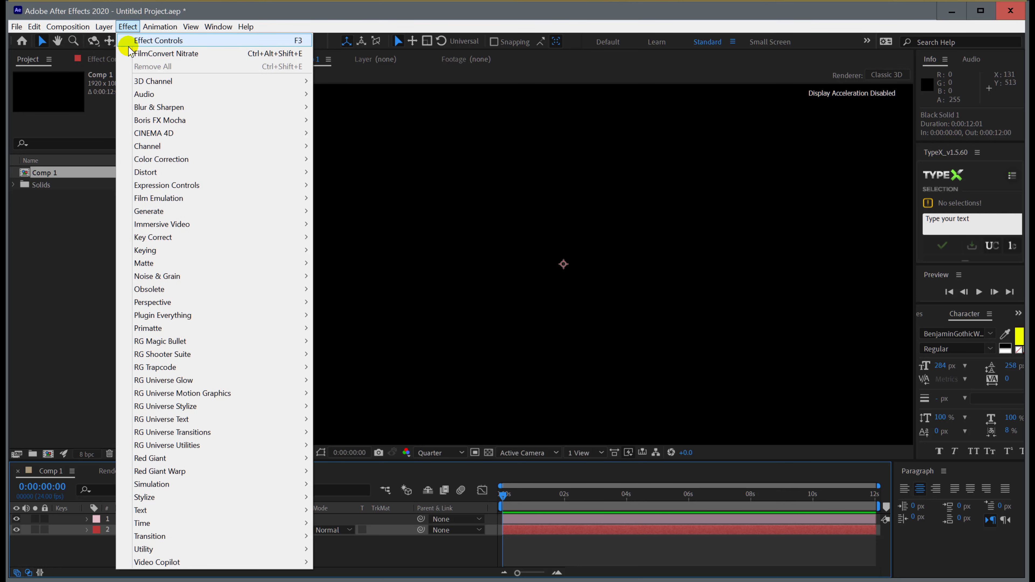
mouse_move(166, 561)
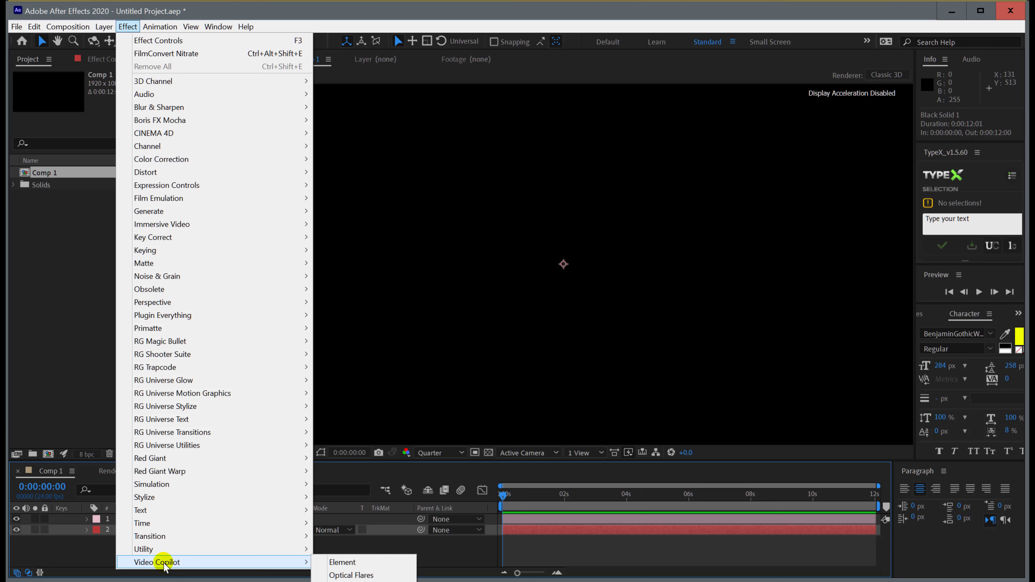
left_click(339, 562)
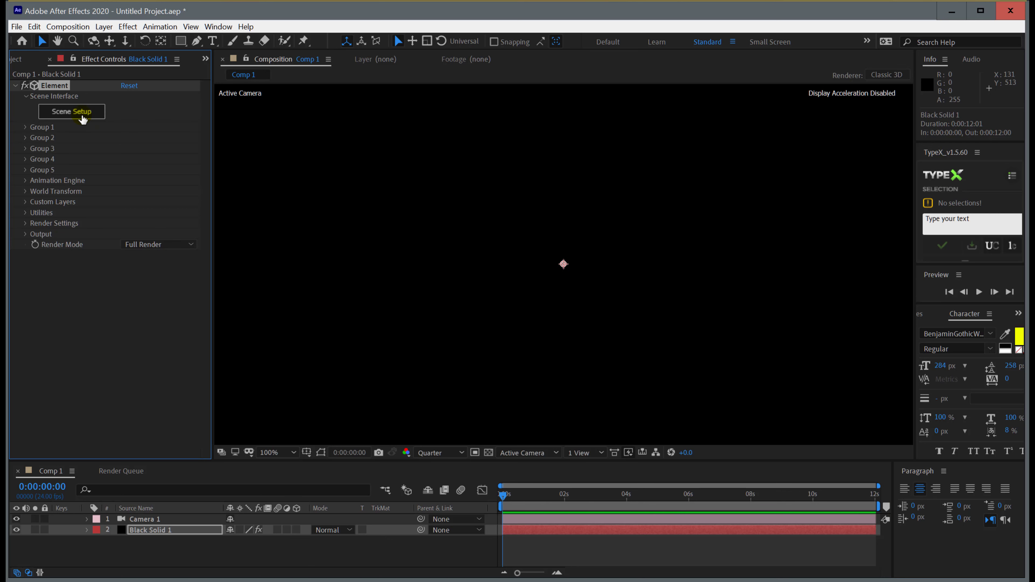
- Open Element's Scene Setup and fit its window to the visible screen area
left_click(83, 117)
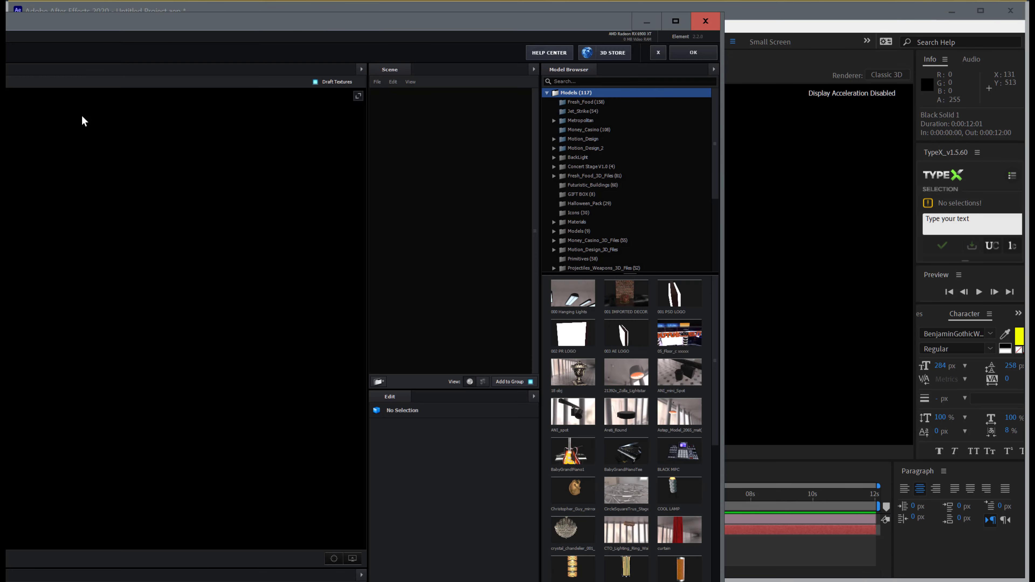
left_click_drag(318, 16, 619, 12)
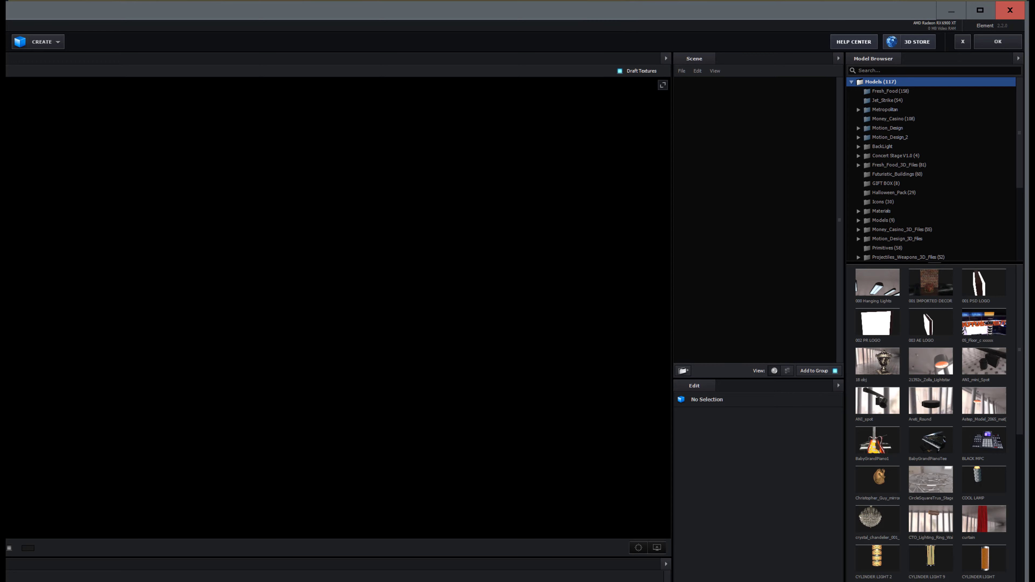
mouse_move(8, 579)
left_mouse_down()
mouse_move(97, 453)
mouse_move(3, 581)
left_mouse_up()
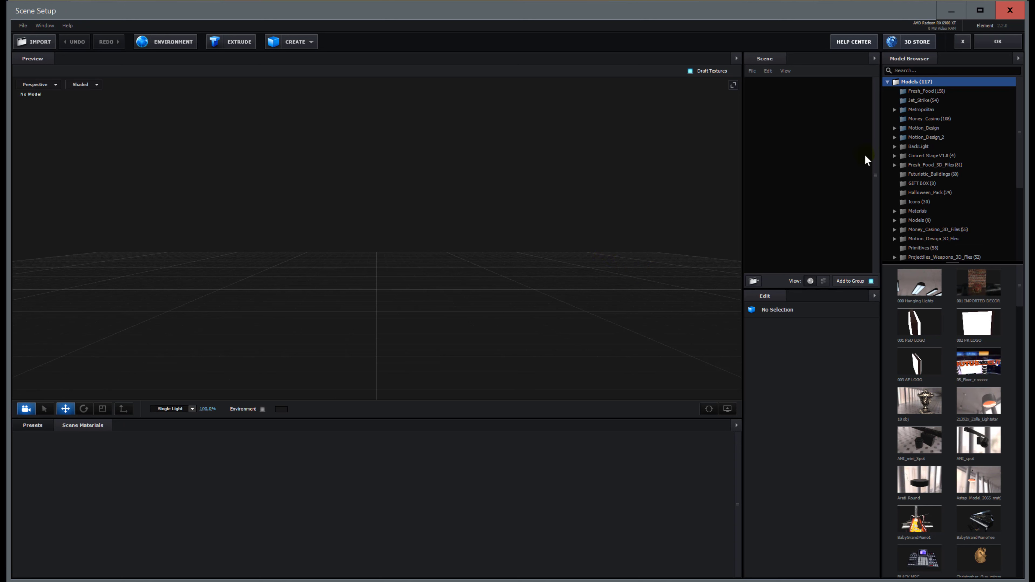
- Add the 05_Floor_c model to the scene and delete its group folder
left_click(983, 364)
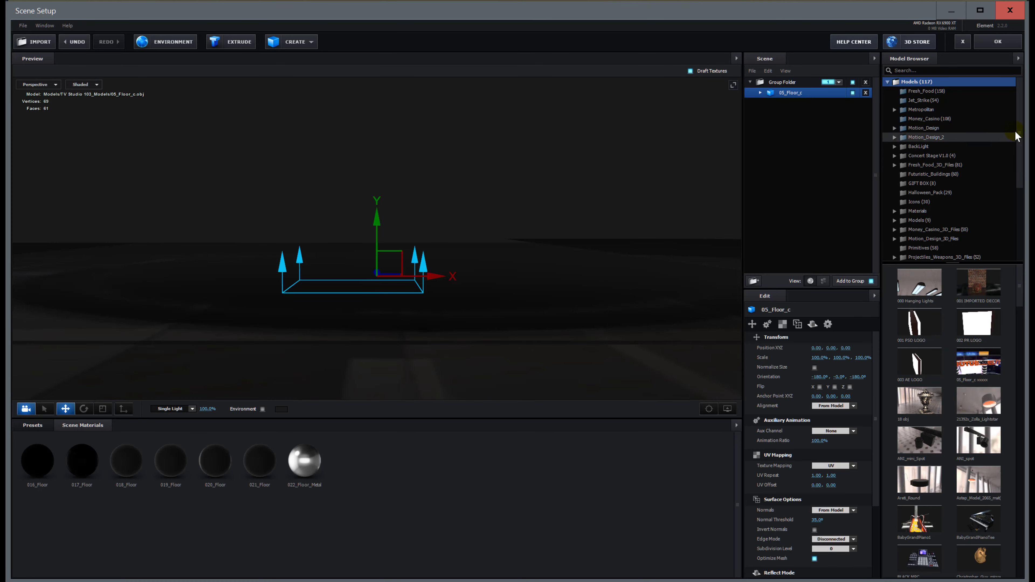
left_click(865, 83)
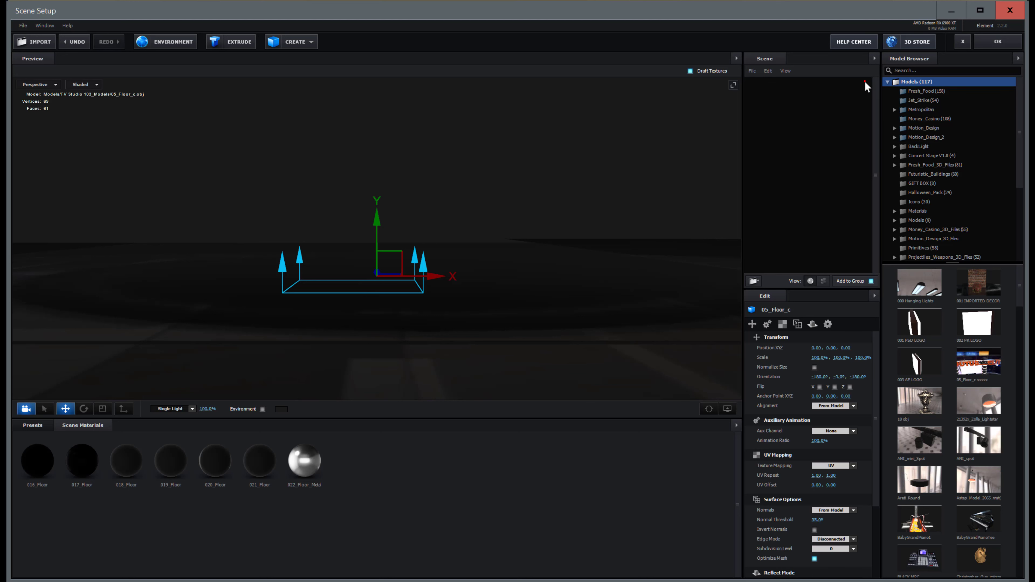
- Find the Tee Studio Build Desk model among the saved models and add it to the scene
scroll(1025, 151, "down", 3)
left_click_drag(1025, 151, 1025, 210)
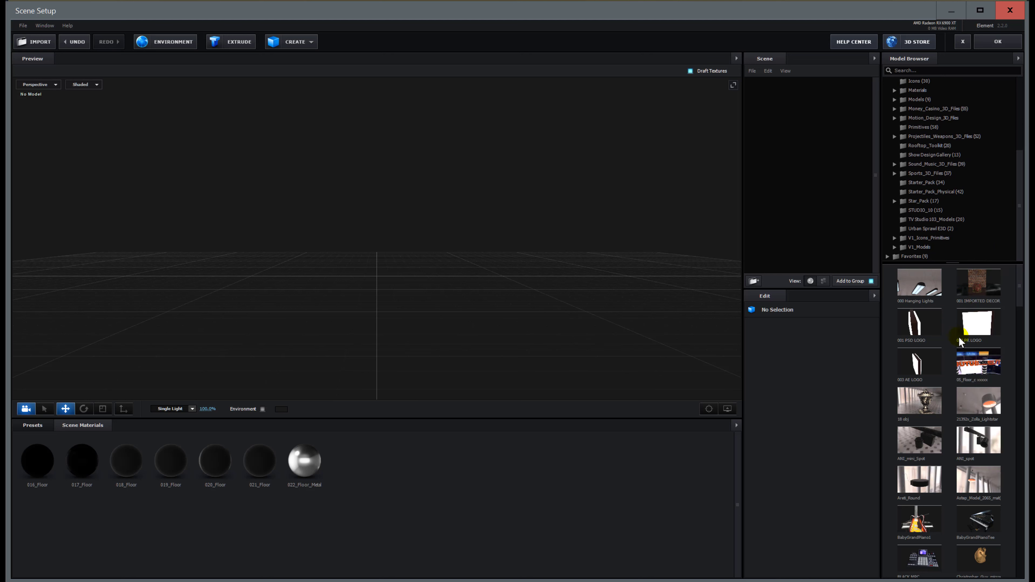
left_click_drag(1020, 298, 1026, 377)
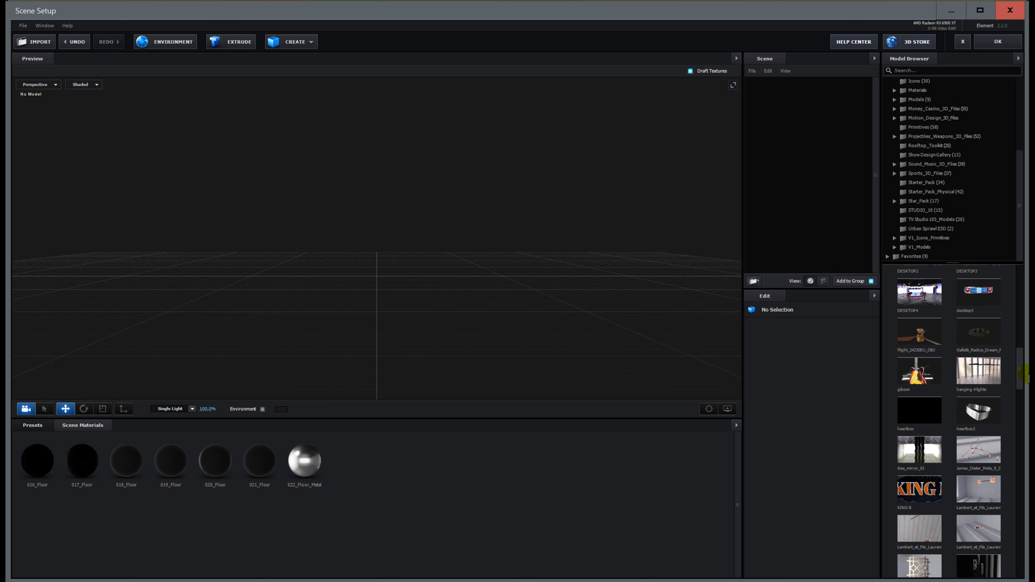
left_click_drag(1020, 368, 1019, 369)
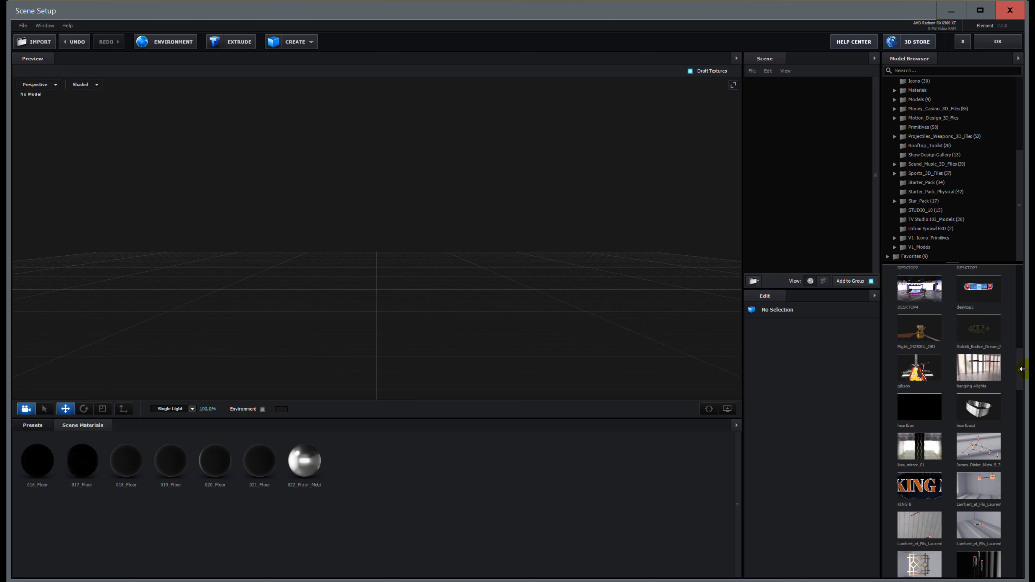
left_click_drag(1022, 373, 1024, 481)
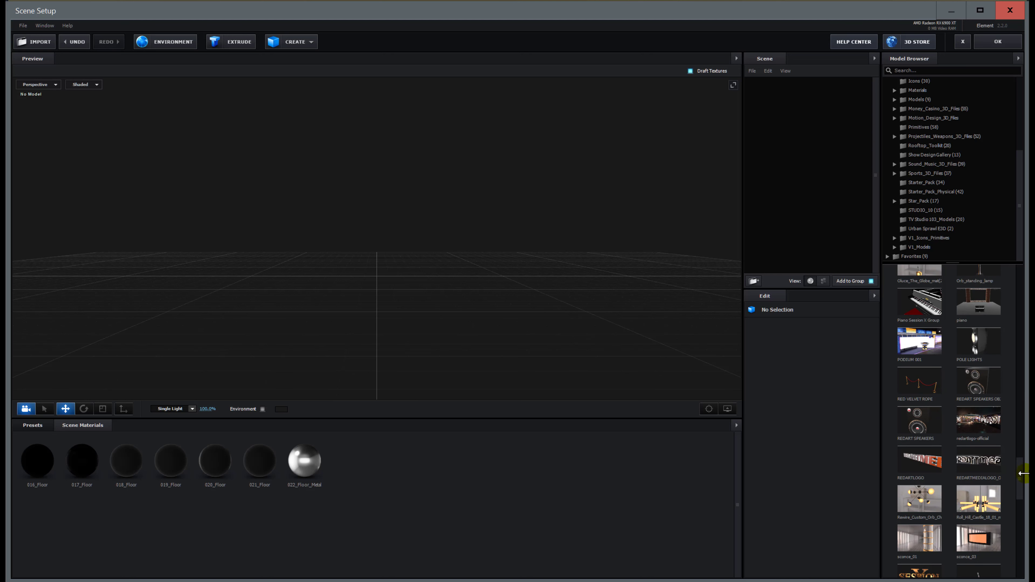
left_click_drag(1024, 474, 1024, 548)
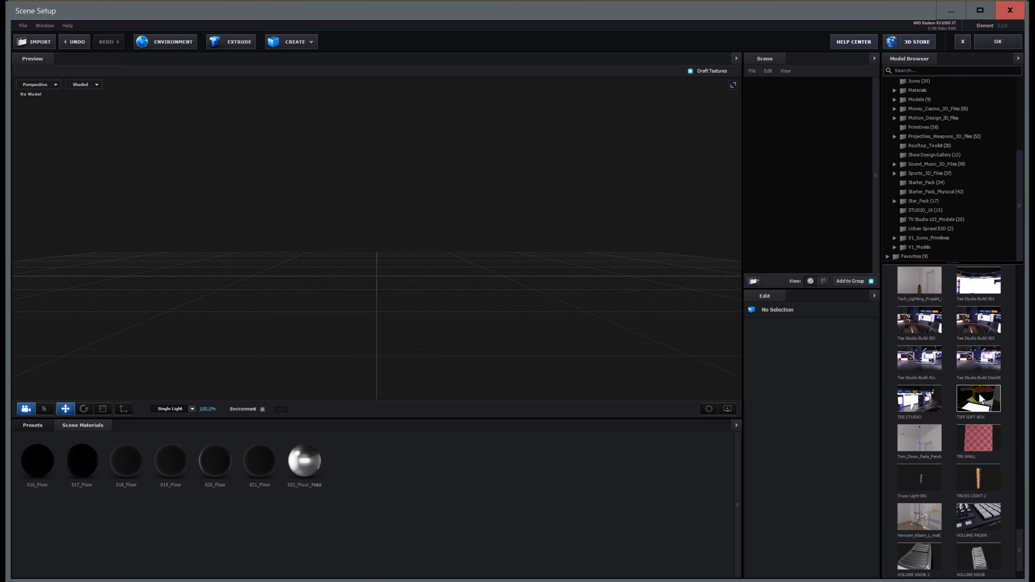
left_click(973, 358)
left_click(529, 317)
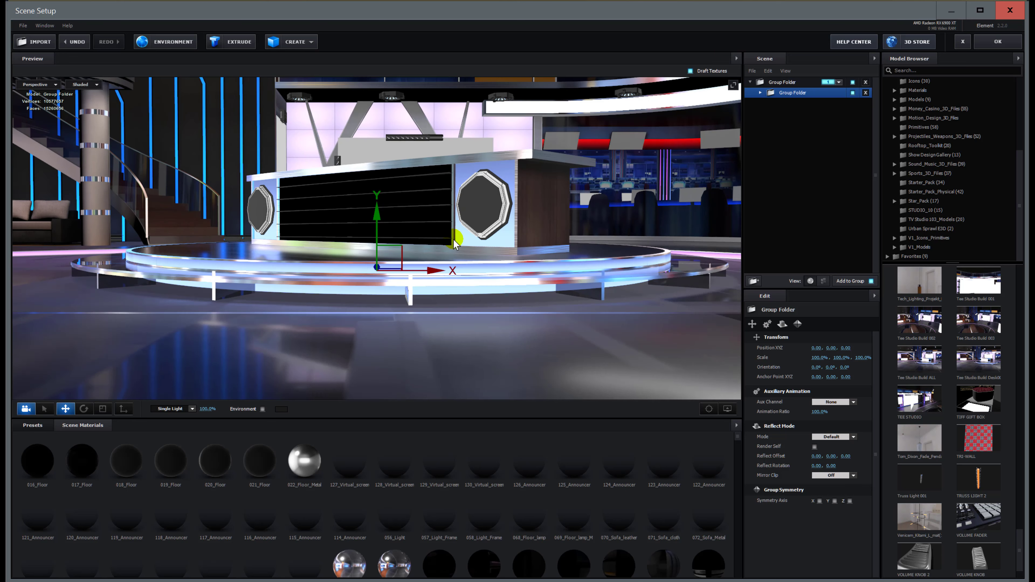
- Examine the loaded studio set, including its desk, screens and ceiling lights, from several angles
mouse_move(455, 242)
left_mouse_down()
mouse_move(490, 153)
mouse_move(508, 289)
mouse_move(408, 249)
mouse_move(453, 263)
mouse_move(453, 185)
mouse_move(450, 260)
mouse_move(502, 239)
mouse_move(489, 252)
left_mouse_up()
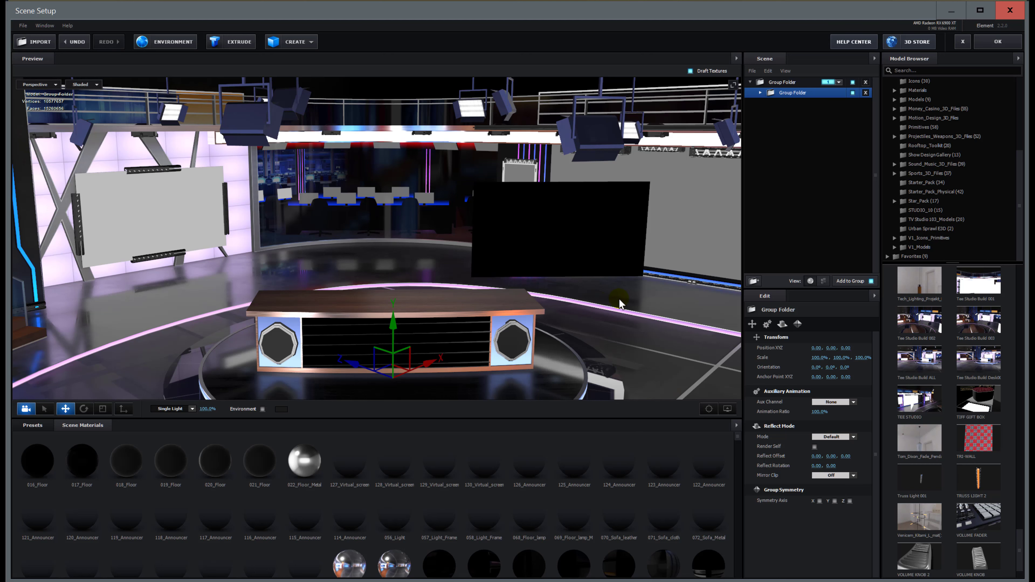
left_click_drag(628, 342, 654, 325)
mouse_move(546, 290)
left_mouse_down()
mouse_move(552, 308)
mouse_move(519, 295)
mouse_move(393, 301)
mouse_move(500, 306)
mouse_move(542, 281)
mouse_move(497, 305)
mouse_move(533, 310)
mouse_move(541, 293)
mouse_move(484, 305)
mouse_move(506, 317)
mouse_move(535, 300)
left_mouse_up()
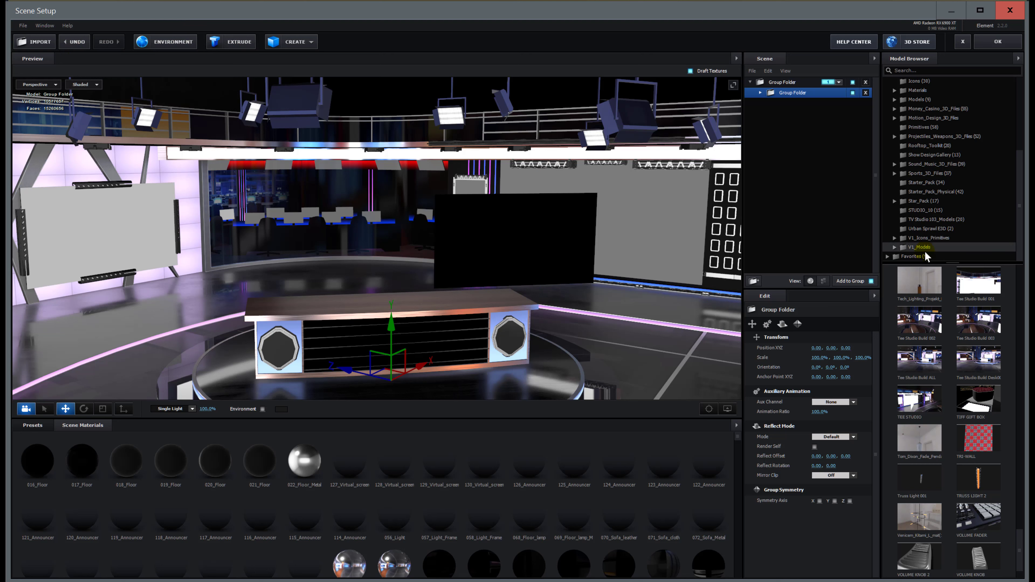
- Browse the TV Studio 103_Models, STUDIO_18, Star_Pack and Starter_Pack_Physical folders in the model library
scroll(1019, 171, "up", 2)
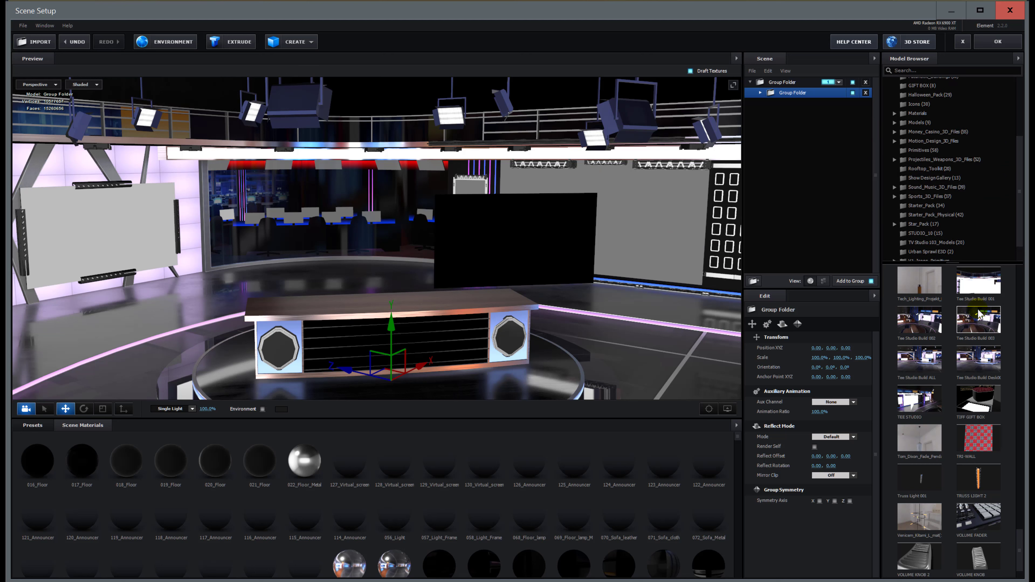
left_click(946, 243)
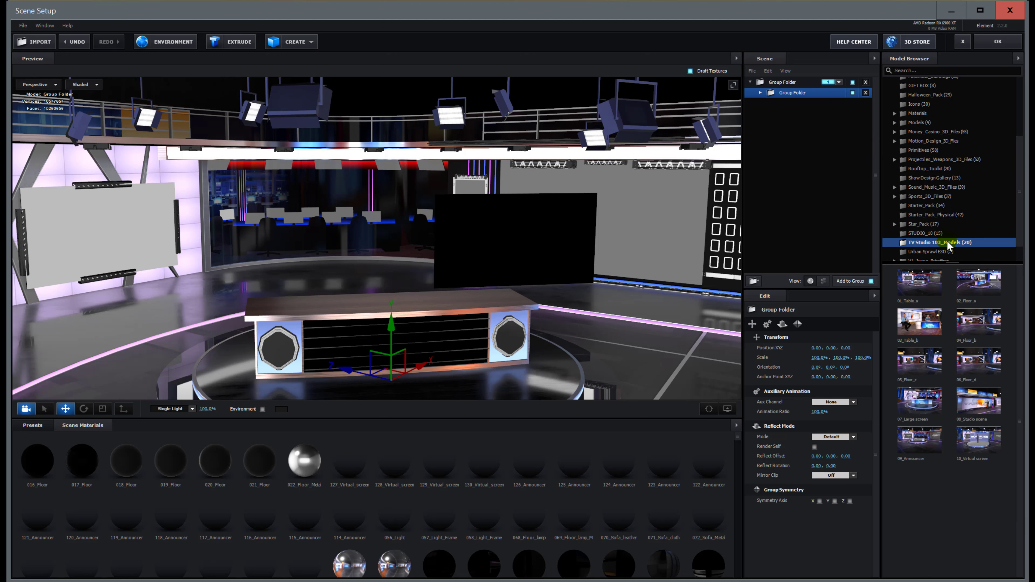
left_click(936, 234)
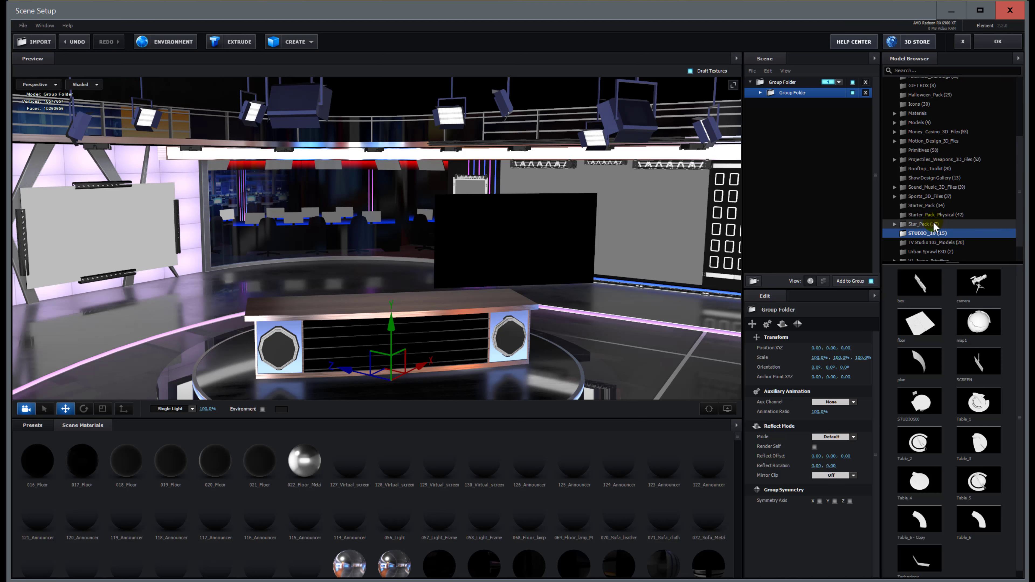
left_click(933, 225)
left_click(934, 214)
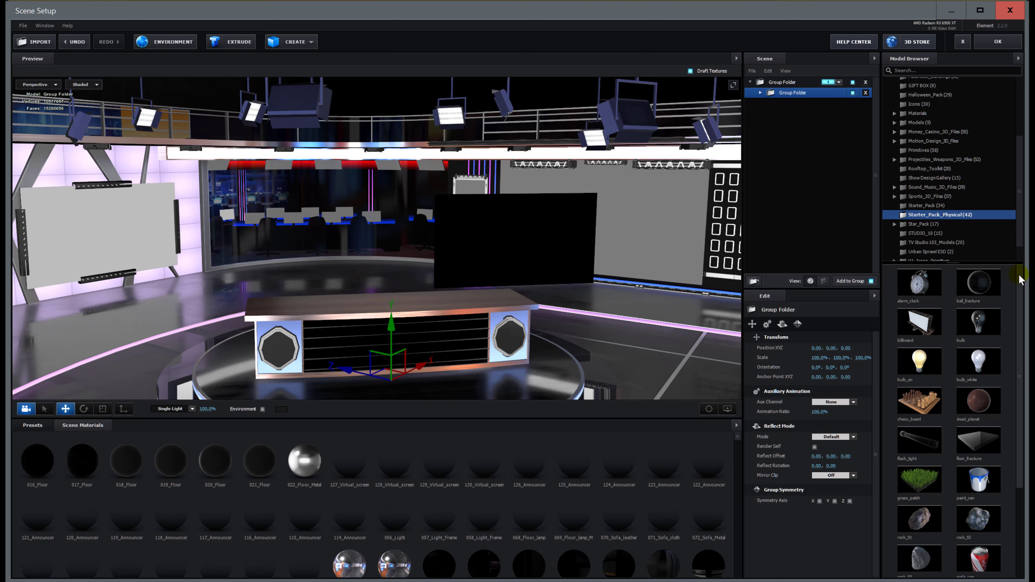
left_click_drag(1021, 296, 1017, 420)
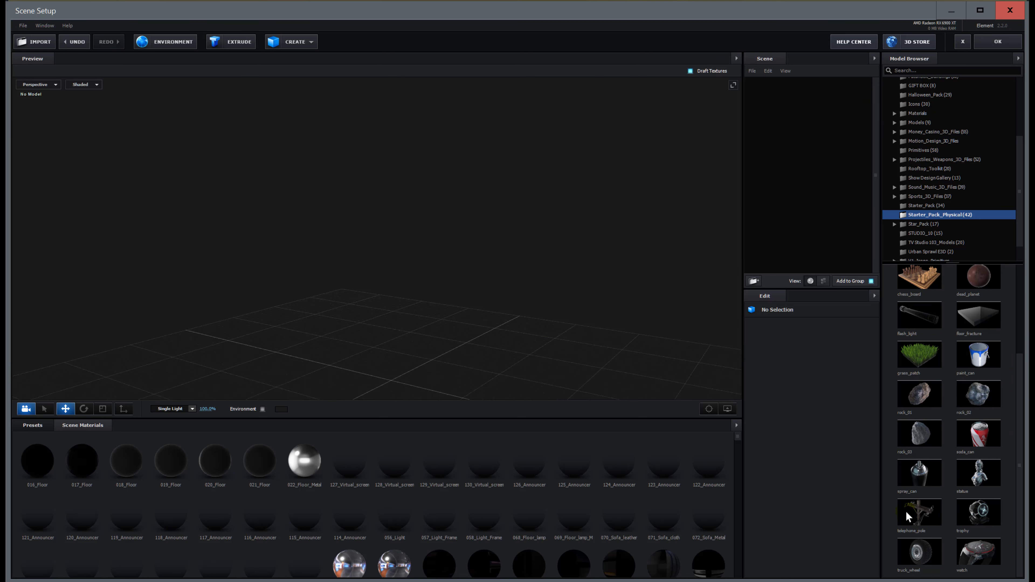
- Add the spray_can and dead_planet models and move the planet beside the can, to about Y 0.39 and Z -1.23
left_click(919, 471)
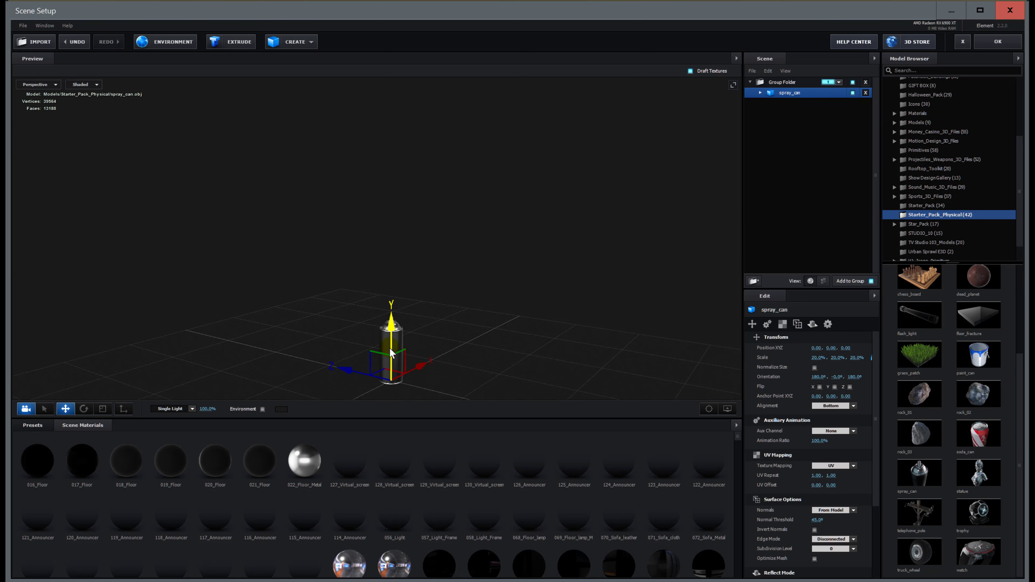
mouse_move(390, 353)
left_mouse_down()
mouse_move(497, 338)
mouse_move(478, 363)
mouse_move(471, 204)
mouse_move(518, 146)
mouse_move(521, 281)
mouse_move(577, 263)
mouse_move(591, 242)
mouse_move(526, 229)
mouse_move(416, 264)
mouse_move(402, 222)
mouse_move(405, 247)
mouse_move(428, 238)
left_mouse_up()
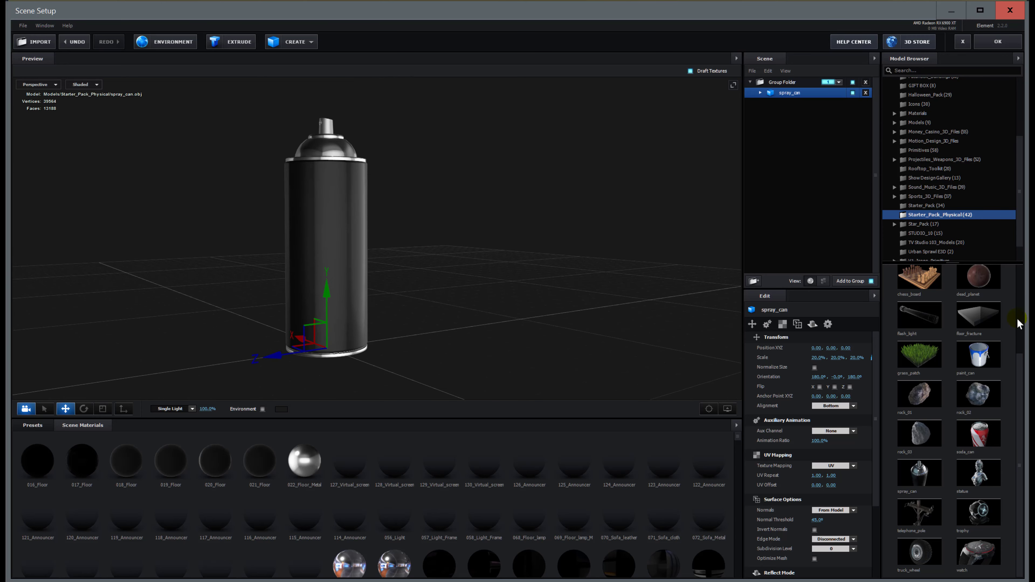
left_click(984, 284)
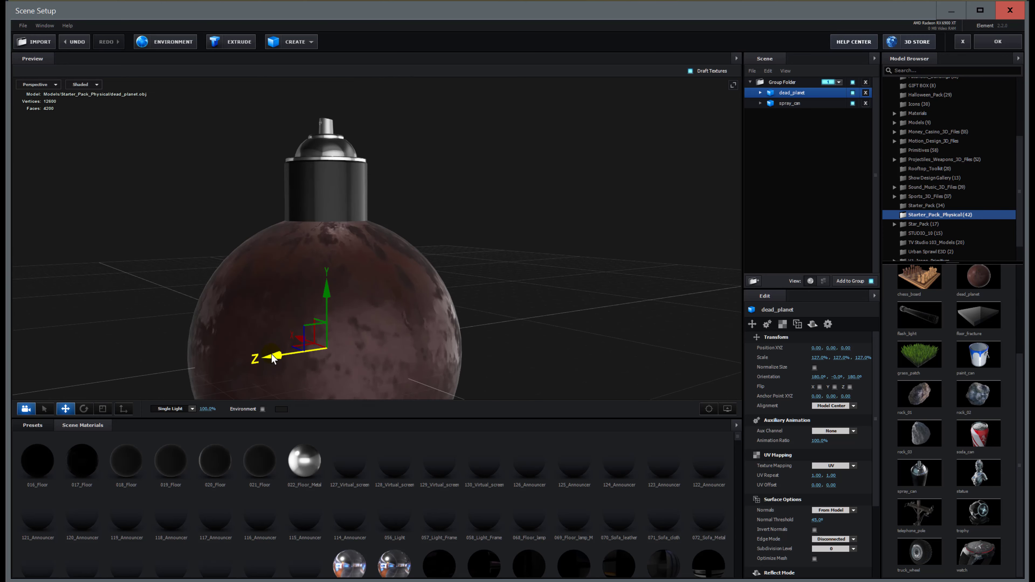
left_click_drag(270, 358, 522, 319)
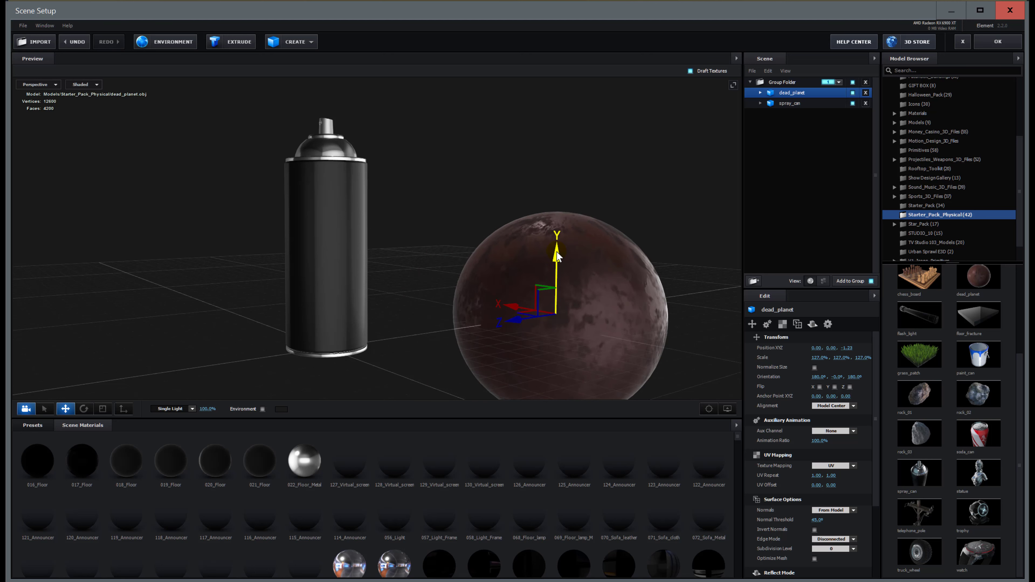
left_click_drag(557, 252, 562, 169)
left_click_drag(617, 207, 636, 199)
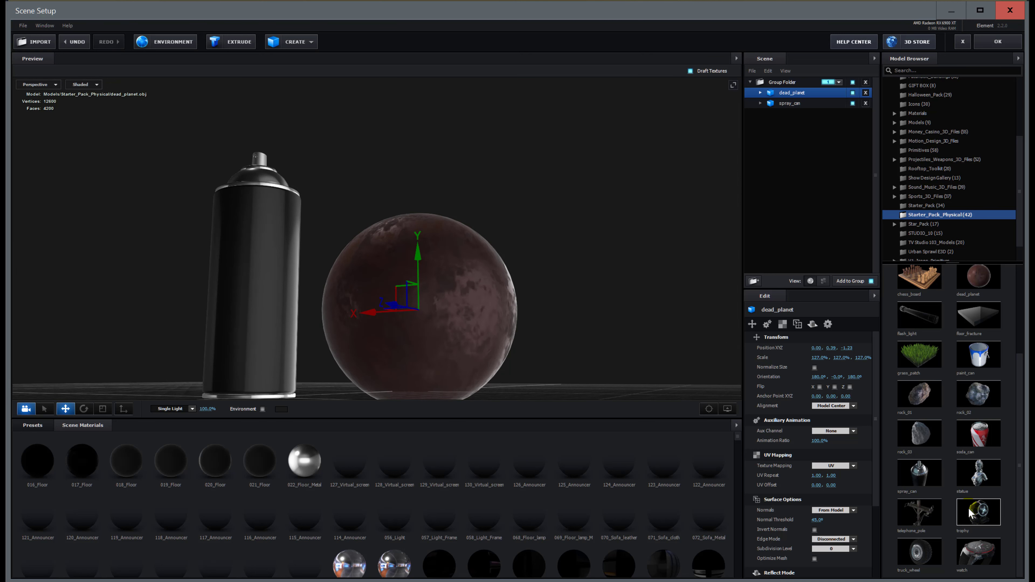
- Add the telephone_pole model from Starter_Pack_Physical to the scene
double_click(919, 513)
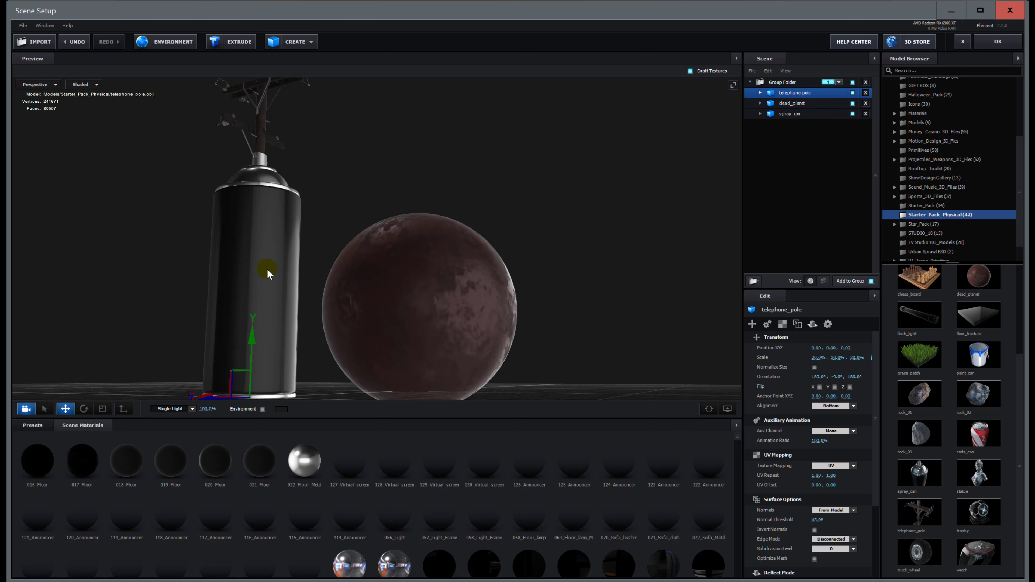
mouse_move(267, 273)
left_mouse_down()
mouse_move(405, 205)
mouse_move(365, 220)
mouse_move(333, 207)
left_mouse_up()
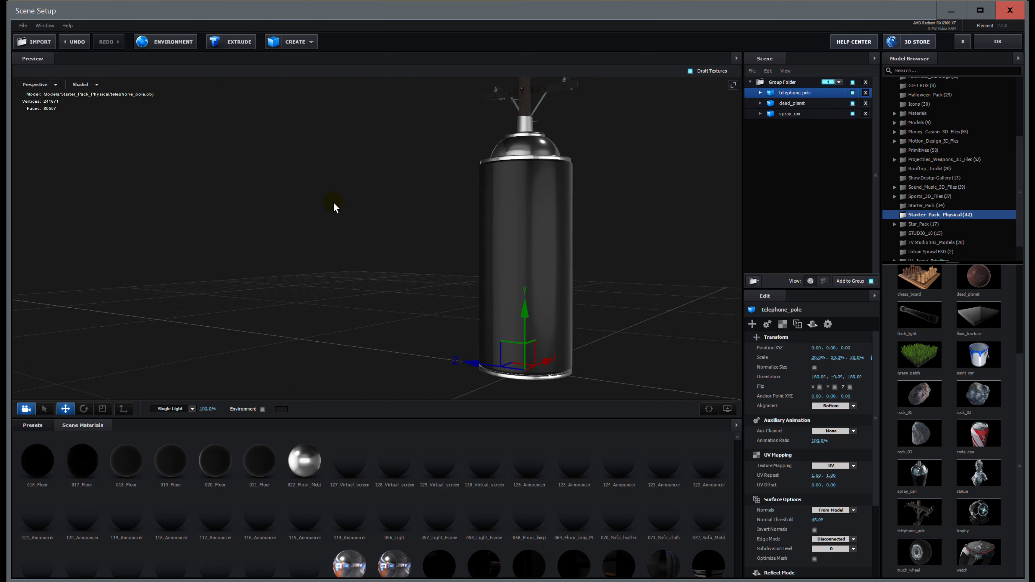
left_click_drag(497, 231, 527, 226)
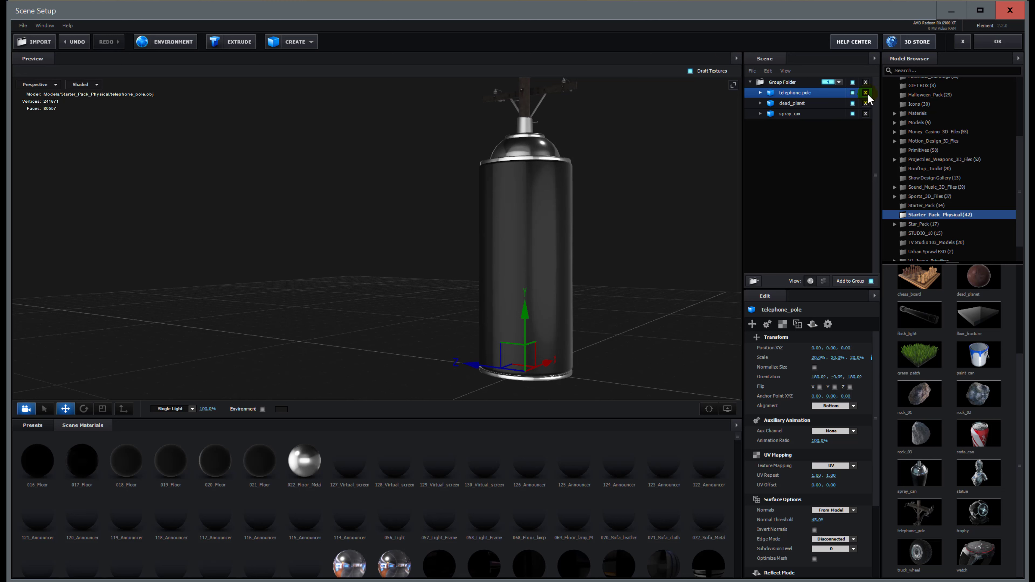
- Delete the dead_planet and spray_can models, and apply the scene with only the telephone pole to the composition
left_click(866, 104)
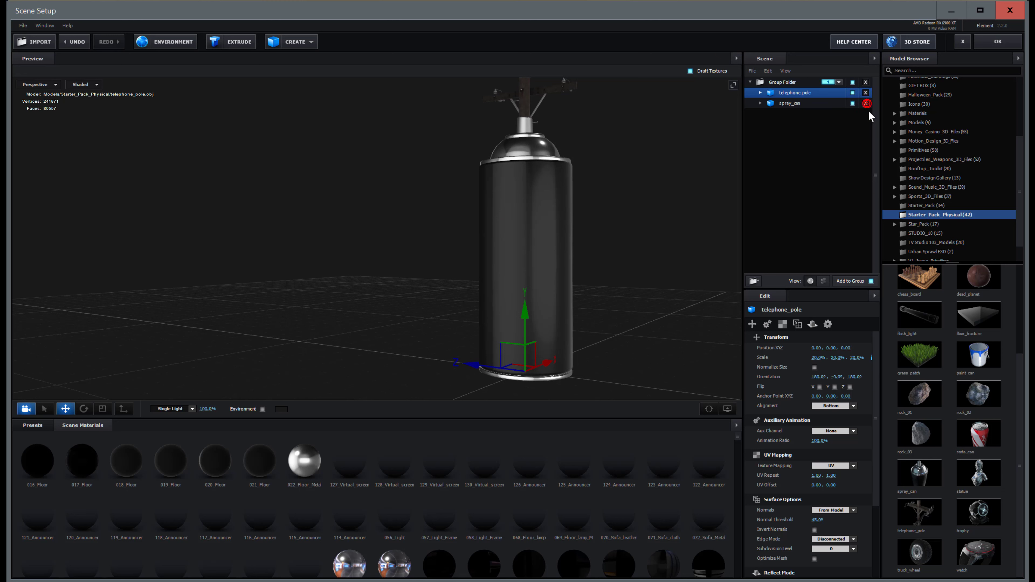
left_click(865, 104)
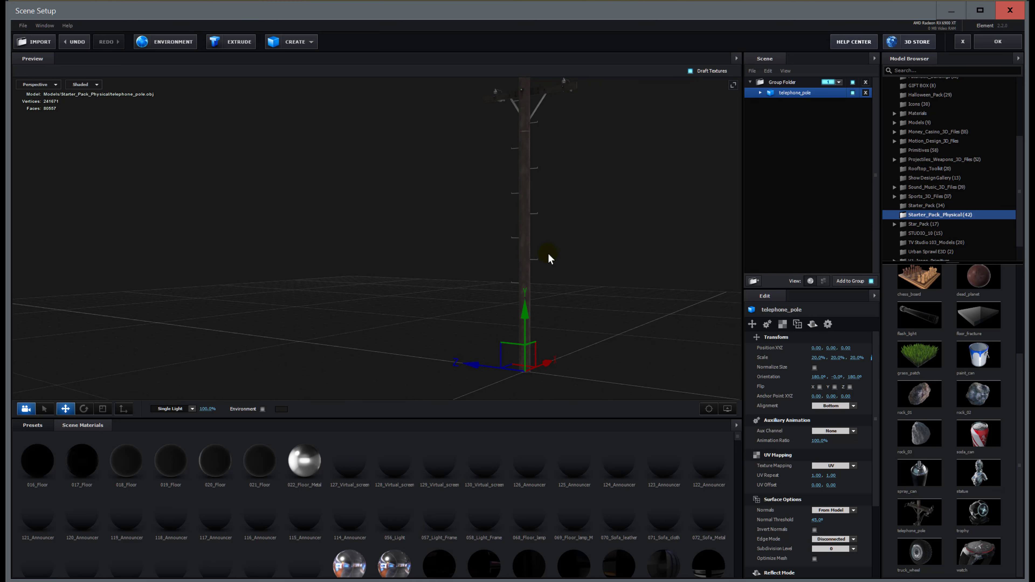
left_click_drag(548, 258, 439, 381)
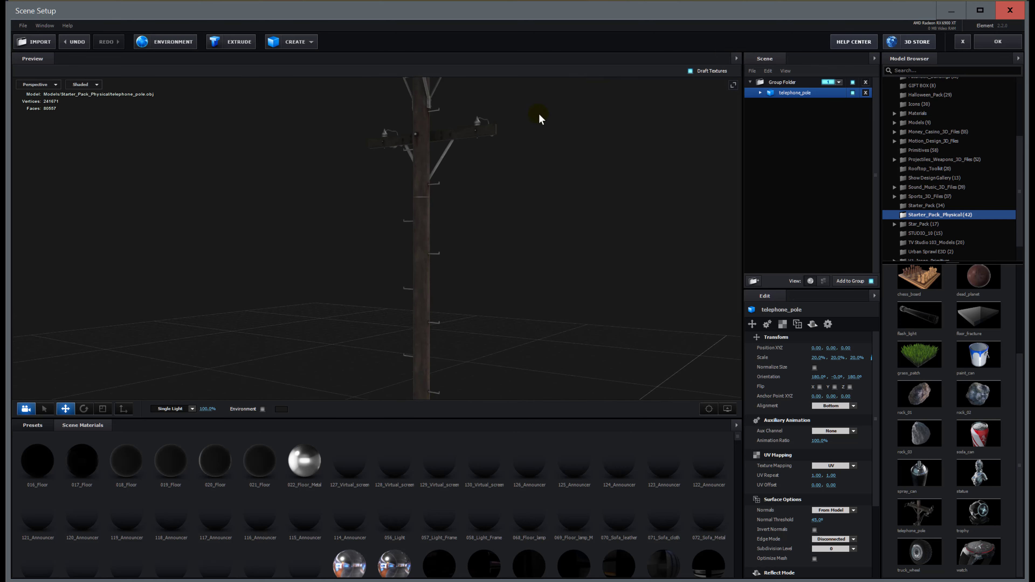
left_click_drag(540, 118, 538, 250)
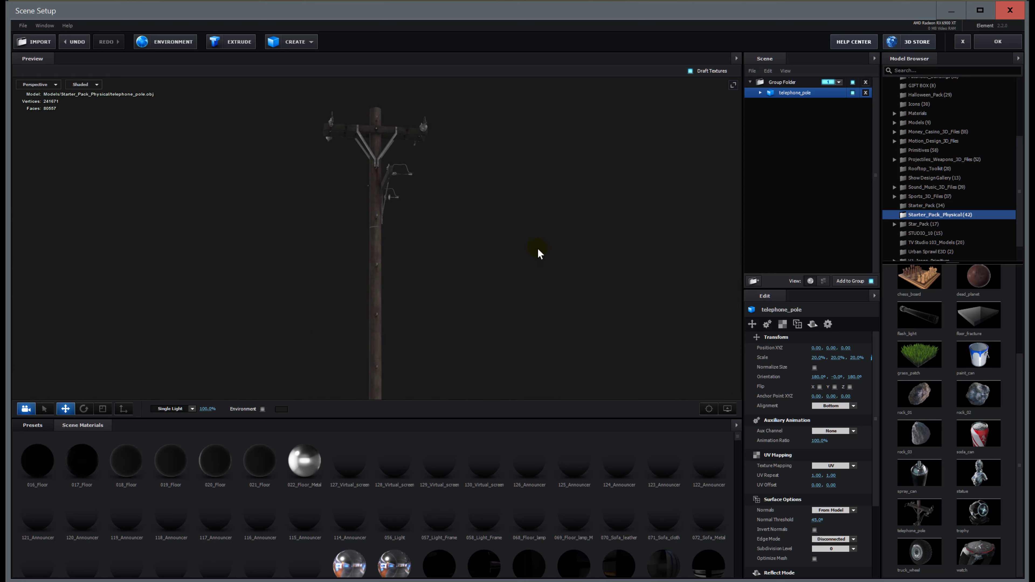
left_click(997, 41)
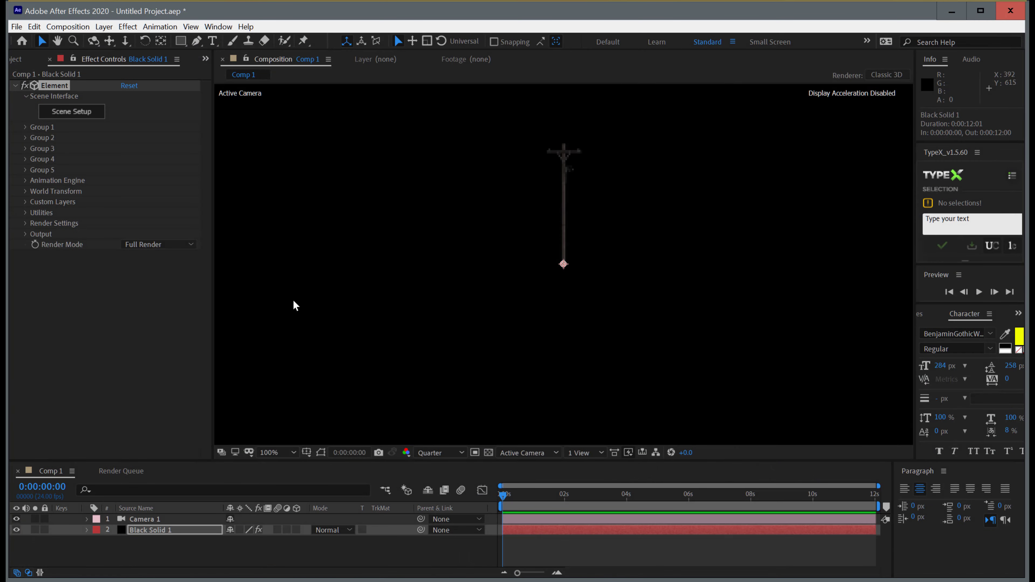
- Switch the composition preview to Full resolution, inspect the top of the pole up close, and undo the resolution change
left_click(440, 452)
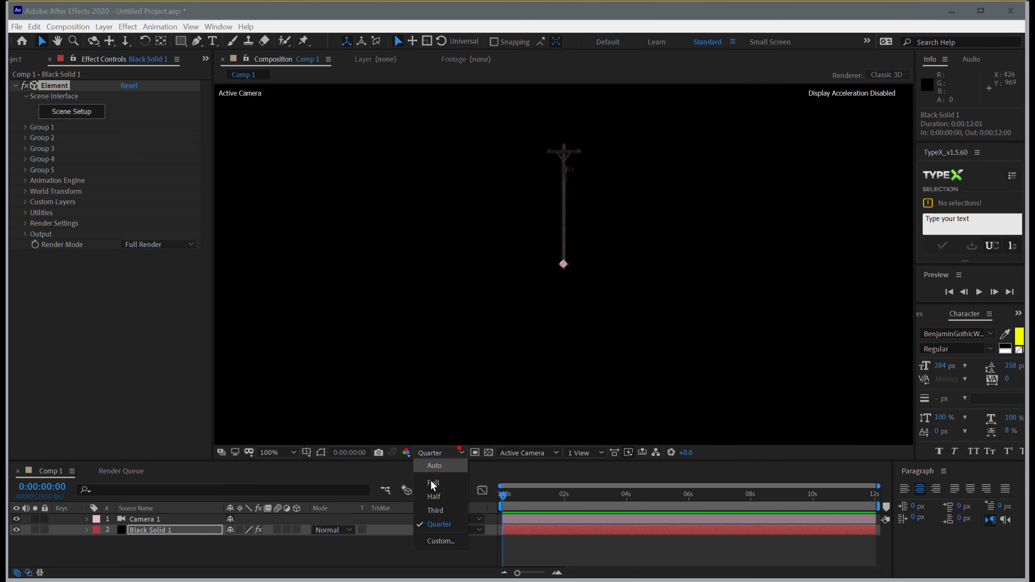
left_click(432, 465)
scroll(598, 215, "up", 5)
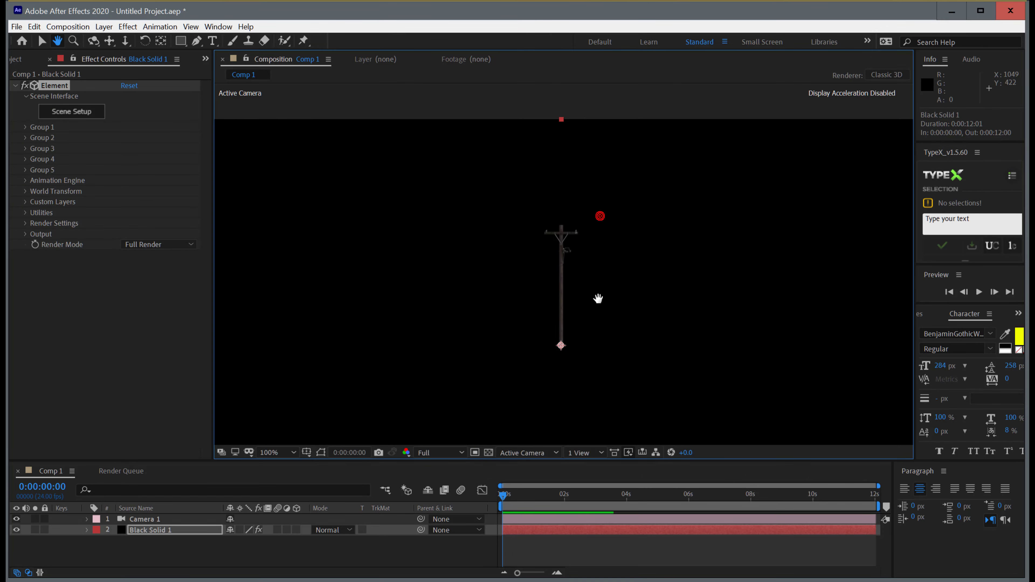
scroll(566, 294, "down", 2)
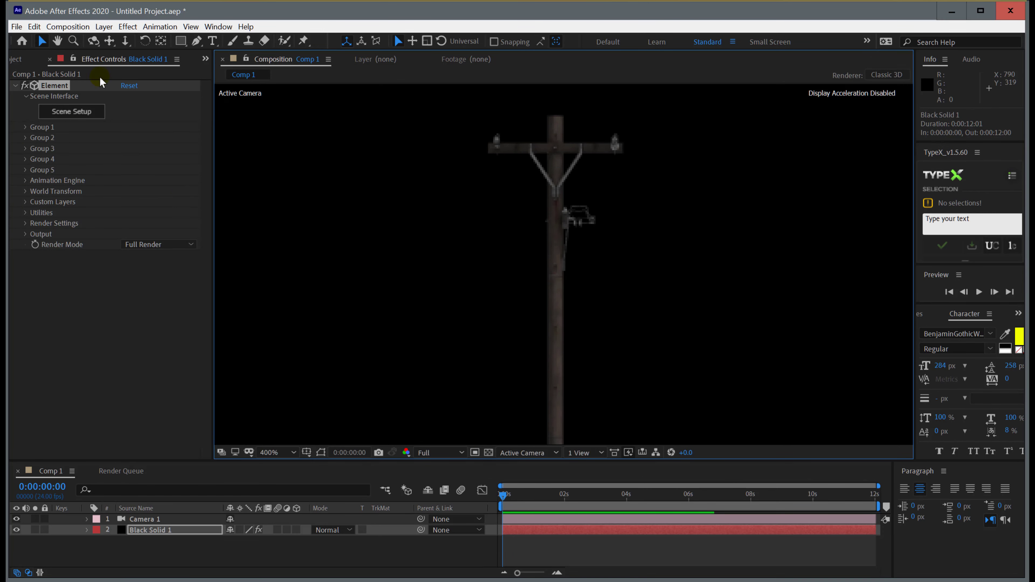
left_click(34, 27)
left_click(44, 39)
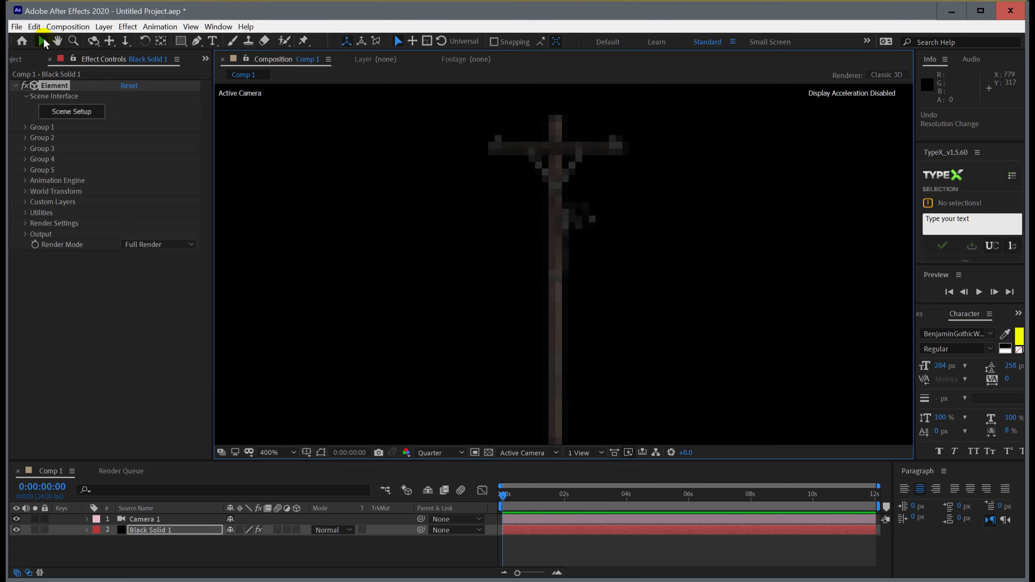
- Set the composition's preview resolution to Full
left_click(439, 452)
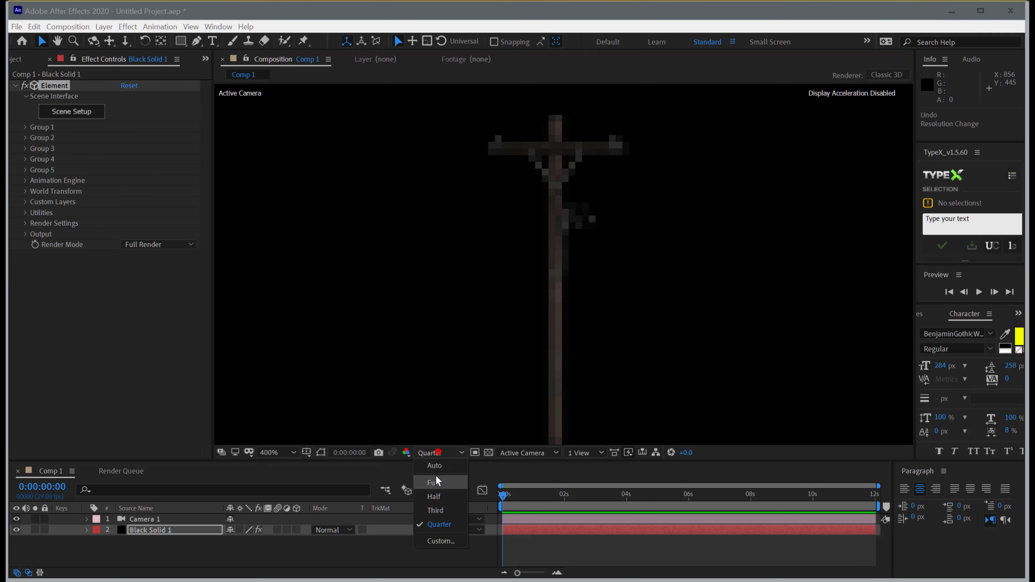
left_click(438, 480)
scroll(575, 348, "down", 4)
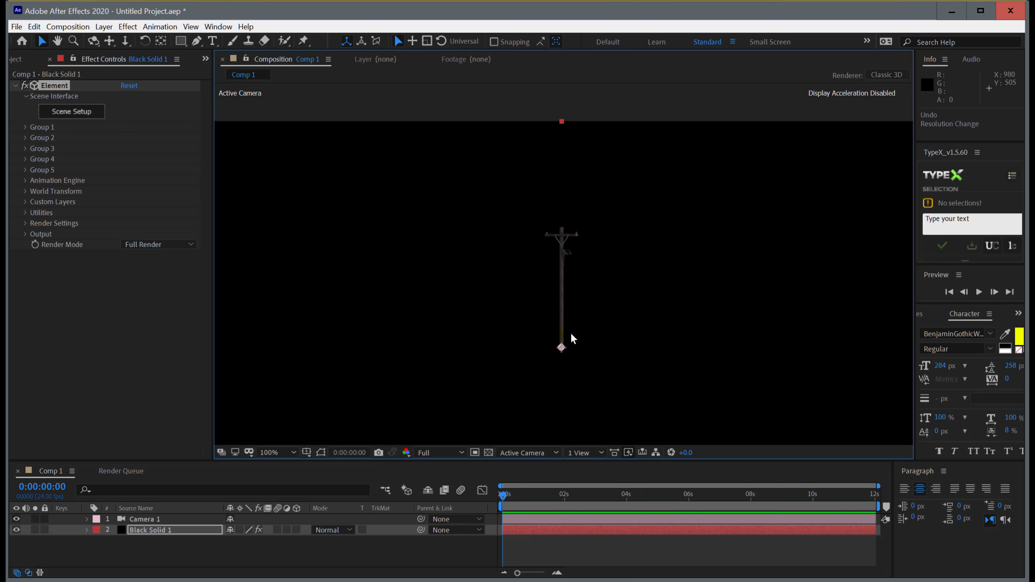
key("h")
left_click_drag(623, 363, 628, 289)
key("v")
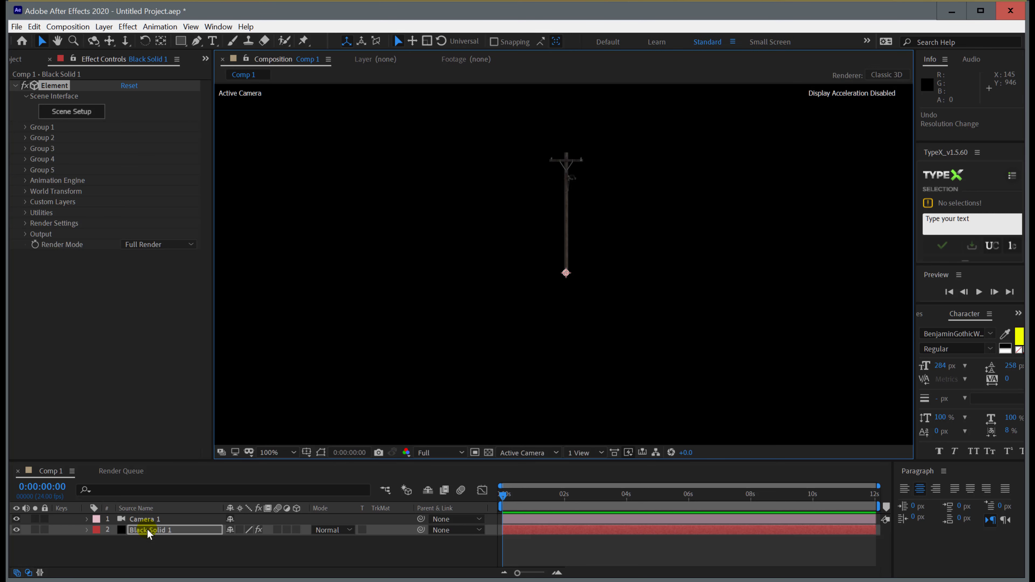
- Dolly Camera 1 in toward the telephone pole to a Z position of about -2372
left_click(145, 519)
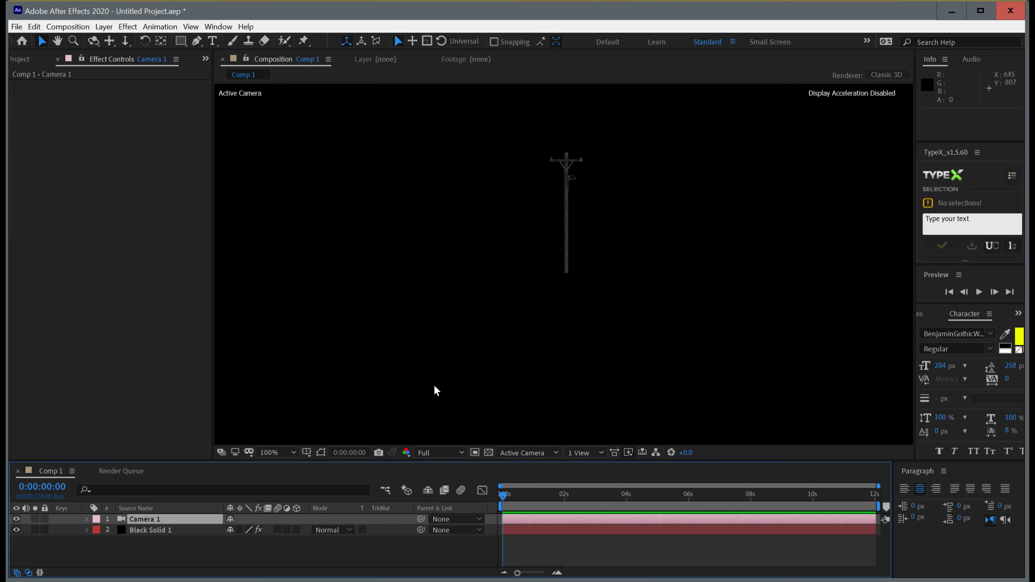
key("c")
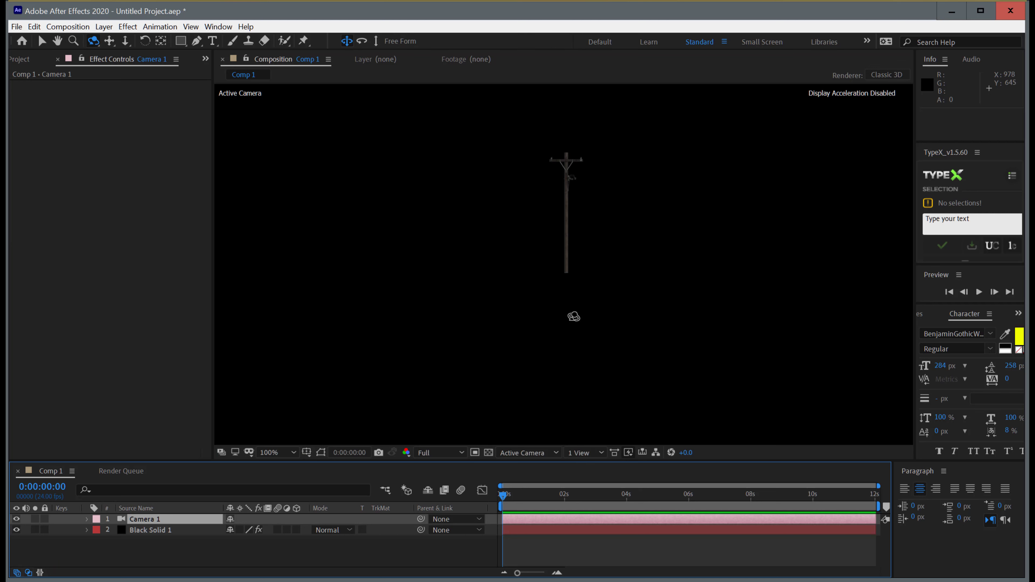
key("c")
key("c")
left_click_drag(574, 347, 578, 321)
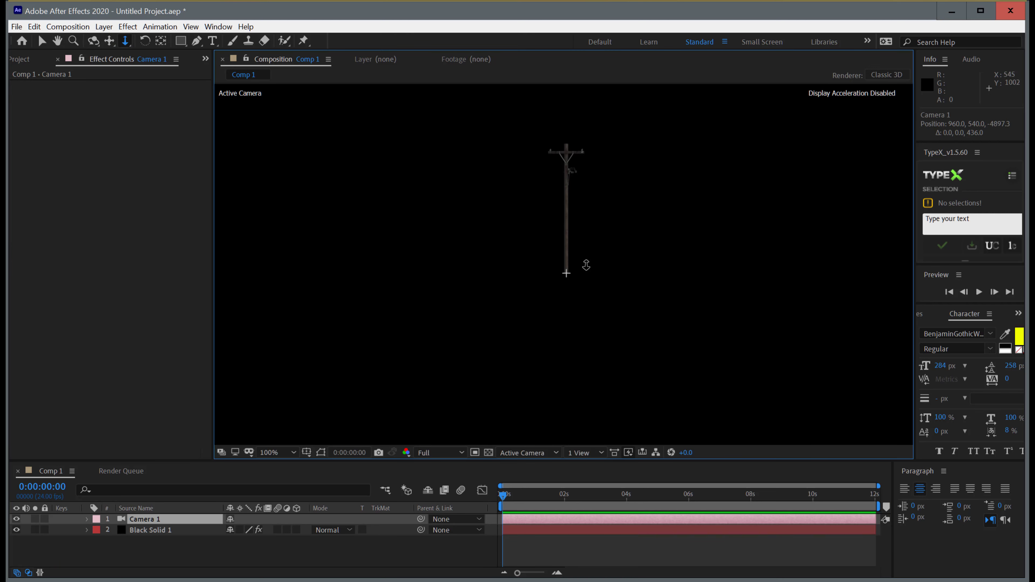
left_click_drag(586, 265, 602, 147)
left_click_drag(584, 343, 607, 123)
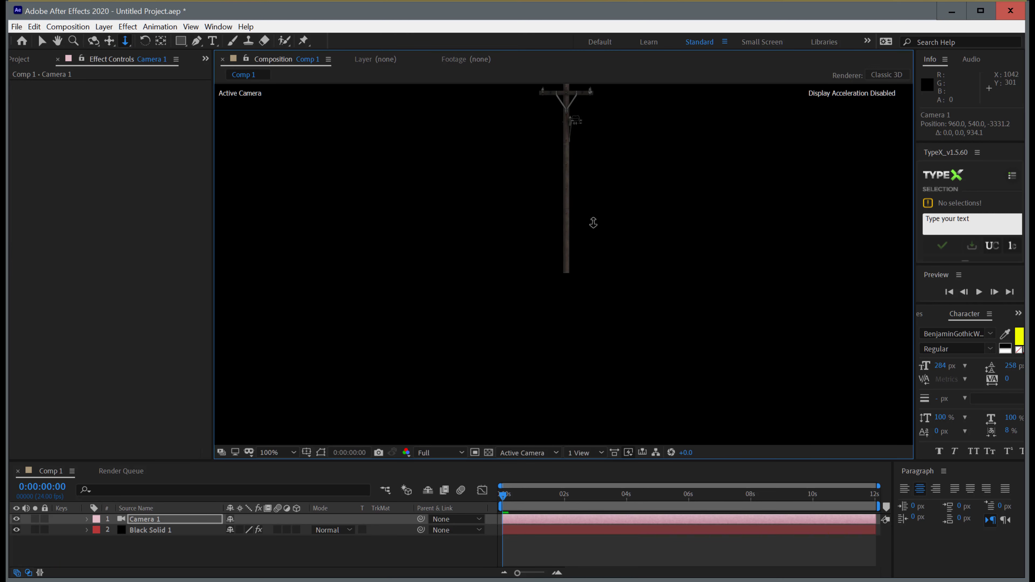
left_click_drag(557, 409, 546, 100)
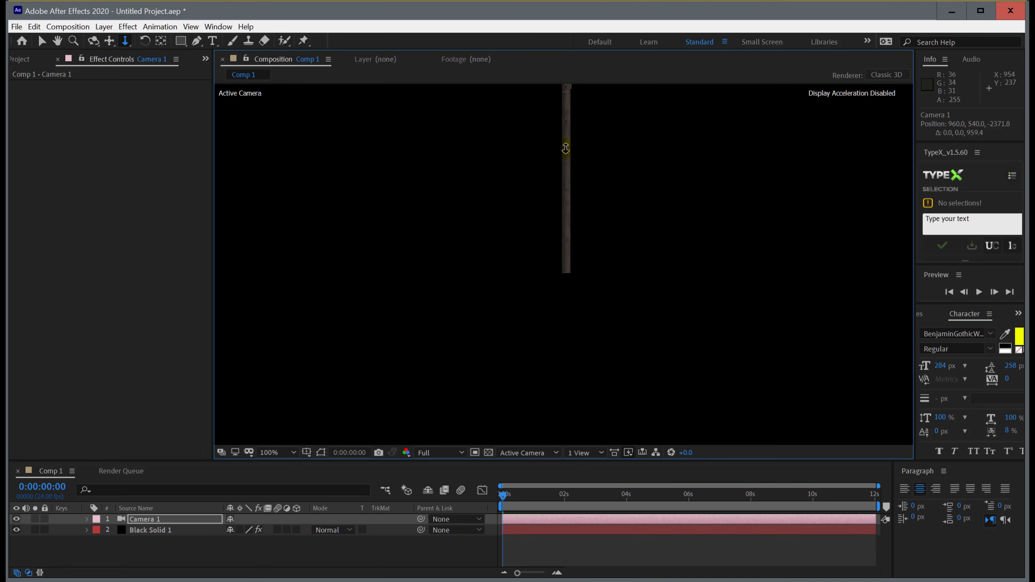
- Reframe Camera 1 on the pole's upper part, move it closer and orbit it to about 2599, 762, -573
key("c")
key("c")
left_click_drag(607, 162, 636, 218)
left_click_drag(626, 264, 635, 227)
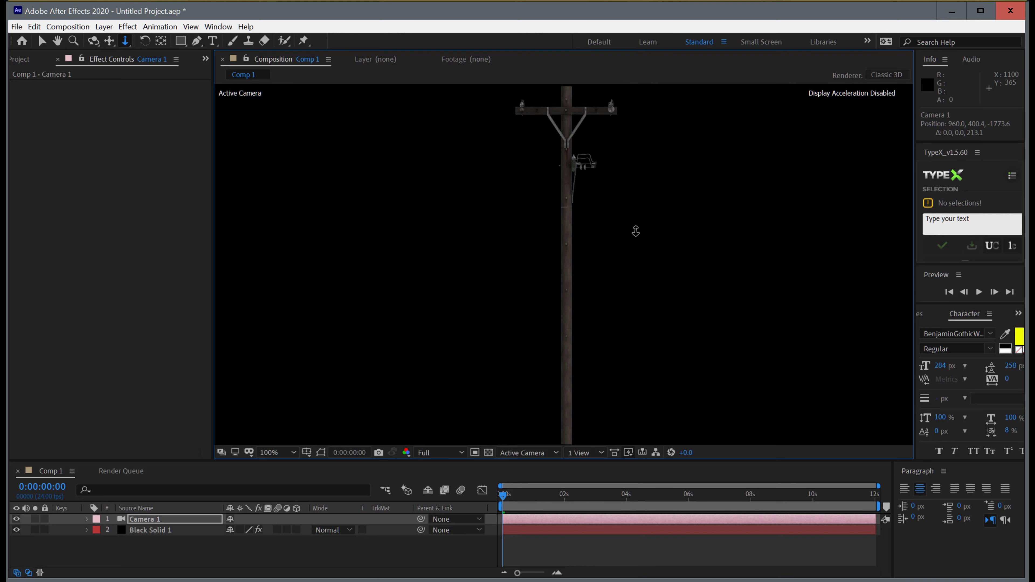
key("c")
left_click_drag(677, 276, 557, 256)
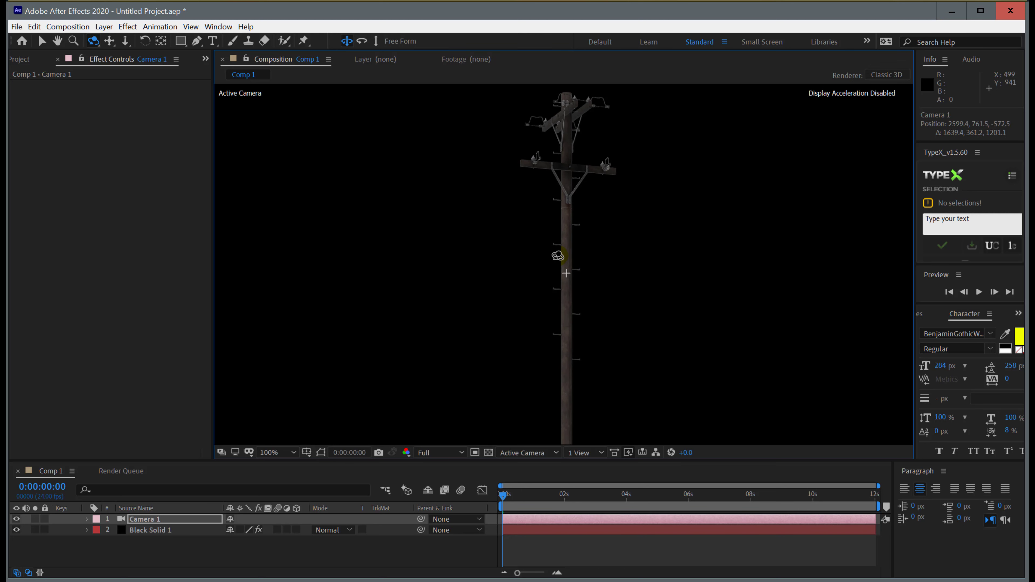
- Show the transparency grid behind the telephone pole and look up the options for saving the frame
left_click(491, 454)
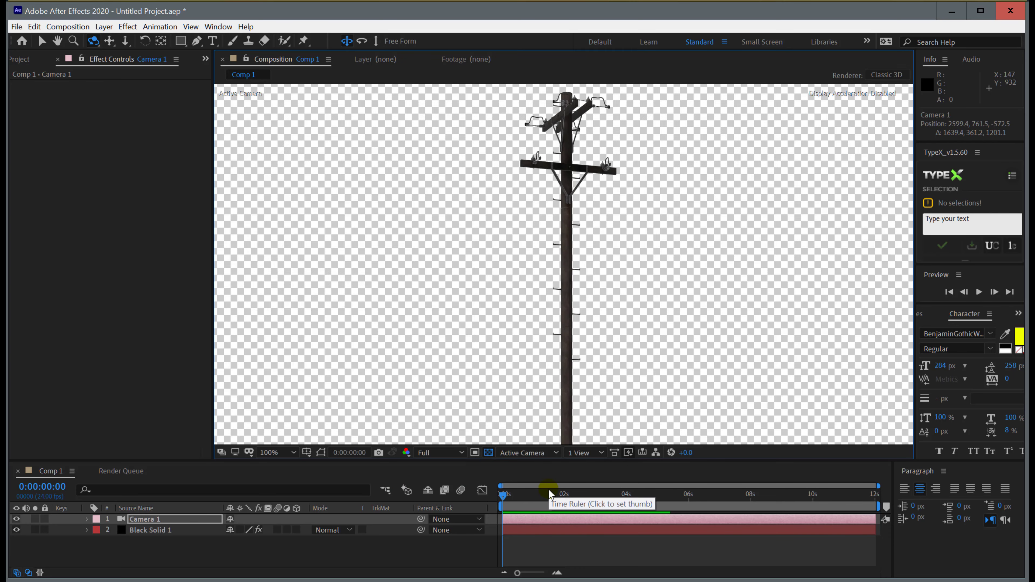
left_click(129, 27)
mouse_move(65, 27)
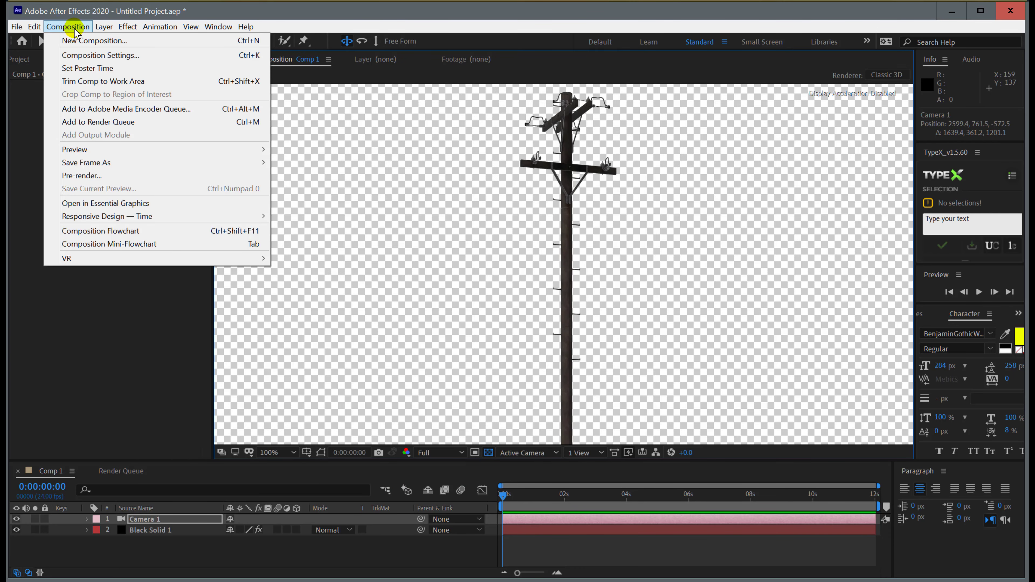
mouse_move(97, 164)
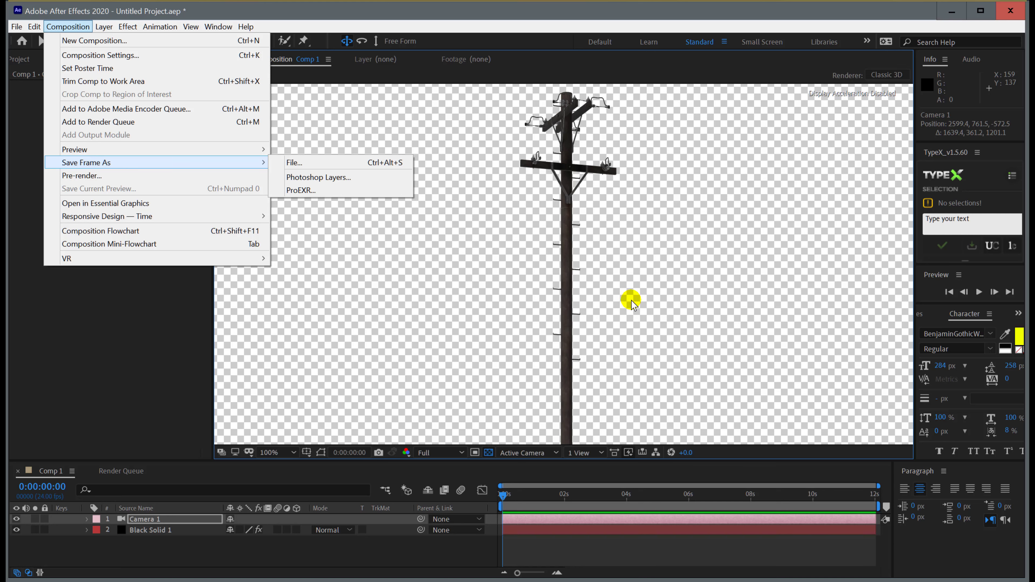
left_click(708, 250)
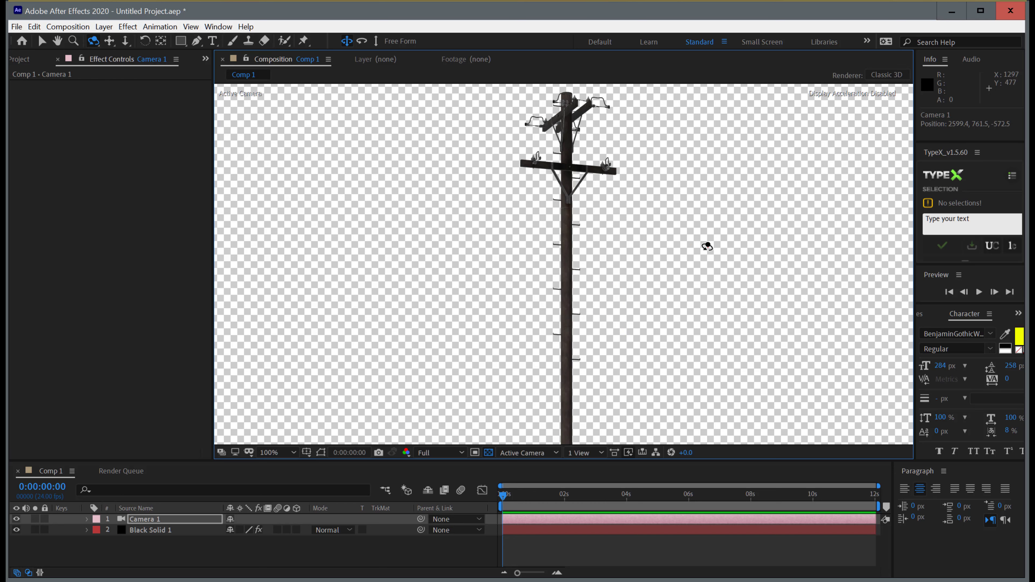
scroll(463, 279, "down", 1)
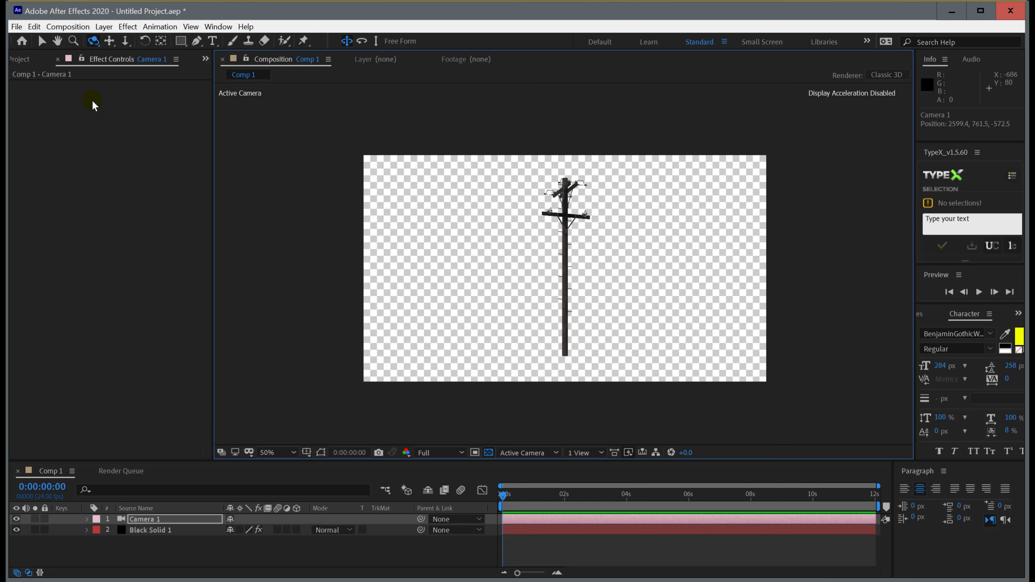
- Open Element's scene setup on Black Solid 1 and delete the group folder containing the telephone_pole model
left_click(140, 530)
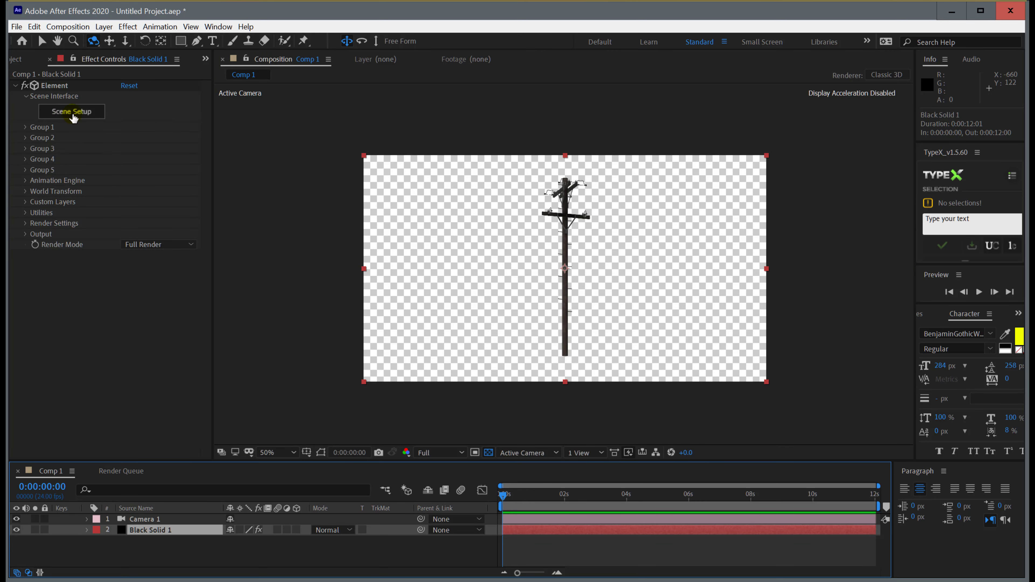
left_click(72, 113)
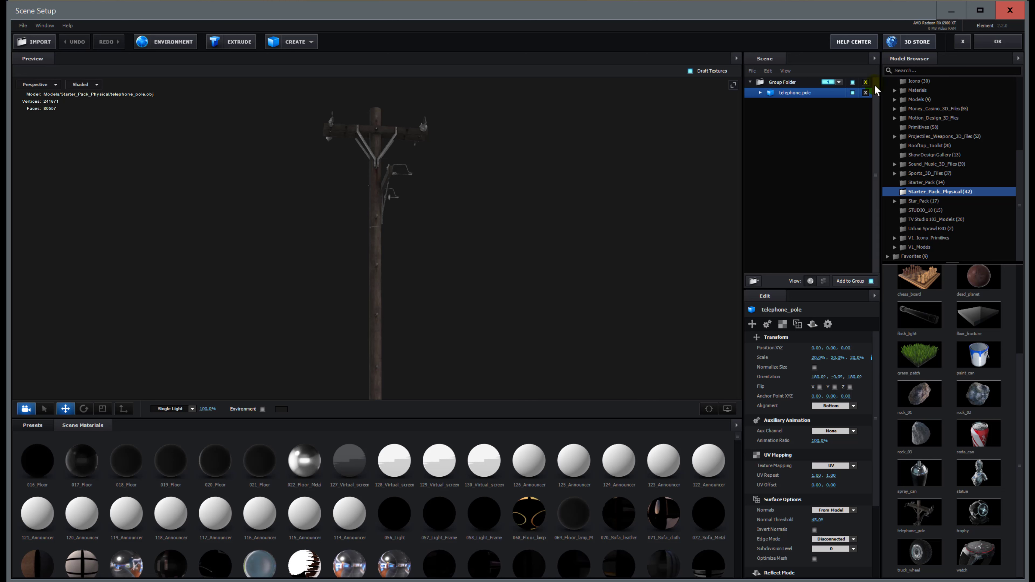
left_click(866, 82)
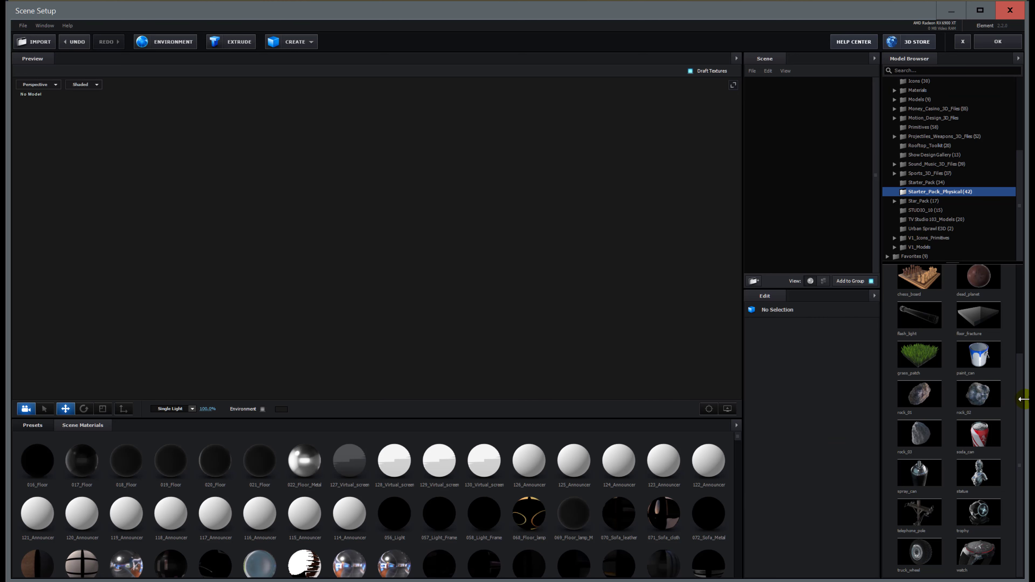
- Add the chess_board model from Starter_Pack_Physical to the scene and inspect its pieces and board from several angles
left_click(929, 287)
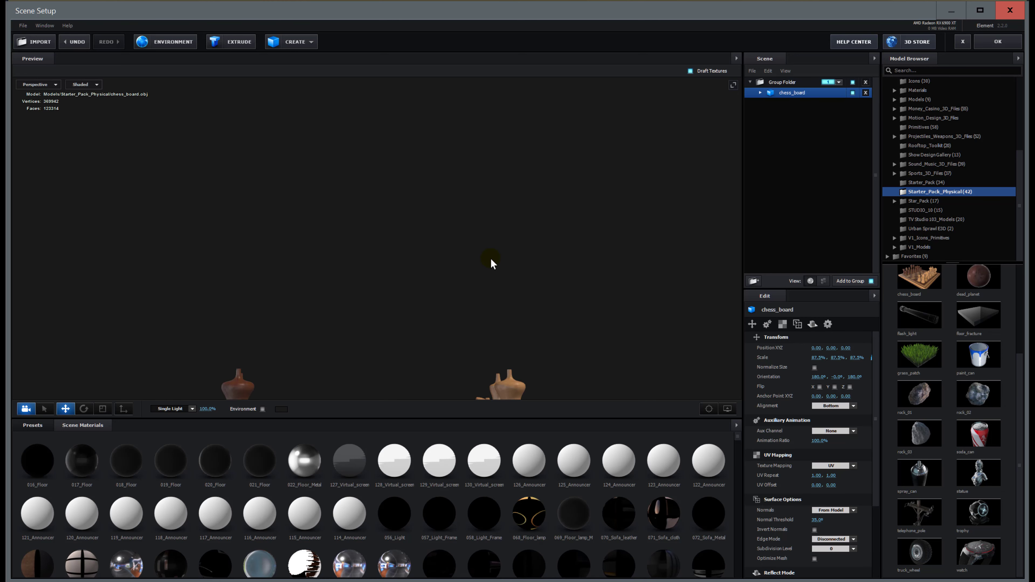
middle_click_drag(527, 316, 534, 162)
left_click_drag(532, 228, 482, 338)
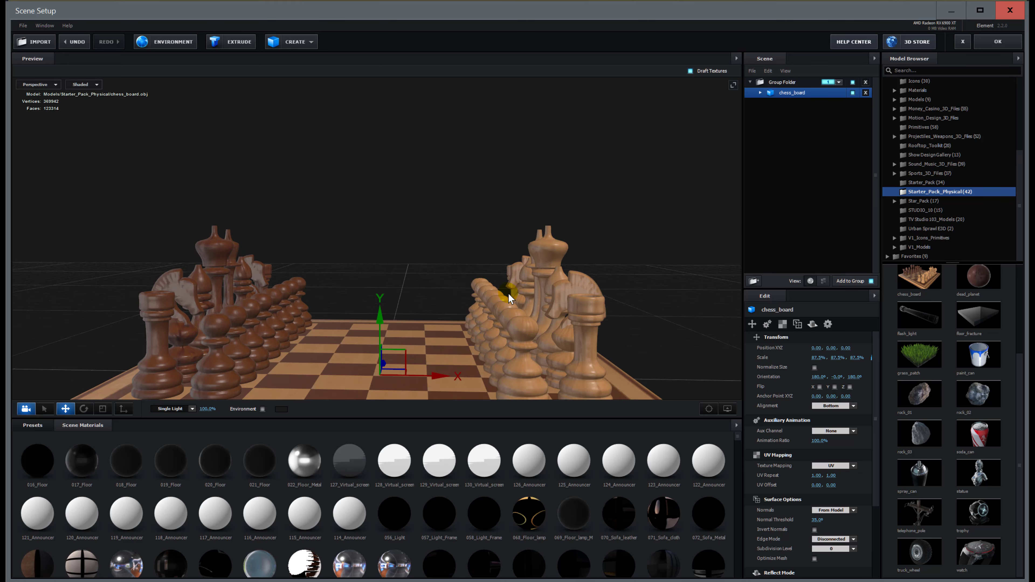
left_click_drag(508, 293, 649, 313)
left_click_drag(412, 305, 591, 317)
middle_click_drag(591, 317, 514, 255)
scroll(514, 254, "down", 3)
scroll(514, 255, "down", 2)
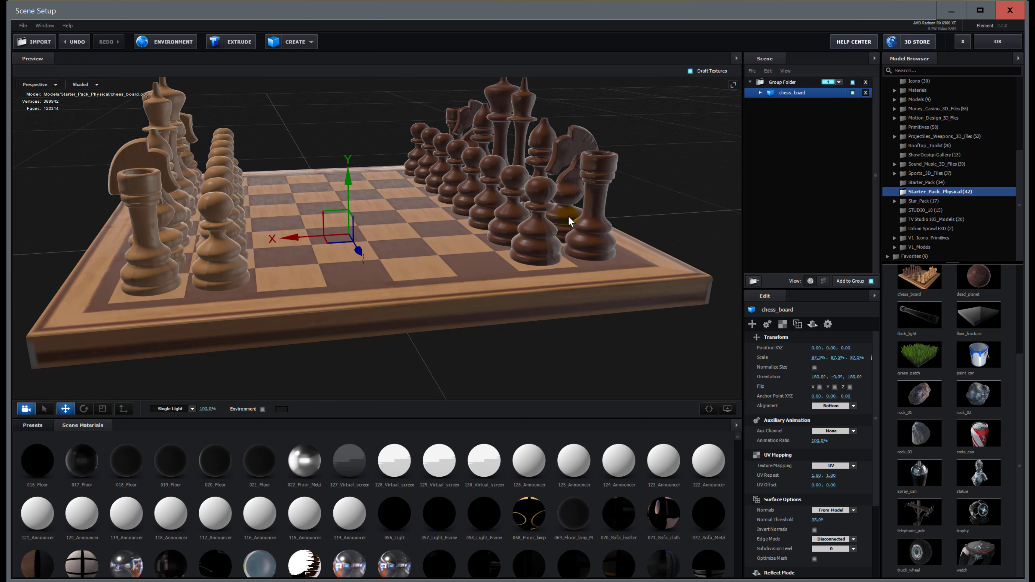
left_click_drag(509, 207, 517, 163)
scroll(517, 163, "down", 3)
- Add the acoustic_electric_guitar(quads) model from Sound_Music_3D_Files, then delete the group folder holding the guitar and chess board
left_click(933, 209)
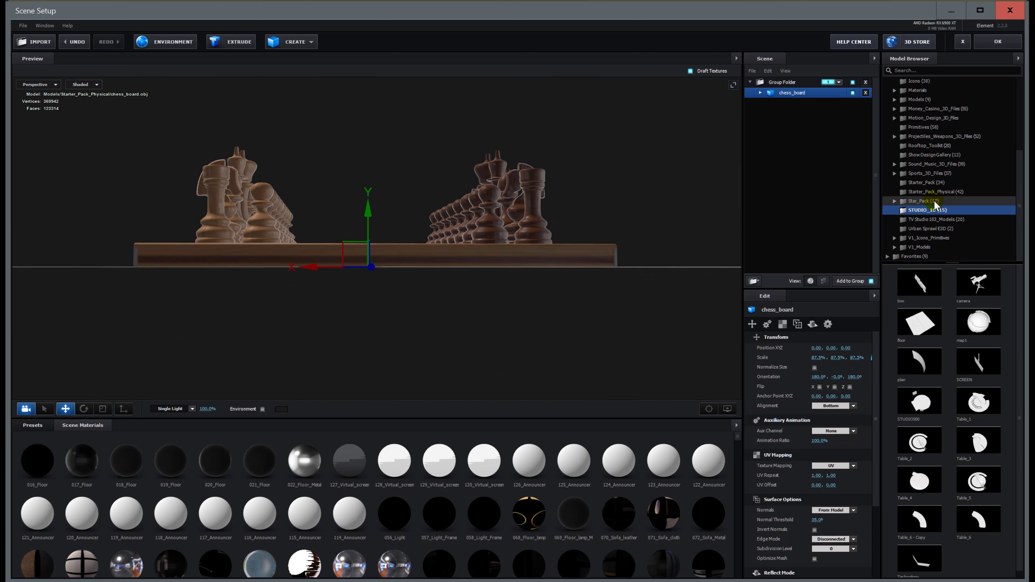
left_click(943, 164)
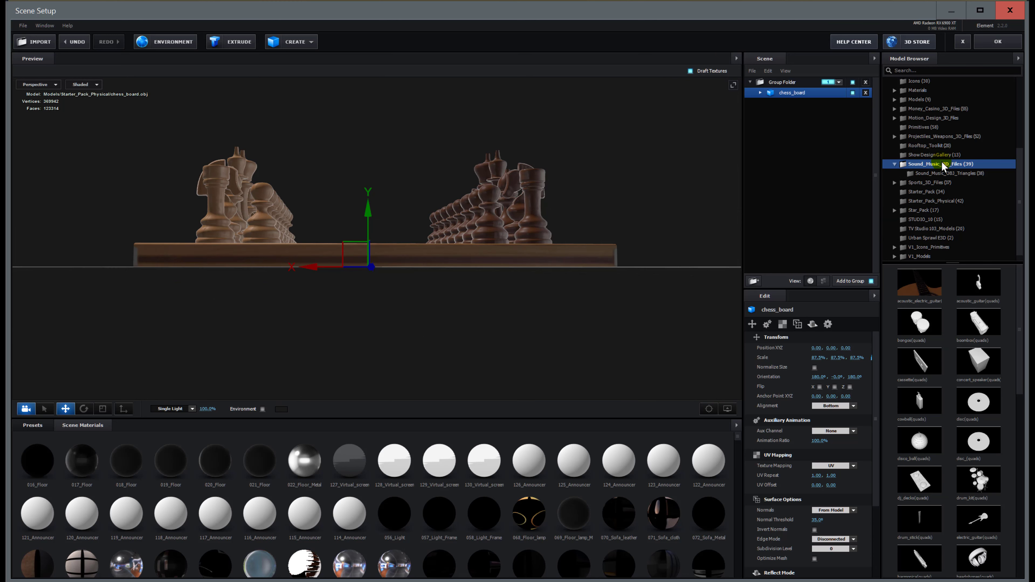
left_click(924, 289)
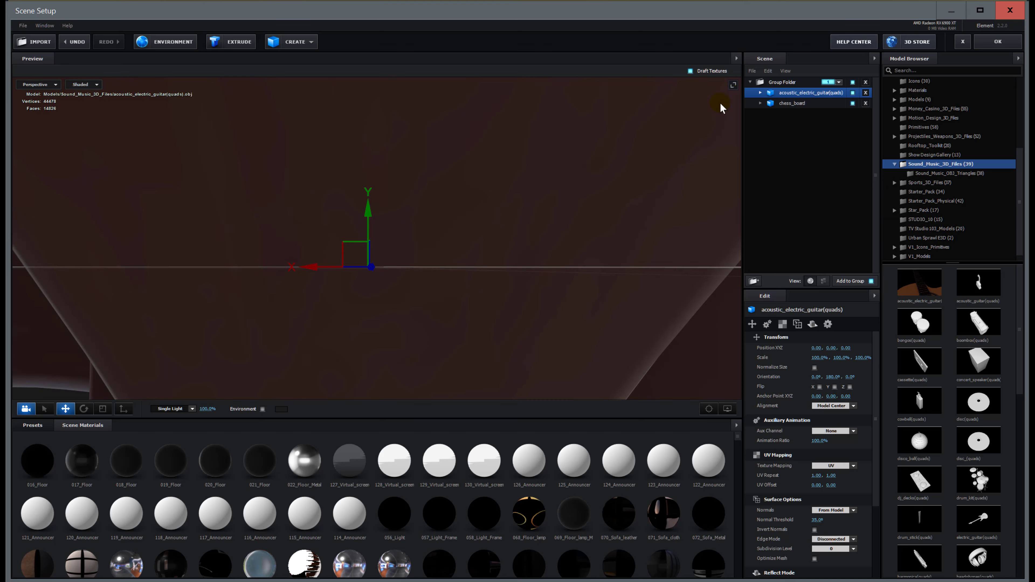
scroll(507, 262, "down", 5)
left_click_drag(515, 186, 329, 246)
scroll(392, 211, "down", 5)
scroll(441, 241, "down", 6)
left_click(865, 82)
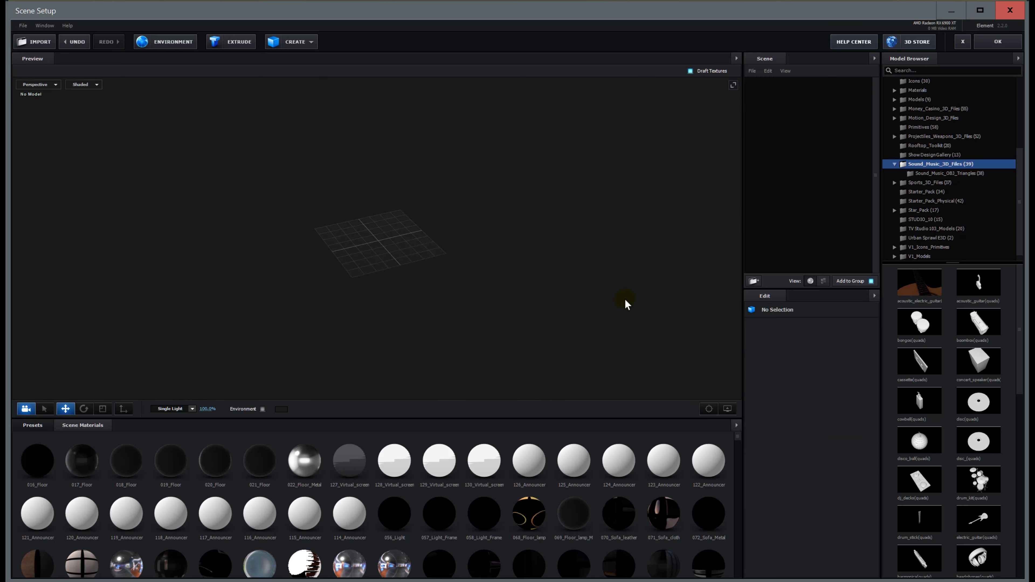
- Create a primitive box in the empty scene and view it up close at an angle
left_click(313, 44)
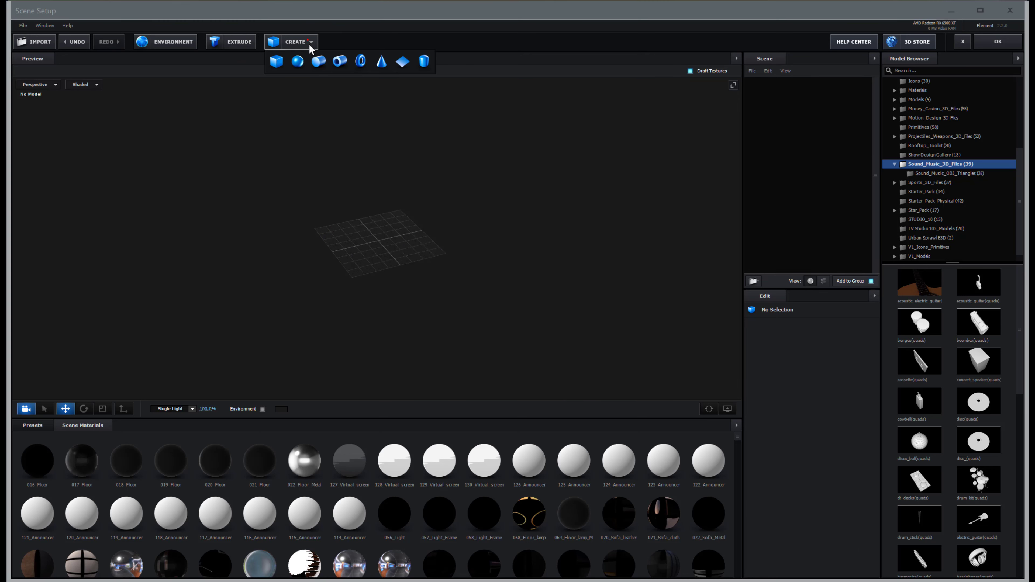
left_click(276, 61)
scroll(426, 289, "up", 10)
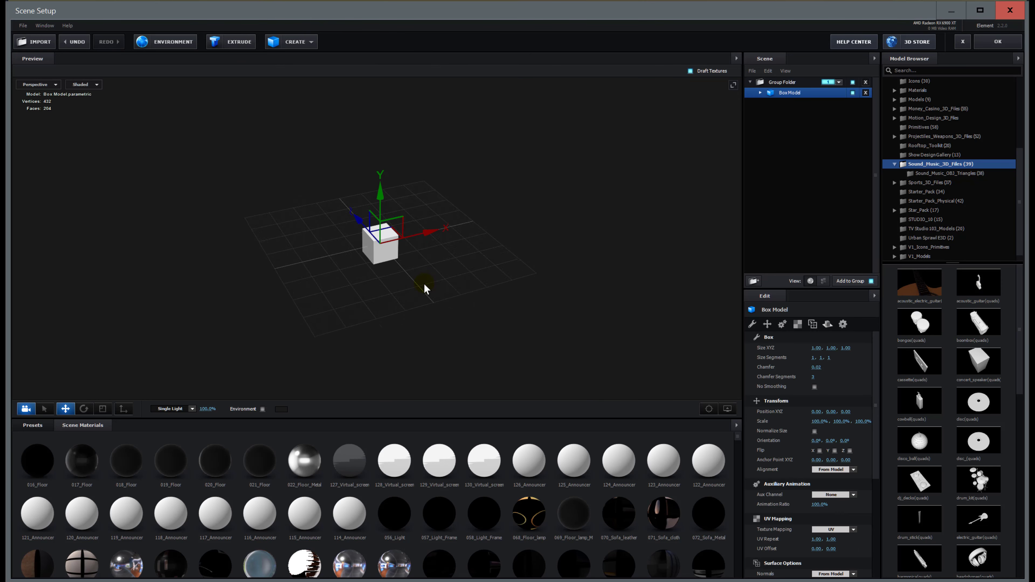
left_click_drag(479, 273, 297, 78)
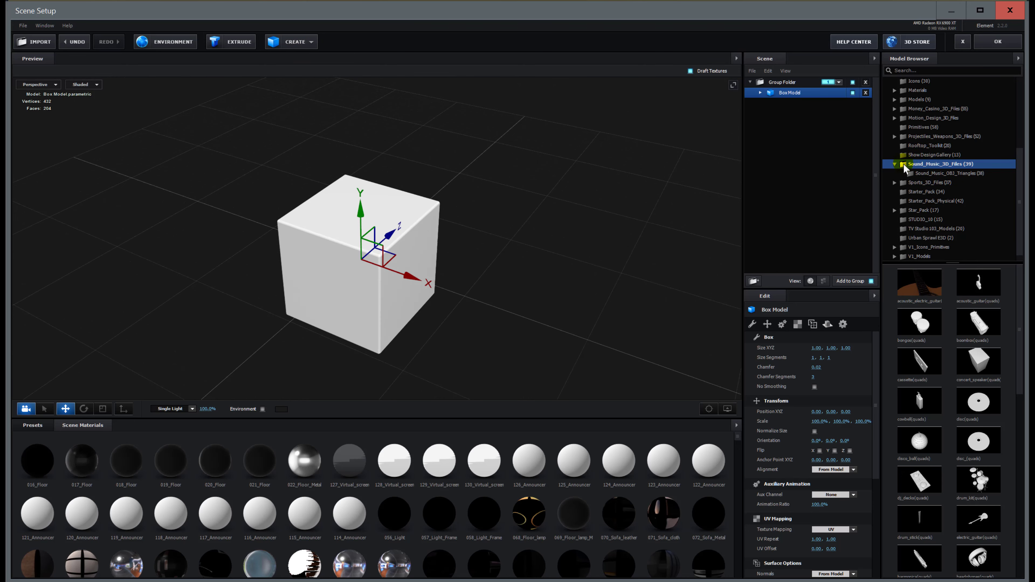
- Add the STUDIO CAMERA MAIN model from Favorites and delete the Box Model from the scene
scroll(929, 167, "down", 1)
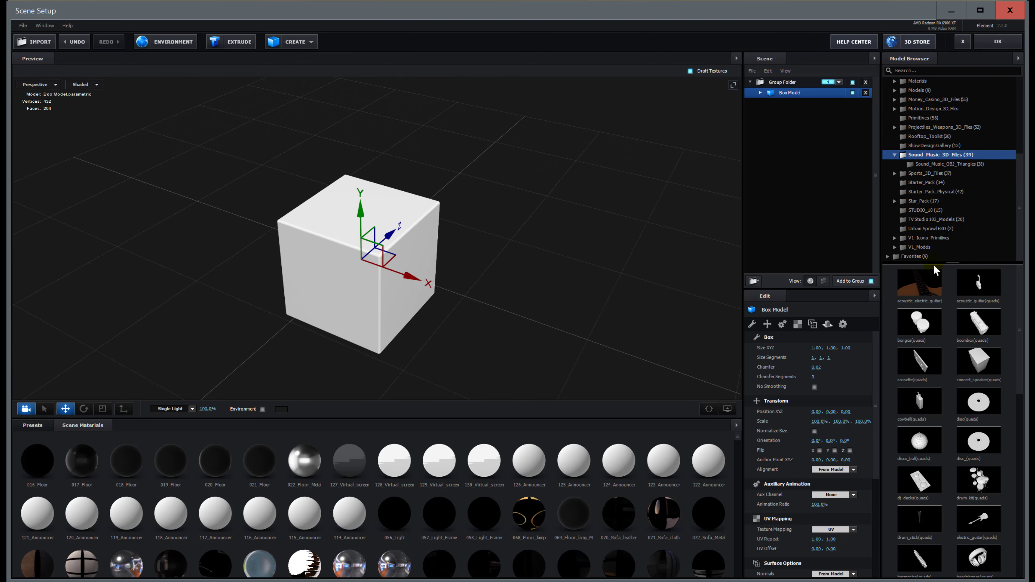
left_click(919, 258)
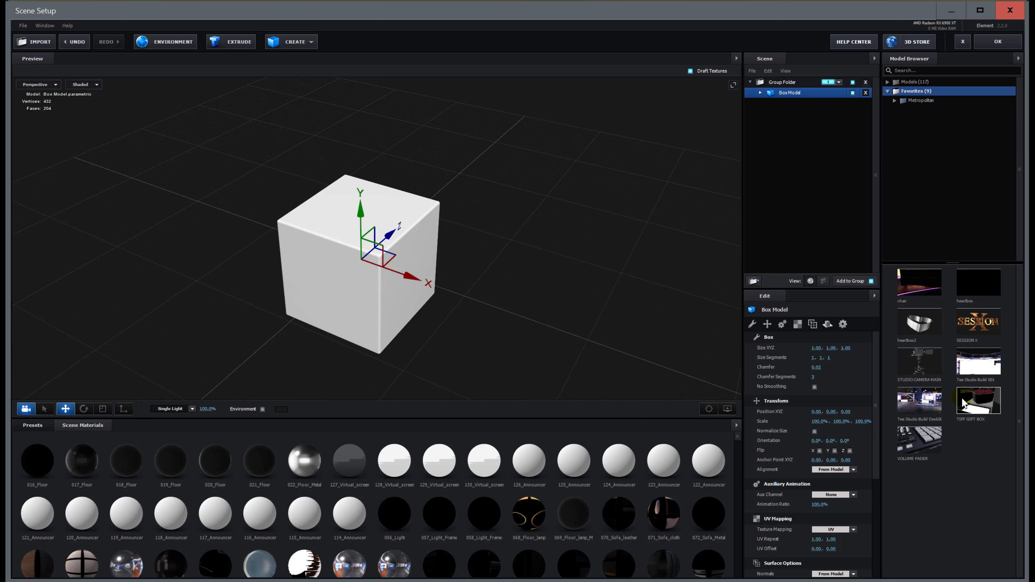
double_click(925, 365)
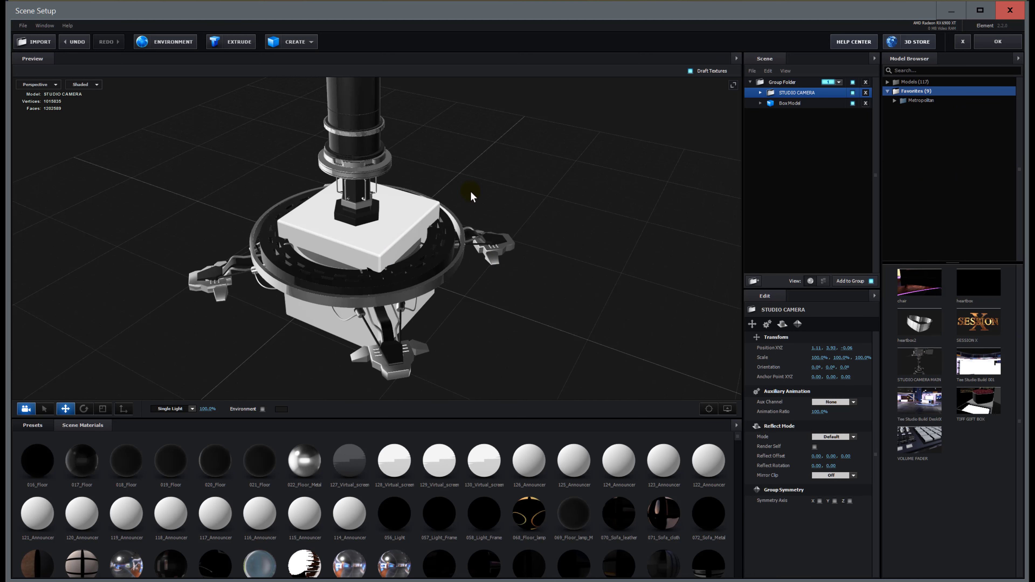
left_click(866, 103)
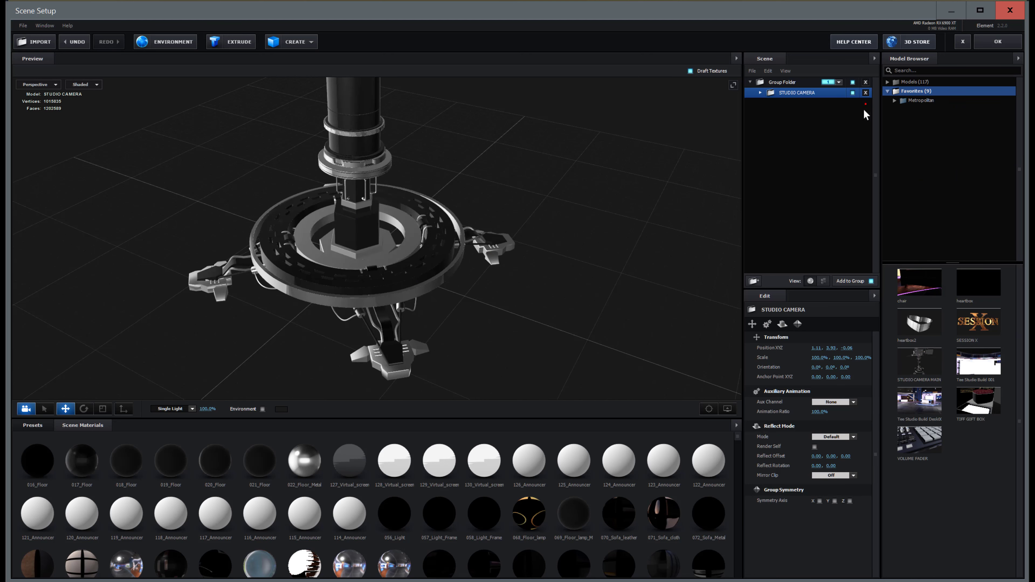
- Examine the studio camera's buttons, monitor and body from several angles and look through the parts in its group
left_click_drag(509, 227, 536, 263)
scroll(467, 226, "down", 5)
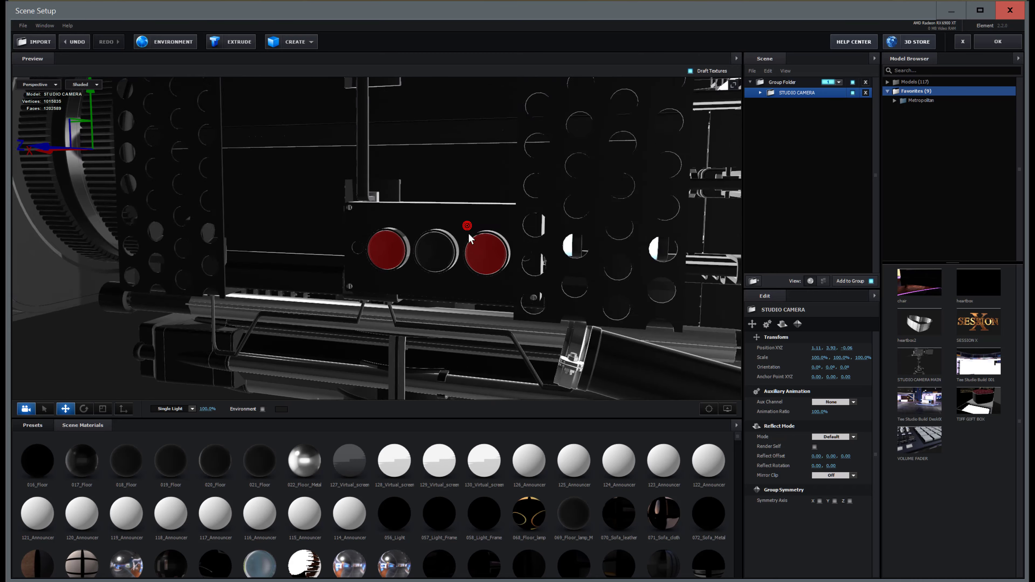
left_click_drag(468, 233, 423, 251)
scroll(423, 252, "up", 5)
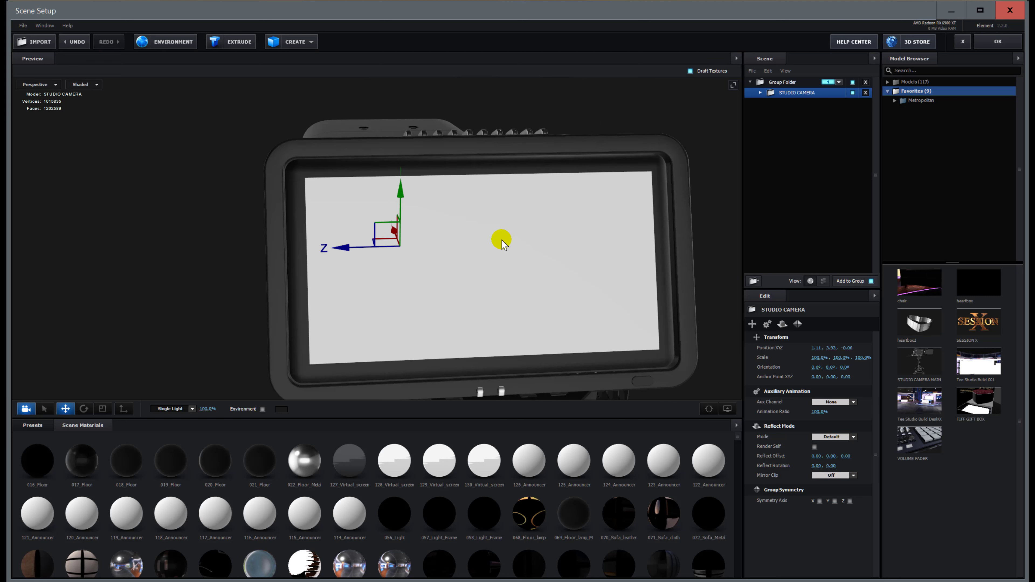
left_click(760, 93)
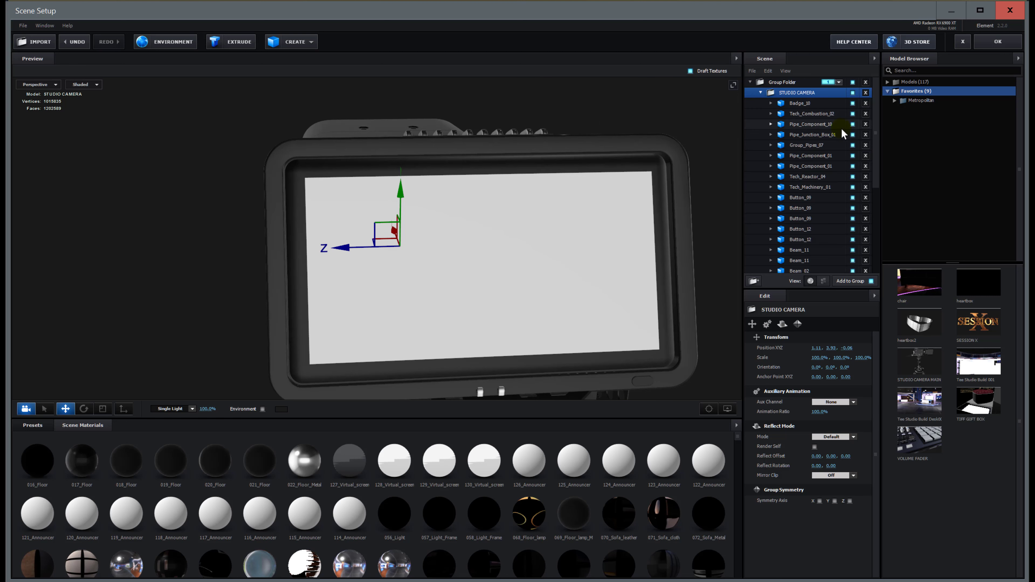
scroll(815, 161, "down", 2)
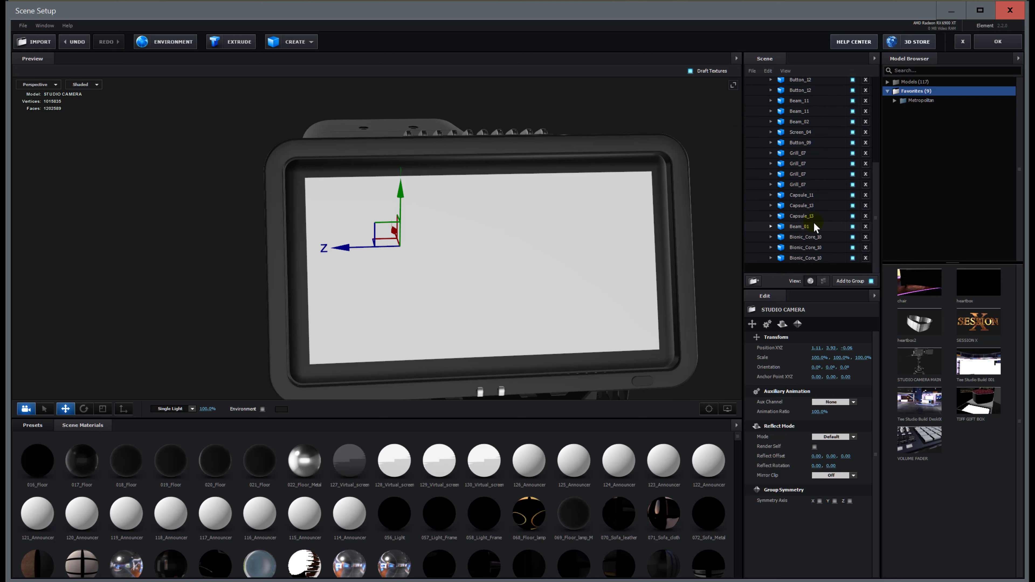
scroll(814, 223, "up", 2)
scroll(514, 220, "down", 5)
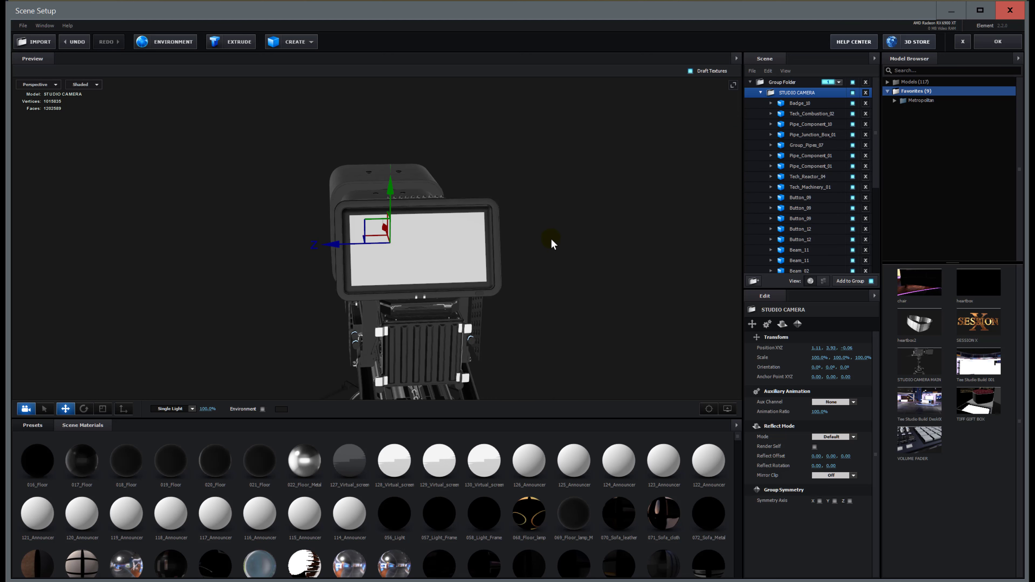
left_click_drag(550, 239, 511, 241)
scroll(370, 262, "up", 3)
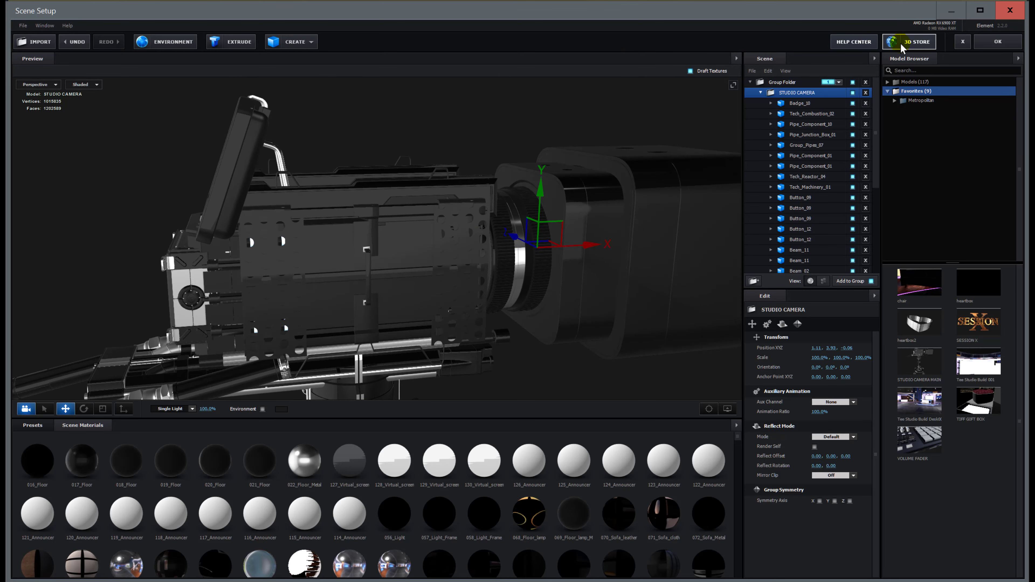
left_click_drag(450, 204, 539, 286)
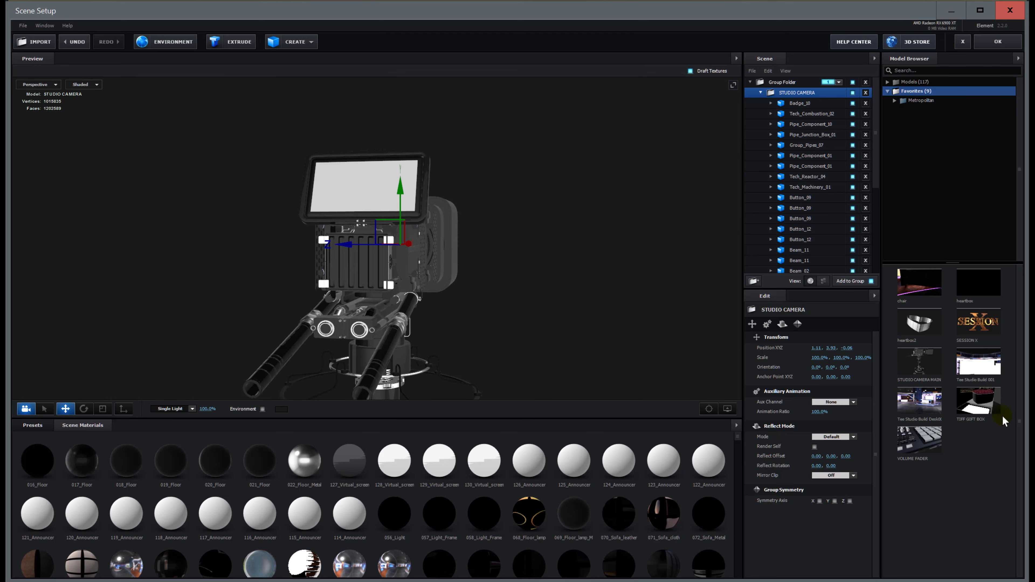
- Add the VOLUME FADER favorite alongside the studio camera, then delete the whole group folder
double_click(933, 440)
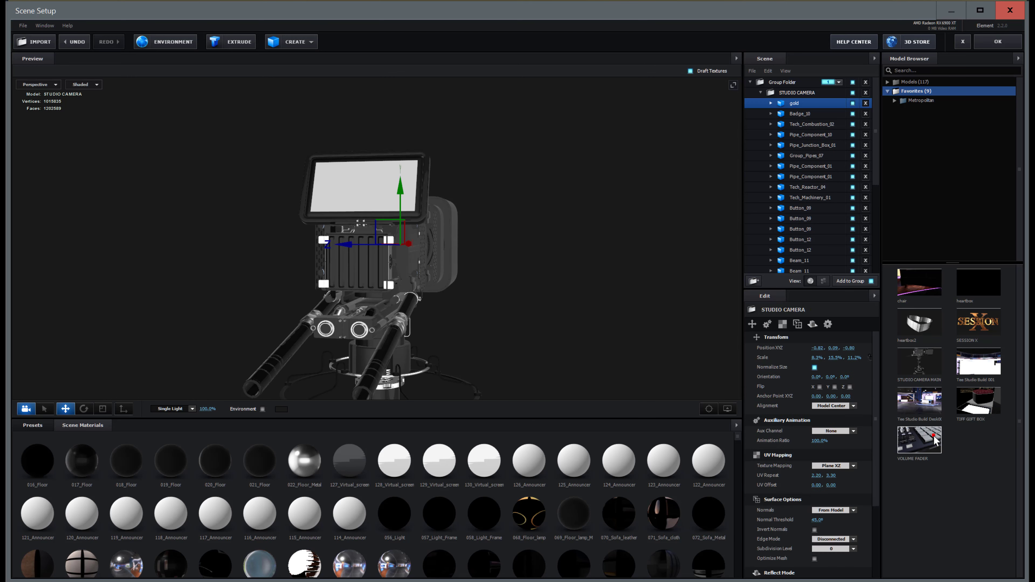
scroll(544, 319, "down", 10)
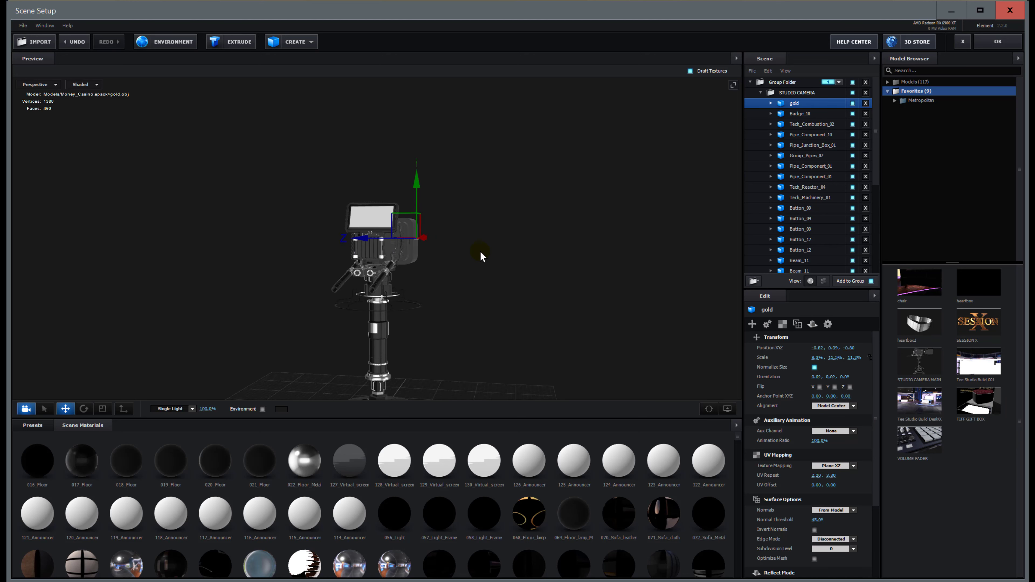
scroll(448, 279, "up", 3)
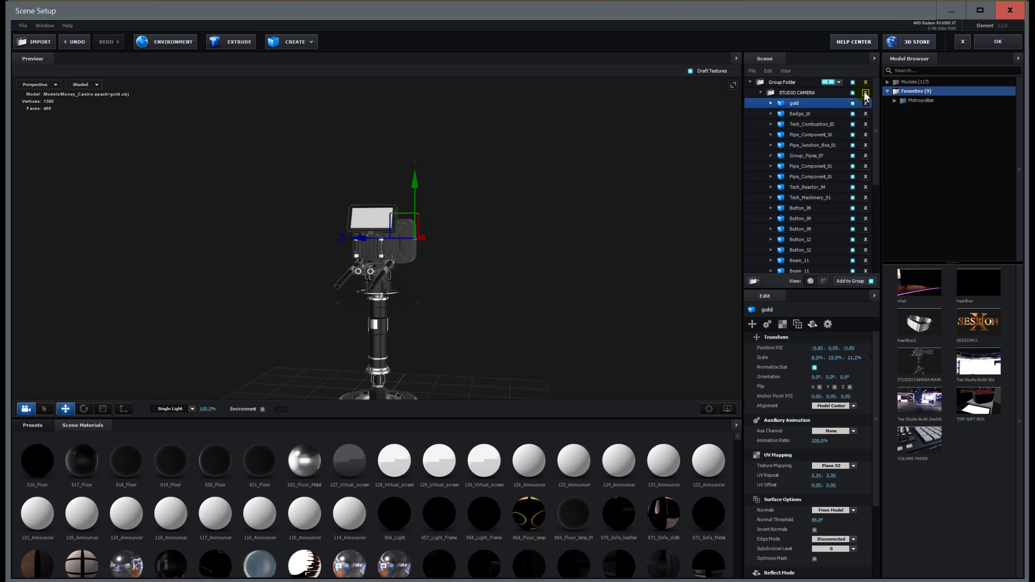
left_click(865, 82)
- Add the VOLUME FADER favorite to the empty scene and bring it into close view
key("ctrl+z")
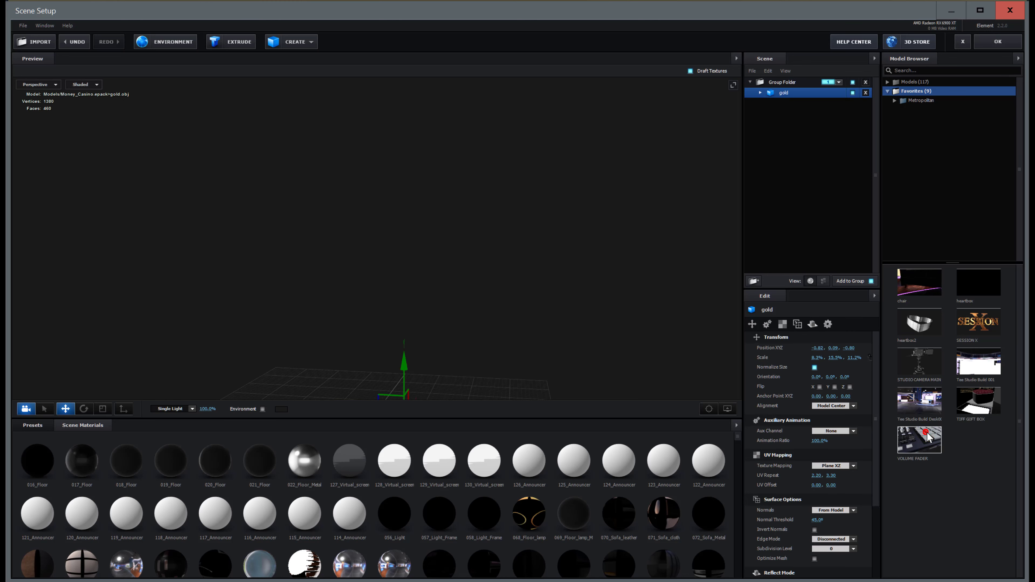
middle_click_drag(548, 283, 553, 197)
scroll(552, 197, "up", 8)
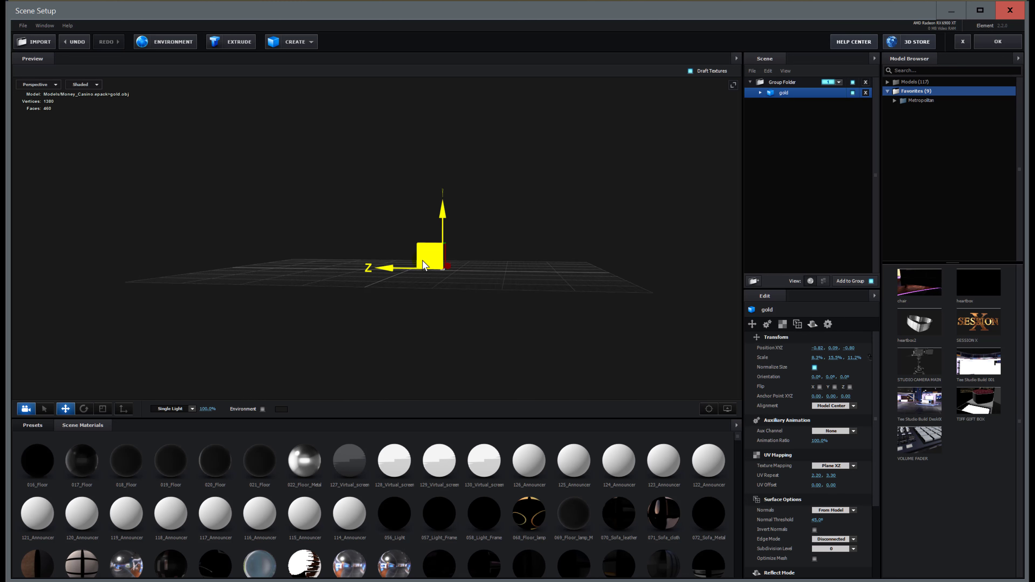
middle_click_drag(611, 341, 440, 306)
scroll(447, 316, "up", 3)
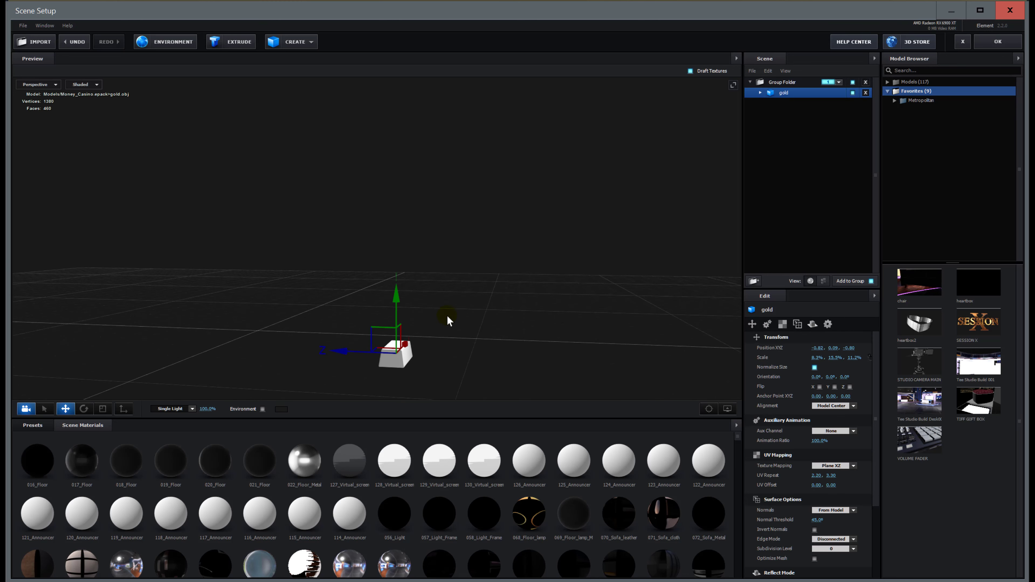
- Examine the gold bar model up close and from above
left_click_drag(486, 337, 563, 268)
middle_click_drag(563, 268, 466, 204)
scroll(371, 251, "up", 6)
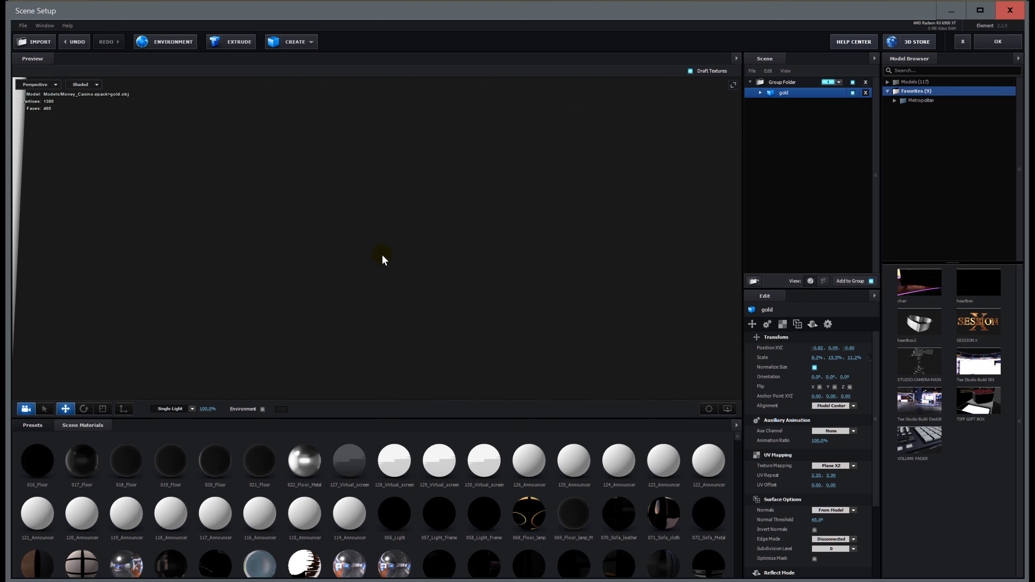
scroll(384, 250, "down", 3)
left_click_drag(384, 251, 450, 207)
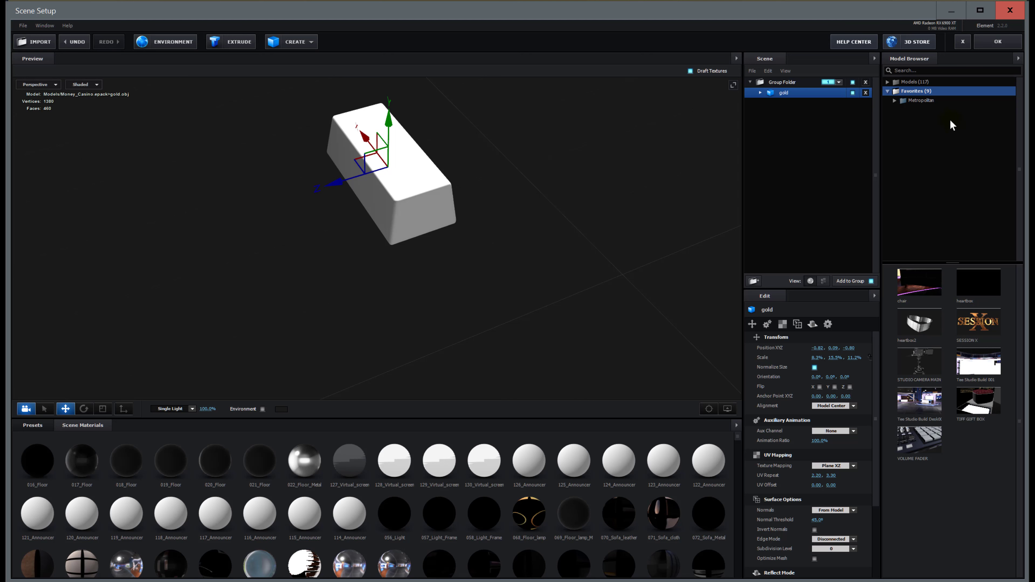
- Add the drum-pad controller model from the main Models library and view it from its front side
double_click(914, 102)
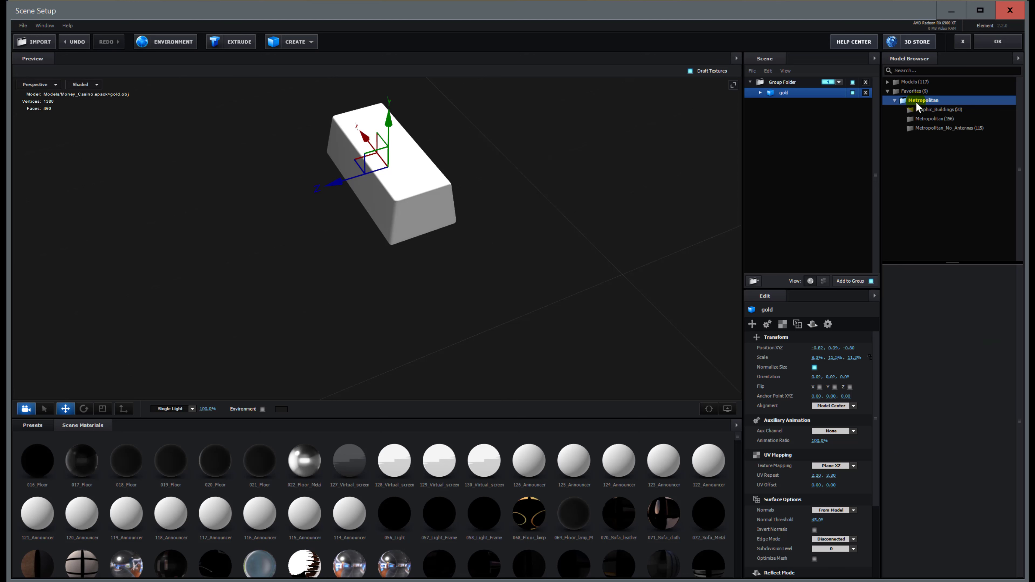
left_click(890, 90)
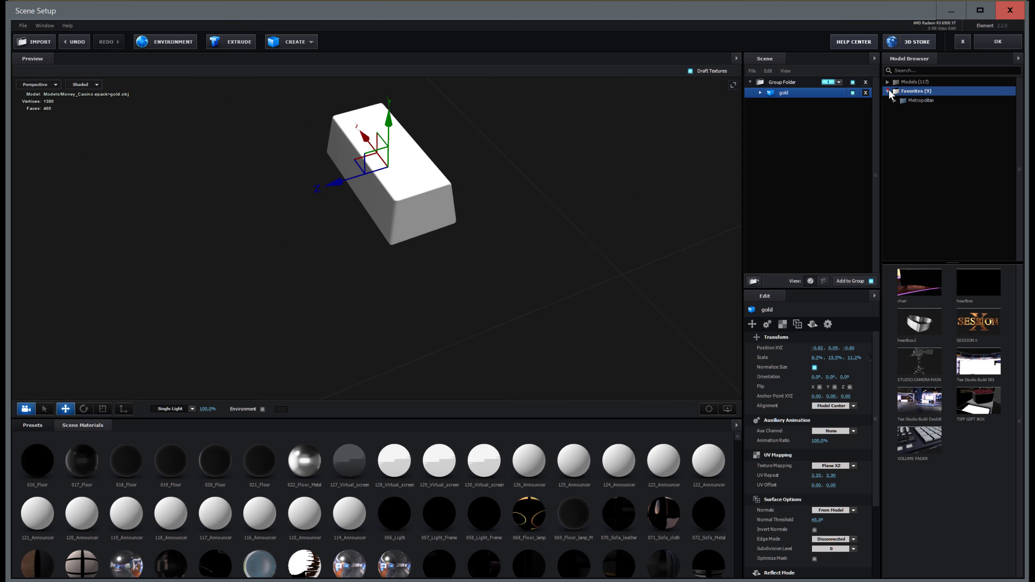
double_click(912, 80)
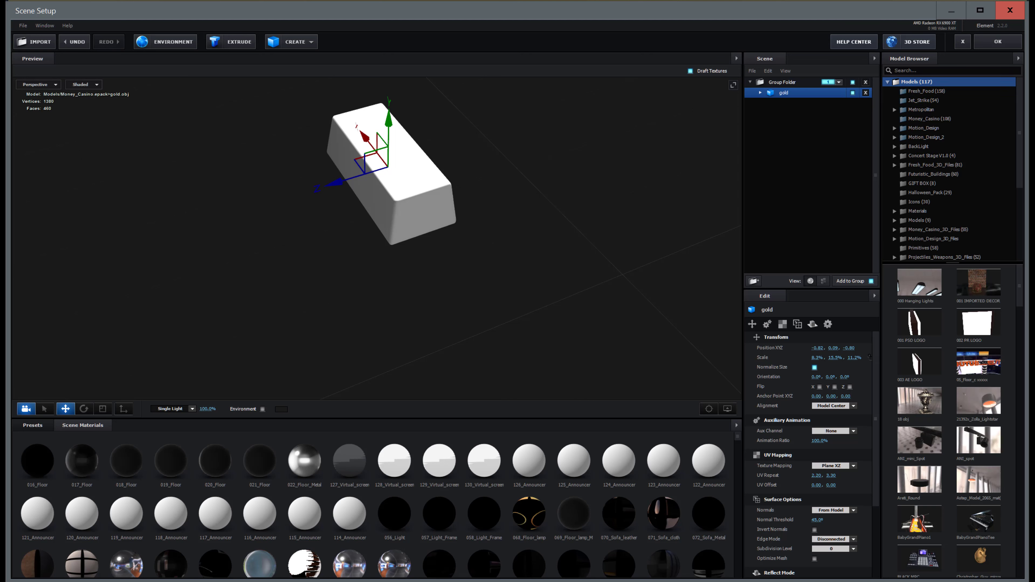
left_click(926, 565)
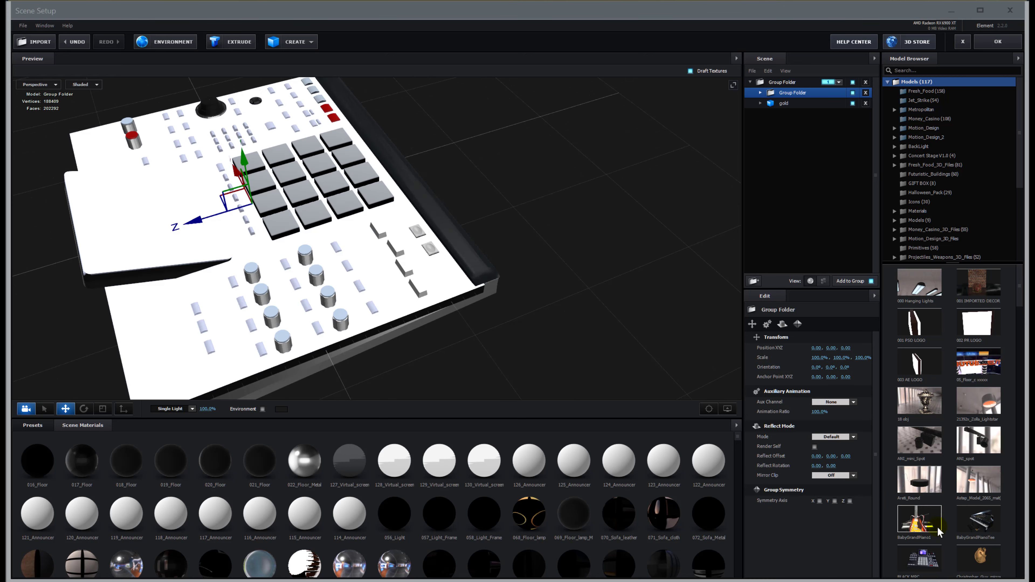
left_click_drag(553, 271, 586, 196)
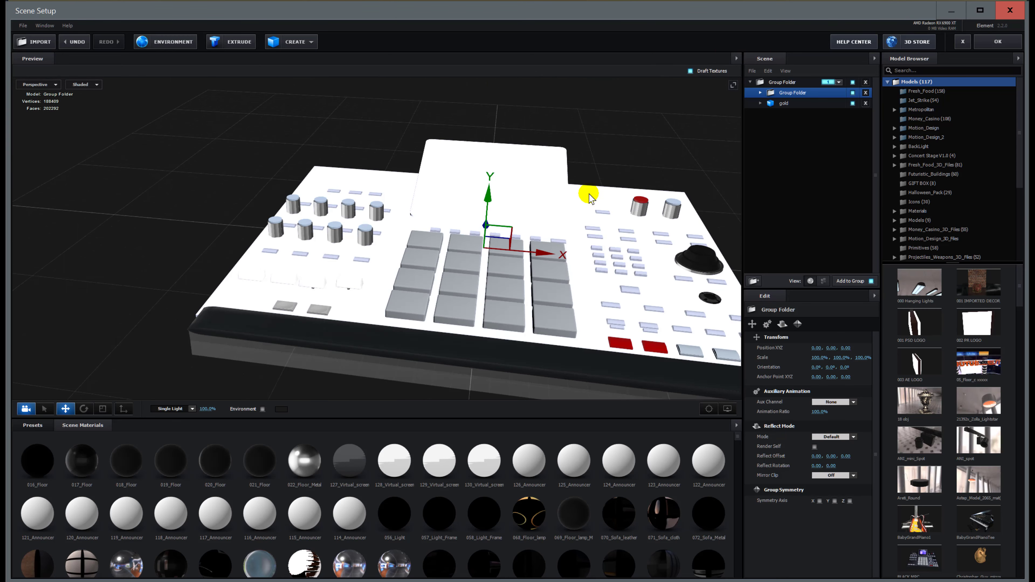
- Inspect the gold model's Black_Gloss material and look through the parts in the pad controller's group
left_click(761, 105)
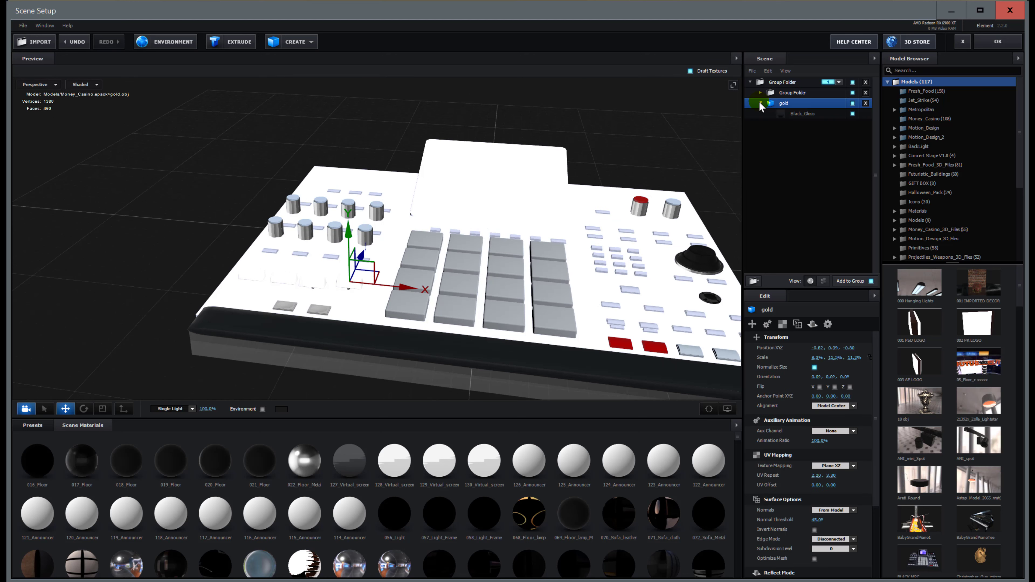
left_click(800, 113)
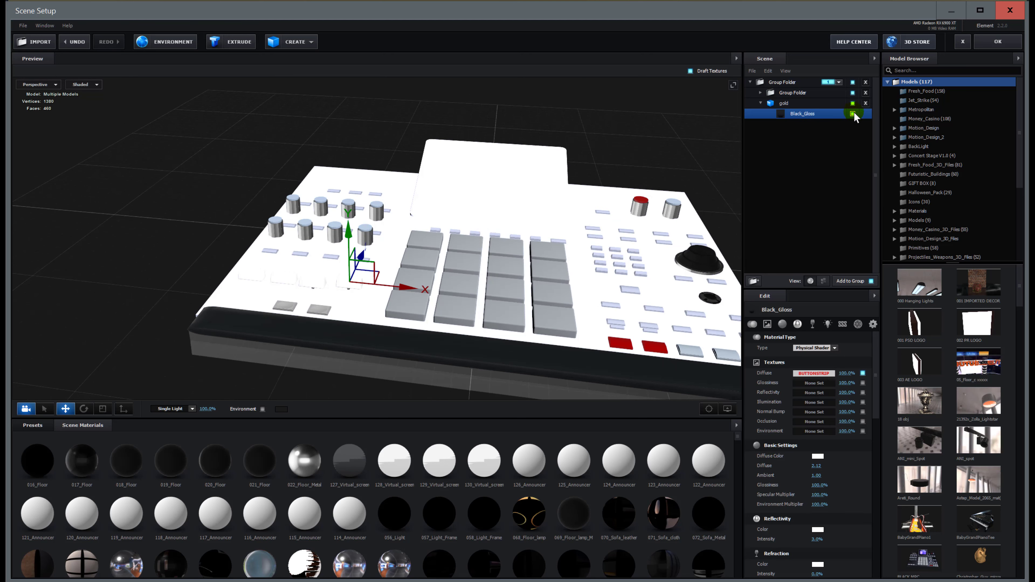
left_click(853, 104)
left_click(853, 104)
left_click(762, 102)
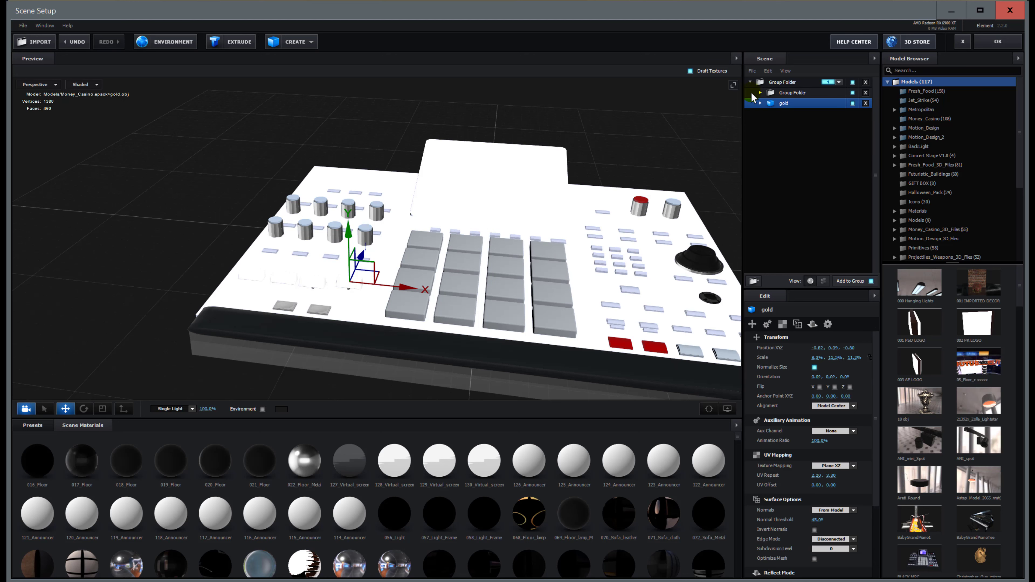
left_click(760, 93)
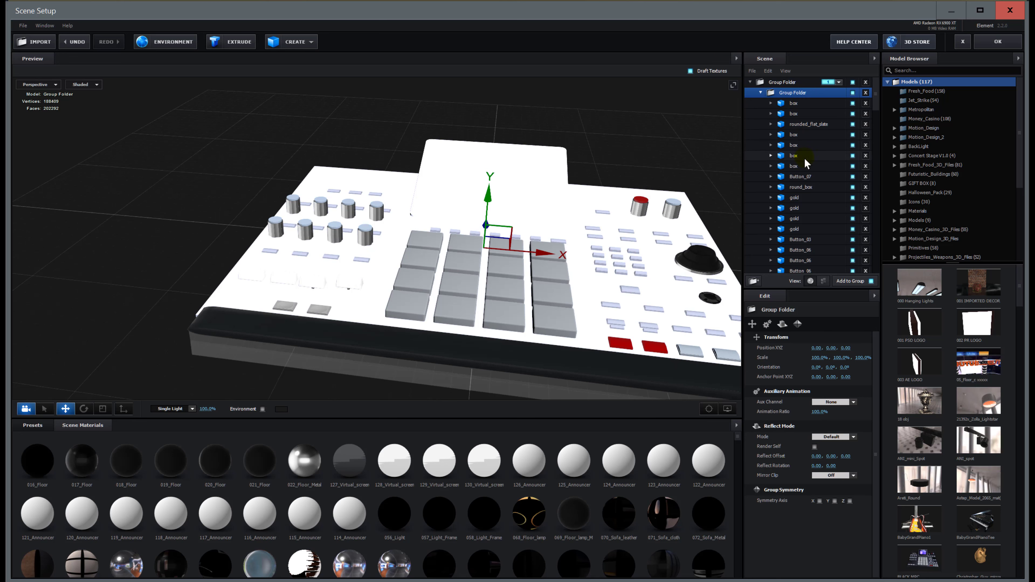
scroll(573, 249, "down", 1)
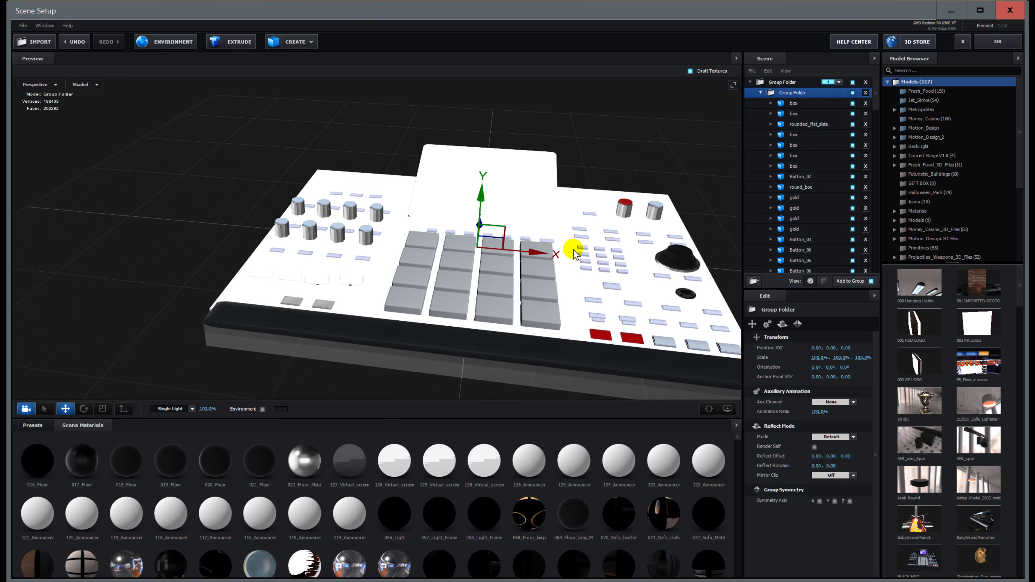
left_click_drag(573, 249, 575, 334)
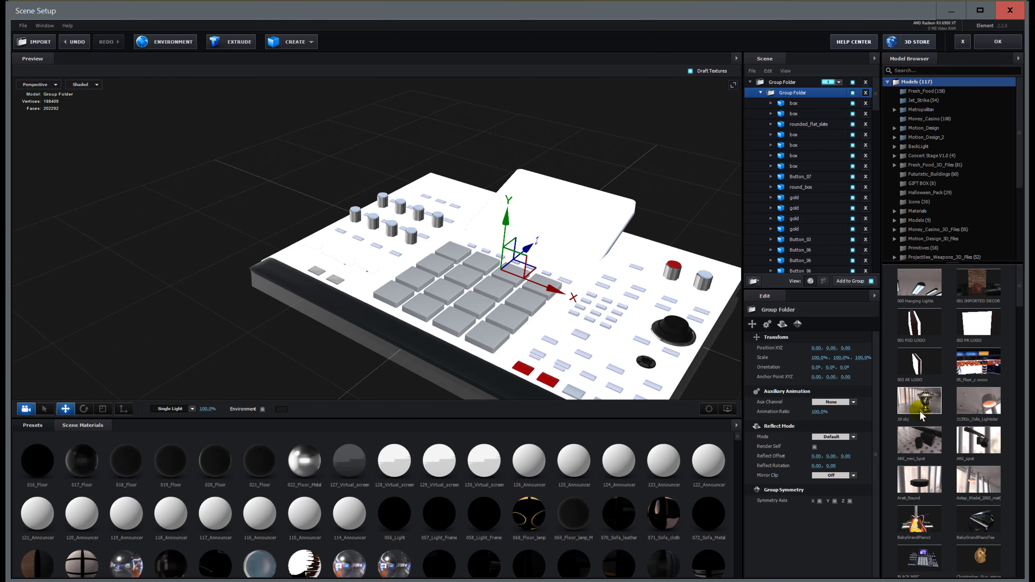
- Try to add the baby grand piano model to the pad controller's group, then delete the whole top-level group folder
left_click_drag(910, 412, 718, 386)
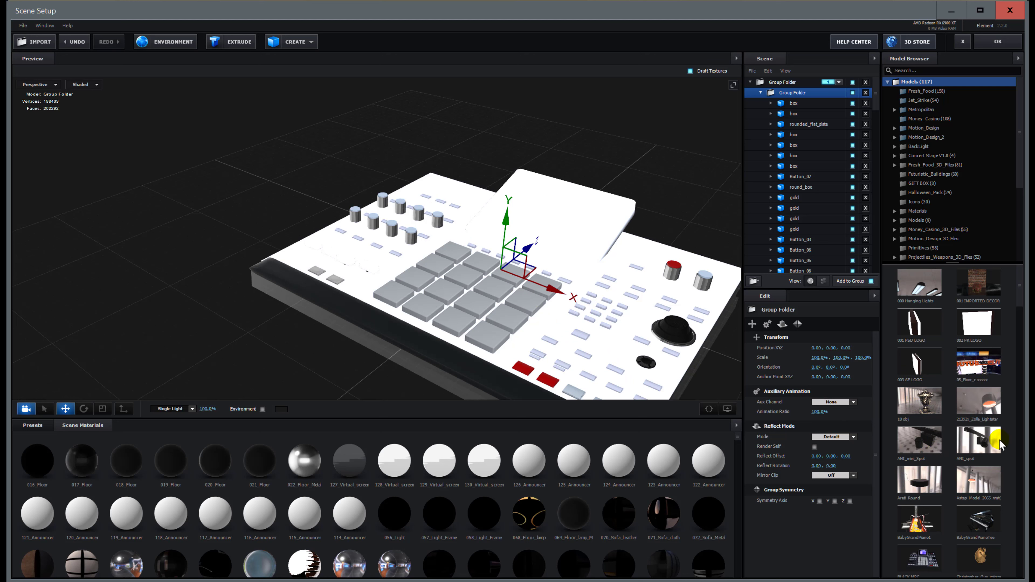
double_click(982, 526)
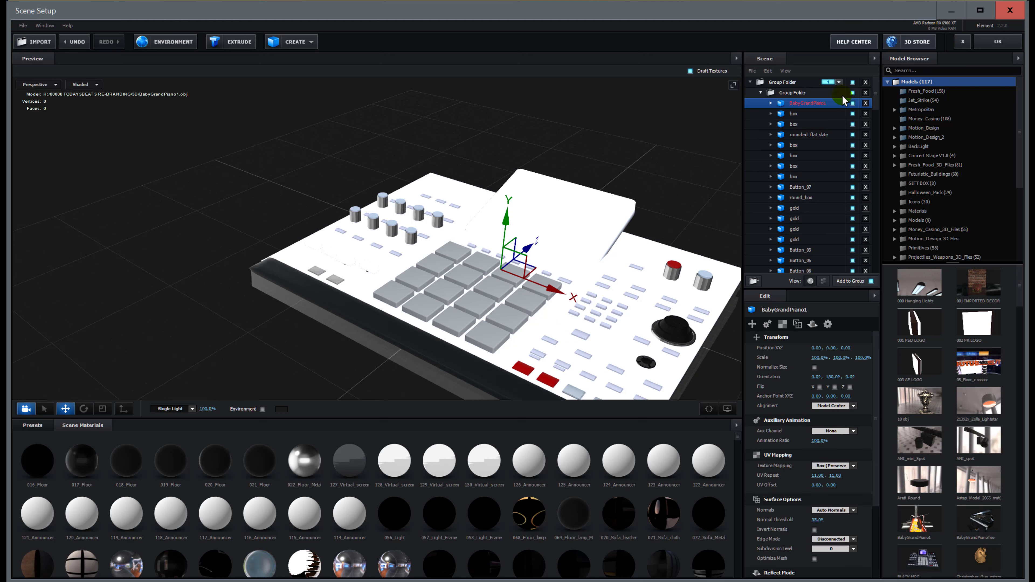
left_click(865, 83)
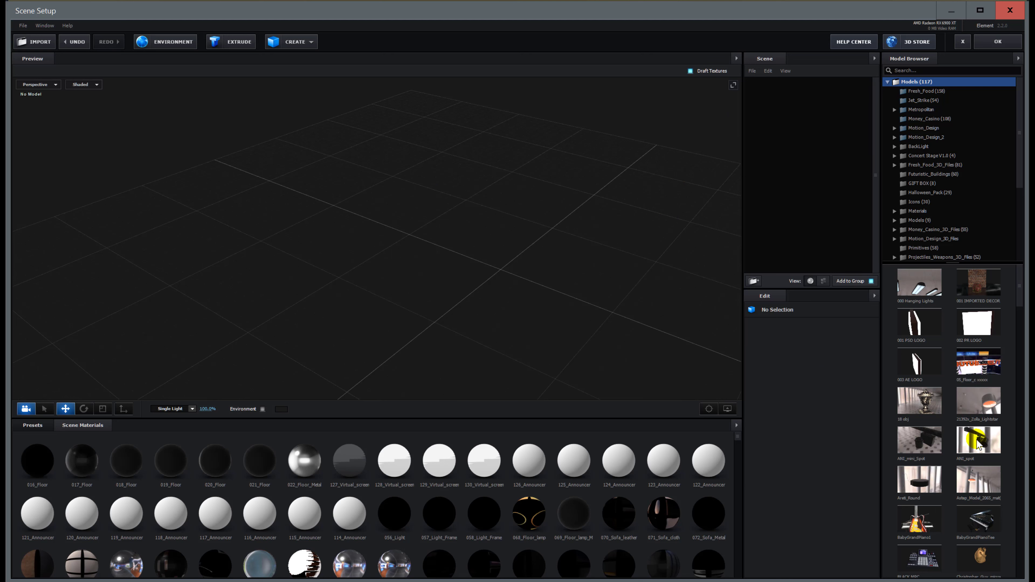
- Add two baby grand piano models and the pad controller to the empty scene, and list one piano's materials
double_click(982, 526)
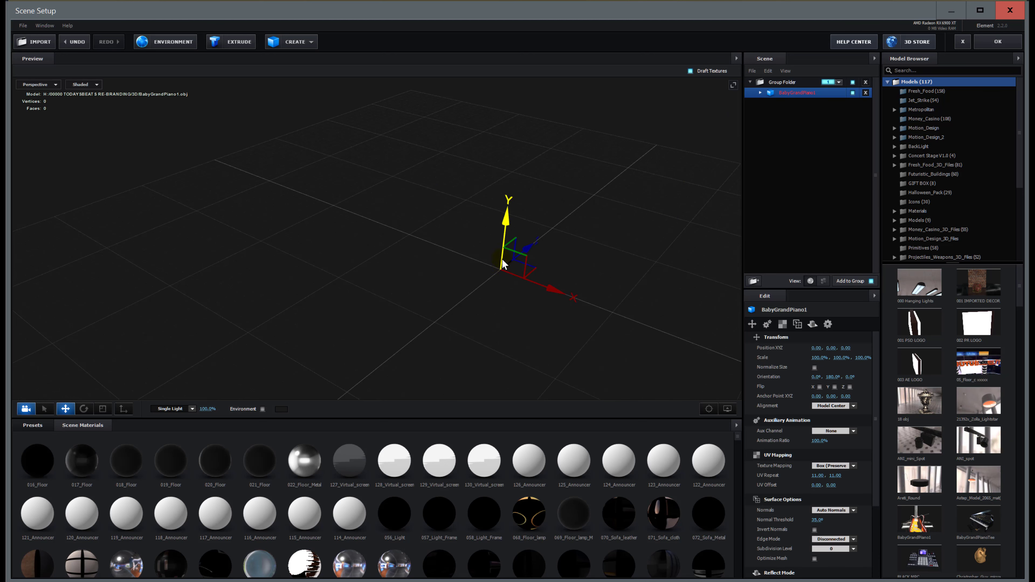
double_click(912, 513)
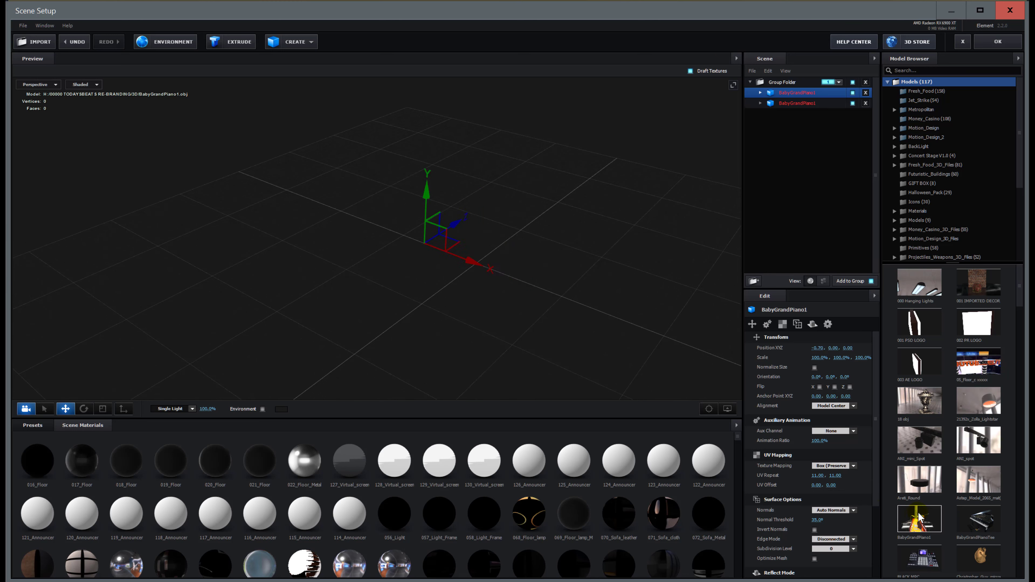
double_click(925, 559)
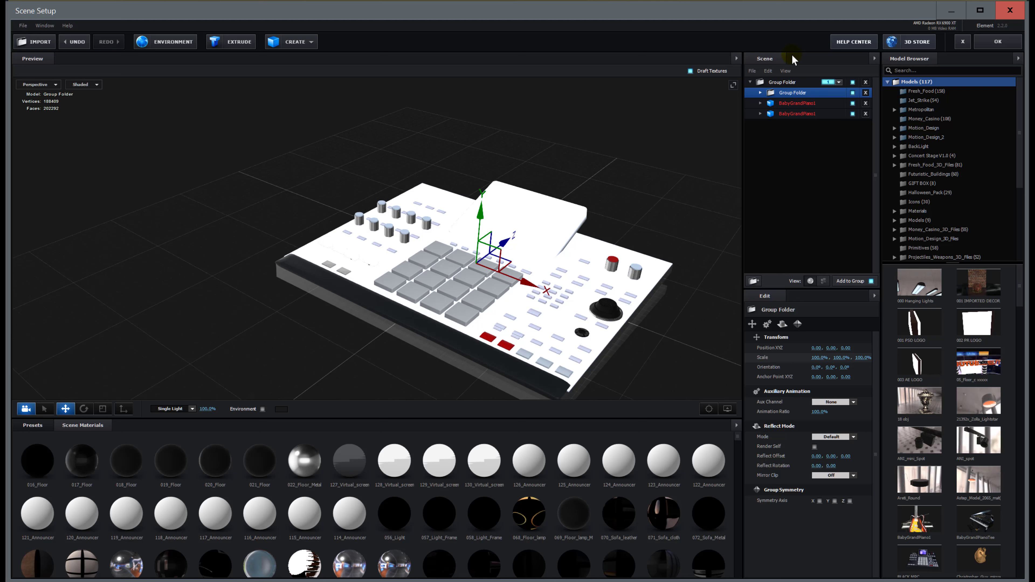
left_click(760, 103)
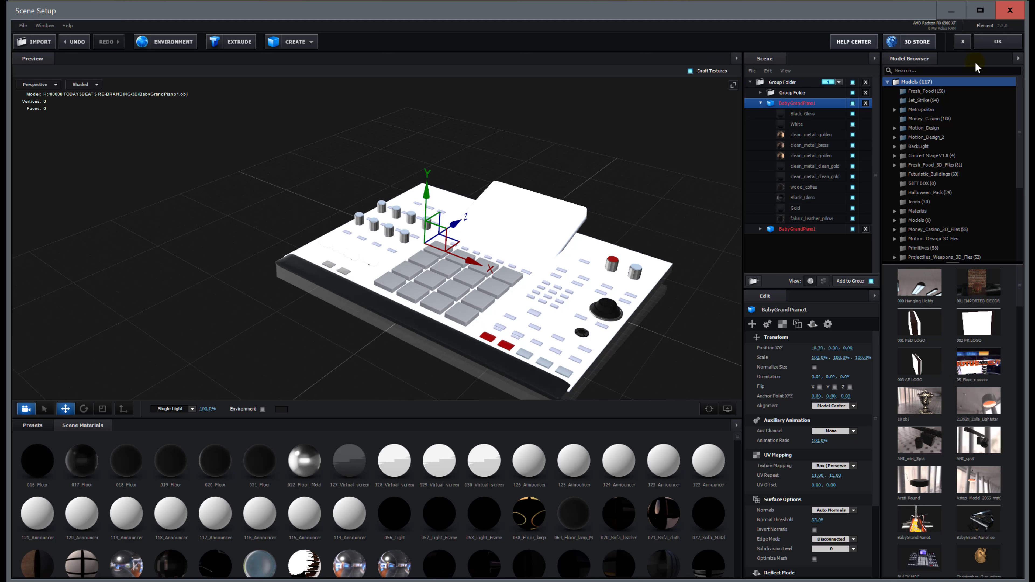
- Browse the library's Motion_Design, Sound_Music_3D_Files, Sports_3D_Files, Starter_Pack and Starter_Pack_Physical folders
left_click(922, 128)
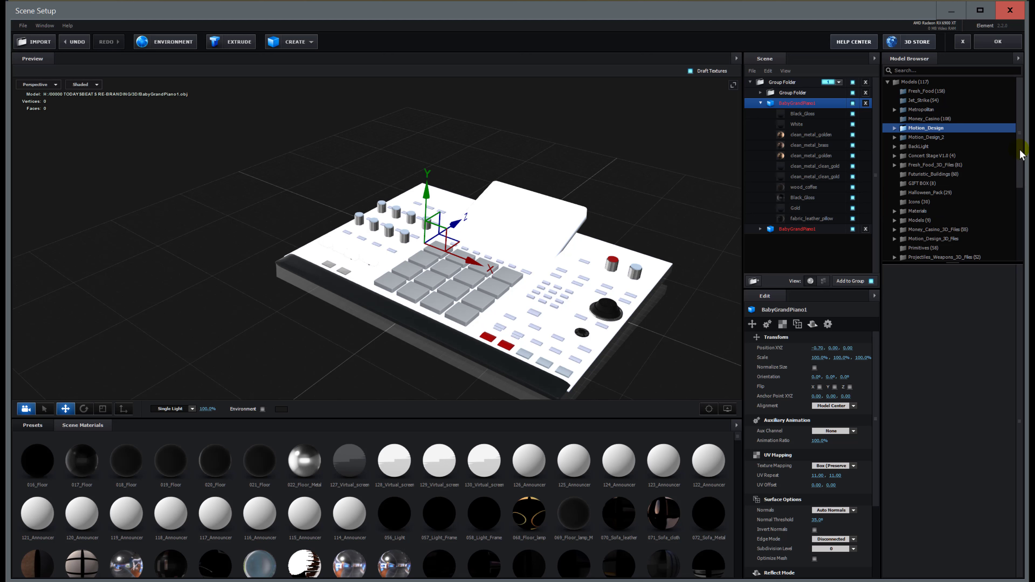
left_click_drag(1023, 157, 1023, 222)
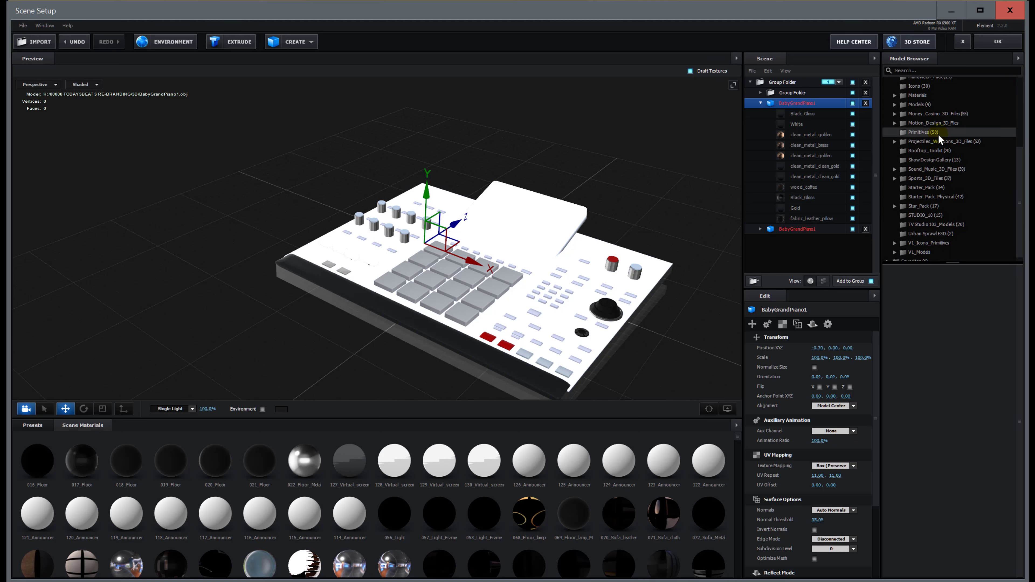
left_click(939, 159)
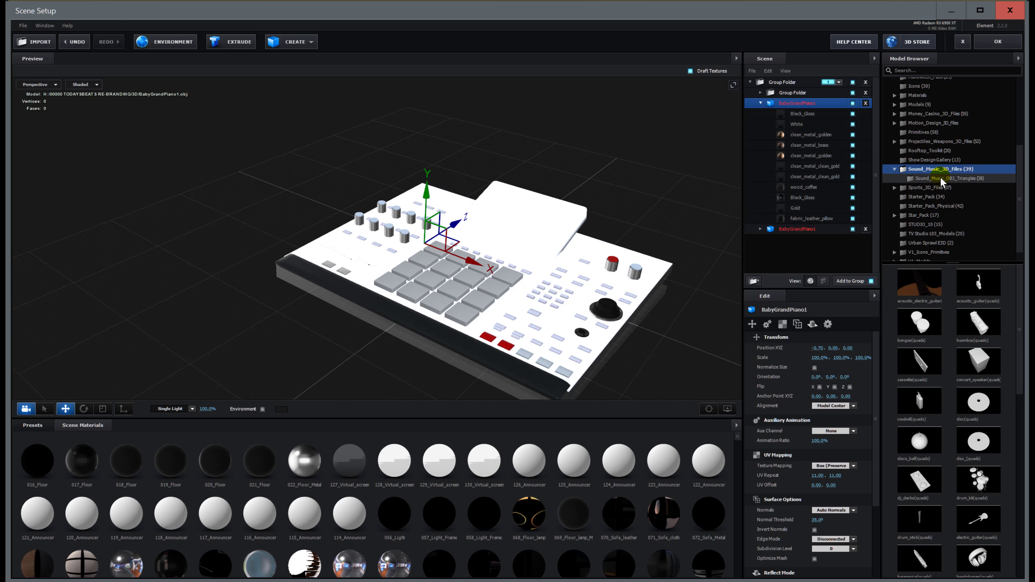
double_click(941, 178)
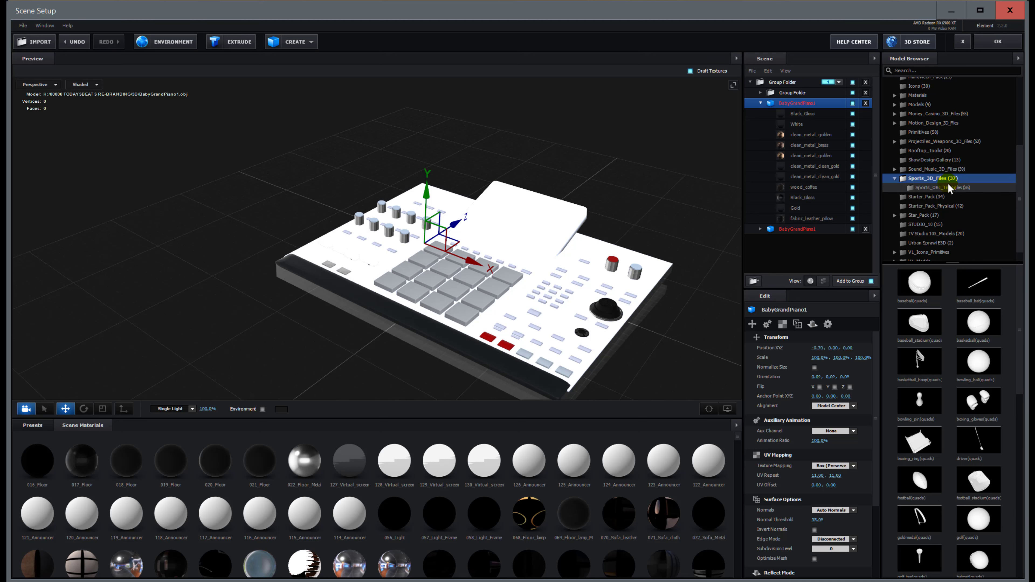
left_click(931, 195)
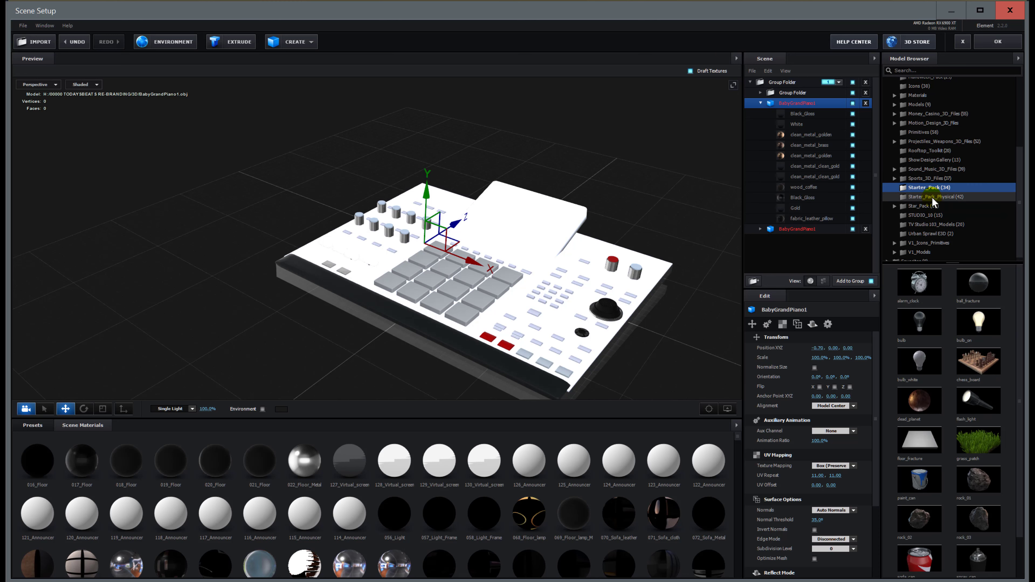
left_click(932, 197)
- Replace the scene contents with the 05_Floor_c, 06_Floor_d, 10_Virtual screen and 09_Announcer models from TV Studio 103_Models
left_click(939, 224)
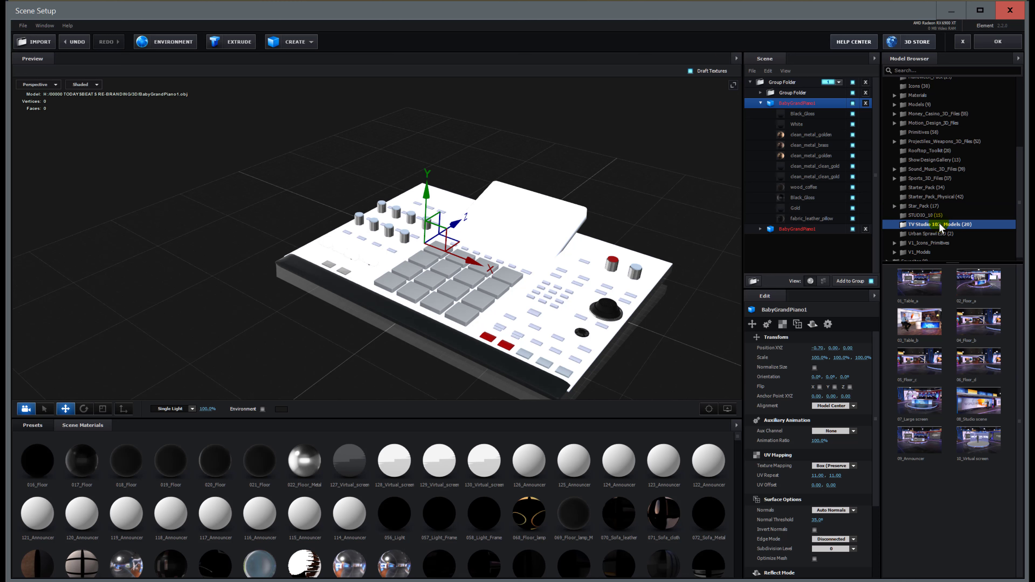
left_click(866, 83)
left_click(919, 360)
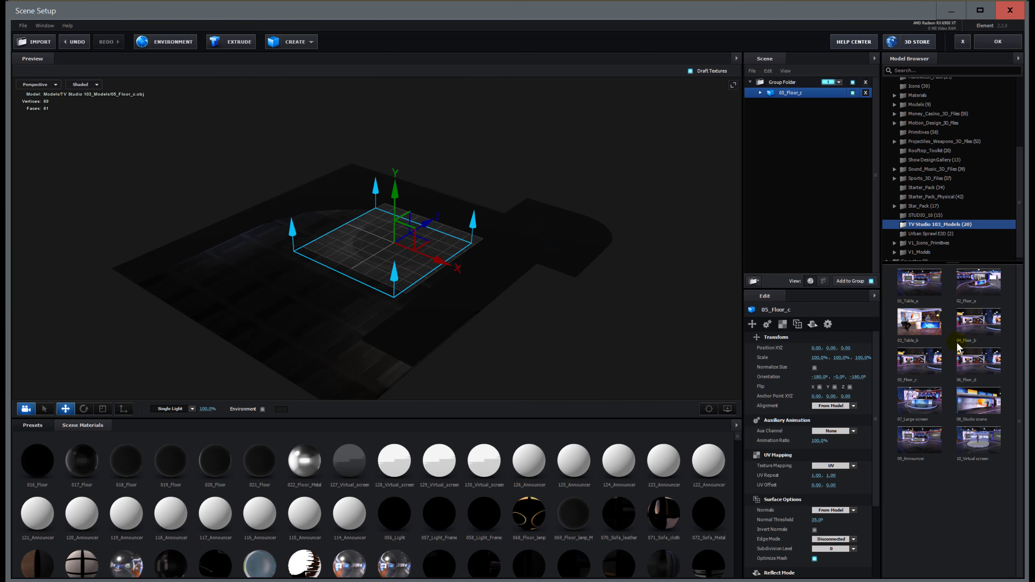
left_click(982, 359)
left_click(984, 434)
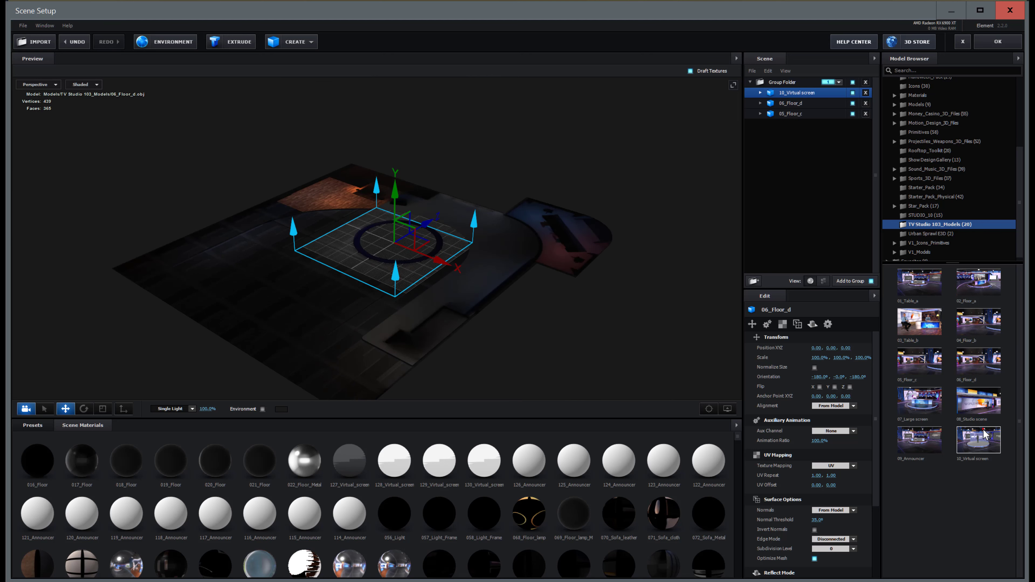
left_click(919, 440)
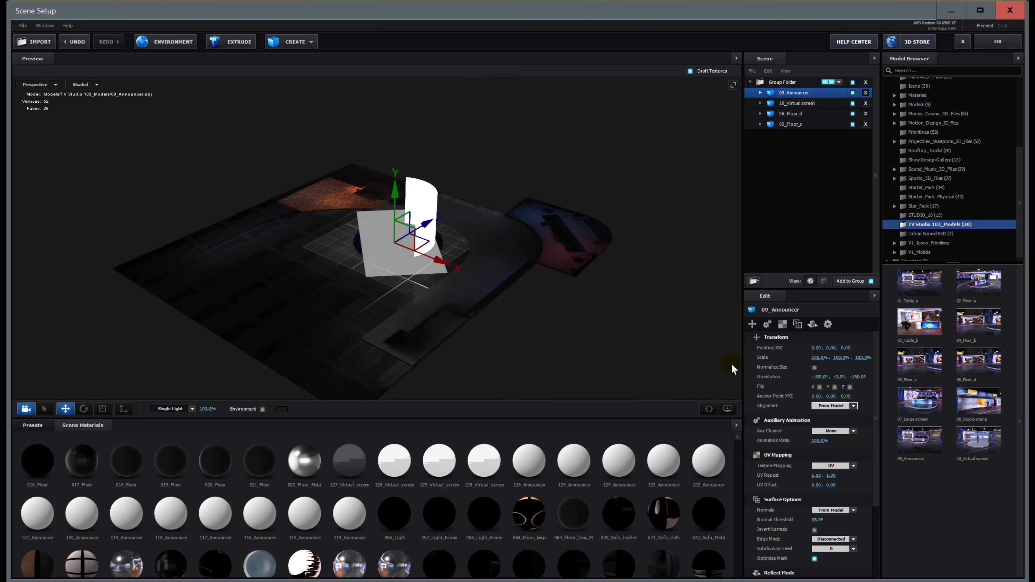
left_click_drag(431, 198, 611, 230)
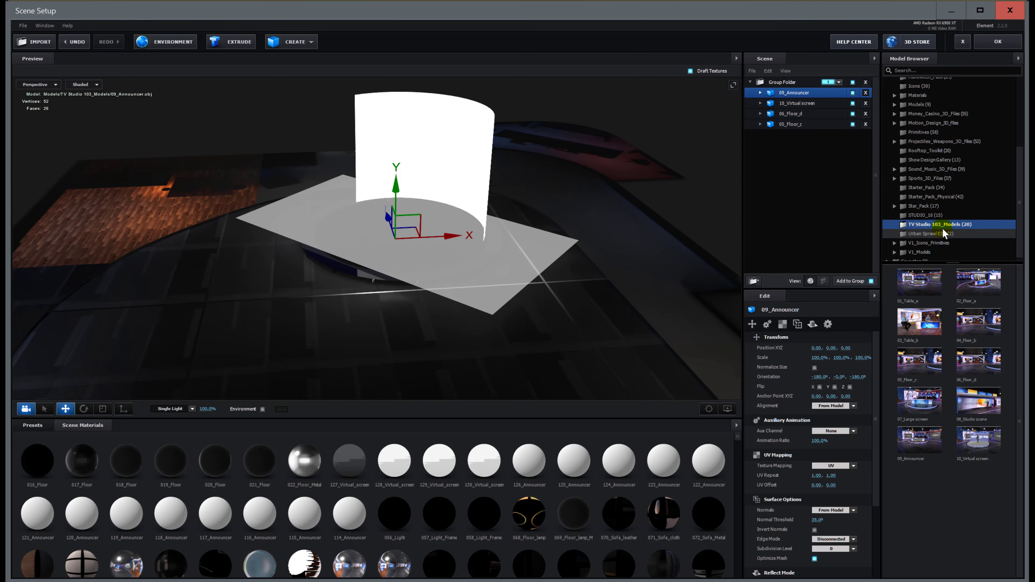
- Look through the subfolders of the V1_Models folder in the library
scroll(942, 228, "down", 1)
double_click(933, 246)
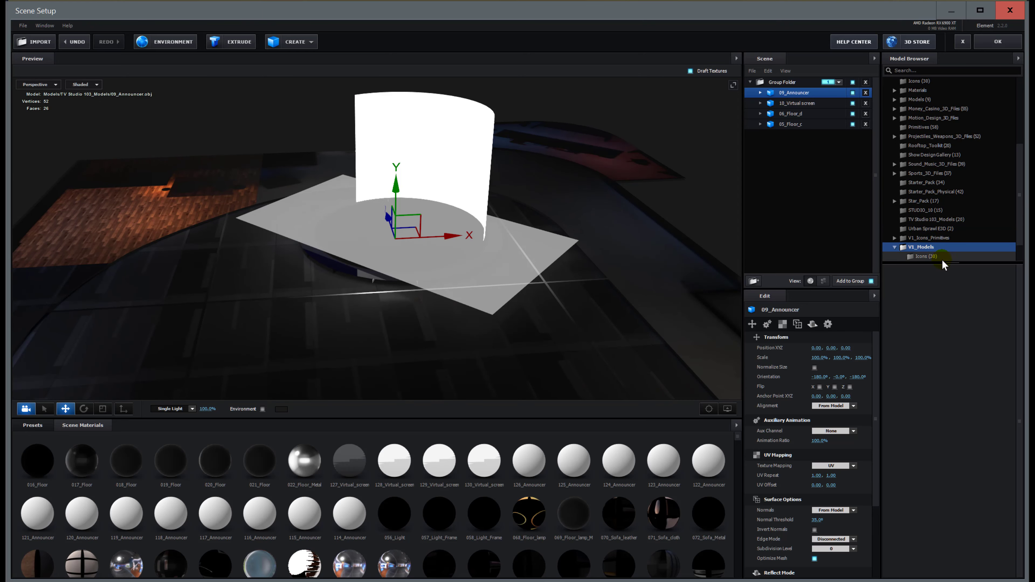
scroll(942, 238, "down", 1)
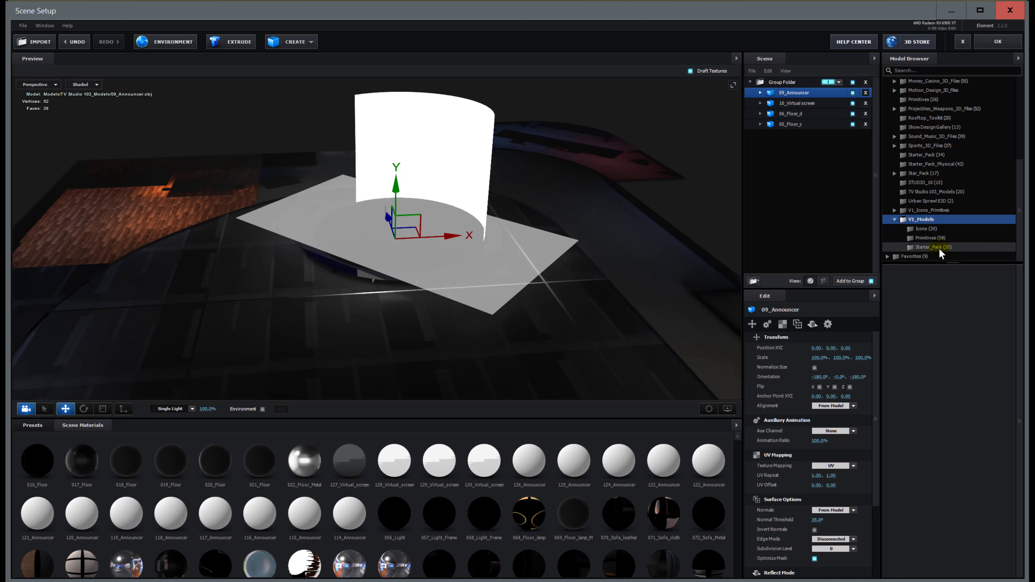
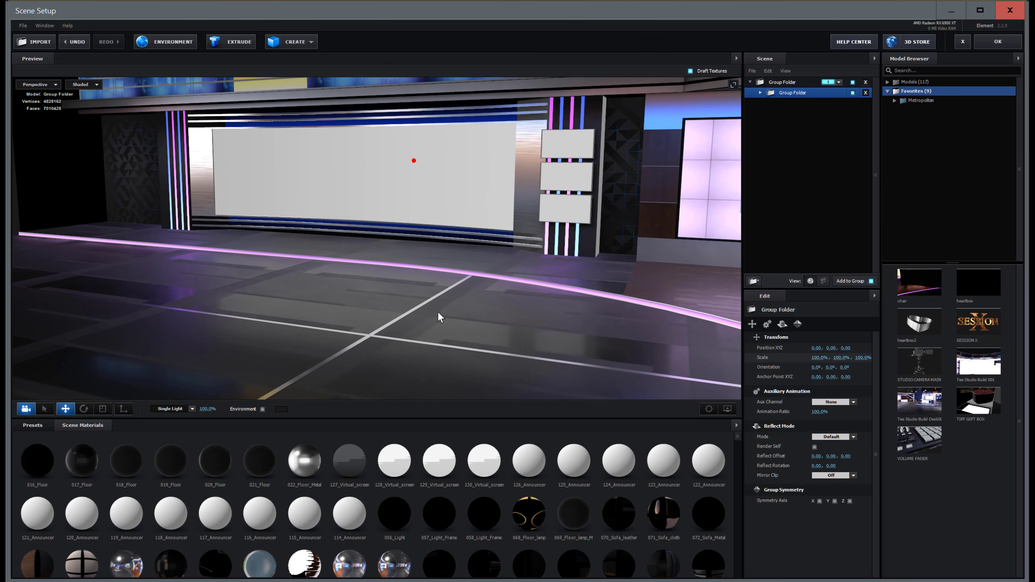
- Examine the assembled TV studio set, from the large wall screen to the anchor desk
scroll(410, 215, "up", 2)
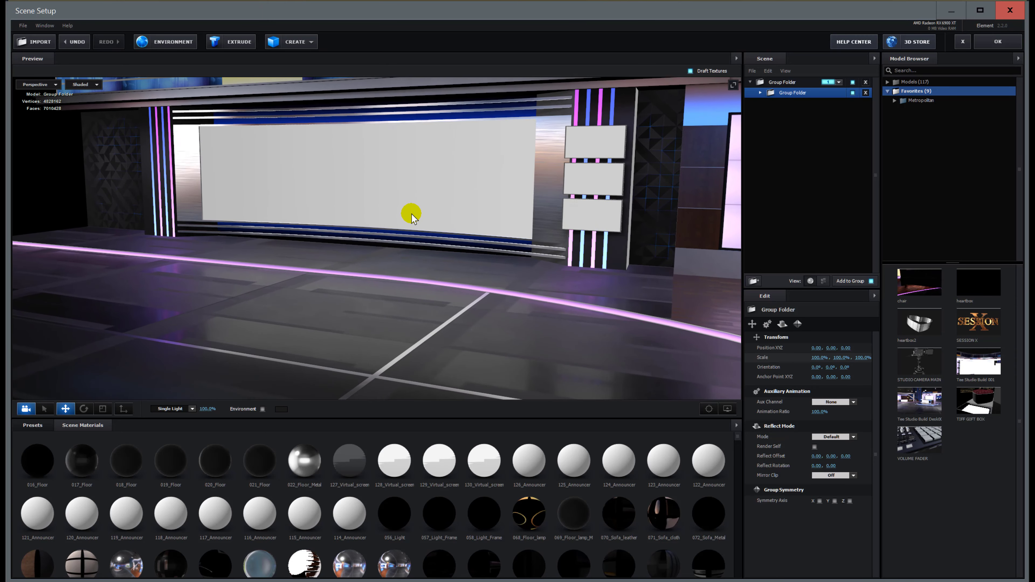
left_click_drag(504, 242, 576, 320)
left_click_drag(494, 309, 537, 264)
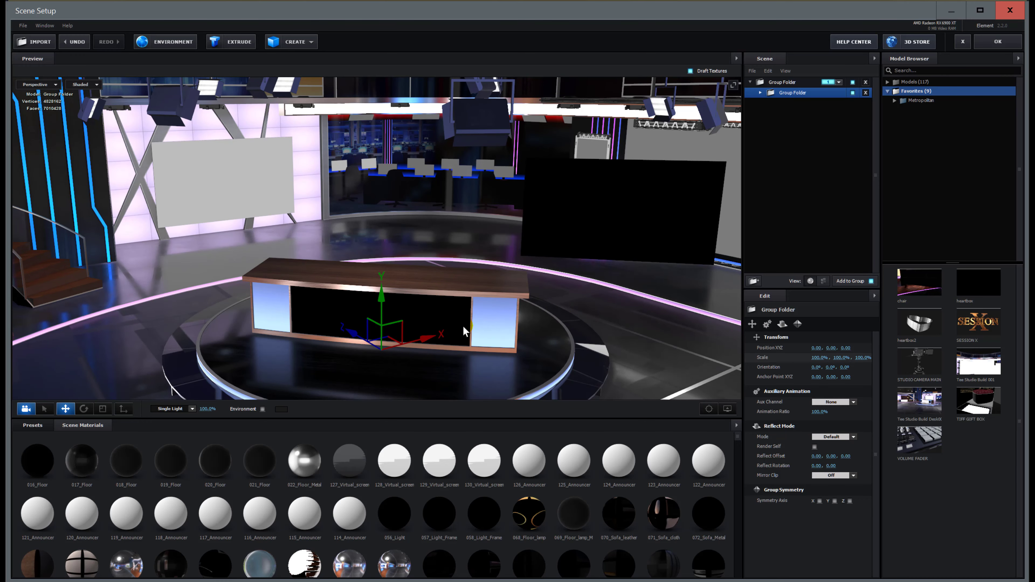
- Open the Beams folder of Motion_Design_2 in the model library and widen the library area
left_click_drag(369, 306, 324, 297)
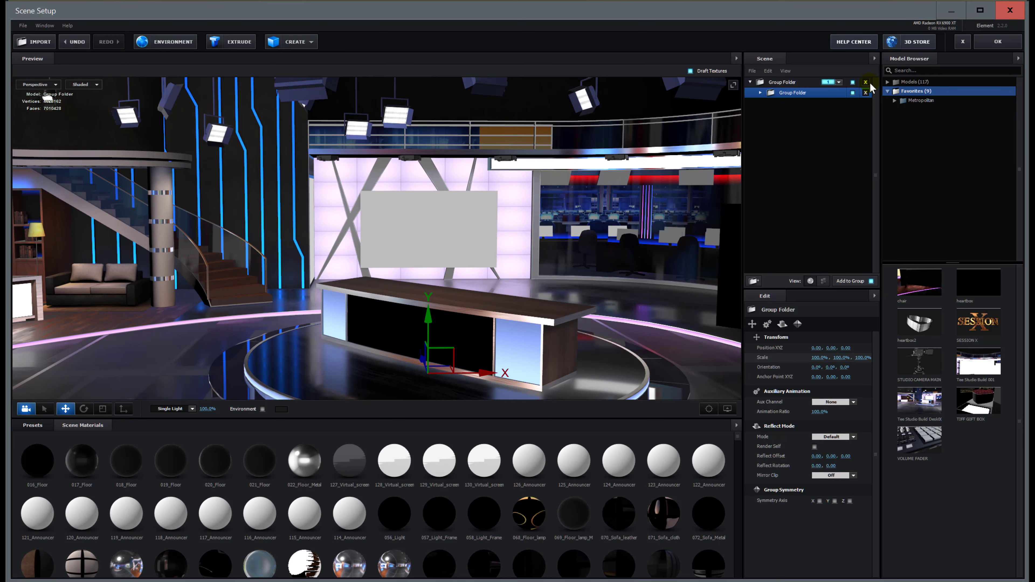
left_click(916, 81)
left_click(888, 81)
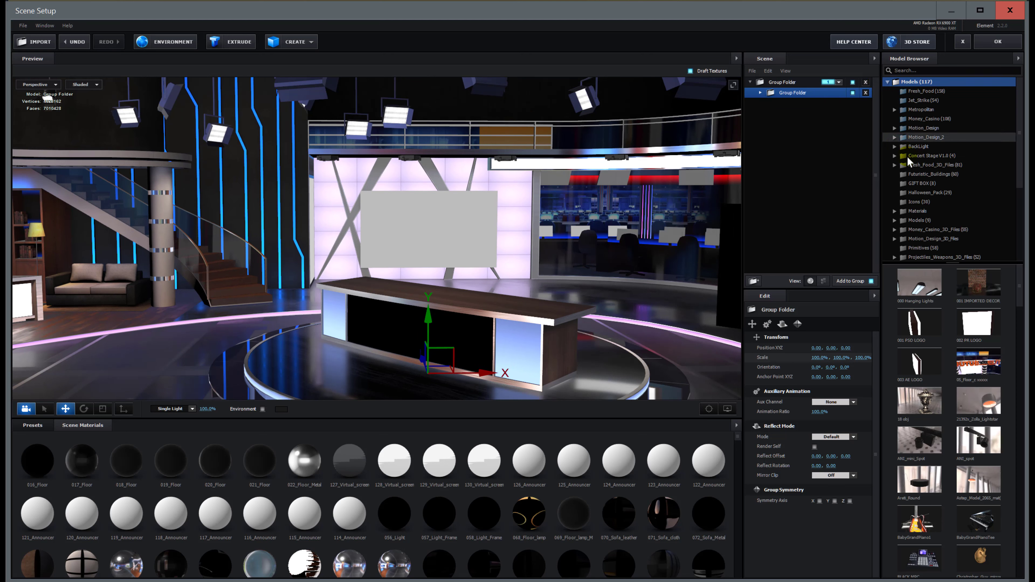
left_click(896, 137)
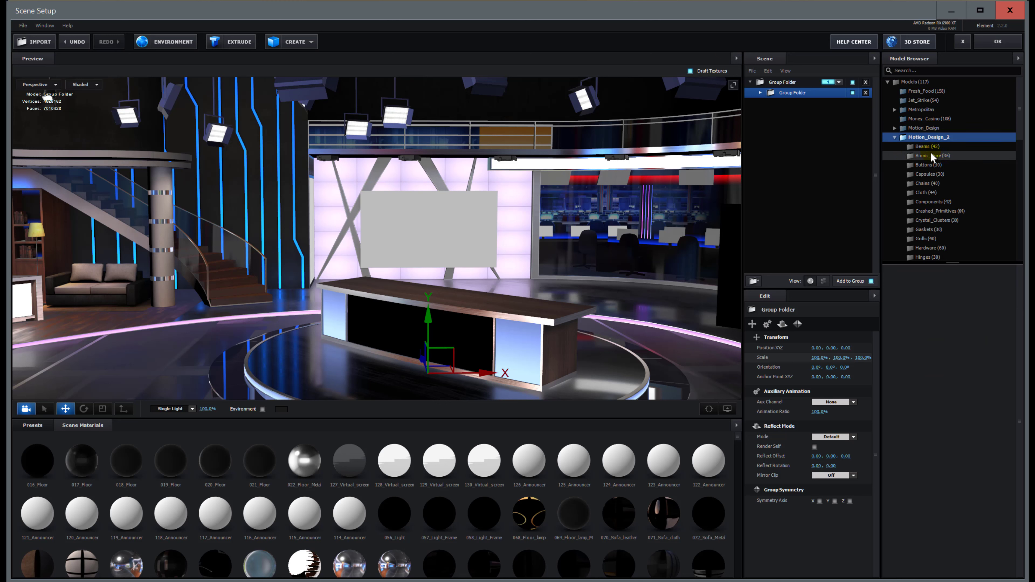
left_click(929, 148)
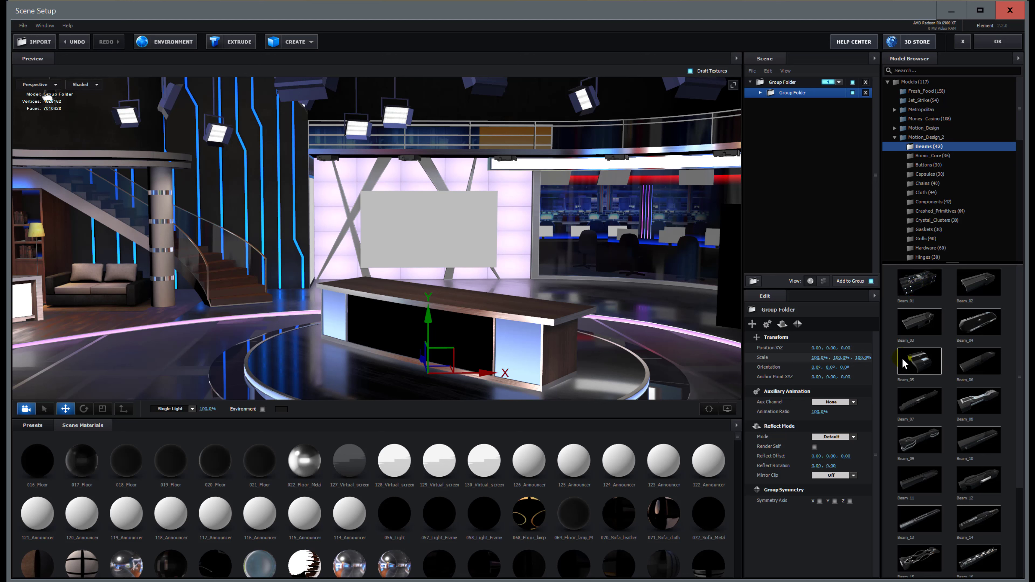
left_click_drag(879, 335, 712, 344)
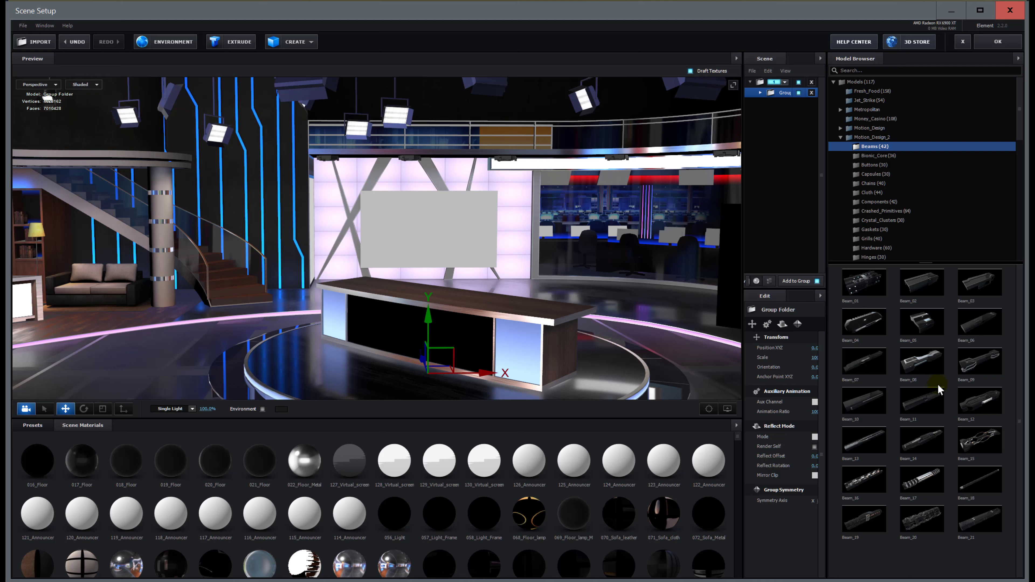
- Add the Beam_01 model to the TV studio scene and raise it above the anchor desk
left_click_drag(922, 479, 369, 143)
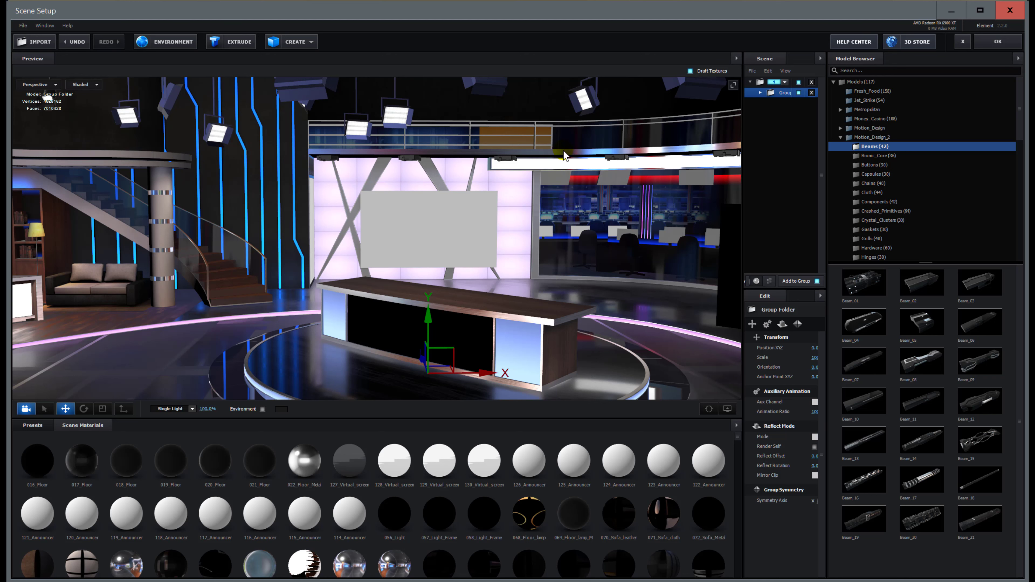
left_click_drag(275, 116, 390, 109)
scroll(390, 110, "up", 4)
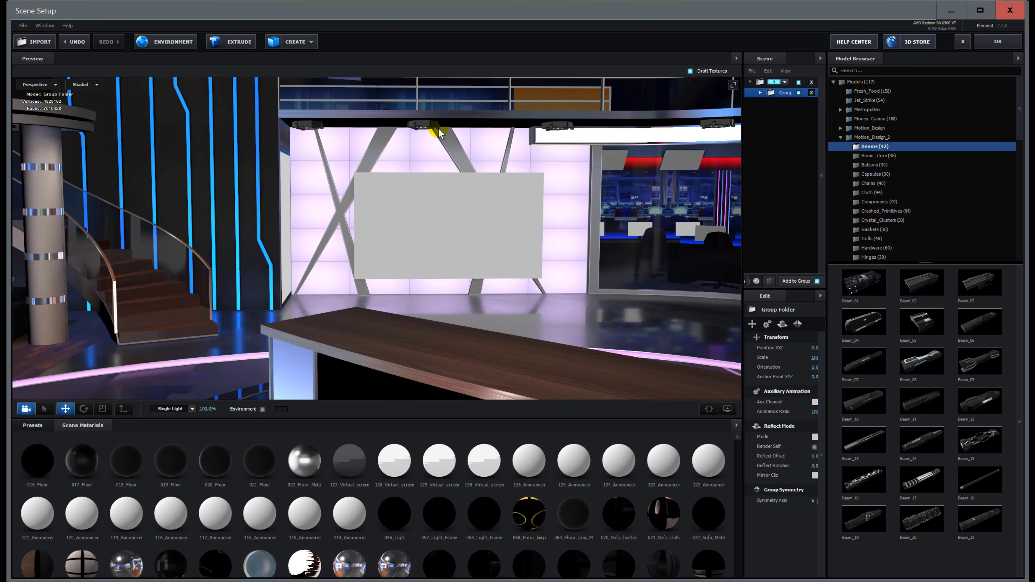
left_click_drag(443, 133, 488, 187)
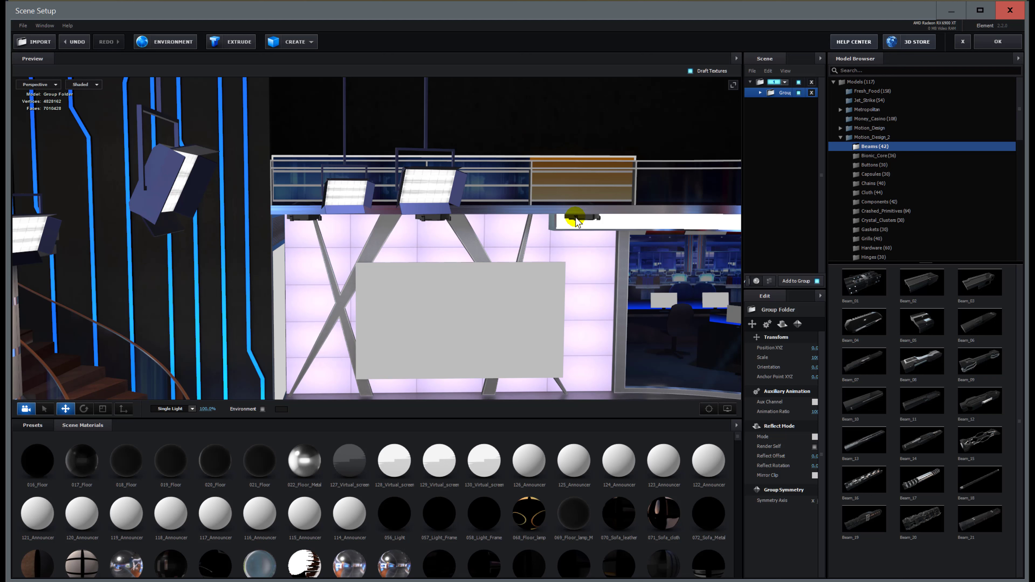
scroll(577, 218, "down", 8)
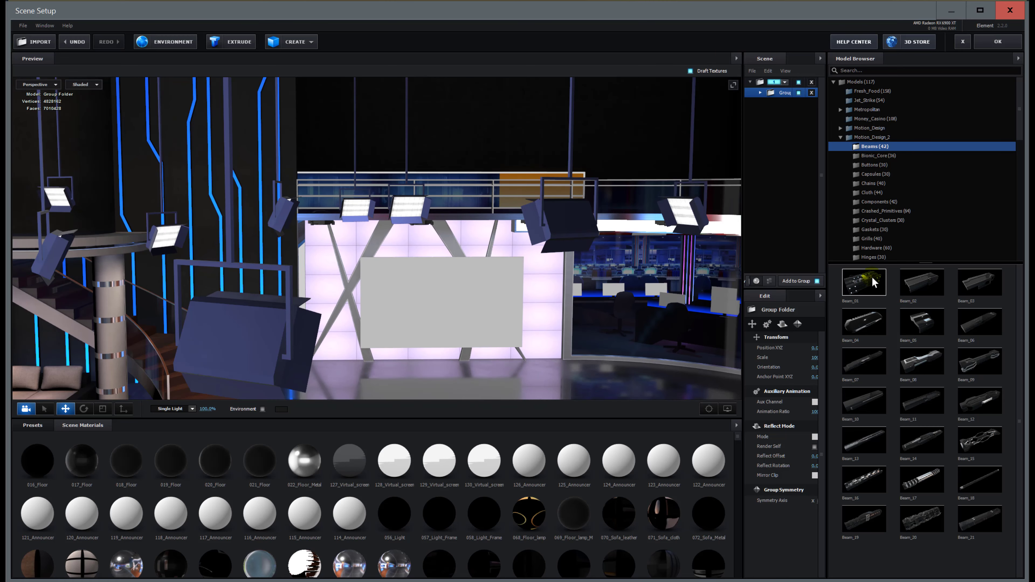
left_click(864, 281)
left_click_drag(864, 281, 577, 265)
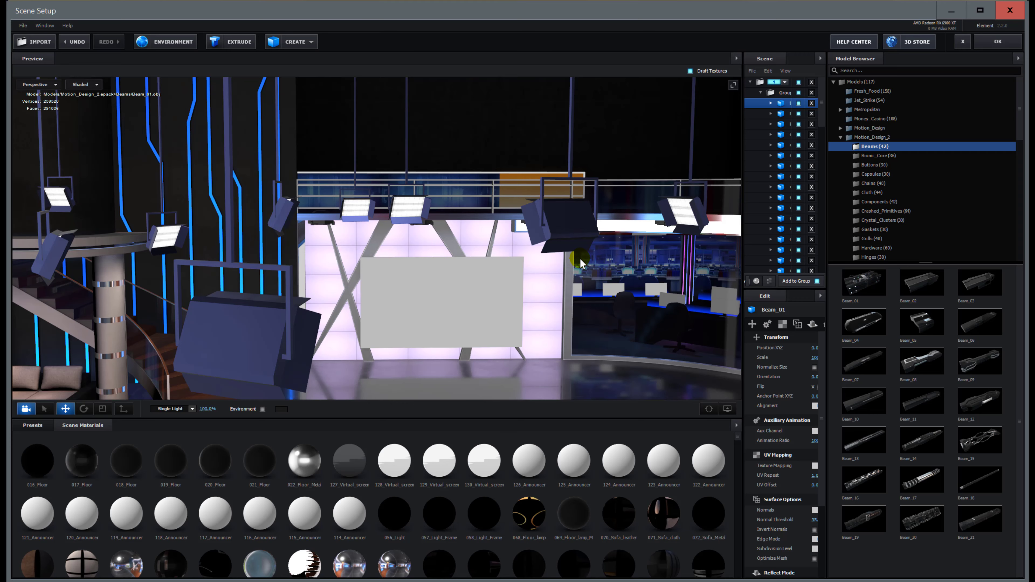
scroll(581, 259, "down", 10)
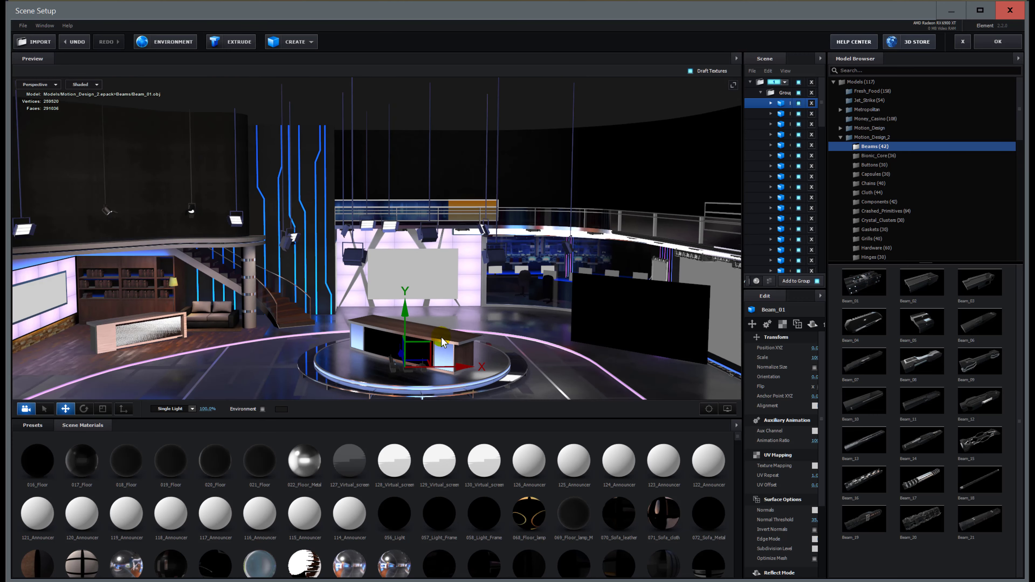
left_click_drag(406, 313, 412, 222)
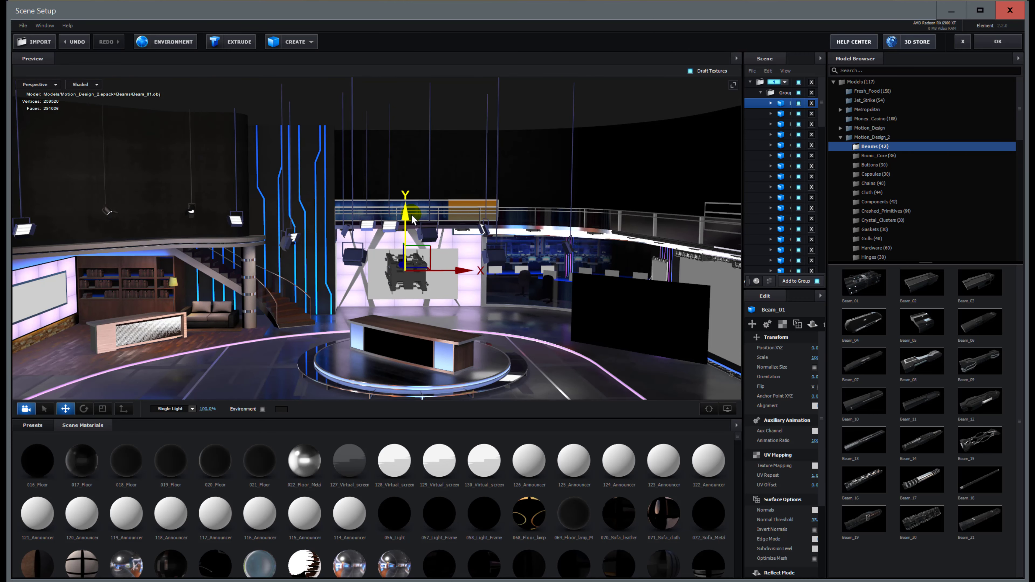
- Inspect Beam_01 from several sides and lift it farther above the studio floor along Y
scroll(399, 278, "up", 3)
scroll(400, 278, "up", 5)
left_click_drag(577, 320, 517, 320)
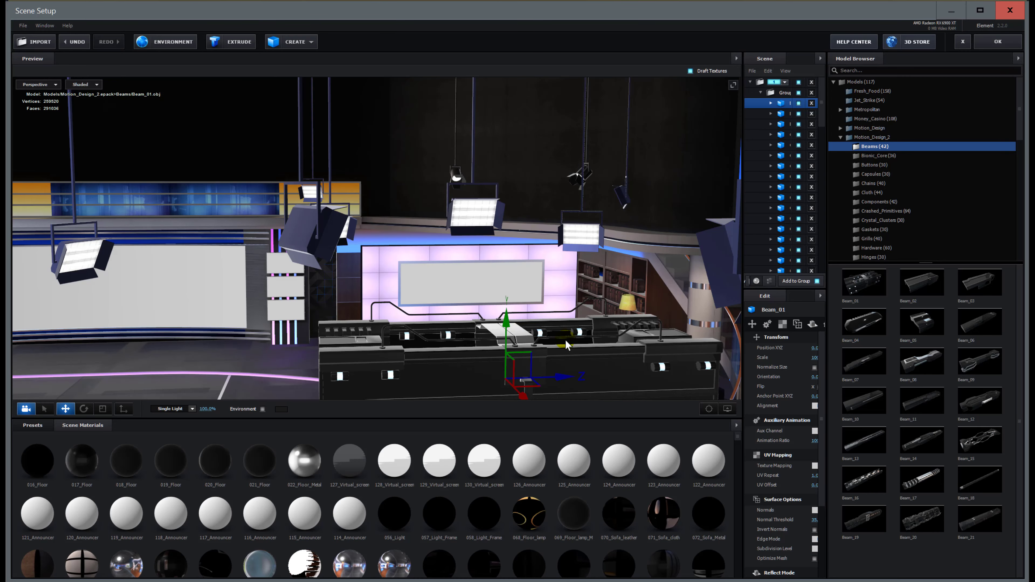
left_click_drag(601, 353, 485, 259)
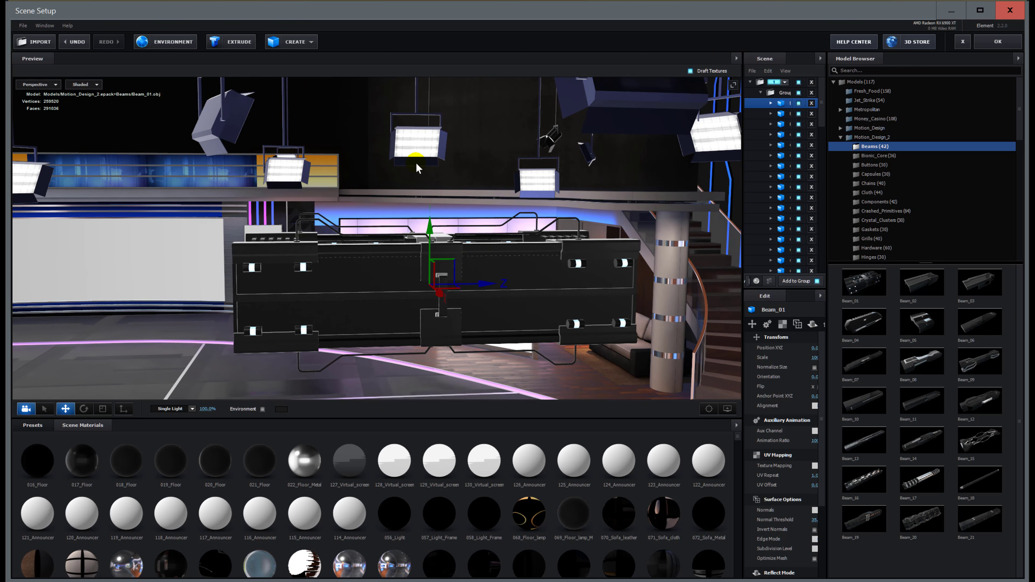
left_click_drag(601, 299, 555, 302)
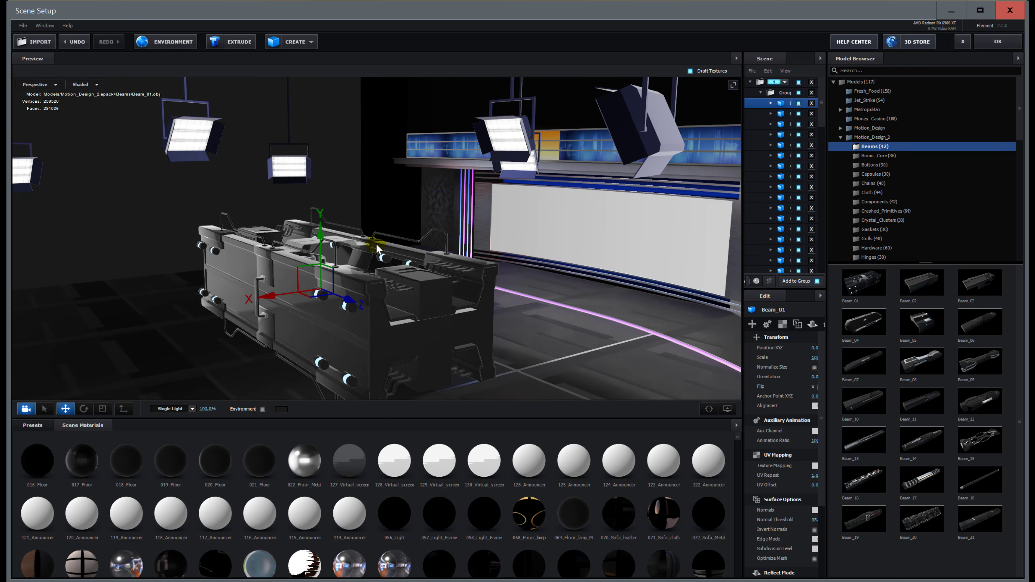
left_click_drag(318, 233, 319, 176)
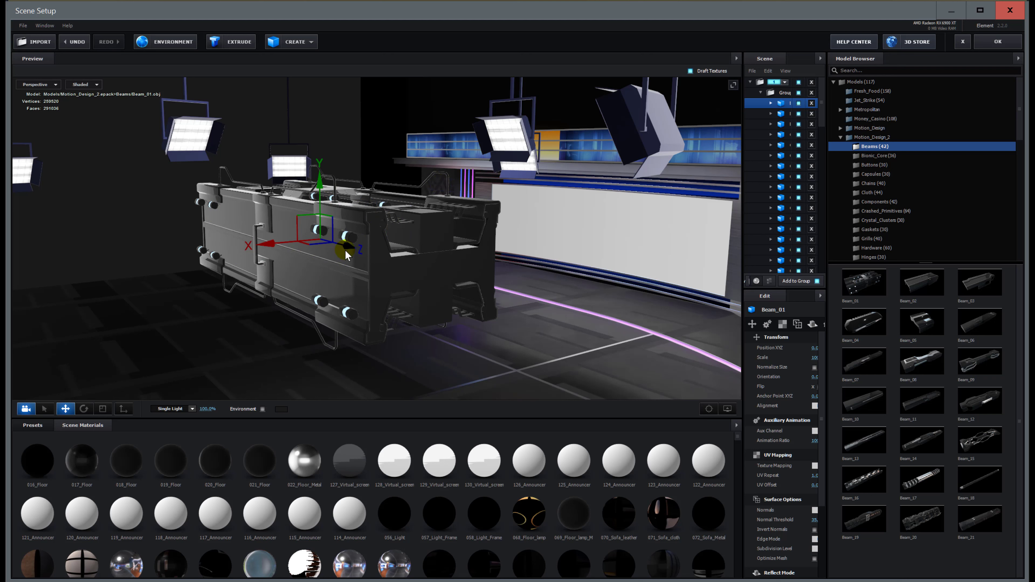
- Add the Bionic_Core_03 ring from the Bionic_Core folder and raise it just above Beam_01
left_click(876, 157)
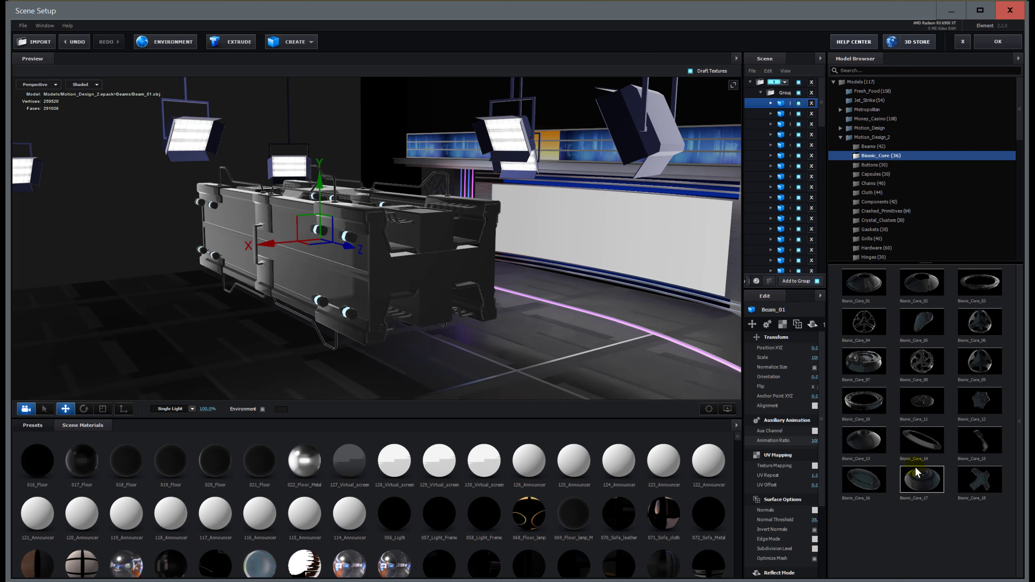
left_click(981, 285)
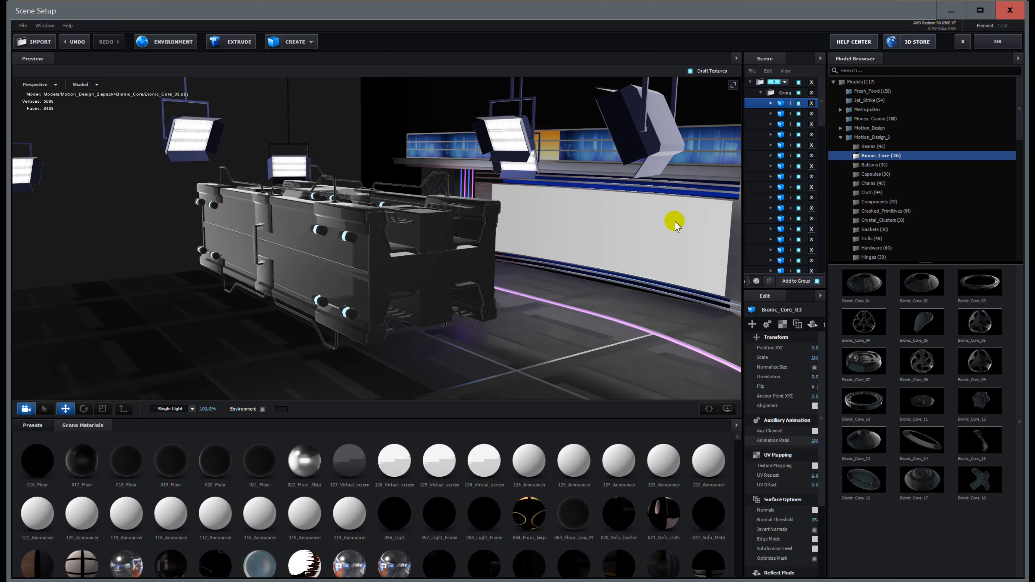
scroll(473, 294, "down", 4)
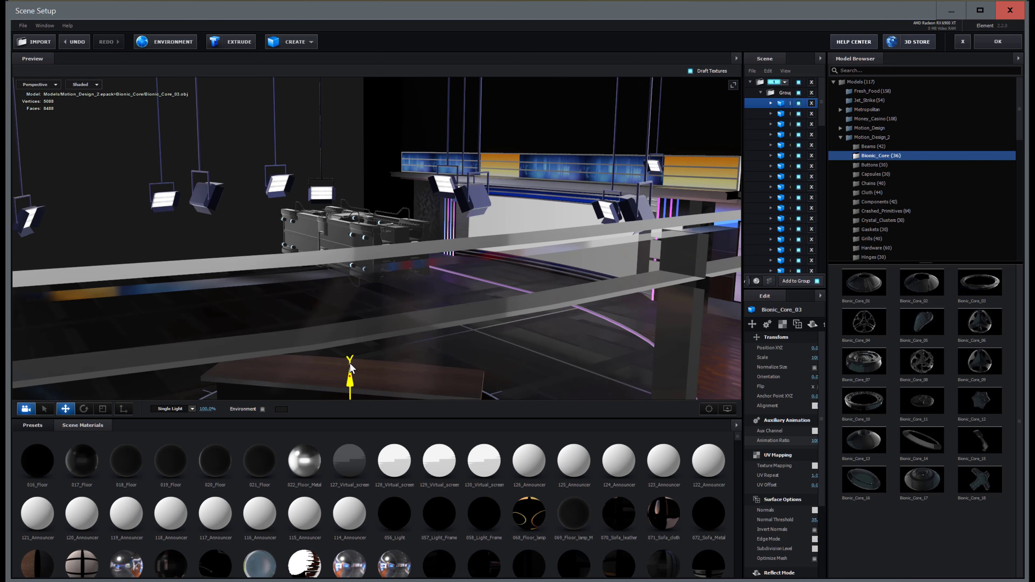
left_click_drag(351, 367, 338, 143)
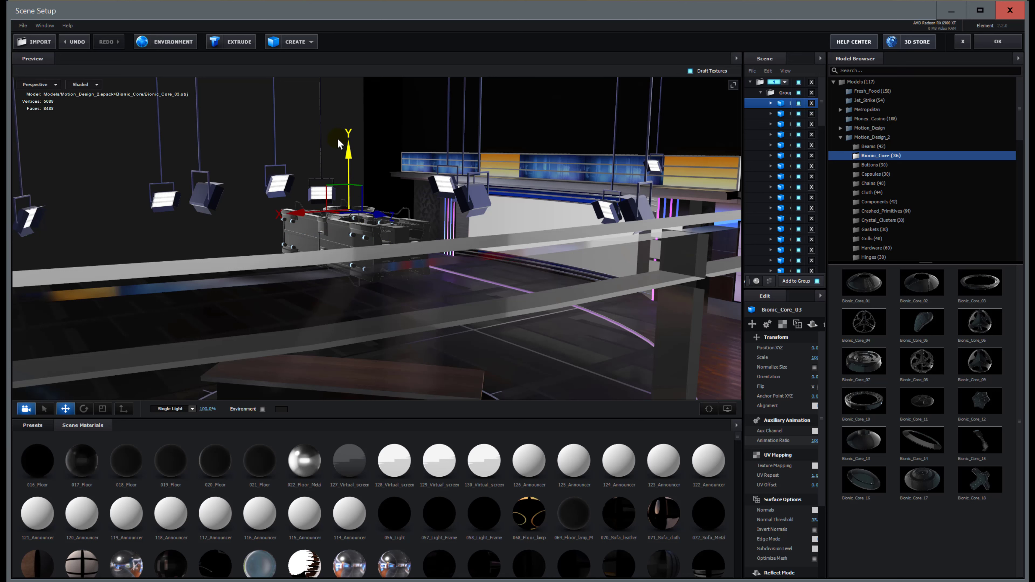
- Rotate the Bionic_Core_03 ring upright to a 270° X orientation so that it faces along the beam's length
scroll(341, 188, "up", 5)
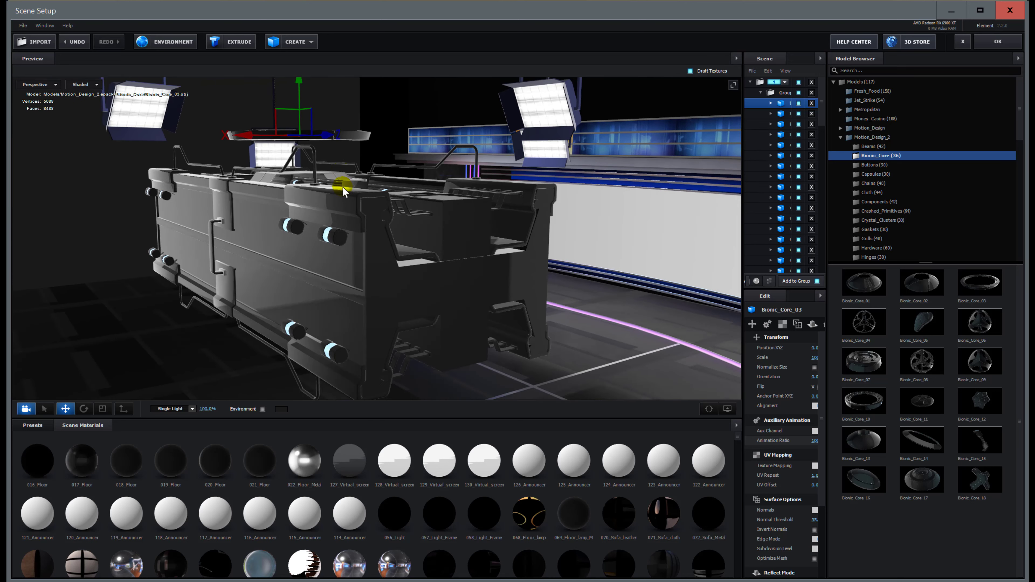
left_click_drag(430, 141, 449, 153)
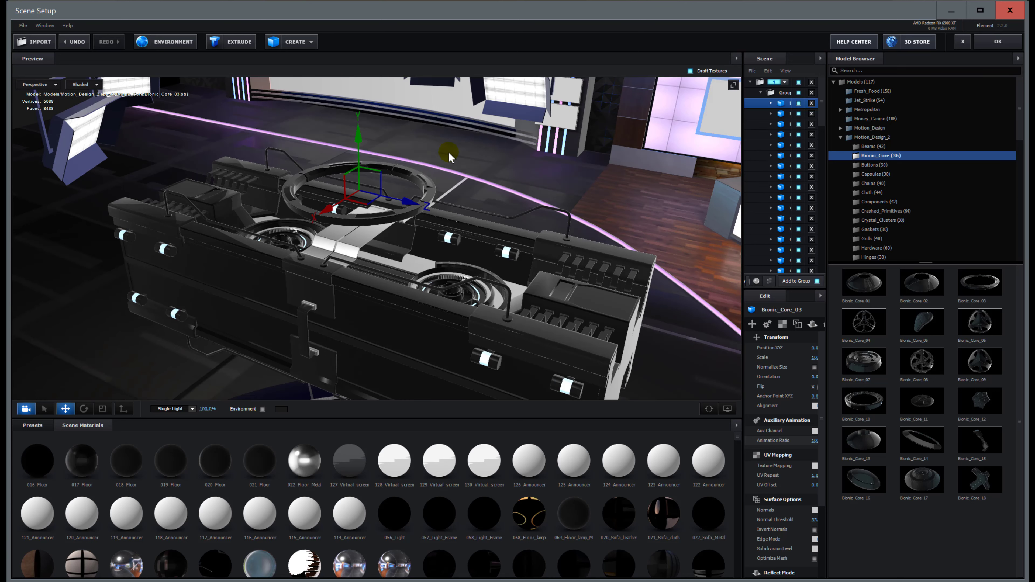
left_click(84, 409)
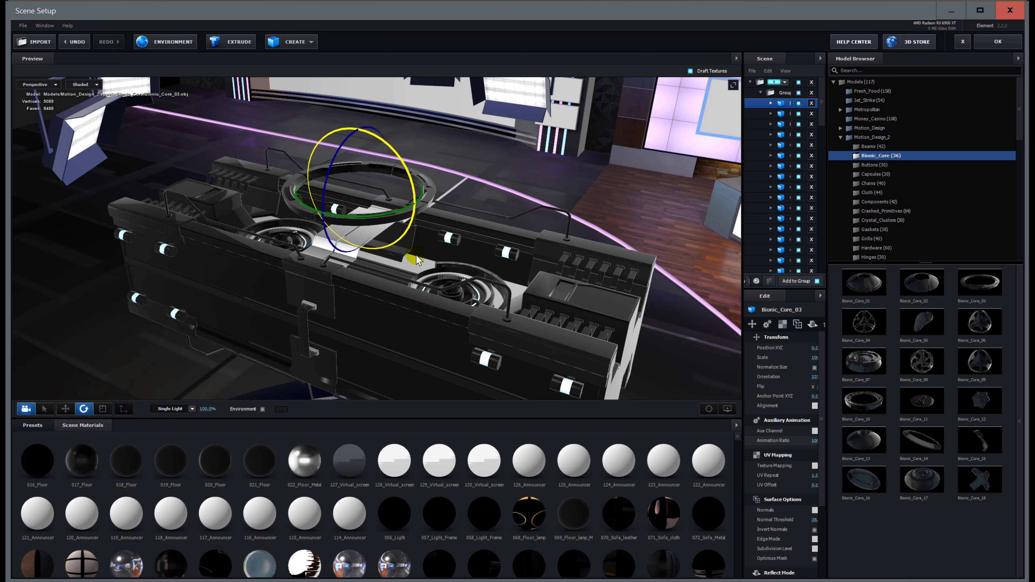
left_click_drag(417, 259, 407, 351)
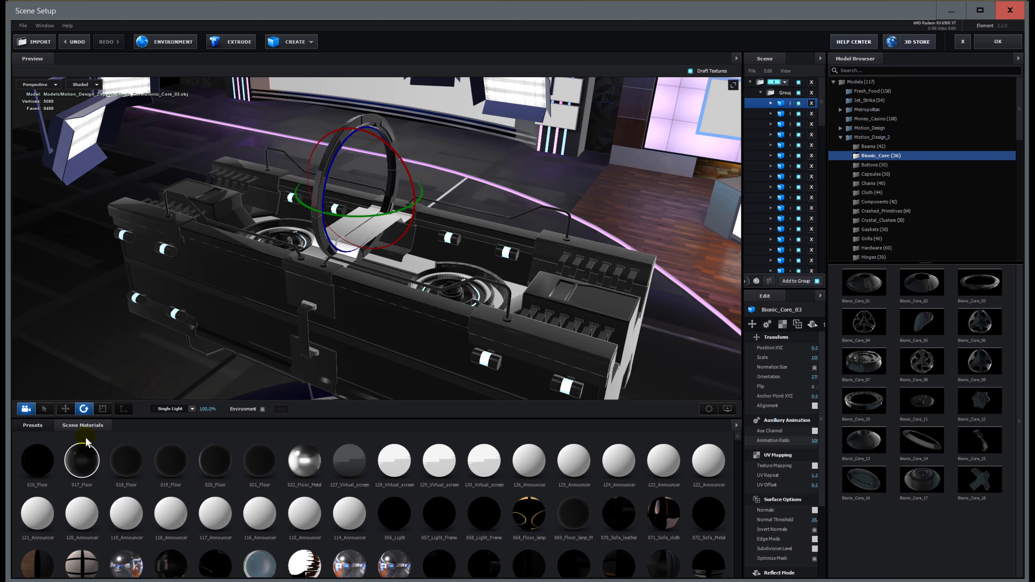
- Move the upright ring along Z to the end of Beam_01 and lower it to centre on the beam's end face
left_click(65, 409)
left_click_drag(416, 199, 683, 333)
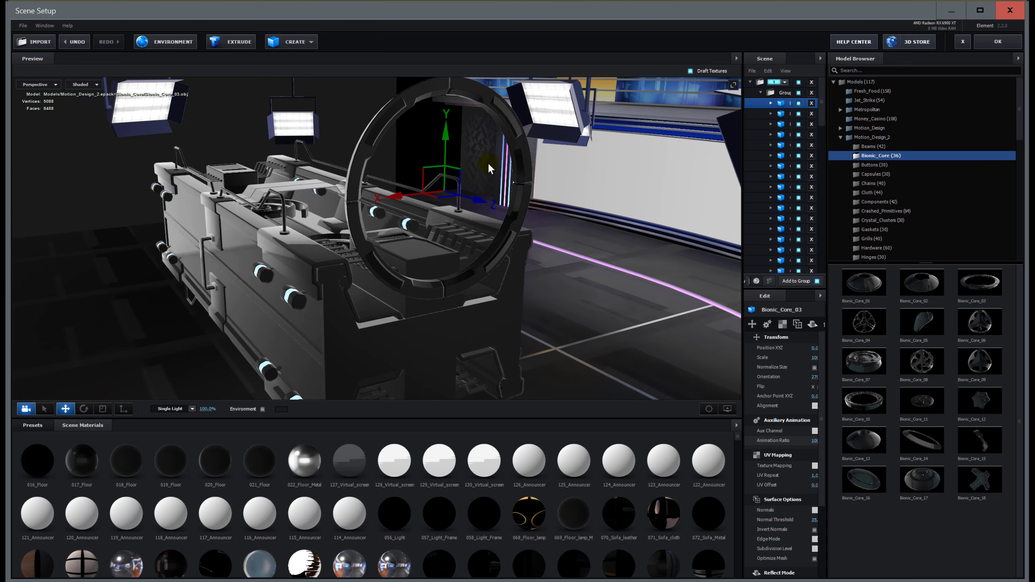
left_click_drag(449, 134, 652, 281)
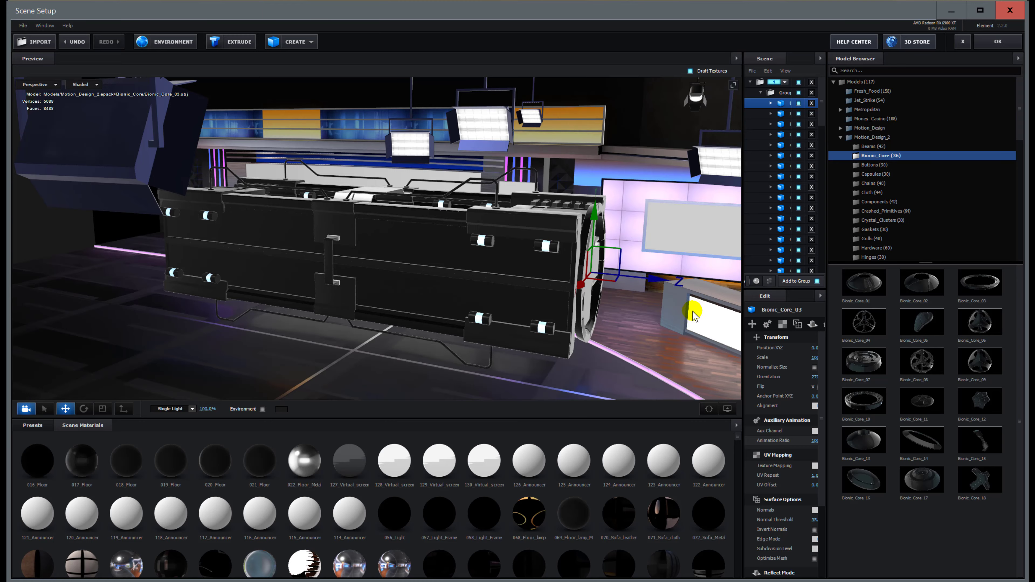
left_click_drag(693, 311, 673, 308)
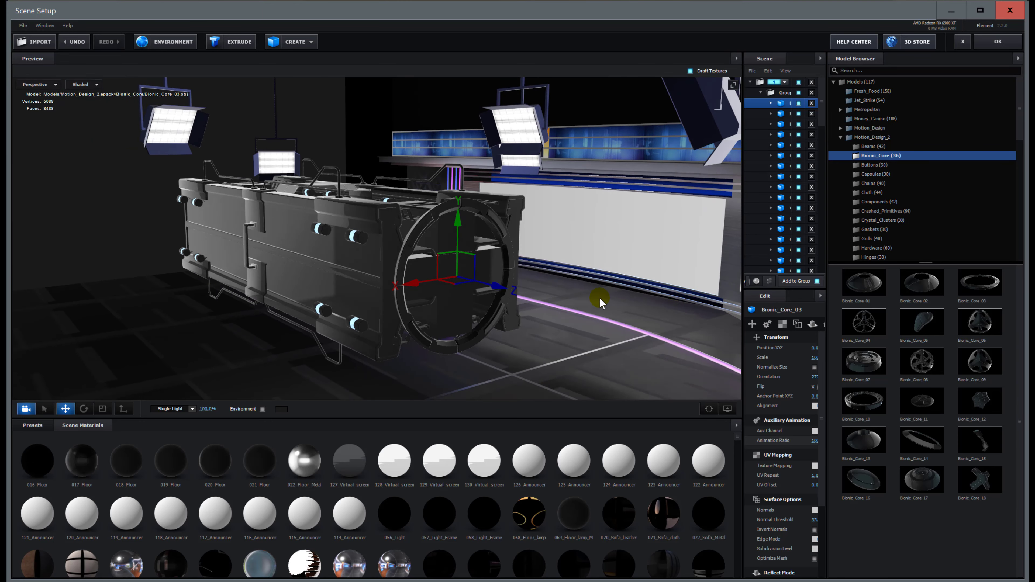
- Widen the scene and edit areas, and offset a duplicate of the Bionic_Core_03 ring slightly outward along Z
left_click_drag(599, 301, 595, 302)
left_click_drag(741, 141, 673, 153)
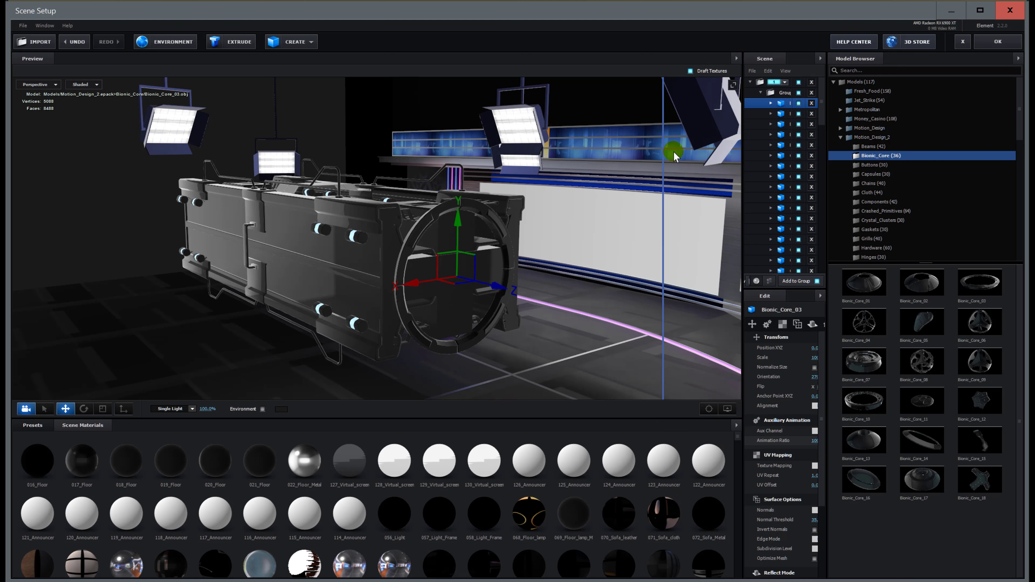
left_click_drag(753, 156, 792, 139)
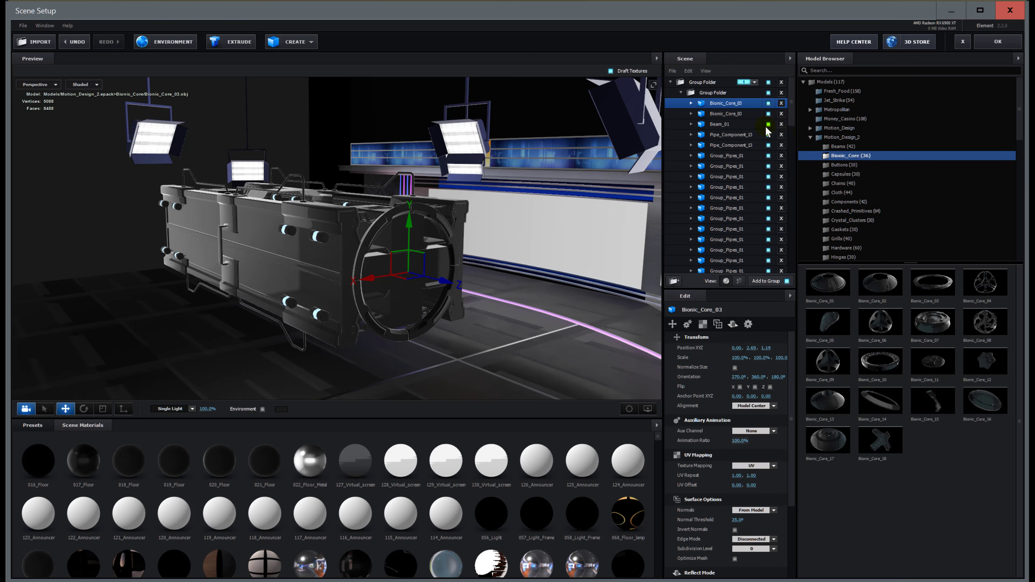
left_click_drag(444, 291, 527, 306)
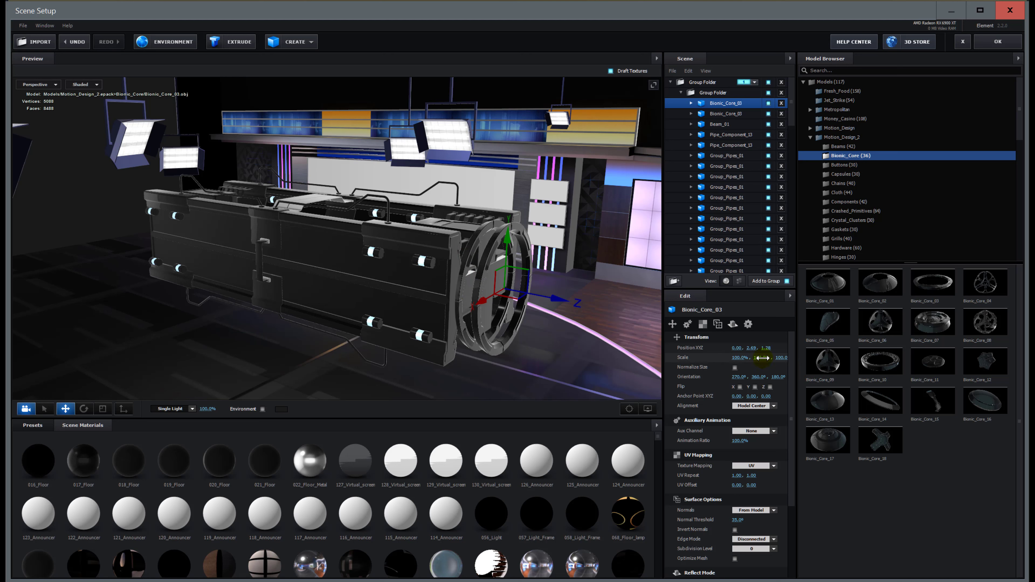
- Scale the outer ring uniformly to 106.5%, and with the scale proportions unlocked stretch its Y scale to 690%
left_click_drag(762, 357, 768, 358)
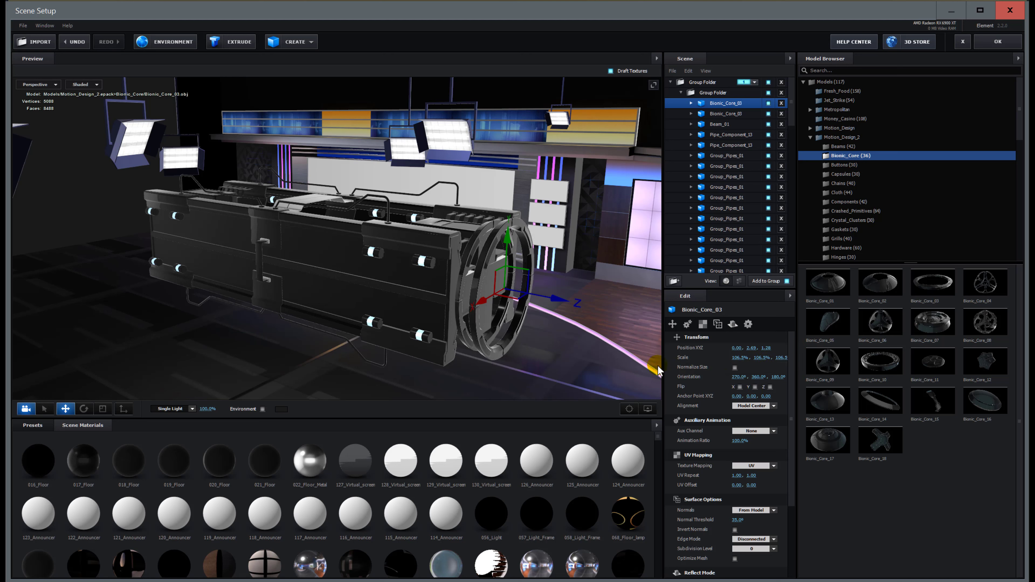
left_click_drag(656, 366, 618, 363)
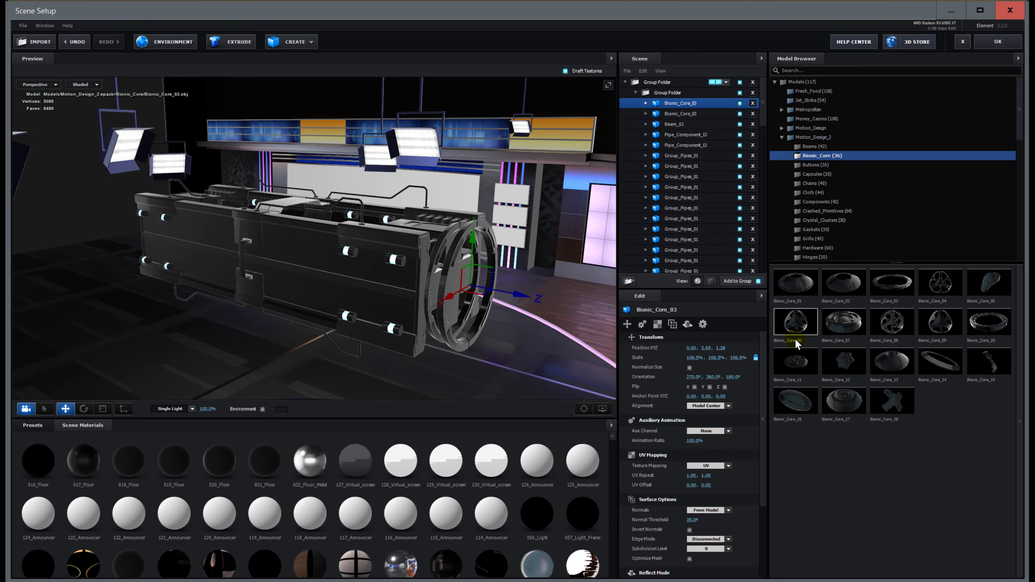
left_click(756, 357)
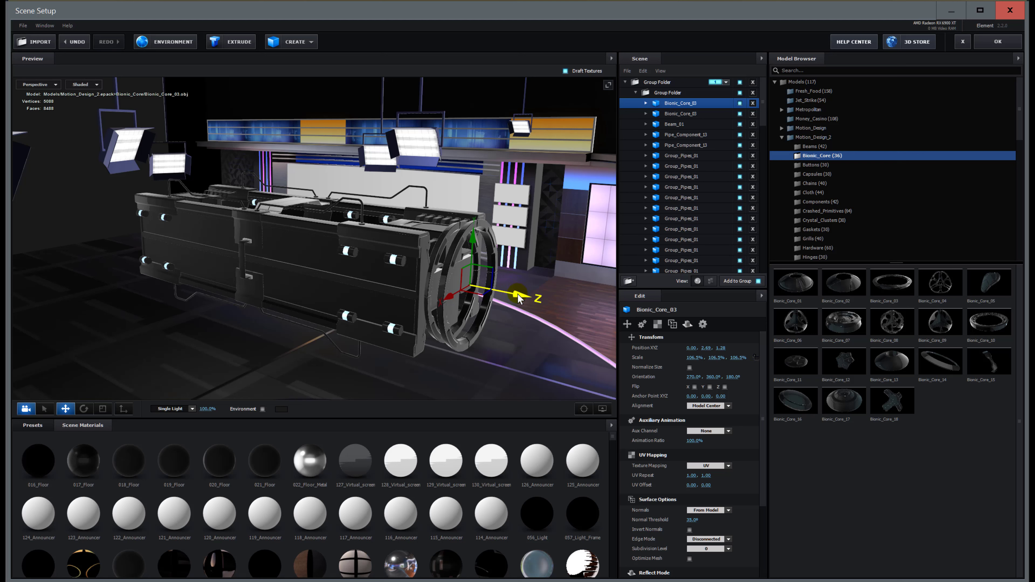
mouse_move(518, 294)
left_mouse_down()
mouse_move(528, 301)
mouse_move(518, 297)
left_mouse_up()
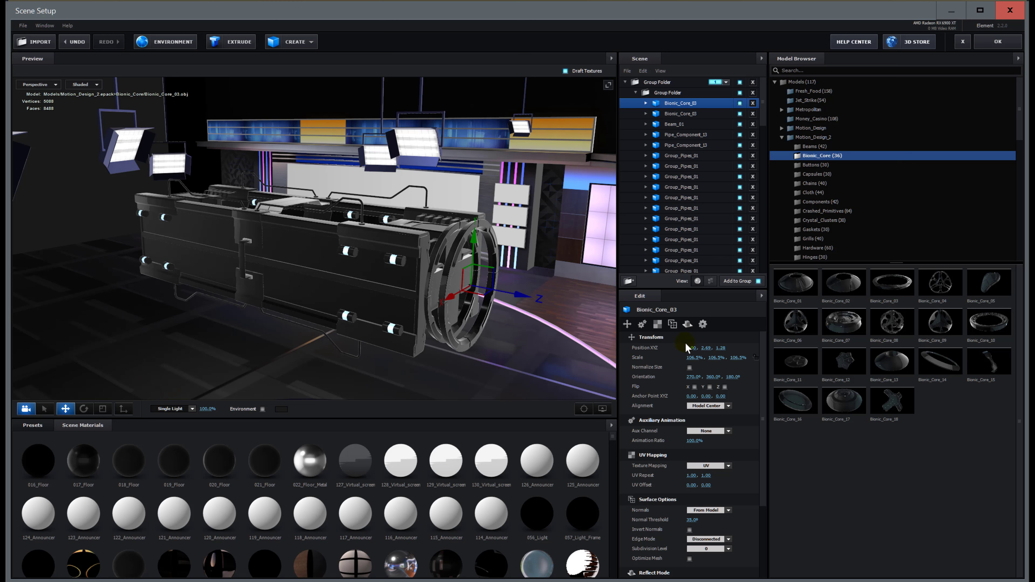
left_click_drag(716, 357, 938, 361)
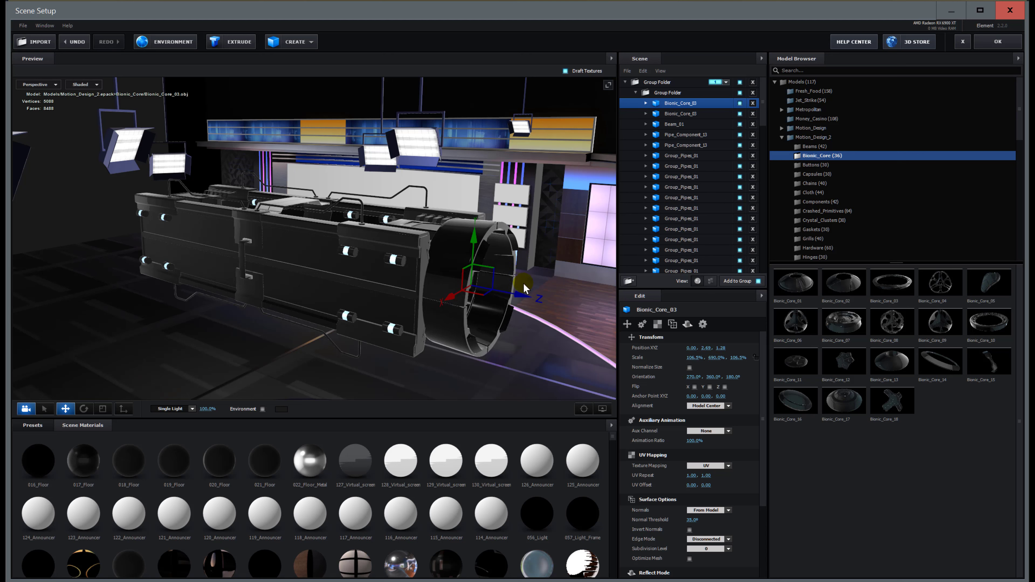
- Scale the outer ring proportionally to 94.4% in X and Z and 611.5% in Y, and position it at about Z 1.30
mouse_move(528, 296)
left_mouse_down()
mouse_move(549, 310)
mouse_move(534, 303)
left_mouse_up()
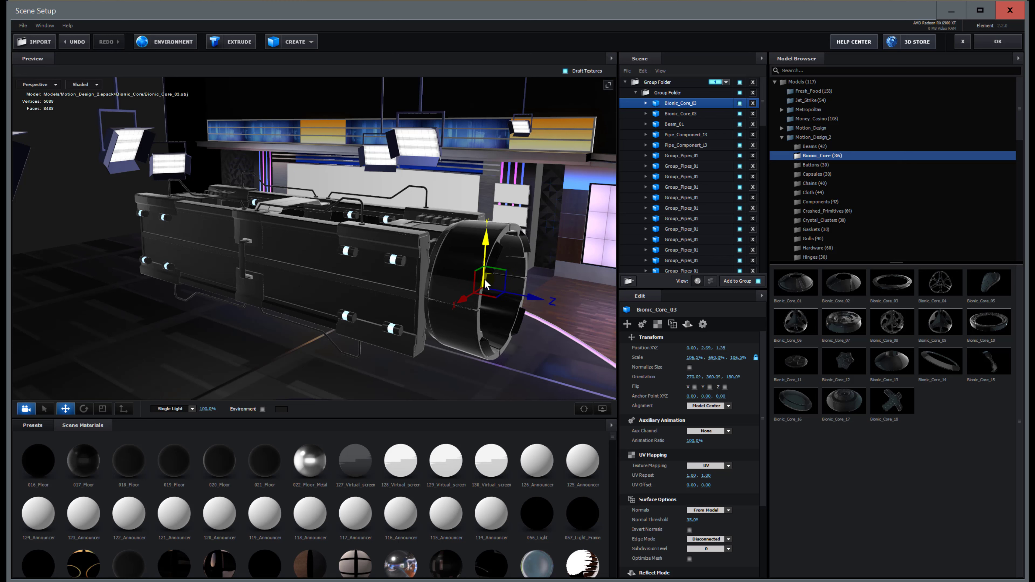
left_click_drag(702, 358, 661, 365)
left_click_drag(599, 337, 574, 335)
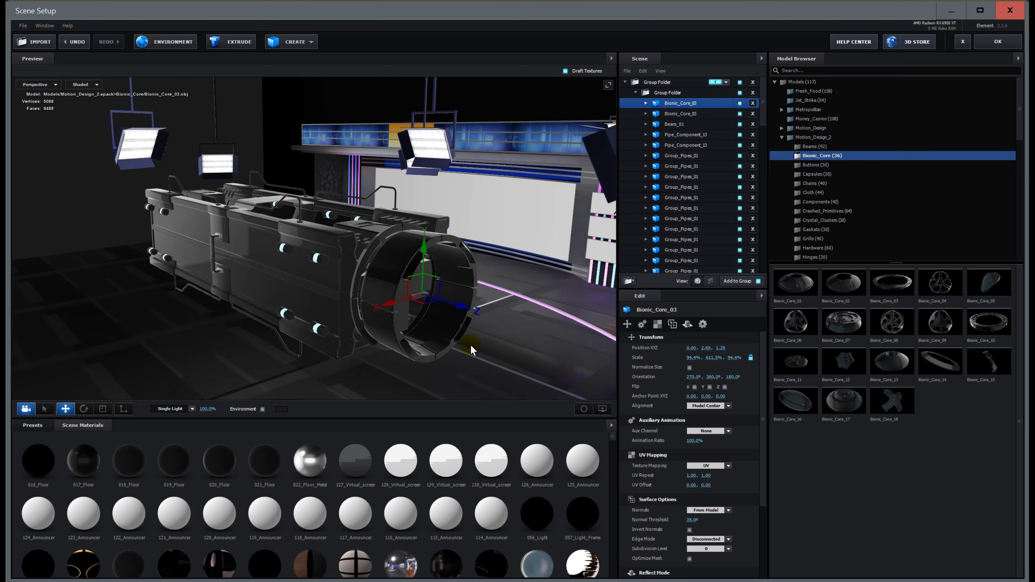
left_click_drag(464, 308, 453, 311)
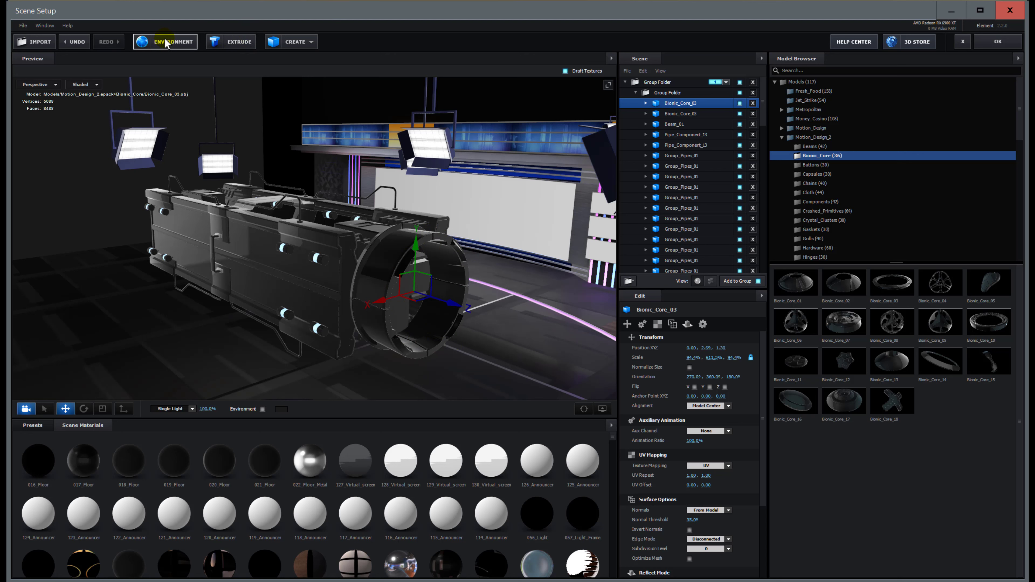
- Create a cylinder primitive and raise it to about Y 2.64, level with the beam assembly
left_click(286, 42)
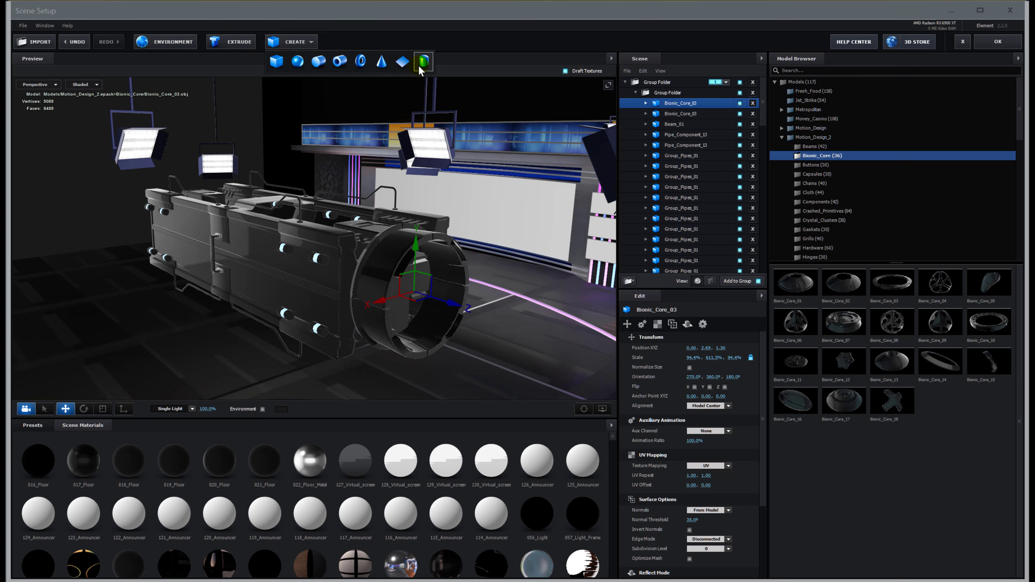
left_click(319, 62)
scroll(419, 269, "down", 5)
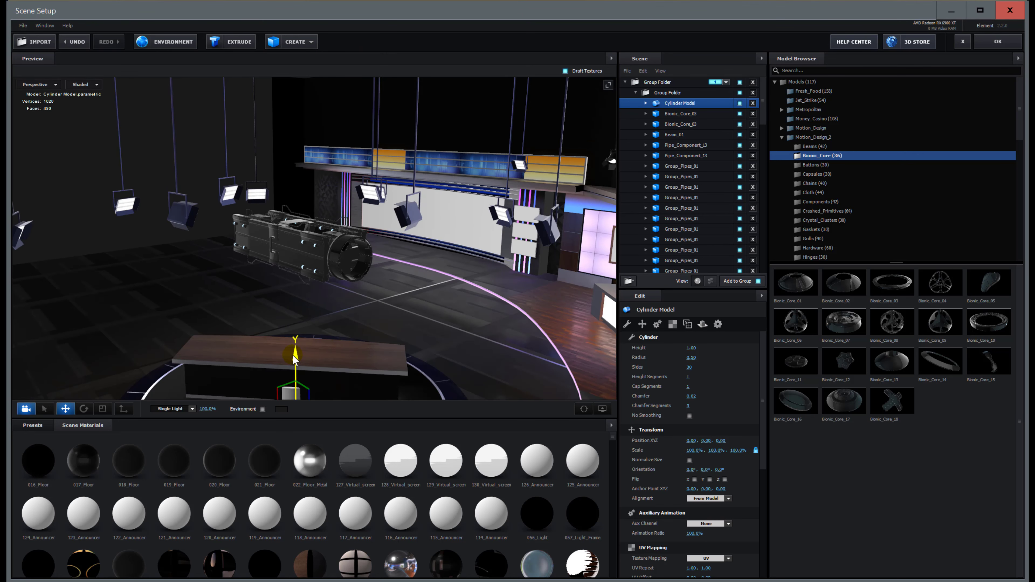
left_click_drag(295, 359, 314, 267)
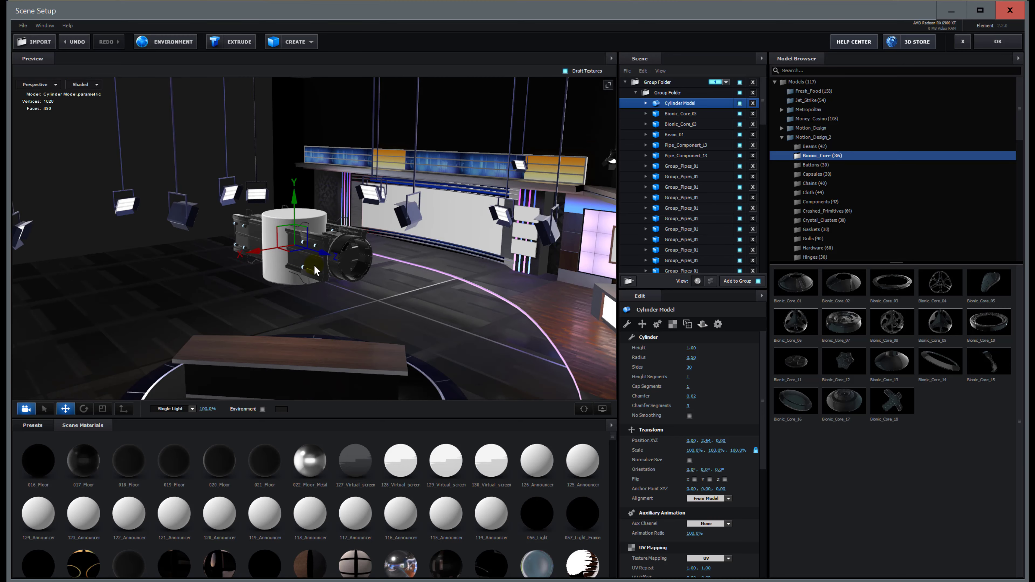
scroll(314, 265, "up", 5)
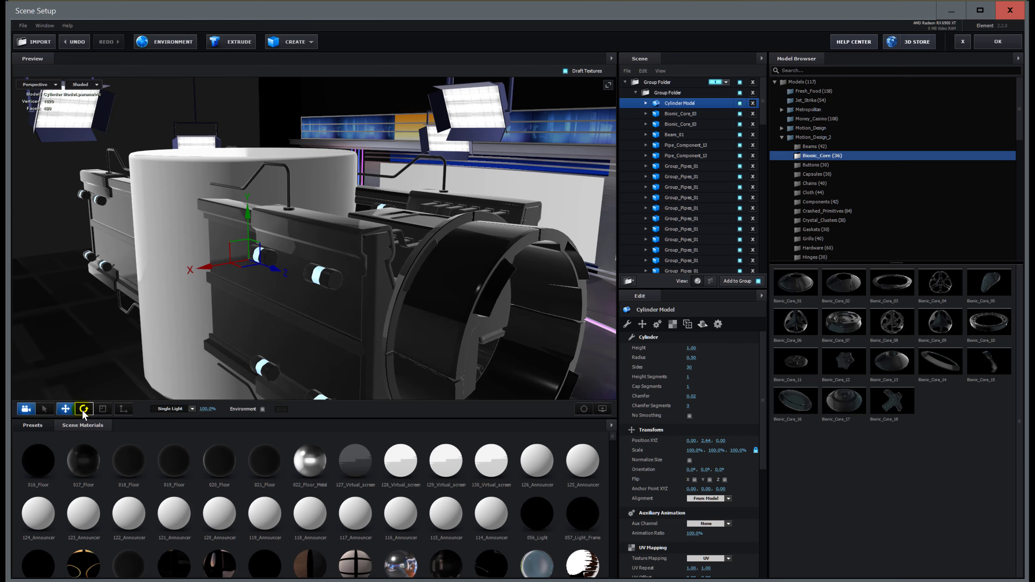
- Rotate the cylinder to a 90° X orientation and move it along Z to about 1.12 at the ring end
left_click(83, 409)
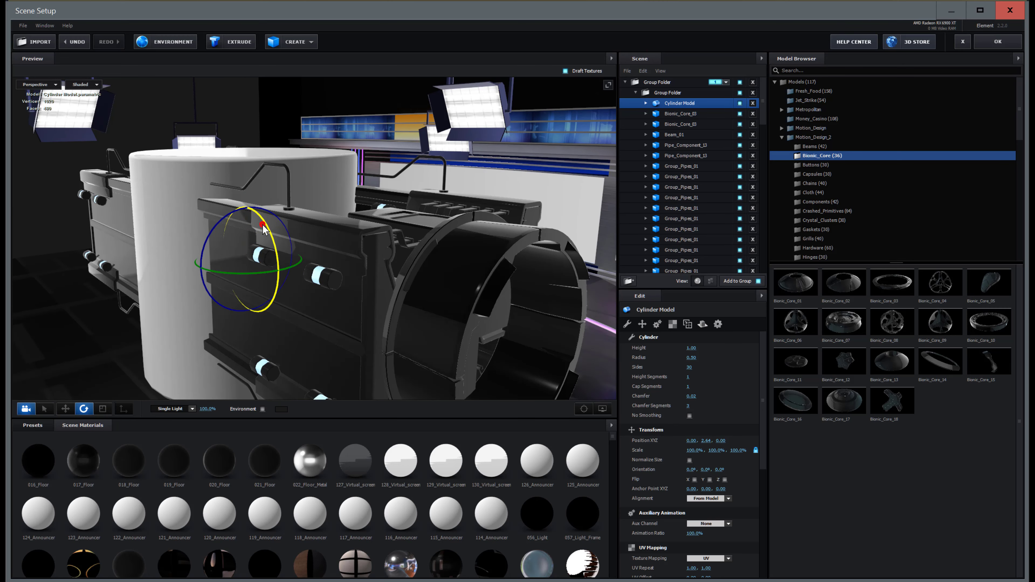
left_click_drag(263, 228, 290, 362)
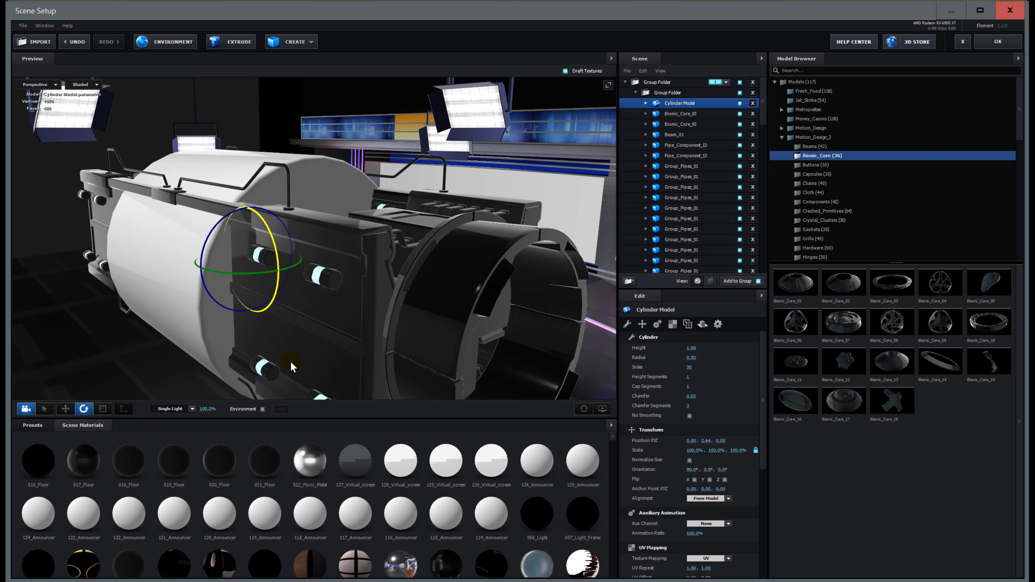
left_click(65, 409)
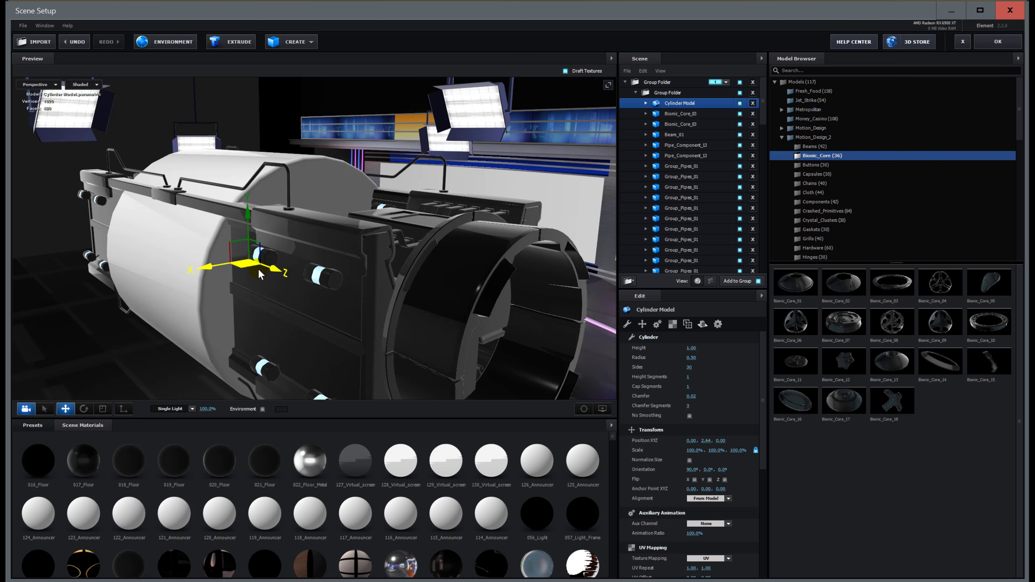
left_click_drag(275, 268, 486, 390)
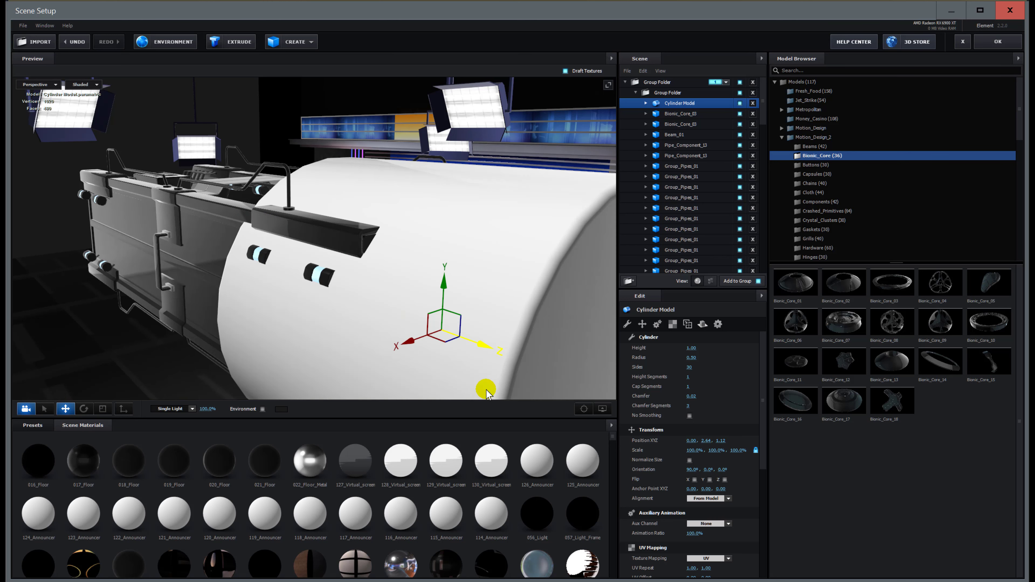
scroll(429, 319, "down", 2)
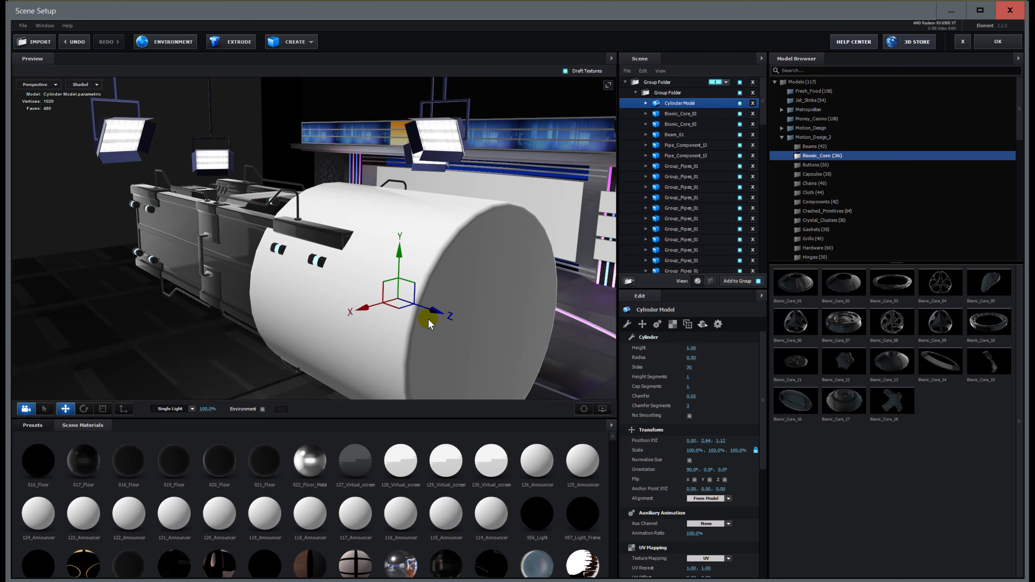
scroll(428, 319, "down", 2)
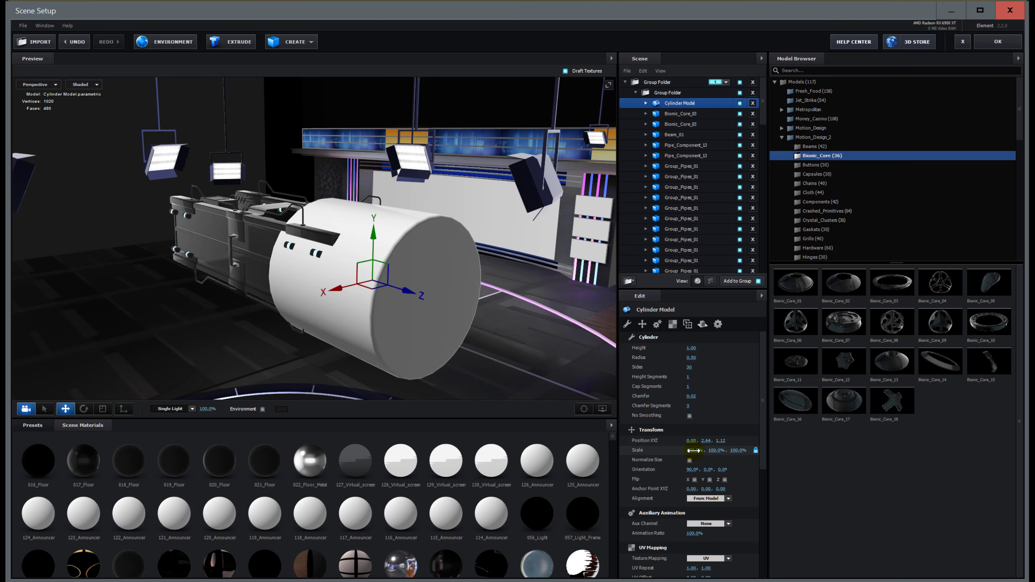
- Scale the cylinder uniformly to 54.5% and raise it slightly to centre it within the ring opening
left_click_drag(692, 450, 662, 458)
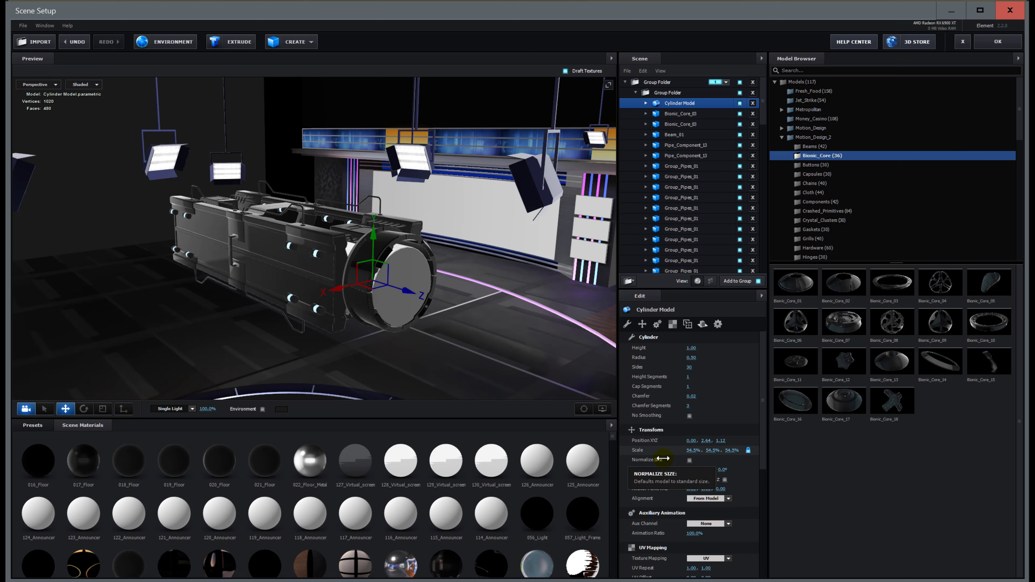
right_click_drag(445, 295, 534, 306)
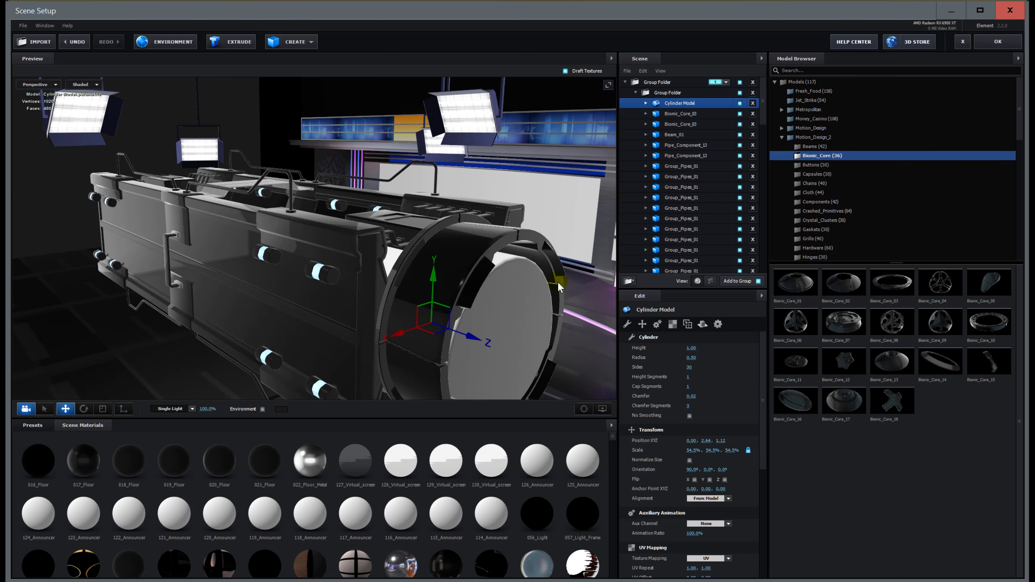
left_click_drag(558, 281, 538, 248)
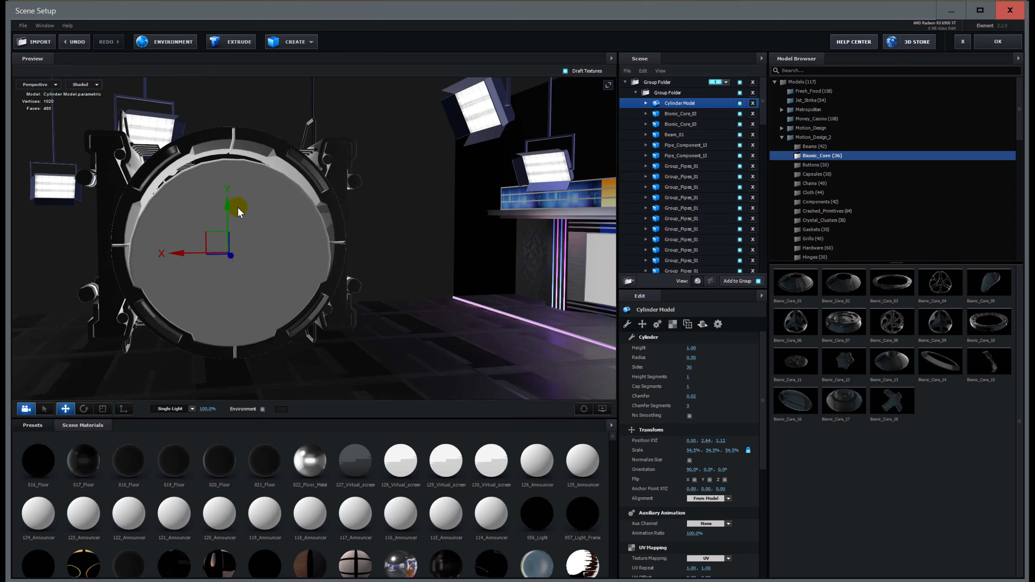
left_click_drag(228, 207, 228, 196)
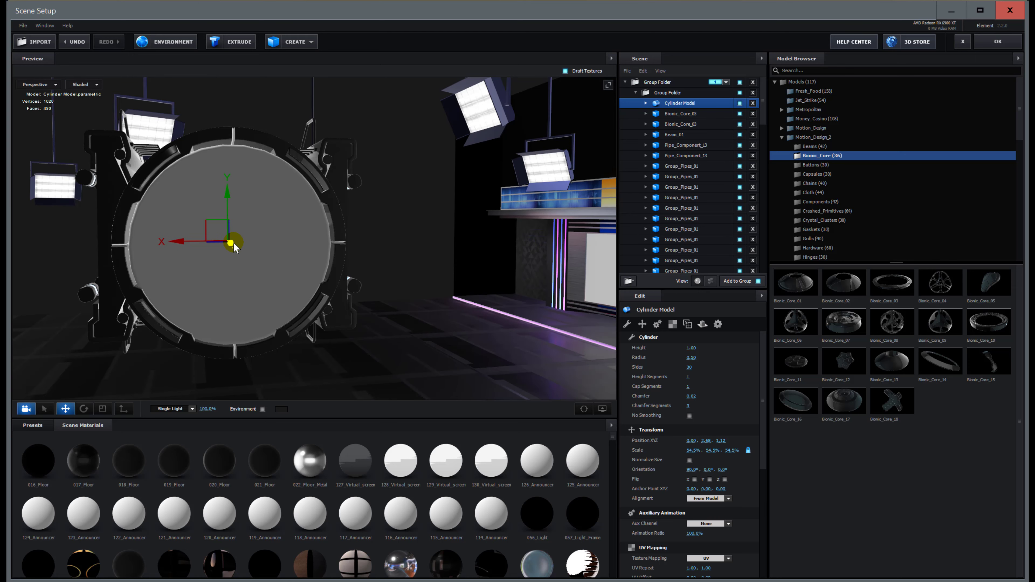
- Seat the cylinder inside the ring at about Z 1.11 and scale it uniformly to 58.5% to fill the opening
left_click_drag(235, 246, 285, 267)
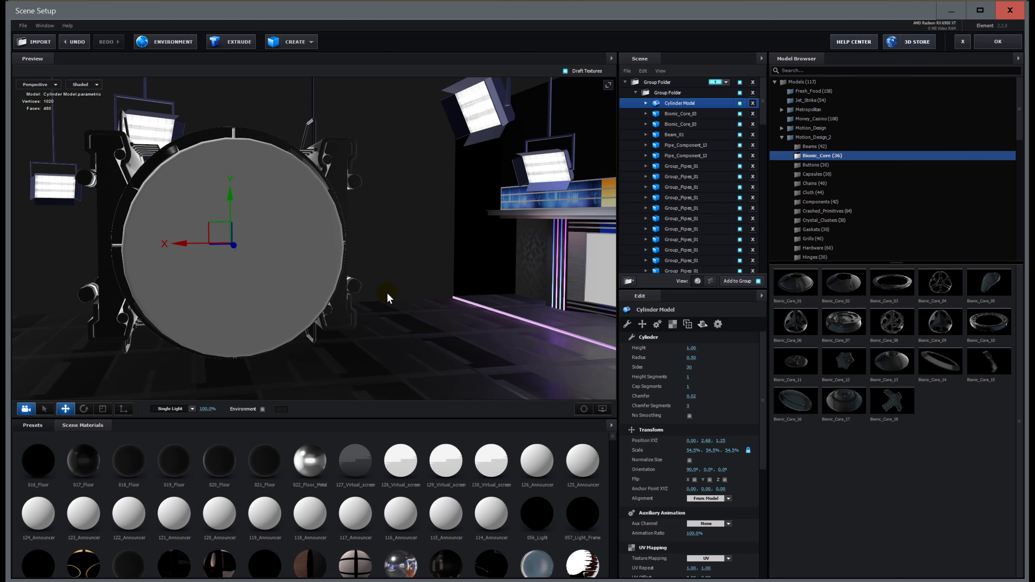
left_click_drag(386, 293, 407, 295)
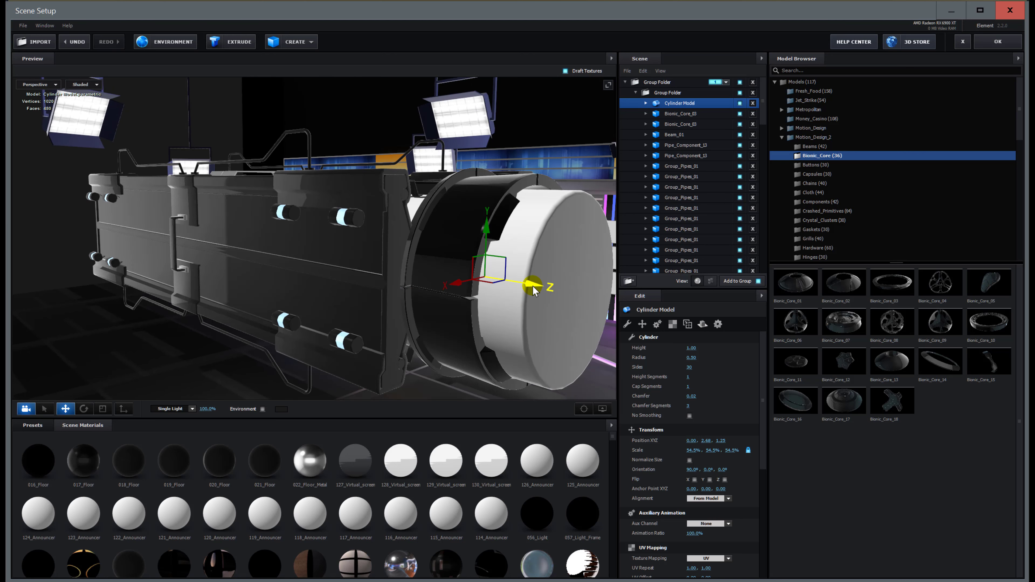
left_click_drag(530, 288, 494, 288)
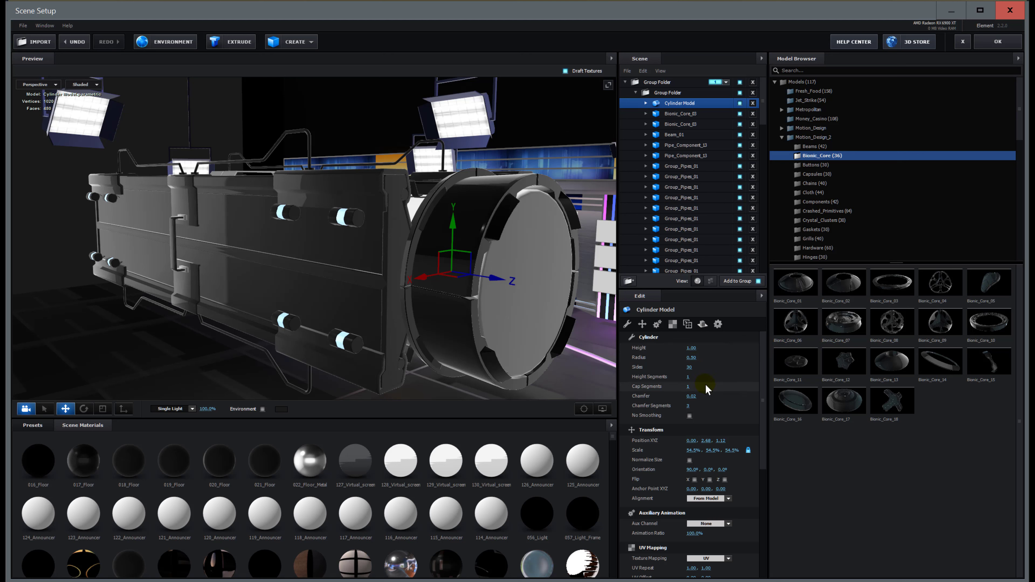
left_click_drag(690, 450, 695, 451)
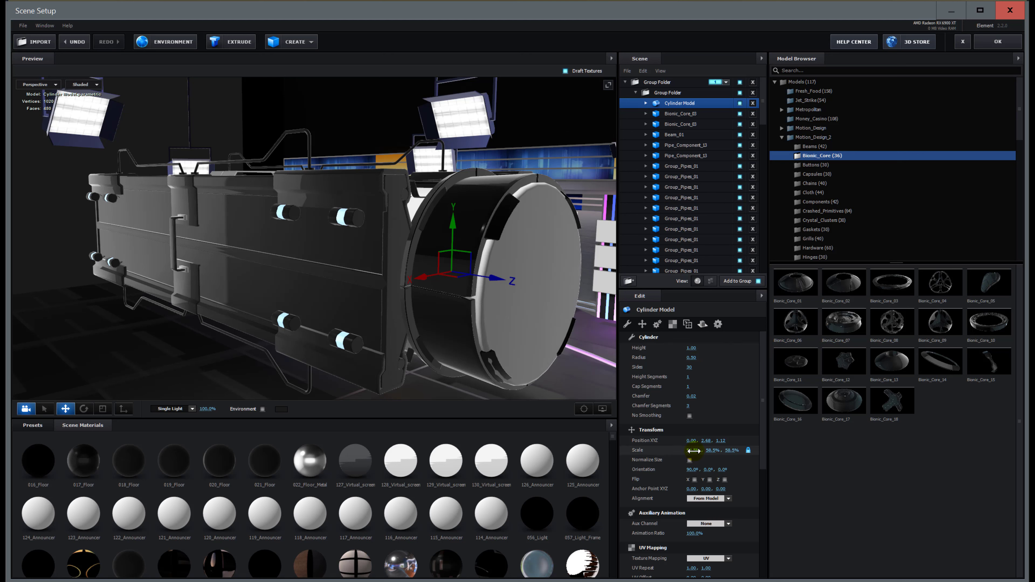
left_click_drag(492, 278, 489, 281)
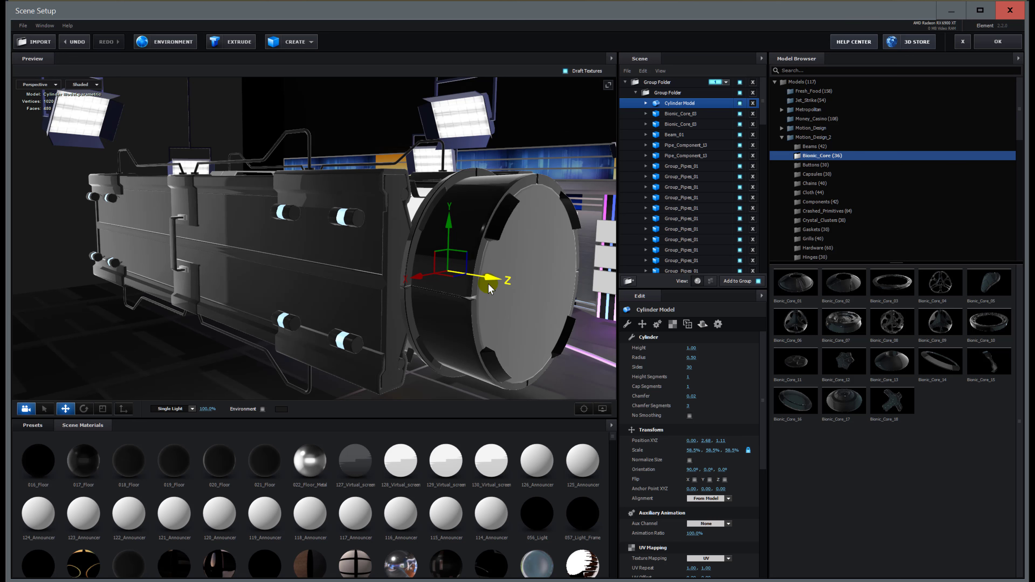
- Examine the assembled beam, rings and cylinder from several angles and distances within the studio set
left_click_drag(375, 343, 550, 331)
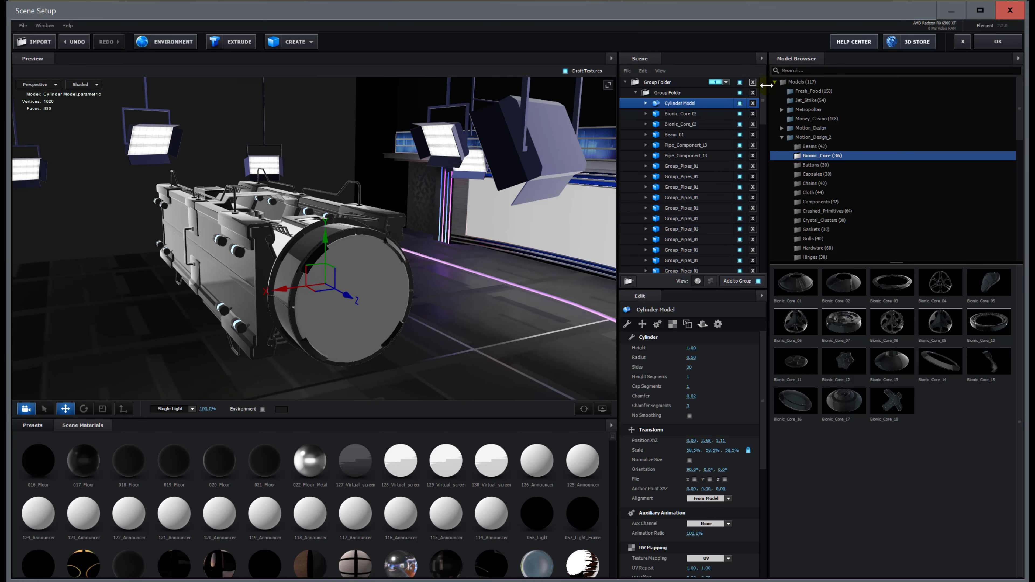
left_click(988, 44)
left_click_drag(497, 265, 264, 212)
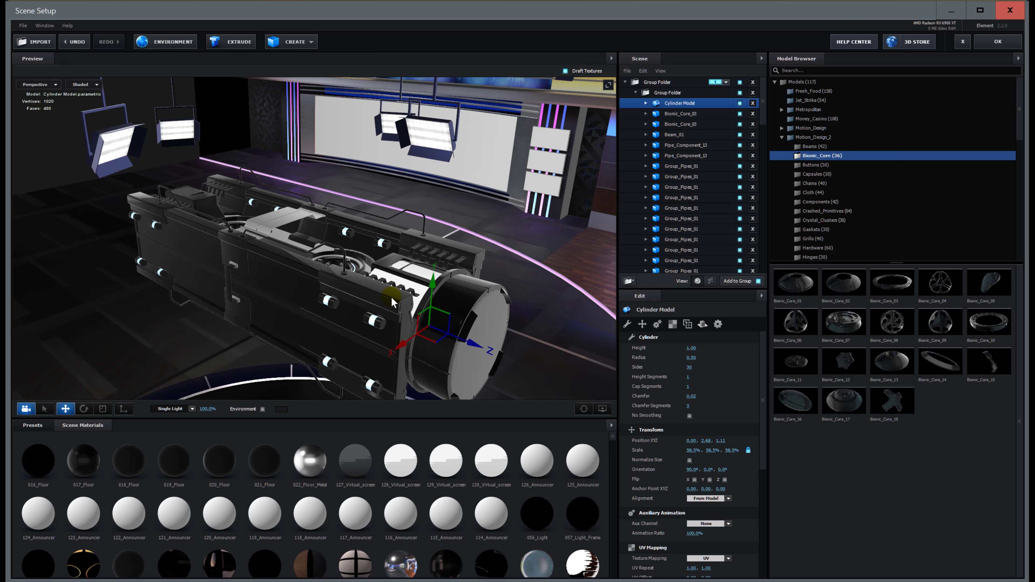
left_click_drag(400, 245, 341, 299)
left_click_drag(457, 301, 479, 302)
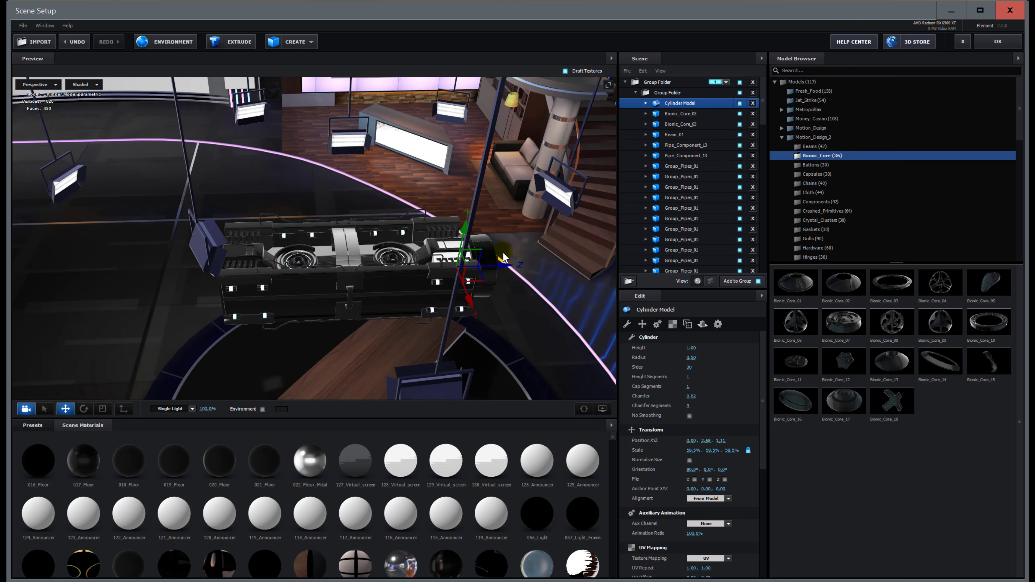
scroll(504, 258, "down", 2)
left_click_drag(494, 272, 482, 260)
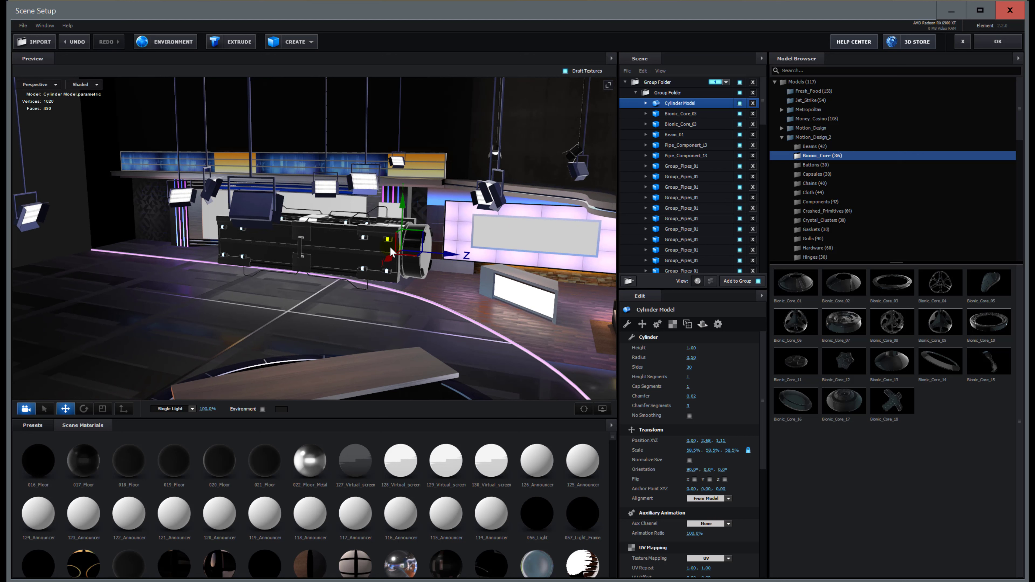
- Delete the cylinder, both Bionic_Core_03 rings and Beam_01 from the scene, and bring the news desk into view
left_click(753, 104)
left_click(753, 104)
left_click(753, 103)
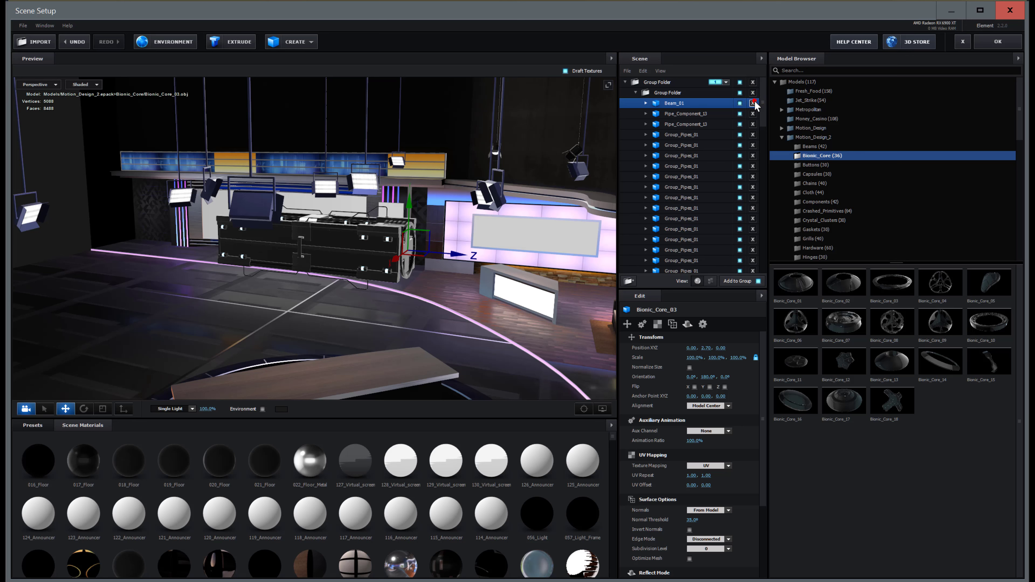
left_click(753, 104)
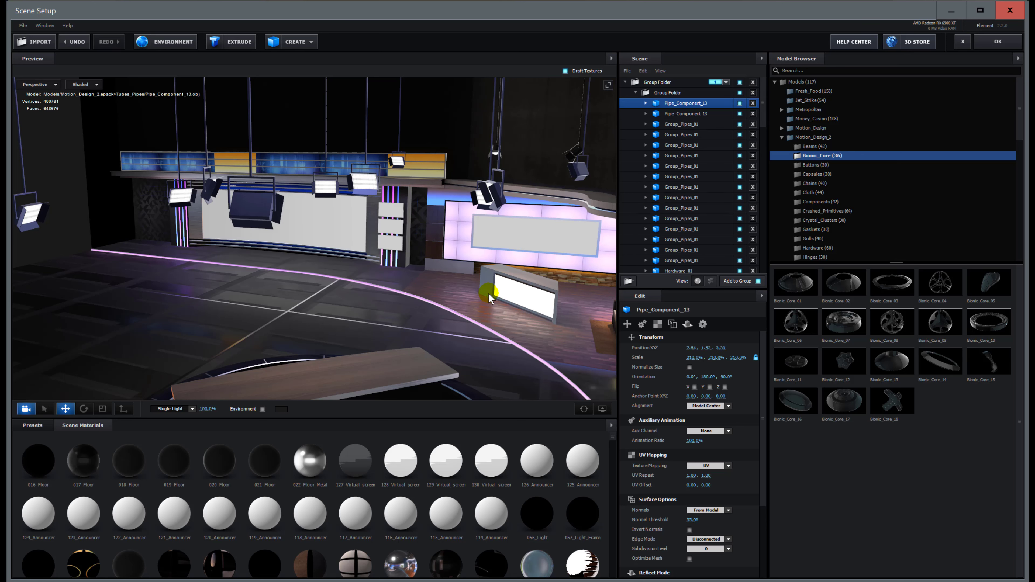
left_click_drag(343, 307, 459, 204)
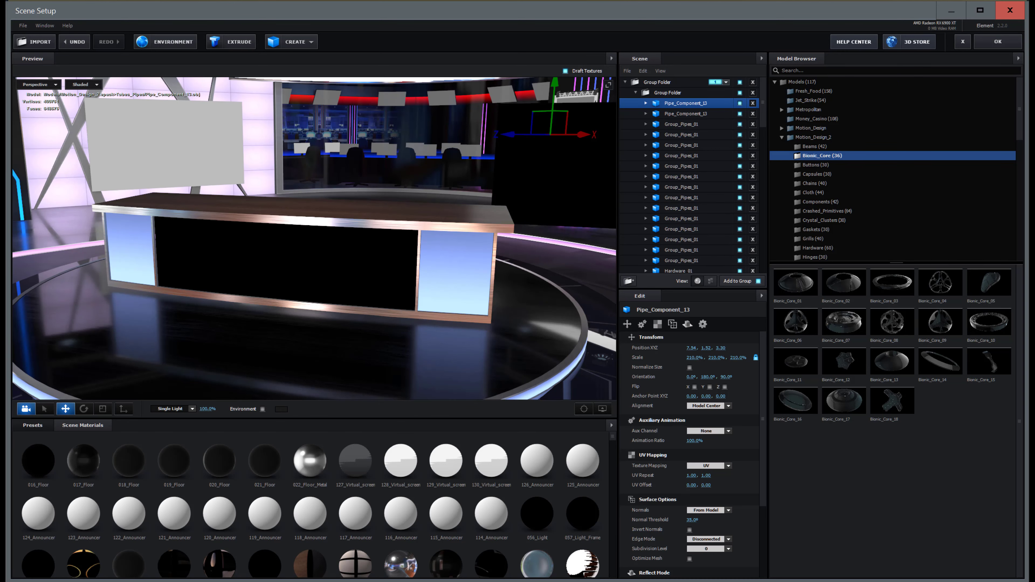
- Switch to Photoshop and inspect the LIVE PERFORMANCES text layer in the Valentine's flyer, then minimise the window
left_click(282, 580)
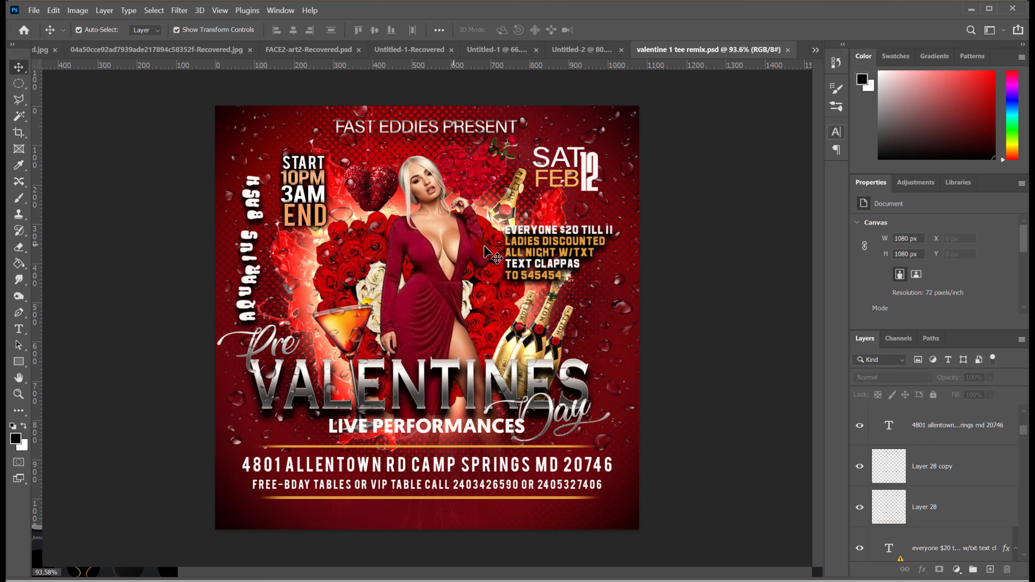
left_click(389, 426)
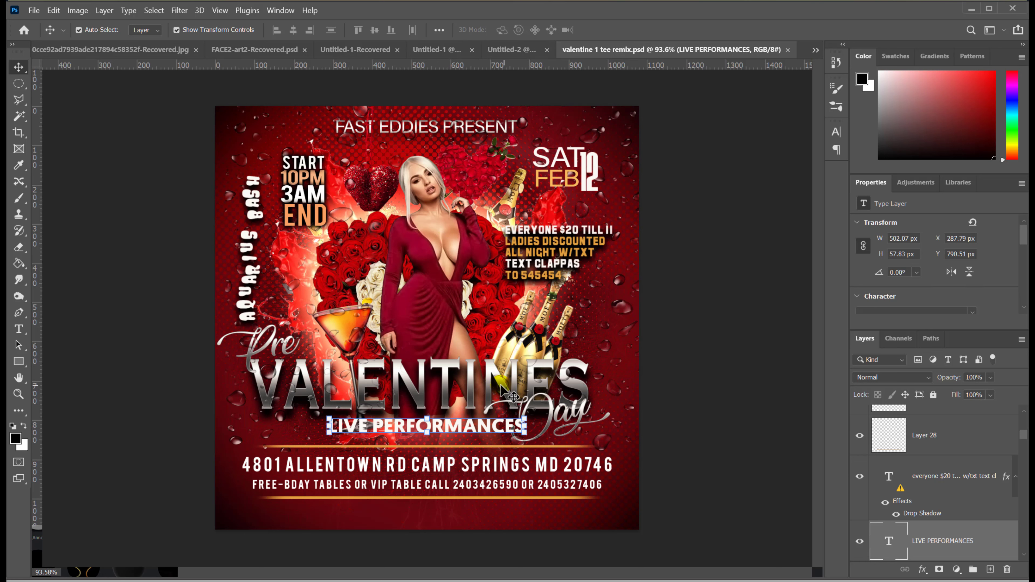
left_click(495, 427)
left_click(971, 10)
- Switch to the RedArtMedia1 YouTube channel page in Chrome and place the browser window so the news desk preview shows beside its banner
left_click(476, 256)
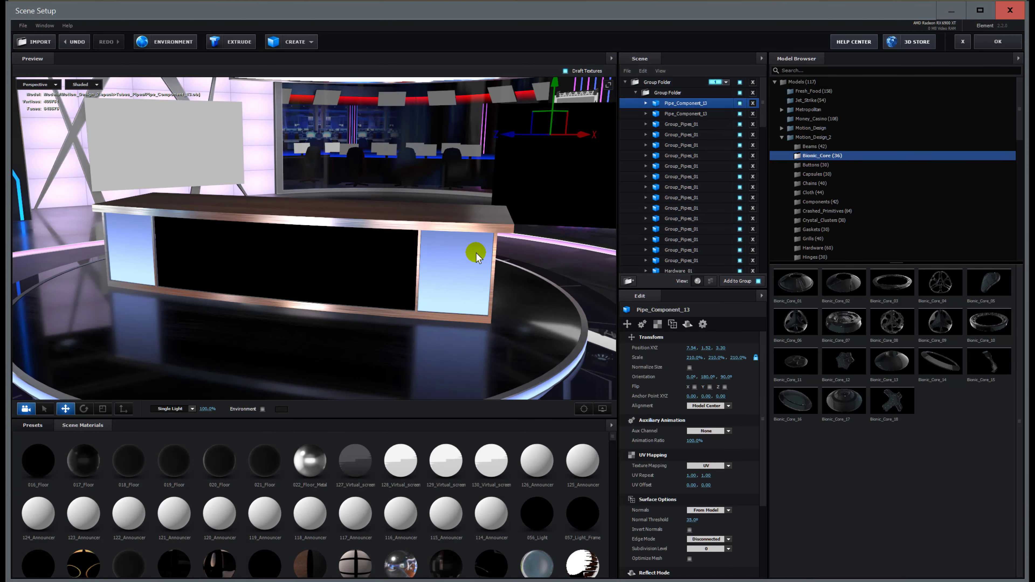
mouse_move(387, 274)
left_mouse_down()
mouse_move(437, 269)
mouse_move(387, 271)
left_mouse_up()
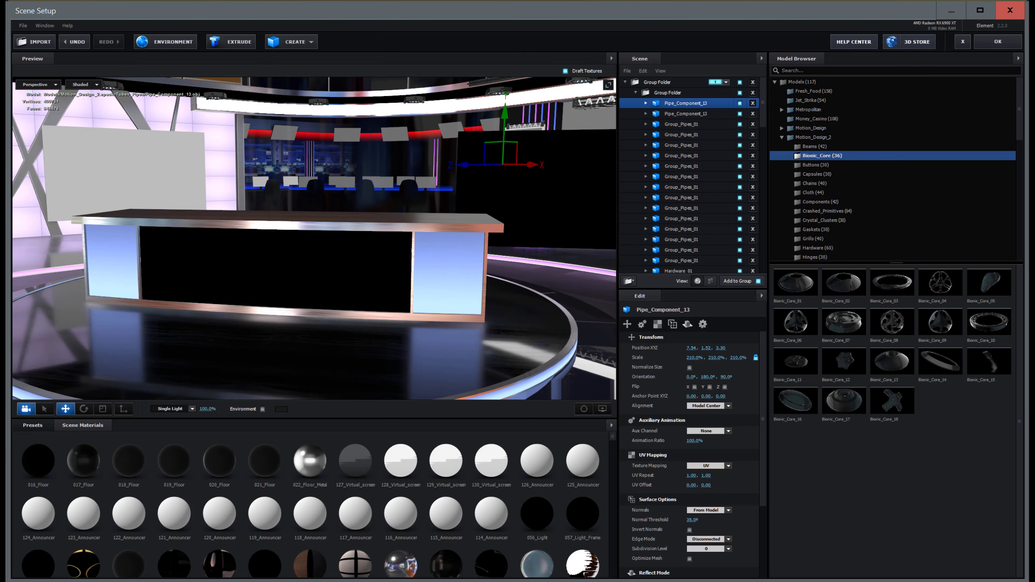
left_click(951, 10)
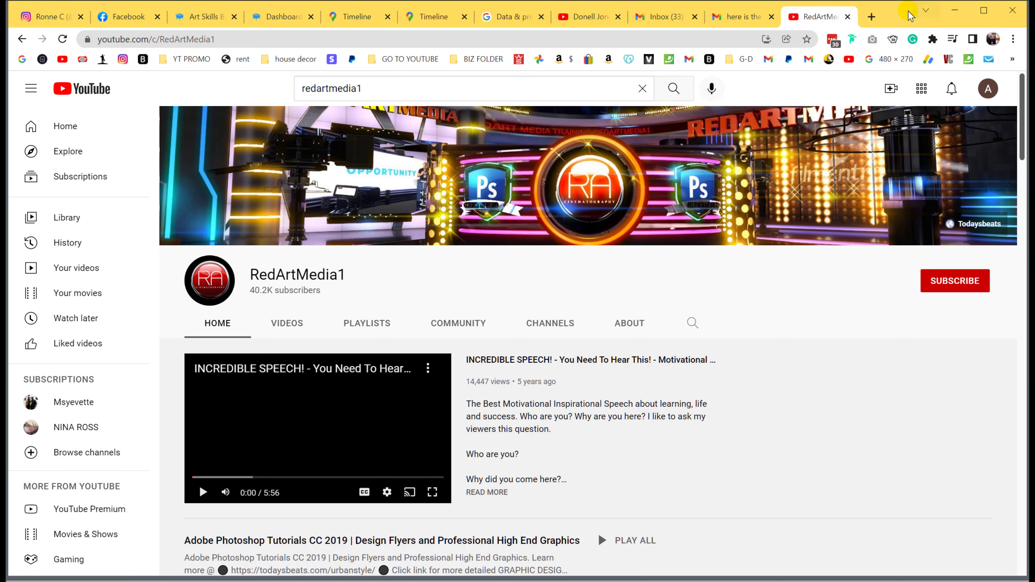
left_click_drag(907, 13, 725, 336)
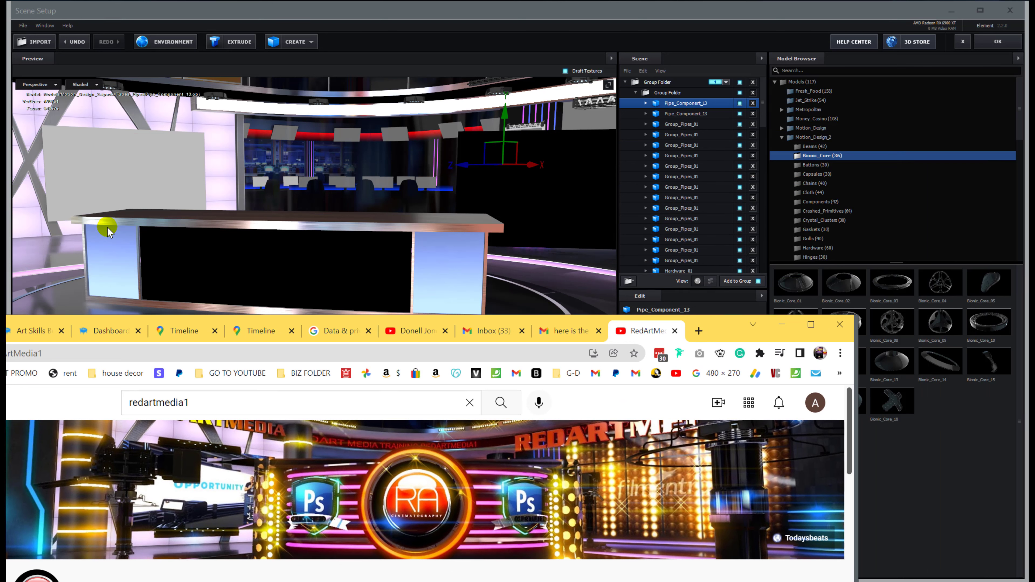
- Compare the shield badges in the RedArtMedia1 channel banner with the end panels of the news desk
left_click(440, 239)
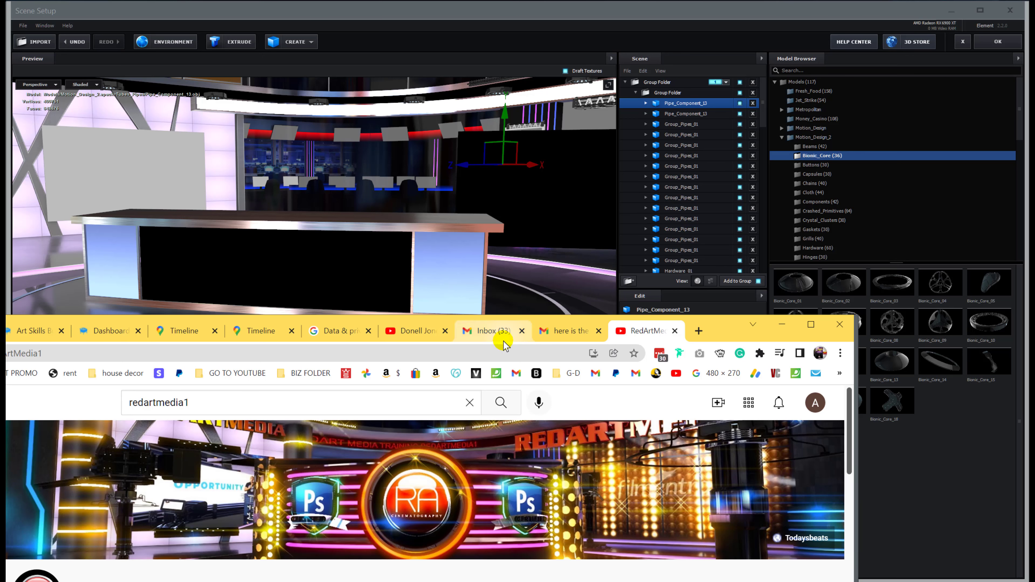
left_click(289, 338)
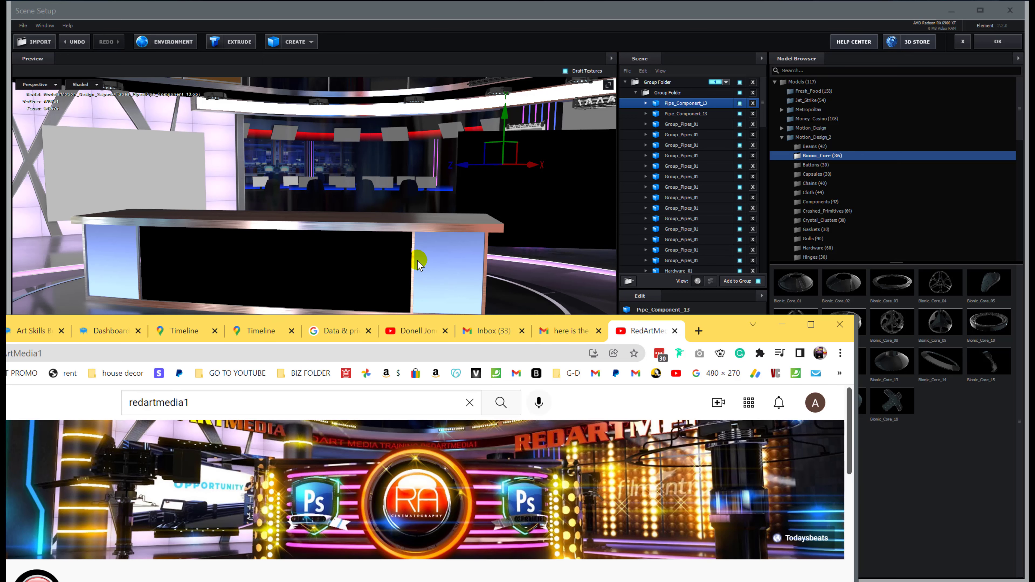
left_click(728, 329)
left_click_drag(728, 329, 751, 119)
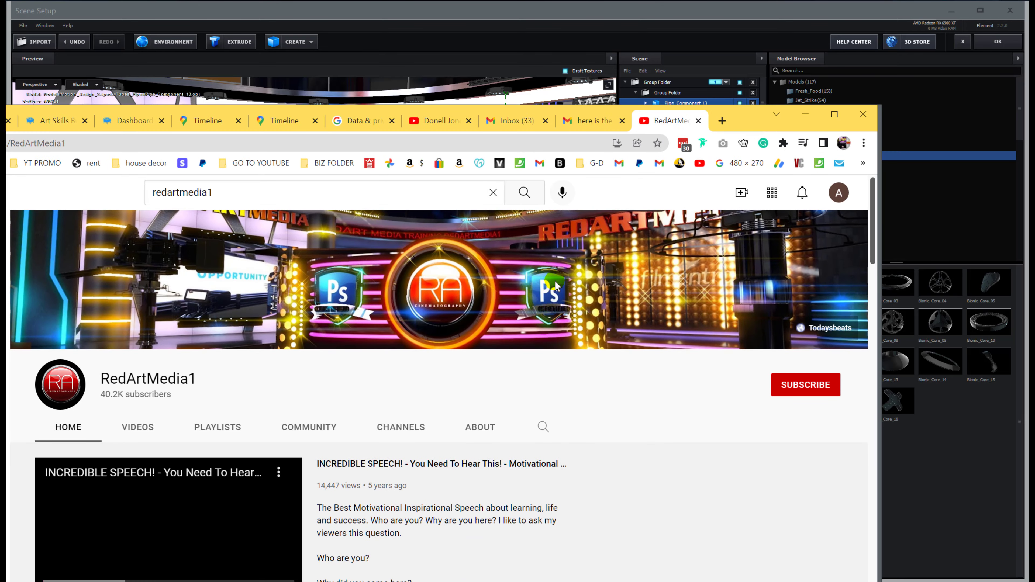
left_click_drag(733, 118, 644, 476)
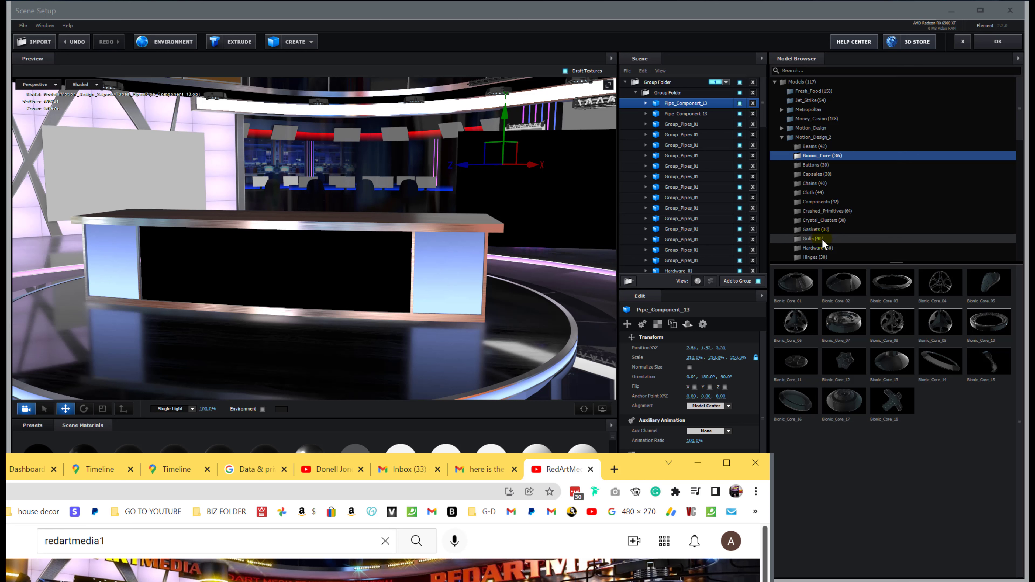
- Browse the Hardware and Ribbons_Badges models, add Badge_04 to the scene and raise it to Y 1.40
left_click(819, 247)
scroll(830, 227, "down", 2)
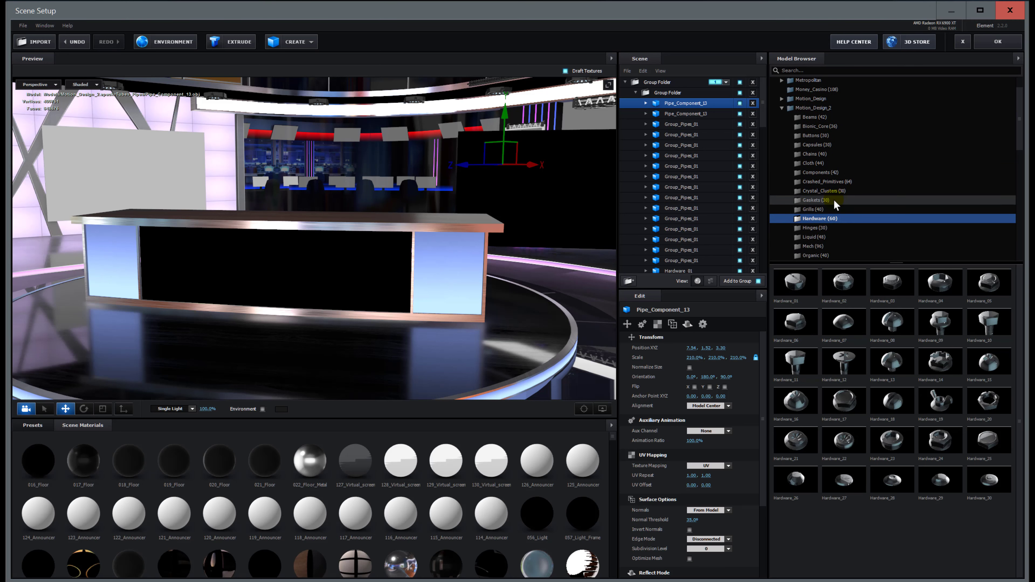
scroll(833, 203, "down", 2)
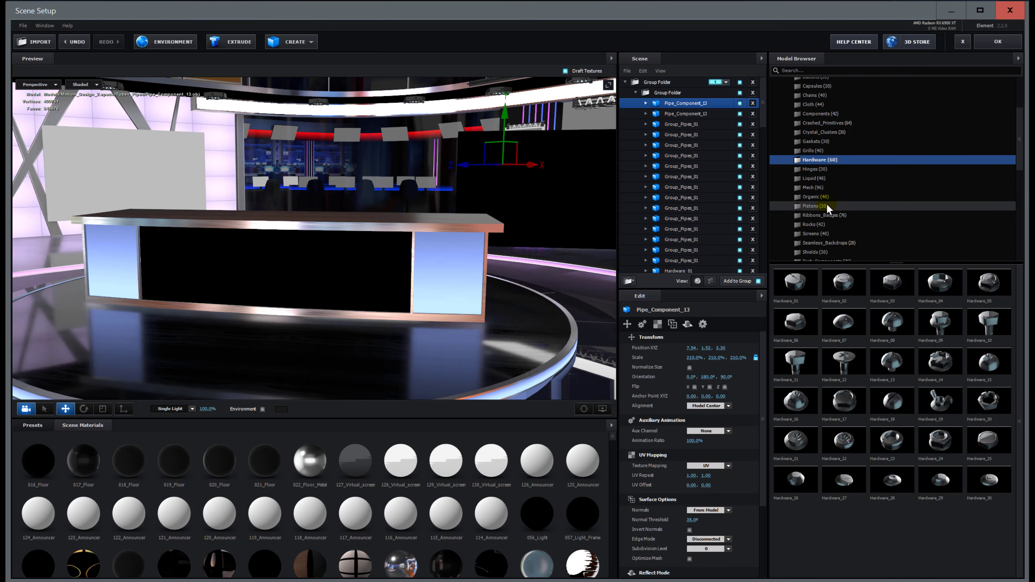
left_click(829, 215)
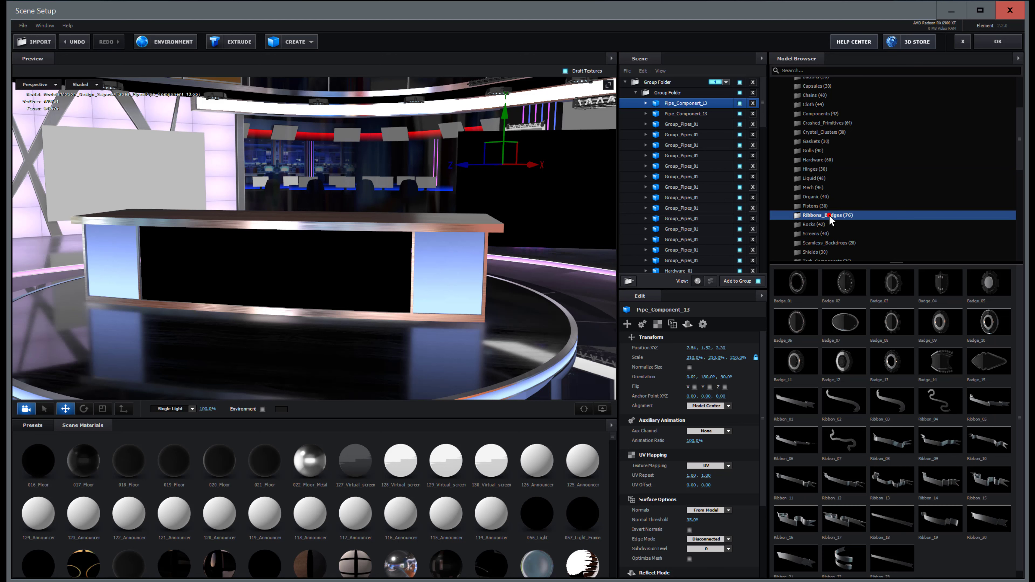
left_click(945, 282)
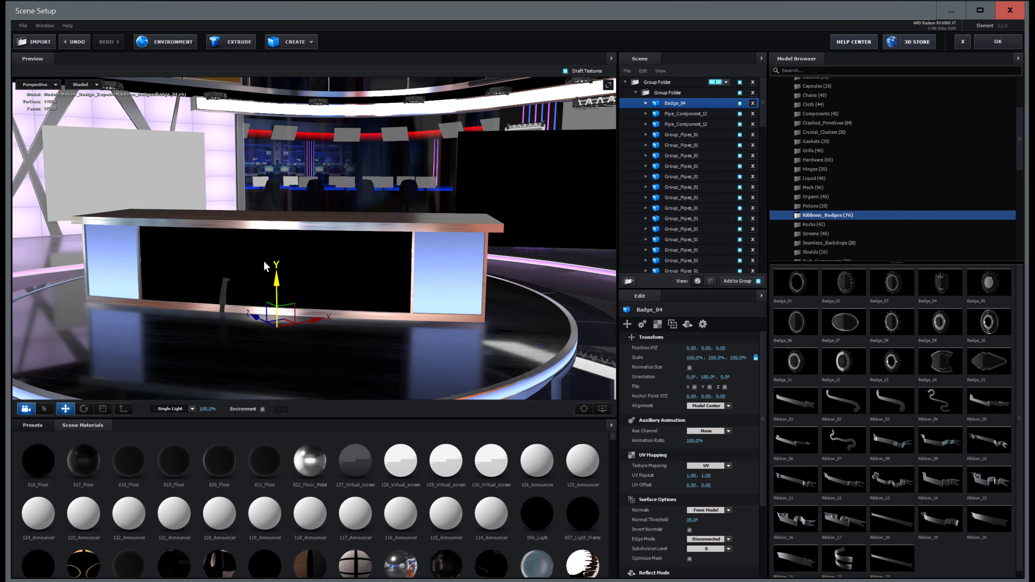
left_click_drag(278, 280, 288, 200)
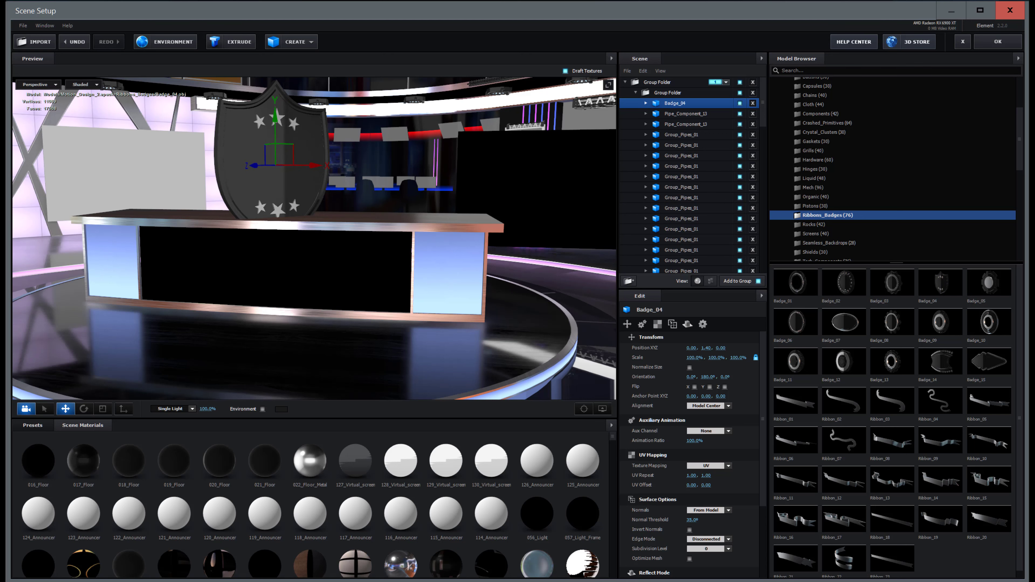
- Compare Badge_04 with the shields in the RedArtMedia1 banner in Chrome, then return to the Scene Setup window
key("alt+Tab")
left_click_drag(634, 468, 676, 255)
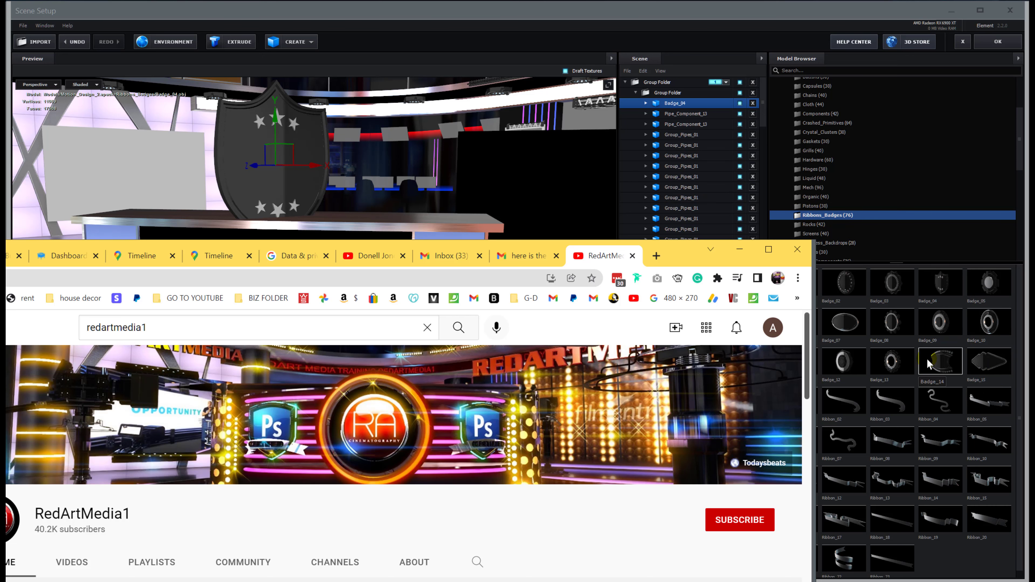
left_click(1020, 148)
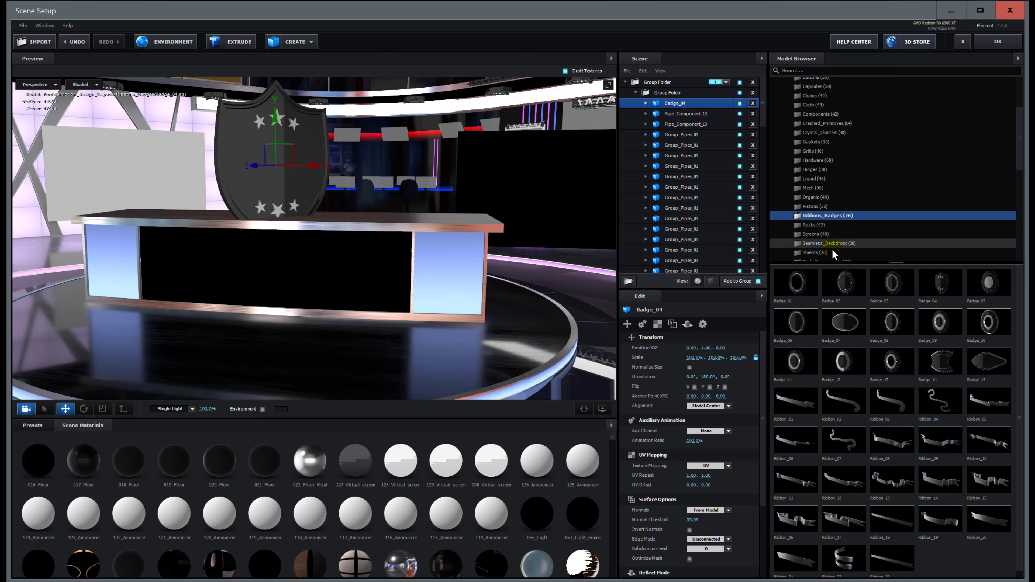
- Replace Badge_04 with Shield_12 from the Shields category, and move it to Y 1.28 and Z -1.50
left_click(815, 253)
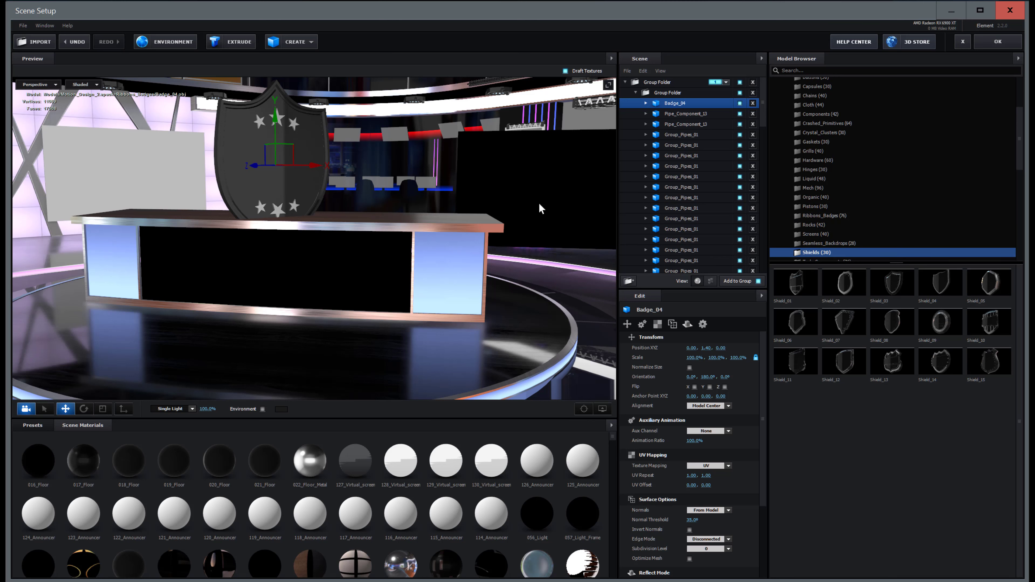
left_click(752, 104)
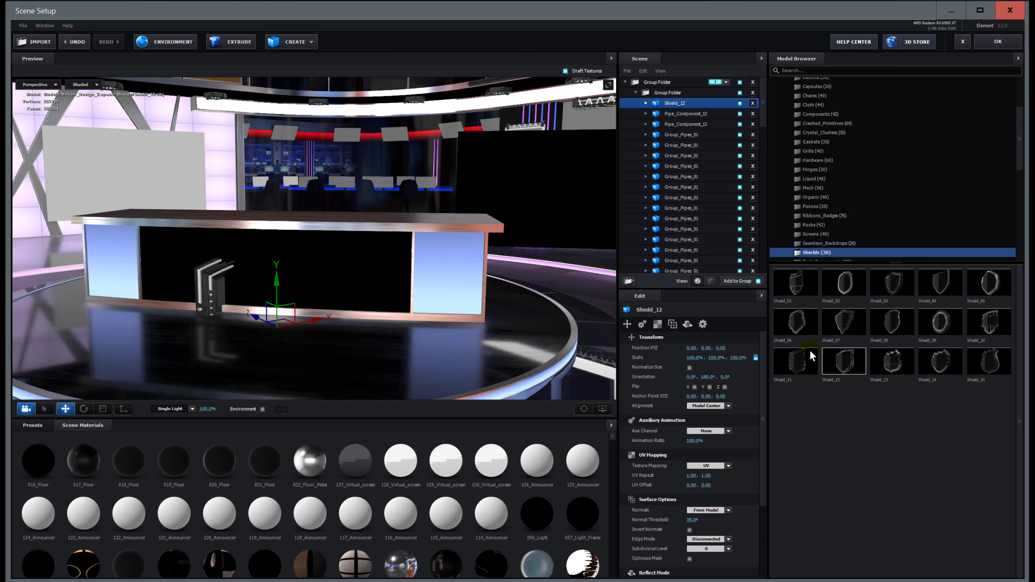
left_click_drag(264, 161, 262, 126)
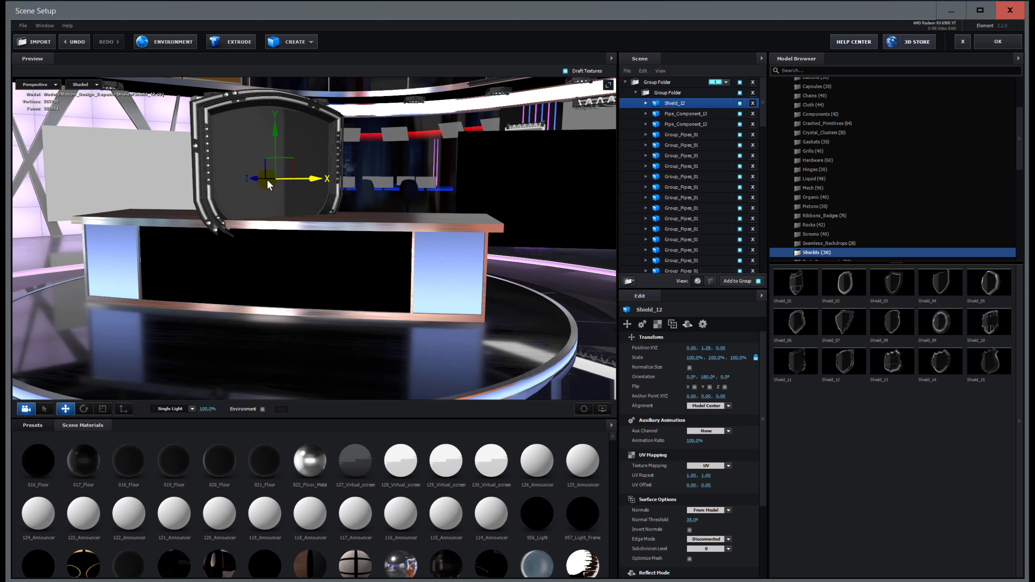
left_click_drag(258, 178, 362, 245)
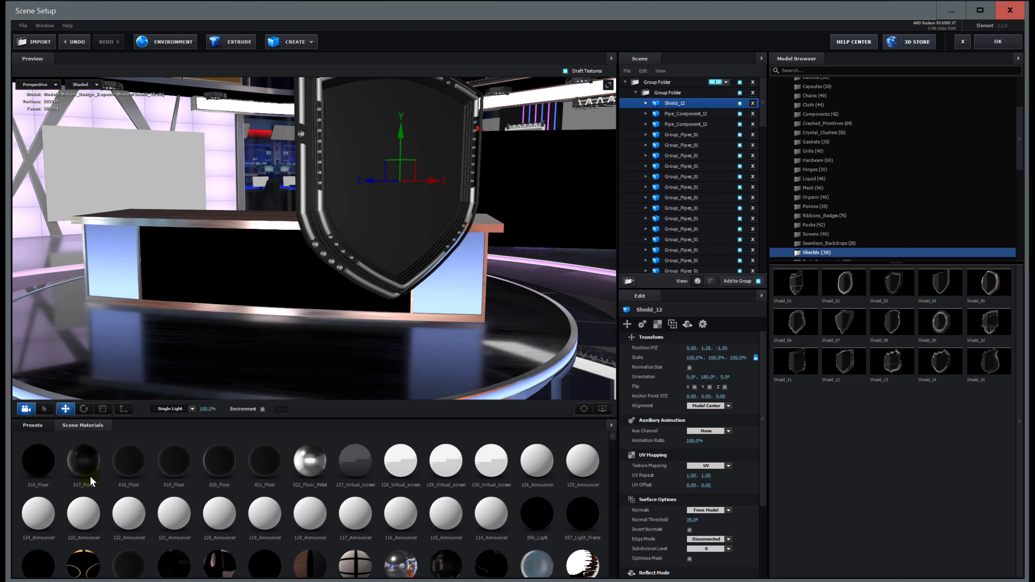
- Rotate Shield_12 about its vertical axis until it lies parallel to the news desk's front
left_click(84, 408)
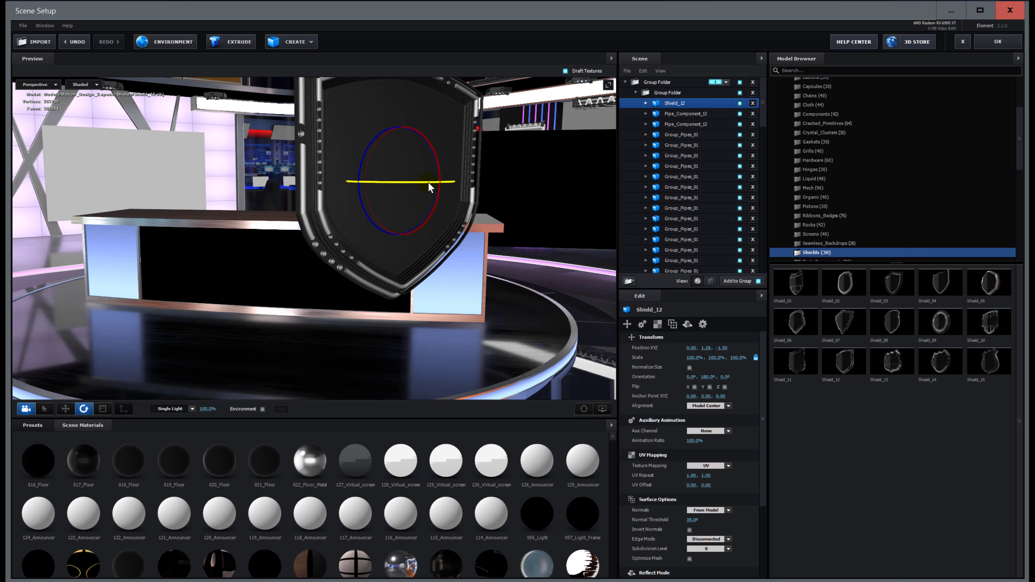
left_click_drag(427, 183, 393, 184)
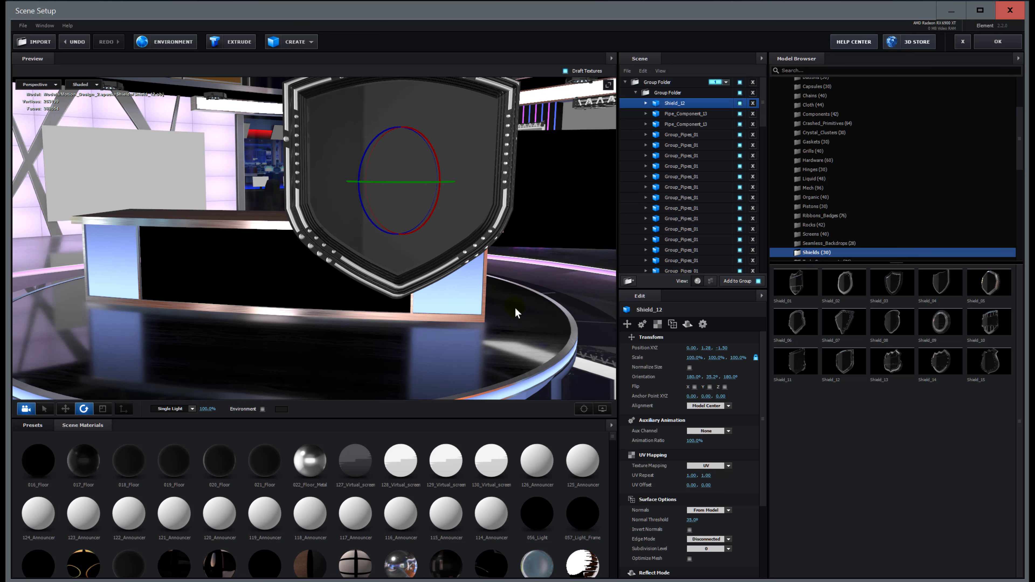
left_click_drag(516, 308, 454, 315)
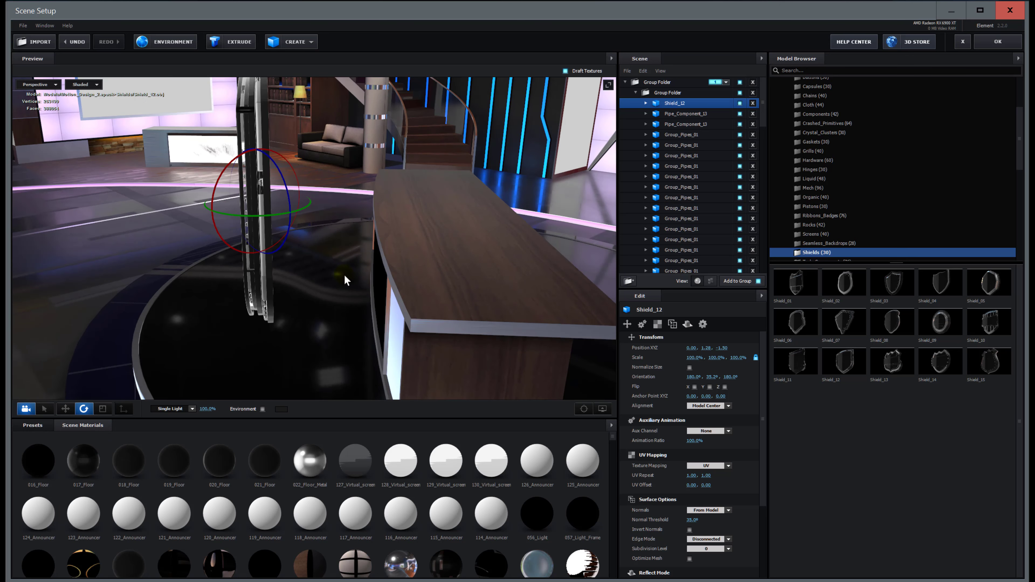
left_click_drag(229, 213, 233, 212)
left_click_drag(318, 360, 435, 349)
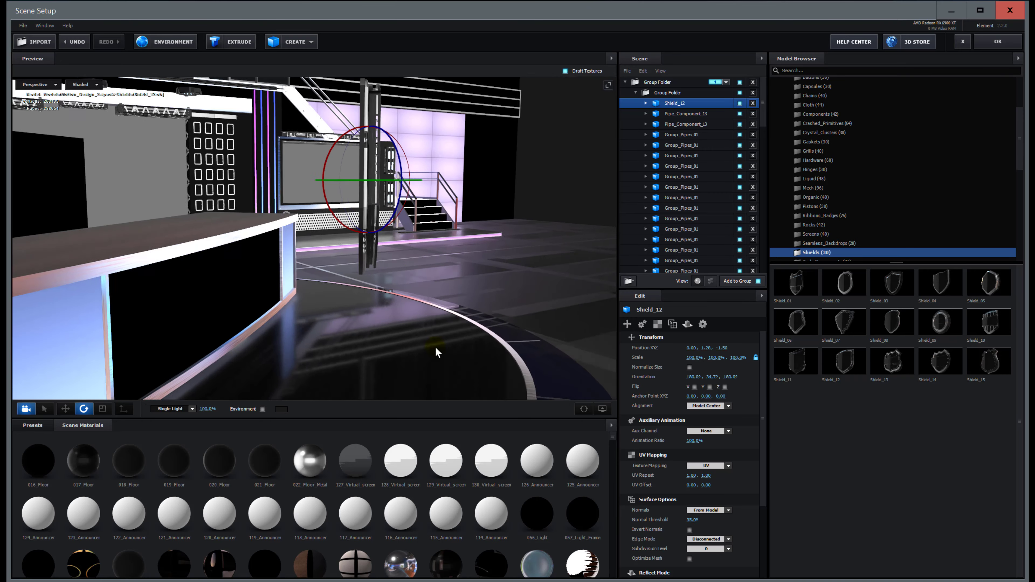
left_click_drag(375, 180, 371, 179)
left_click_drag(492, 257, 454, 277)
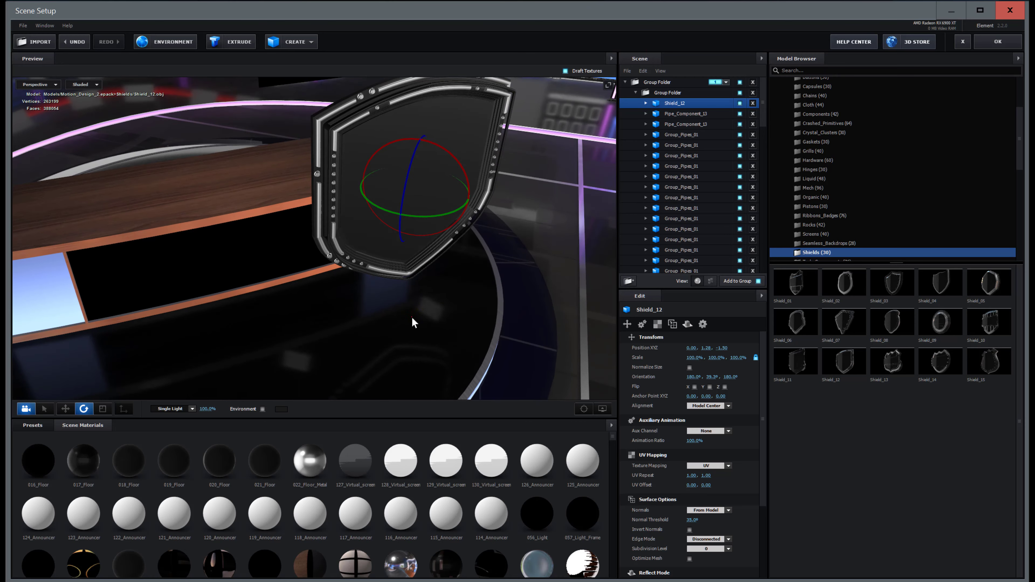
left_click_drag(411, 318, 452, 295)
- Lower Shield_12 to about Y 0.79 and move it against the desk front, at about X 0.52 and Z -1.12
left_click(62, 409)
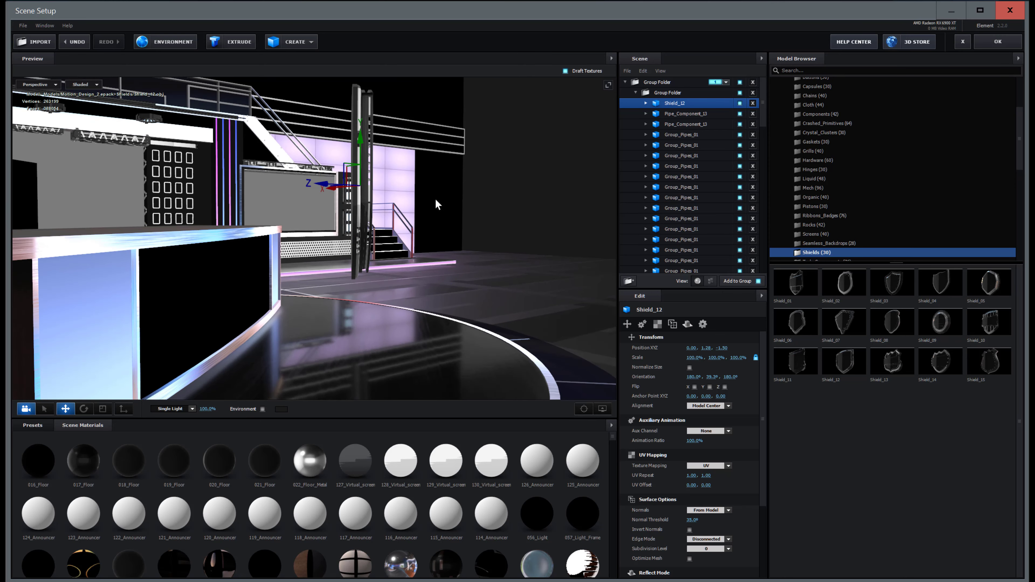
left_click_drag(364, 140, 363, 206)
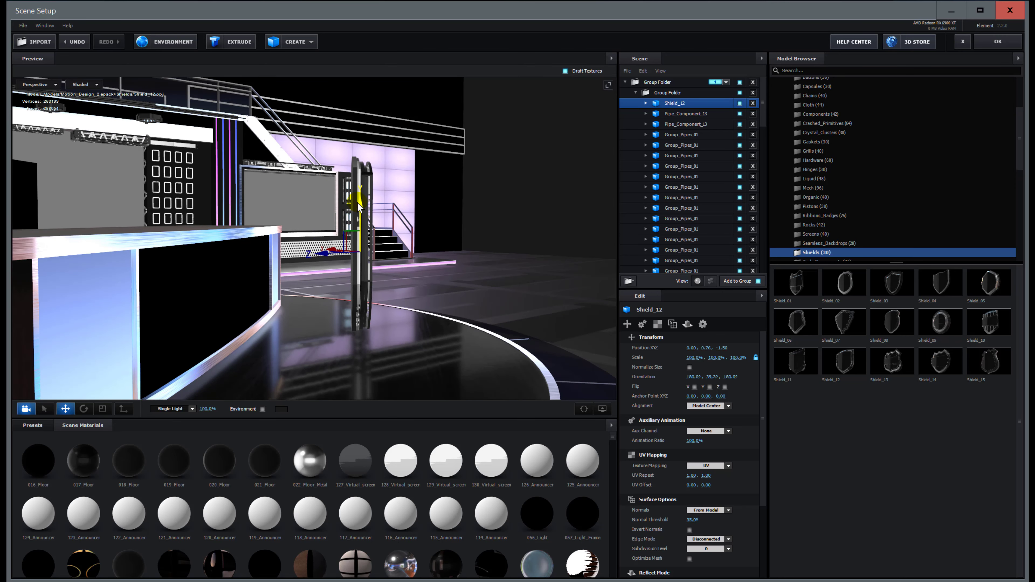
left_click_drag(303, 257, 192, 289)
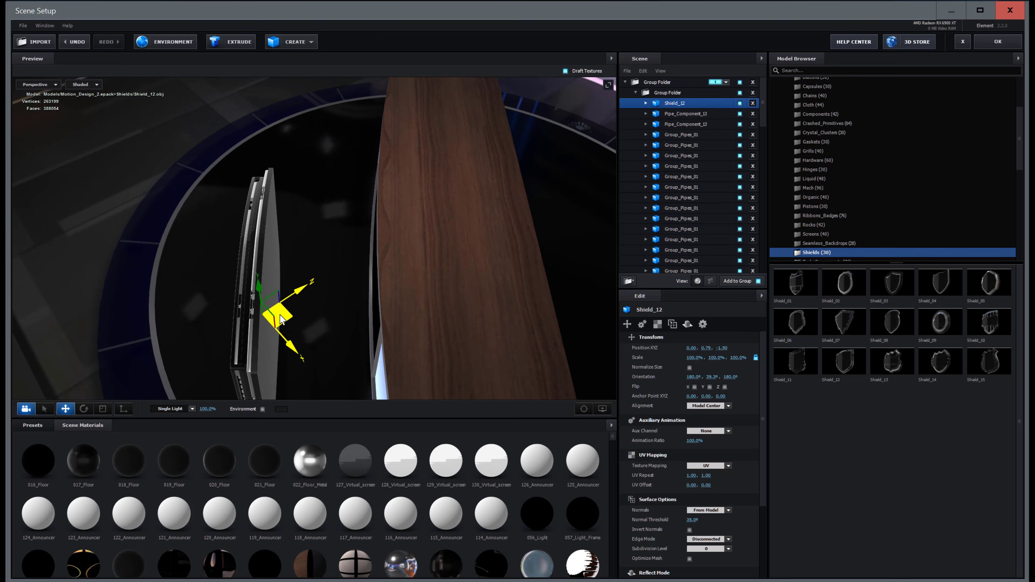
left_click_drag(286, 314, 383, 343)
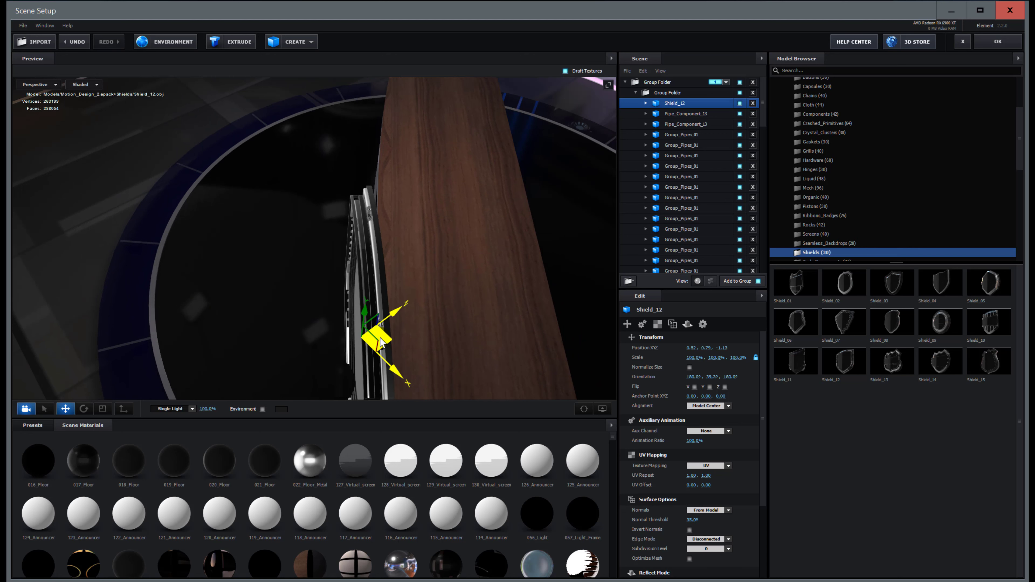
- Scale Shield_12 down to about 53.8% in width and height, keeping its depth at 100%
left_click_drag(310, 338, 267, 294)
left_click(102, 409)
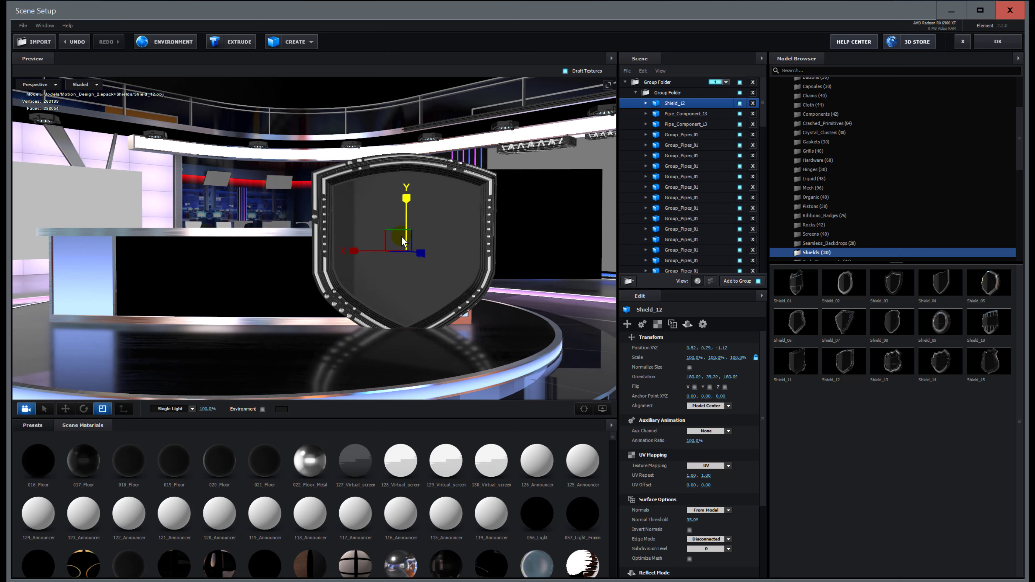
left_click_drag(402, 238, 443, 187)
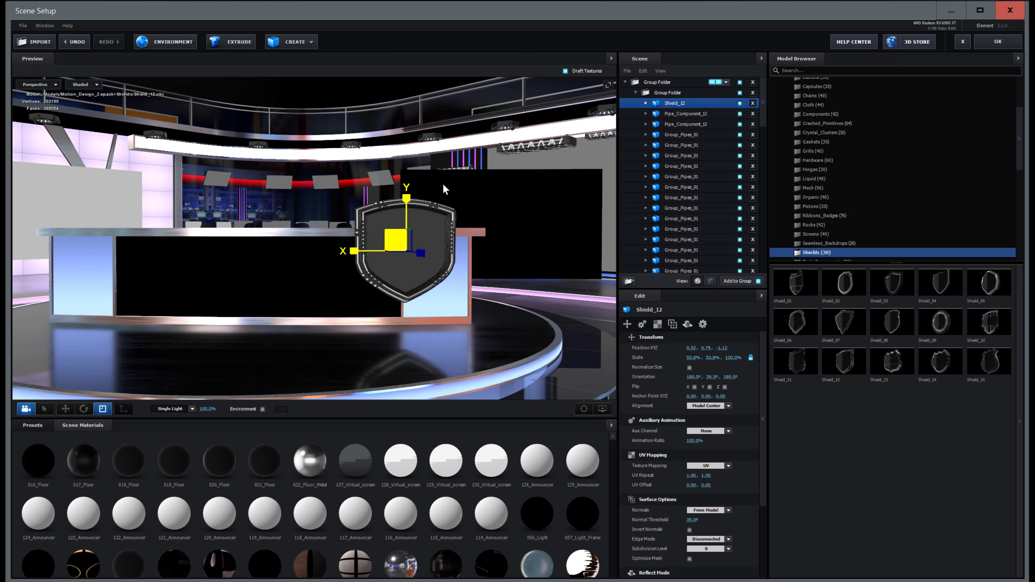
- Move Shield_12 onto the desk's right-hand light panel, at about X 0.73, Y 0.61 and Z -1.19
left_click(67, 409)
left_click(67, 409)
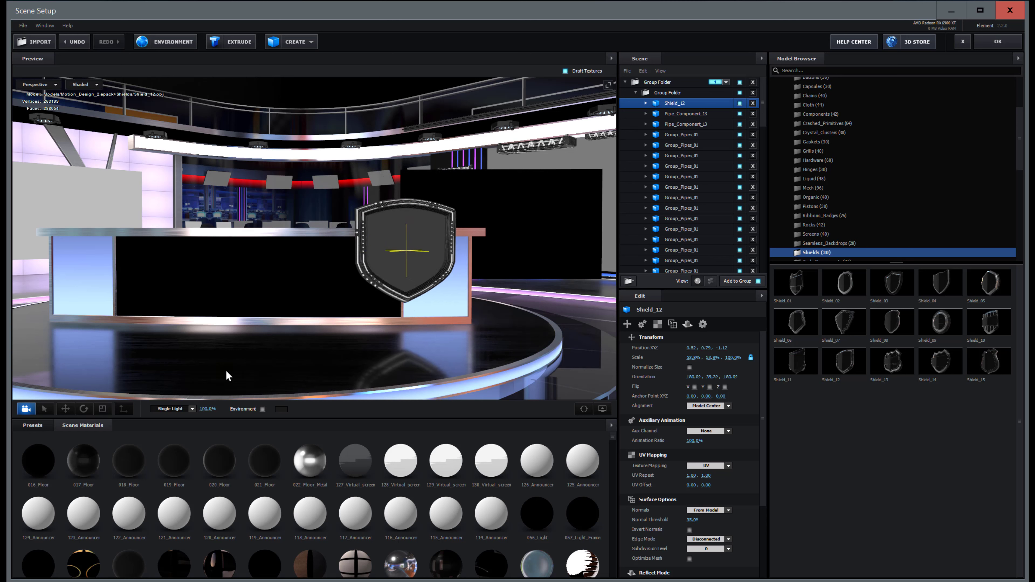
left_click(66, 409)
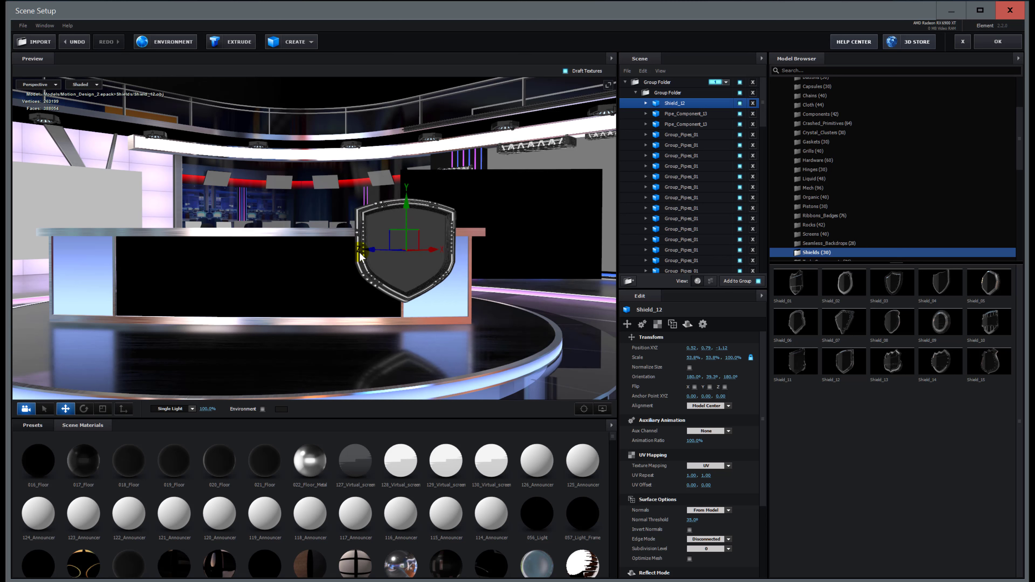
left_click_drag(368, 255, 408, 274)
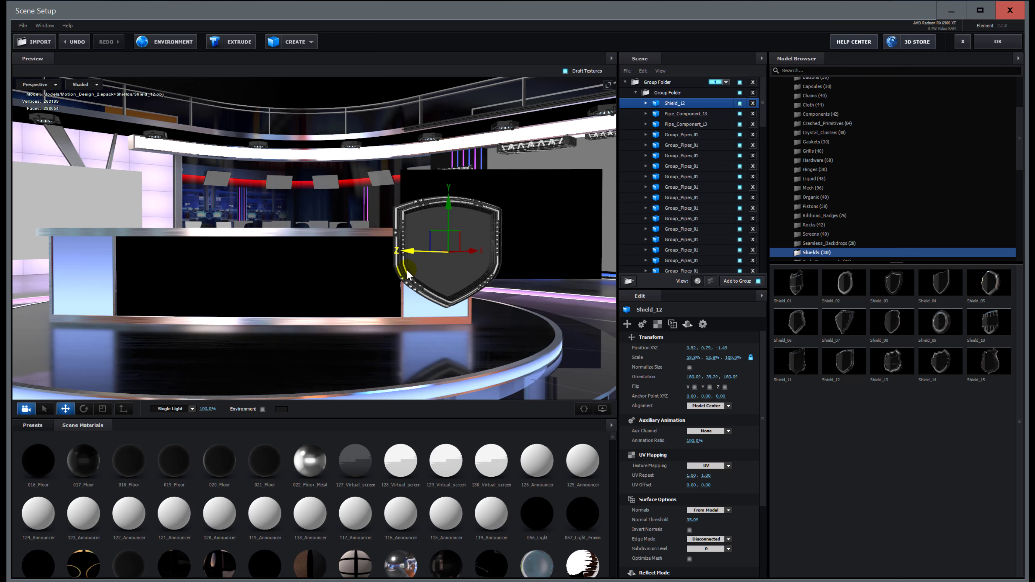
left_click_drag(386, 346, 460, 372)
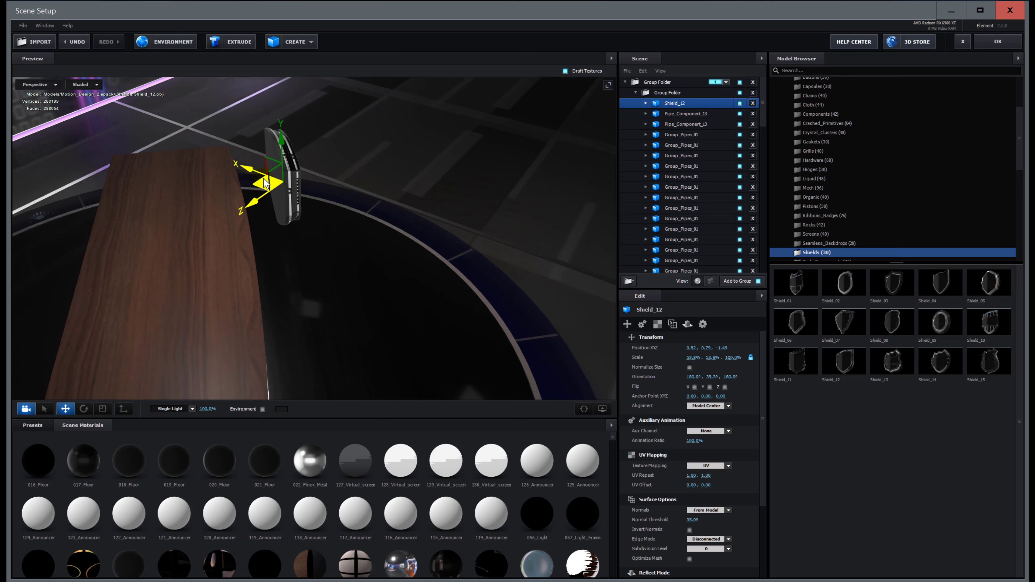
left_click_drag(266, 184, 220, 191)
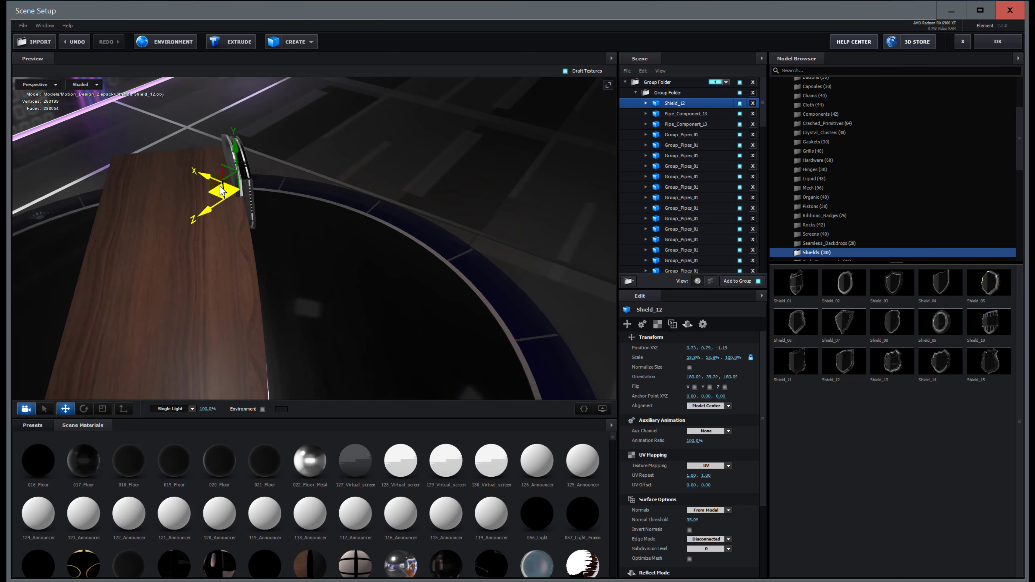
left_click_drag(336, 205, 256, 180)
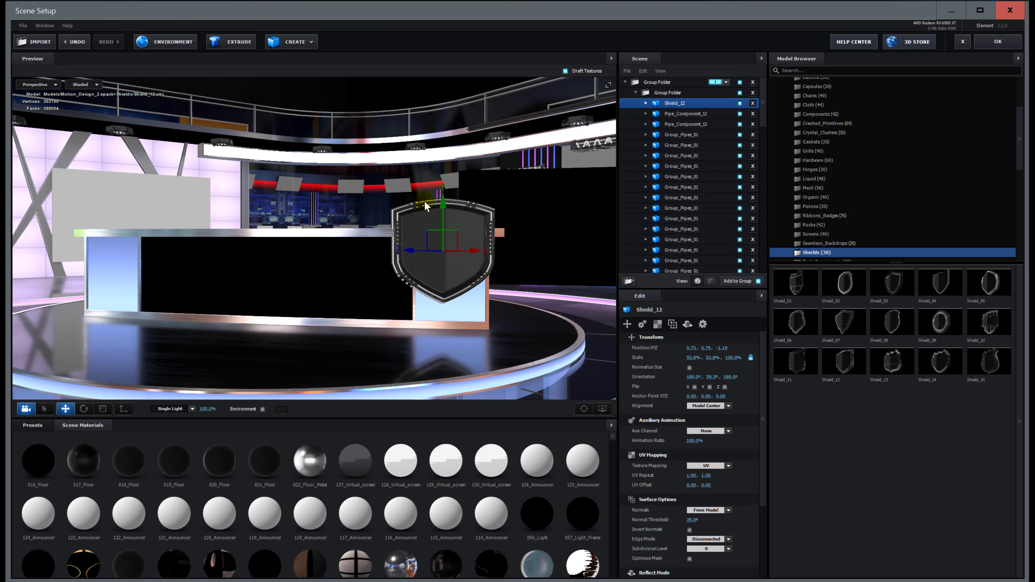
left_click_drag(443, 202, 443, 226)
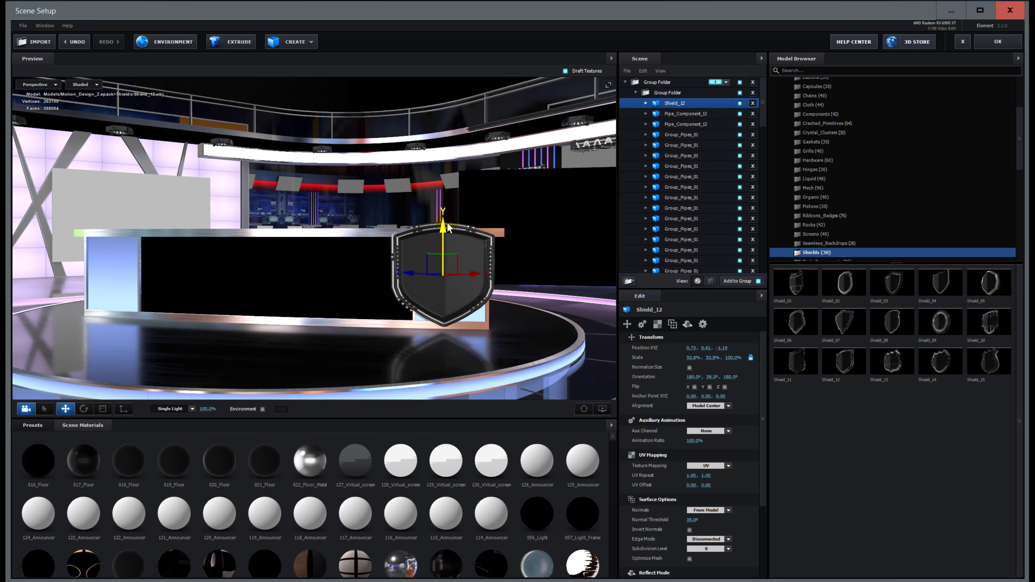
- Scale Shield_12 to about 39.2% in height and 34.4% in width to fit the desk's light panel
left_click(103, 408)
left_click_drag(431, 268, 445, 249)
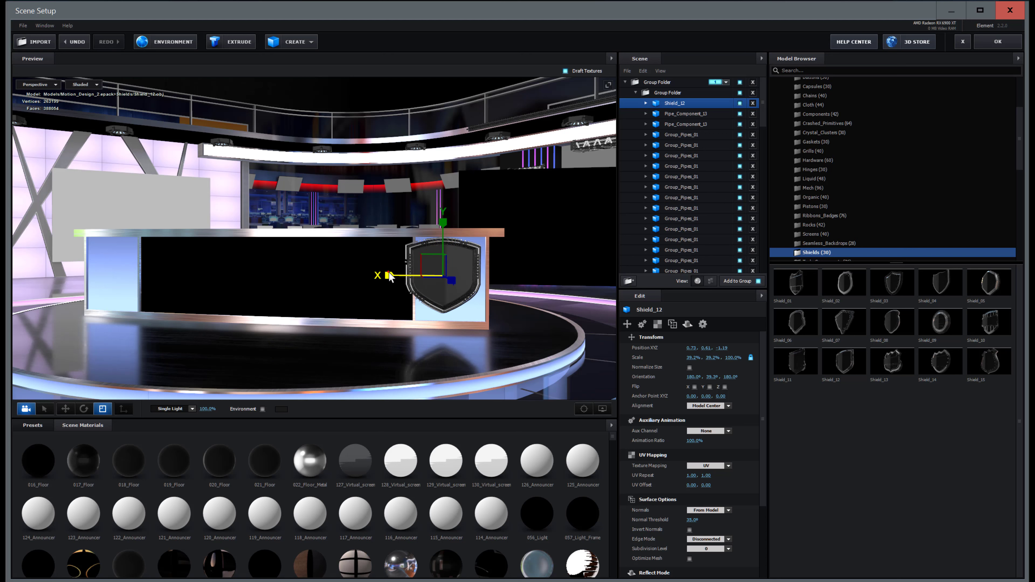
left_click_drag(389, 276, 393, 278)
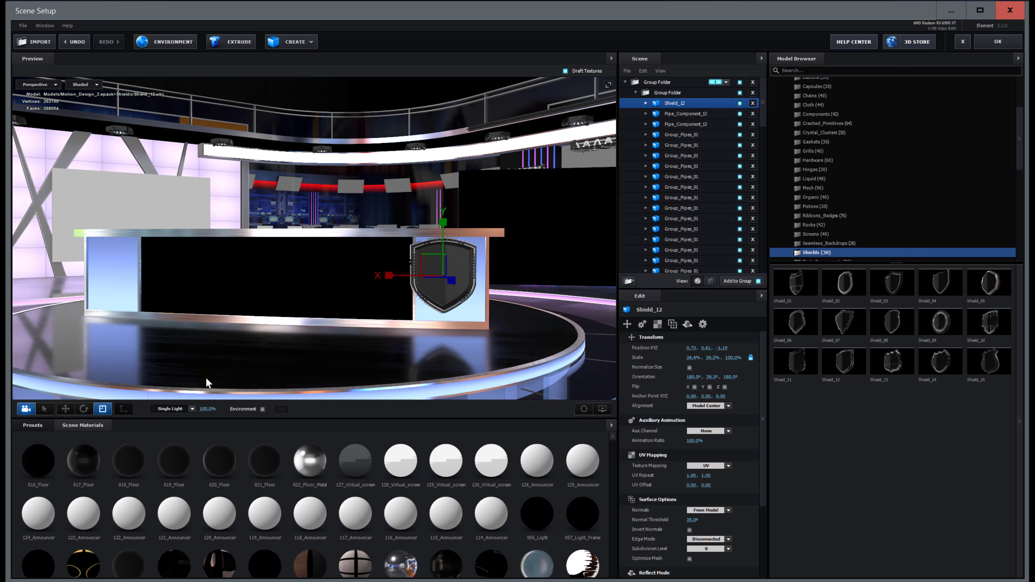
- Seat Shield_12 against the desk's light panel, at about X 0.75, Y 0.59 and Z -1.25
left_click(65, 409)
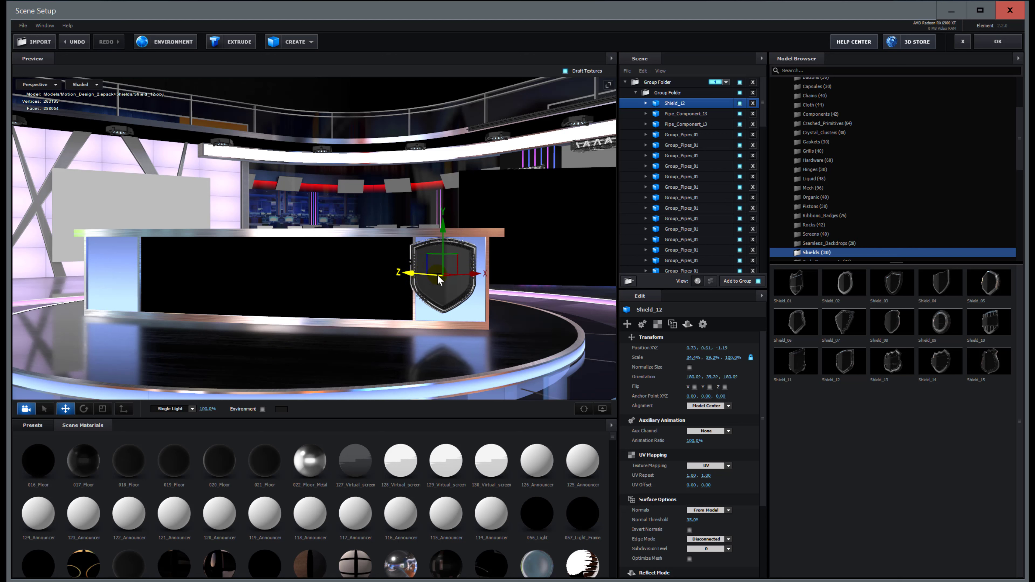
left_click_drag(436, 264, 444, 267)
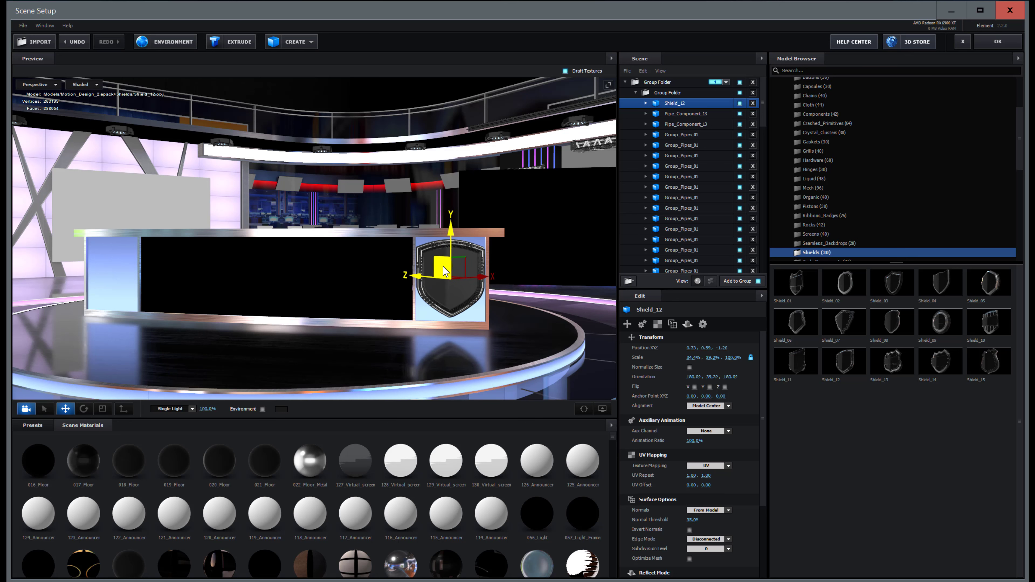
left_click_drag(416, 352, 438, 362)
left_click_drag(482, 367, 484, 367)
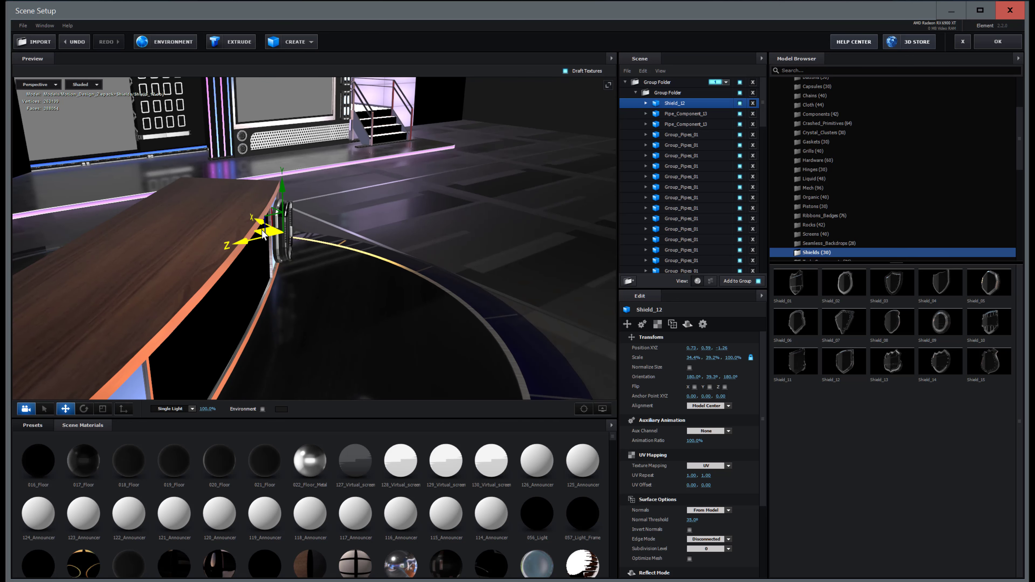
left_click_drag(262, 235, 265, 235)
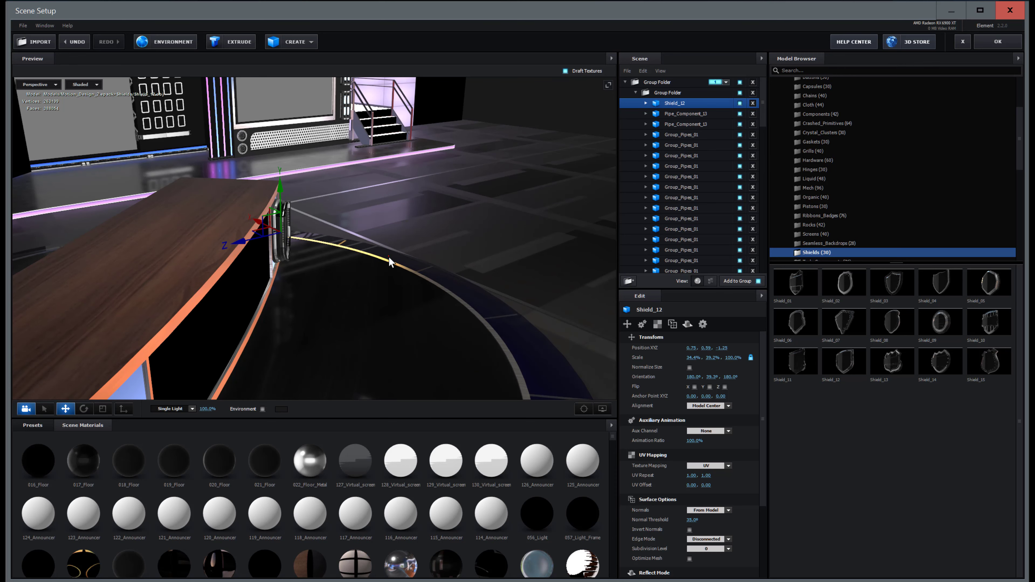
left_click_drag(389, 256, 489, 342)
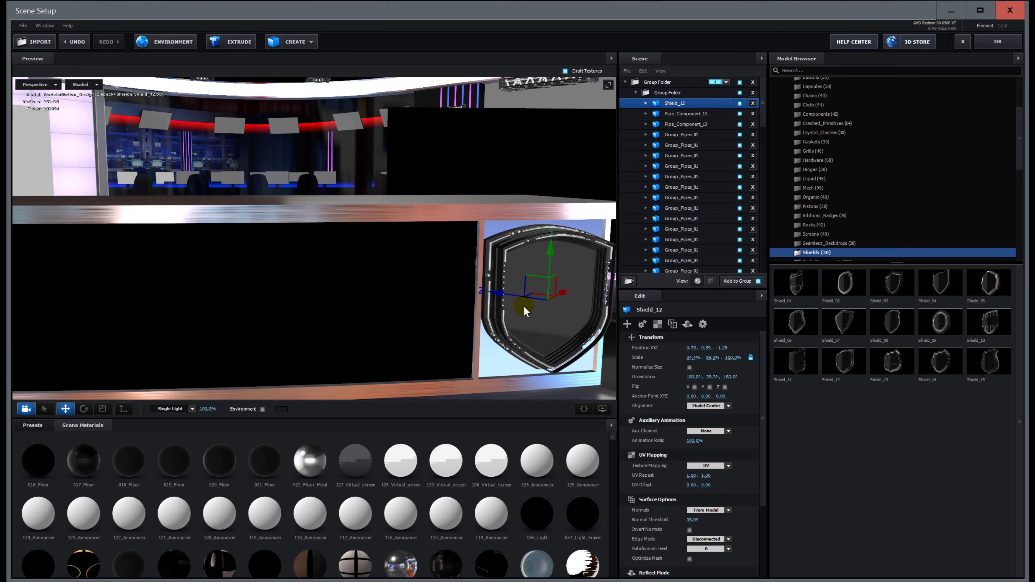
left_click_drag(524, 305, 314, 269)
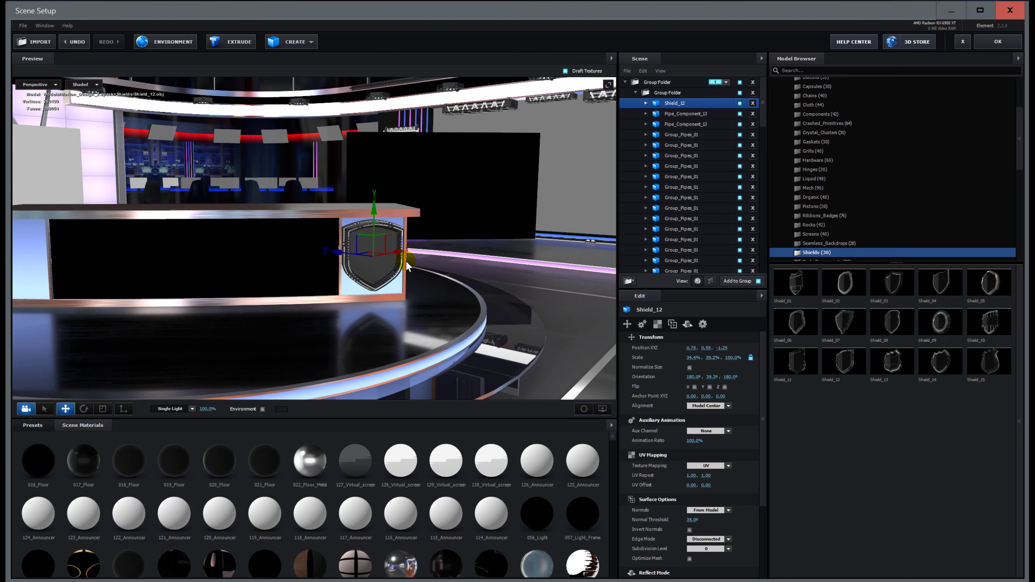
scroll(467, 269, "down", 2)
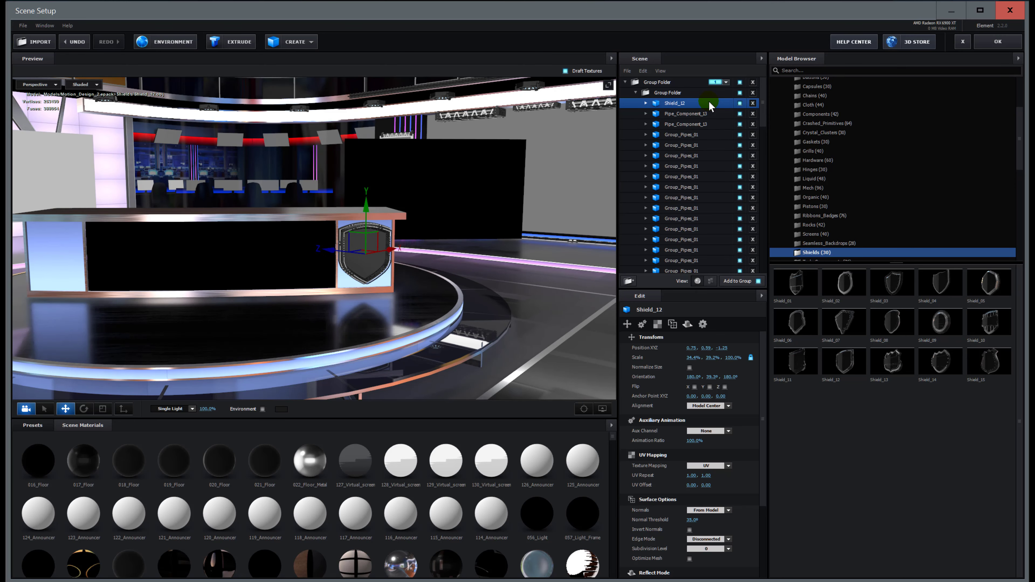
- Try to duplicate Shield_12 and move the copy along Z toward the light panel at the desk's other end
key("ctrl+d")
mouse_move(378, 269)
left_mouse_down()
mouse_move(330, 270)
mouse_move(314, 259)
mouse_move(397, 273)
mouse_move(381, 259)
left_mouse_up()
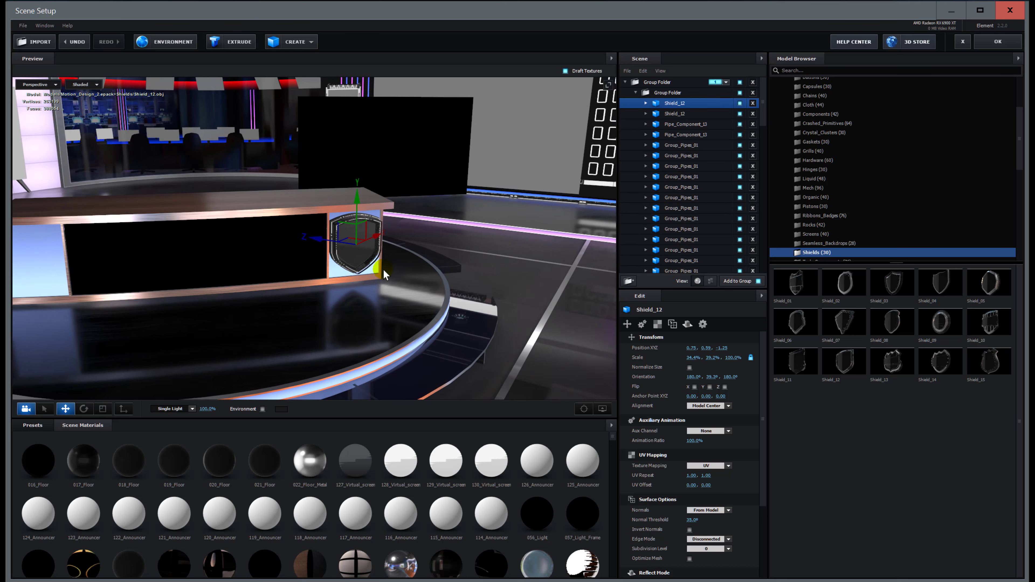
left_click_drag(307, 236, 32, 236)
left_click_drag(115, 316, 208, 326)
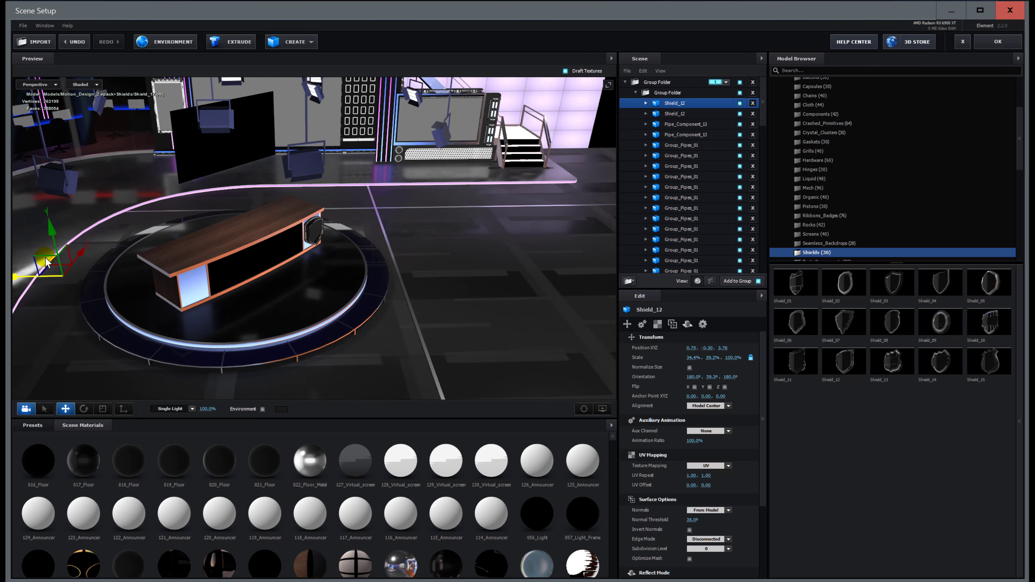
left_click_drag(56, 270, 268, 269)
scroll(384, 241, "up", 10)
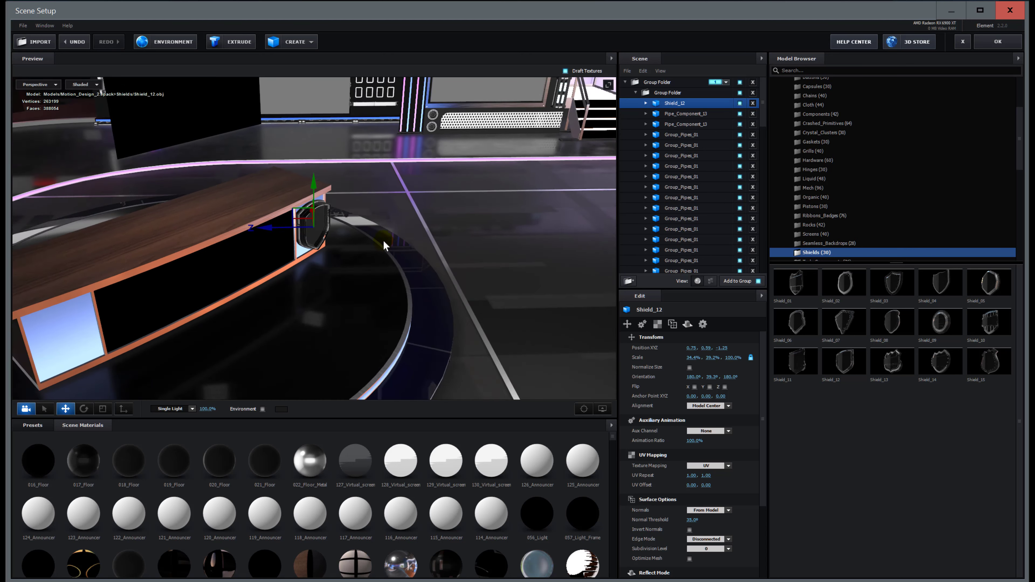
- Create a primitive sphere in the studio scene, keeping its default diameter of 1.00
left_click_drag(426, 204, 341, 230)
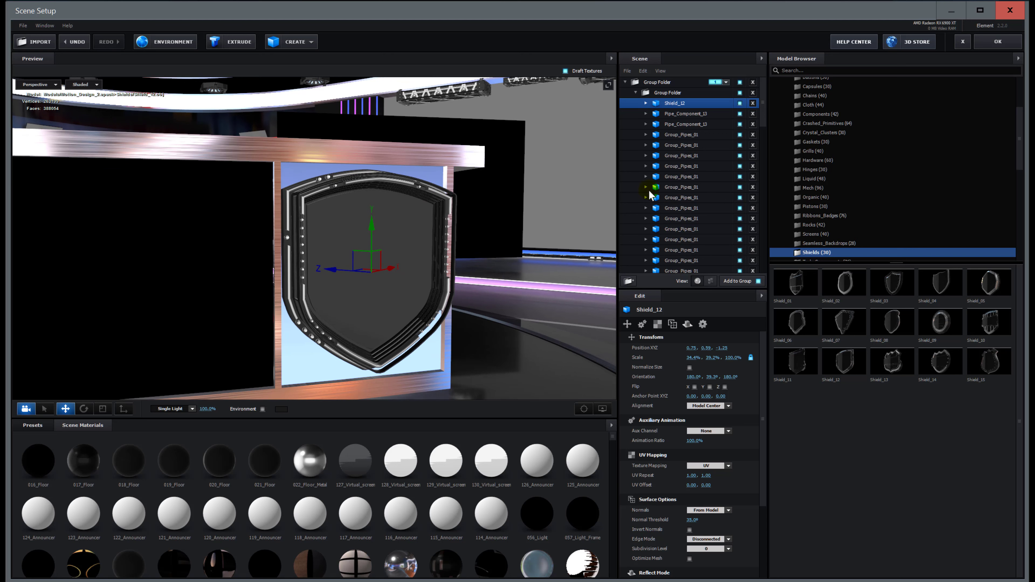
left_click(67, 498)
left_click(303, 42)
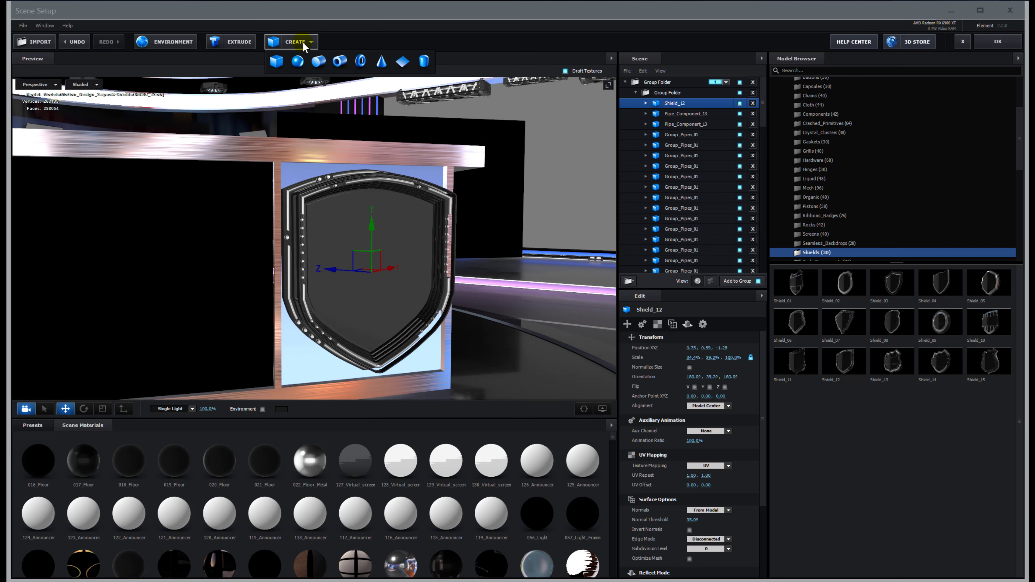
left_click(297, 61)
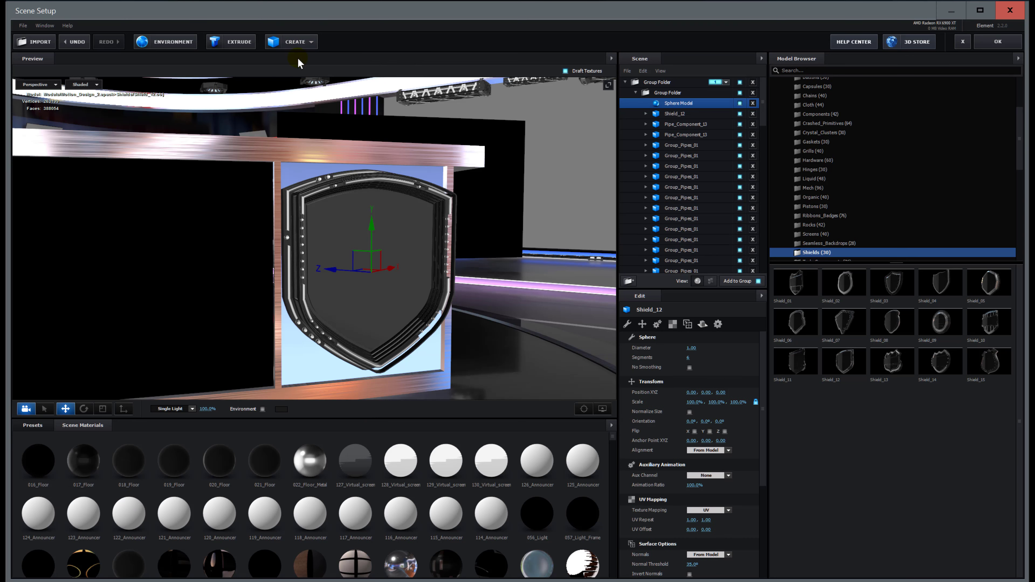
scroll(369, 259, "down", 10)
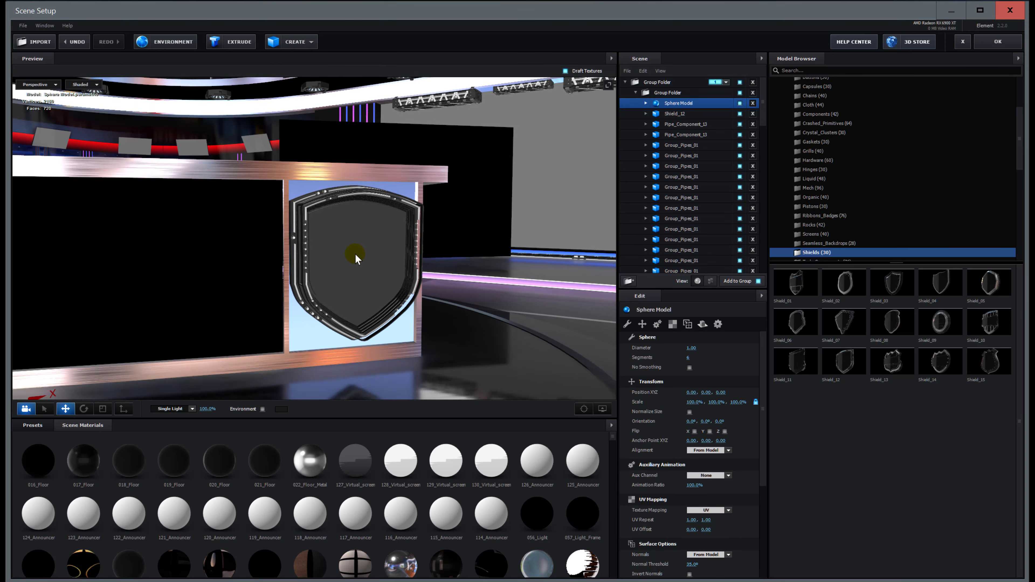
scroll(212, 288, "up", 2)
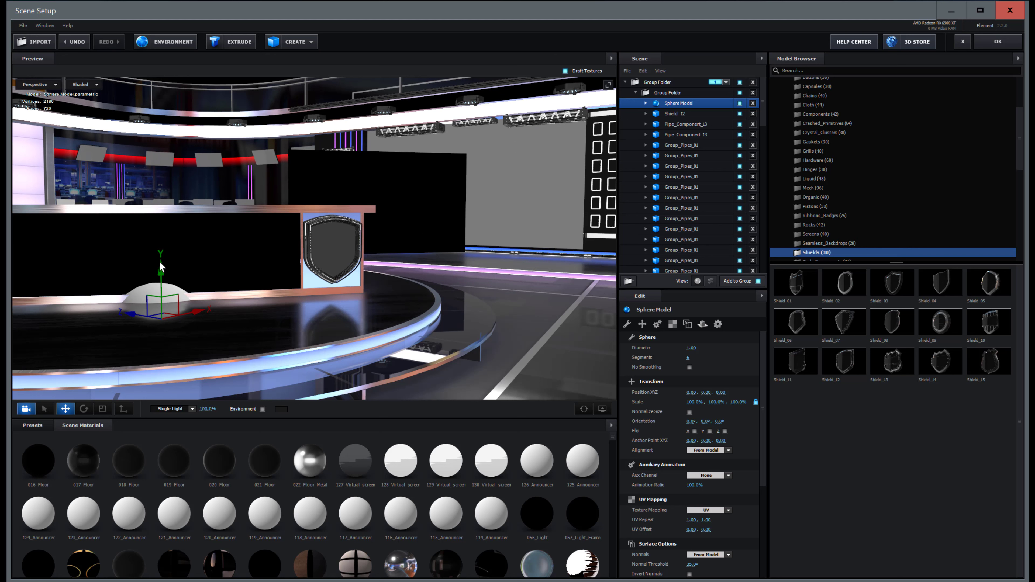
- Move the sphere to the shield on the end of the desk, at about 0.80, 0.53, -1.20
left_click_drag(163, 270, 159, 188)
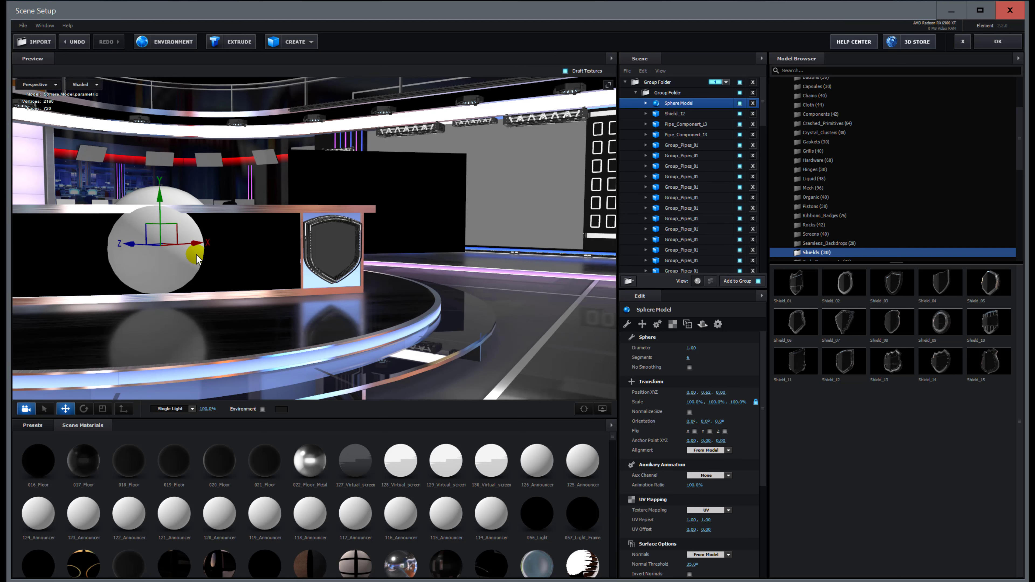
left_click_drag(197, 246, 387, 284)
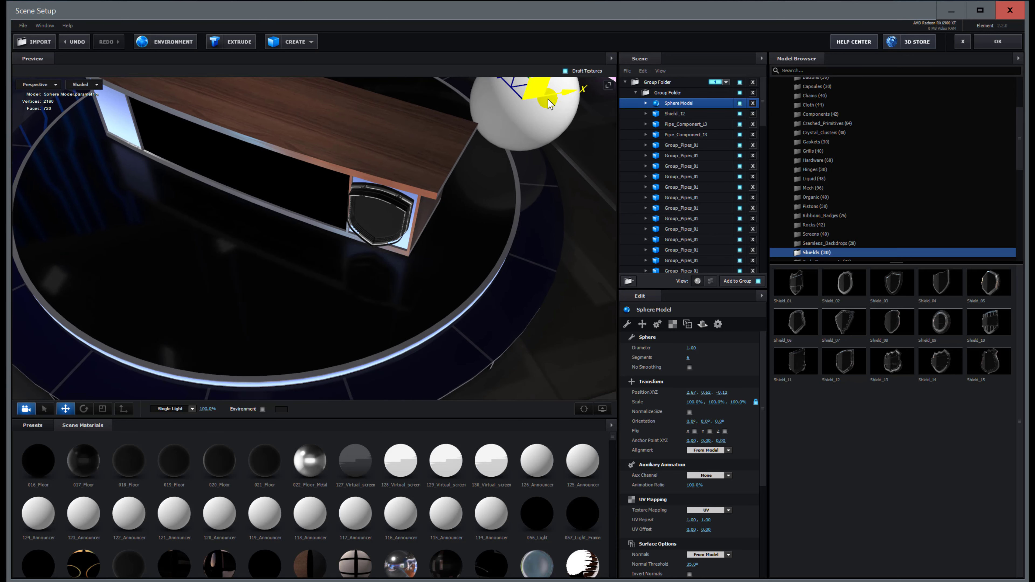
left_click_drag(565, 96, 377, 120)
left_click_drag(462, 165, 418, 274)
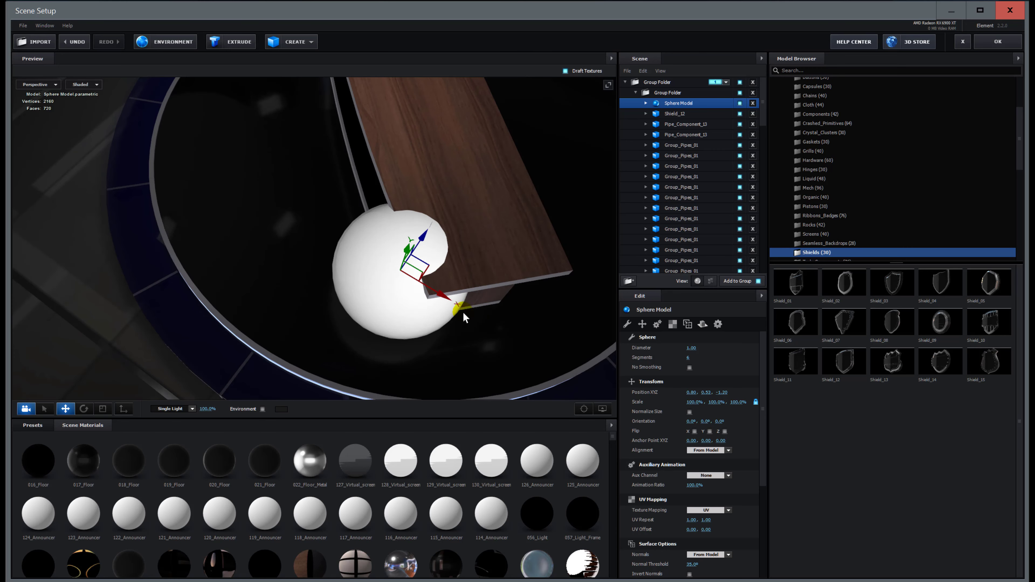
left_click_drag(446, 352, 483, 305)
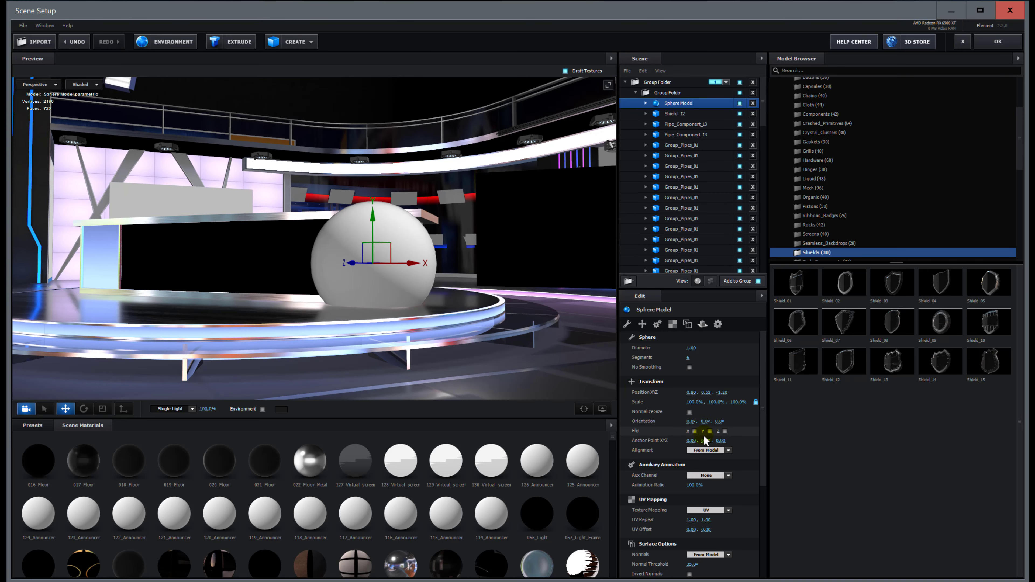
- Scale the sphere uniformly to 43.5% and centre it within the shield, at about X 0.76 and Y 0.61
left_click_drag(698, 402, 657, 412)
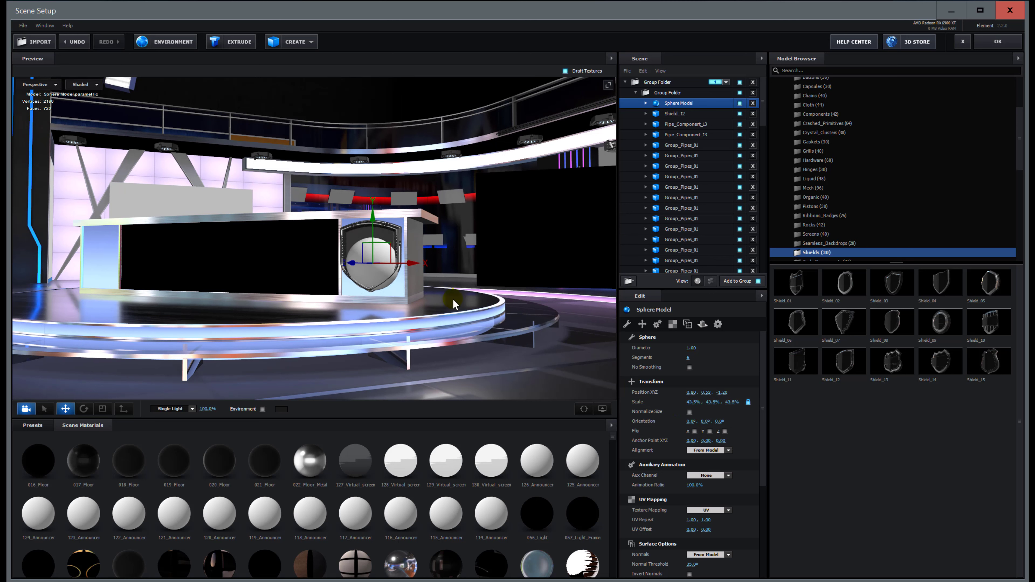
left_click_drag(372, 227, 372, 217)
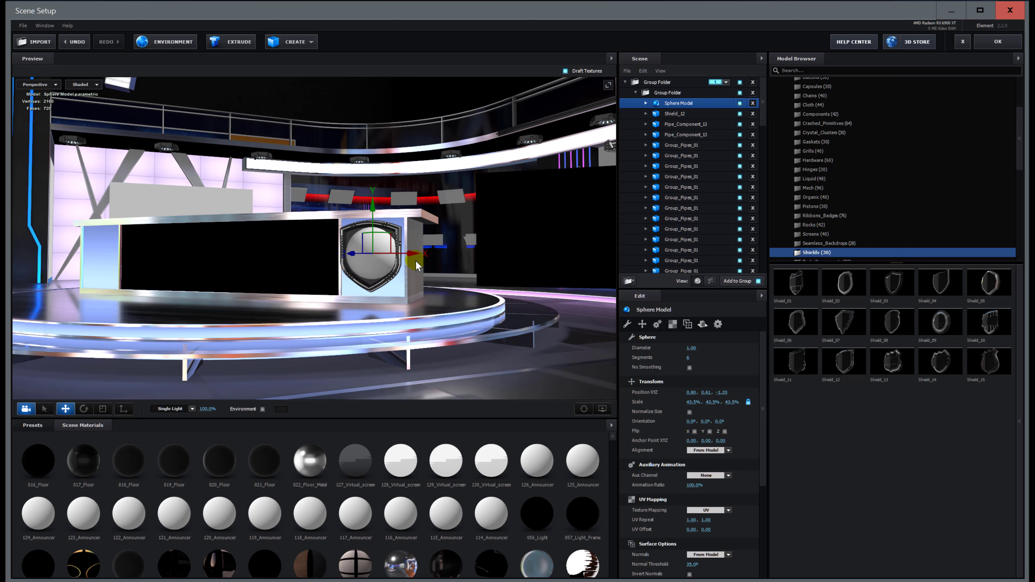
left_click_drag(413, 254, 408, 253)
- Shift the sphere along Z to about -1.22 and reduce its uniform scale to 32.5% so it fits inside the shield
left_click_drag(451, 281, 502, 296)
scroll(384, 269, "up", 5)
scroll(387, 289, "up", 4)
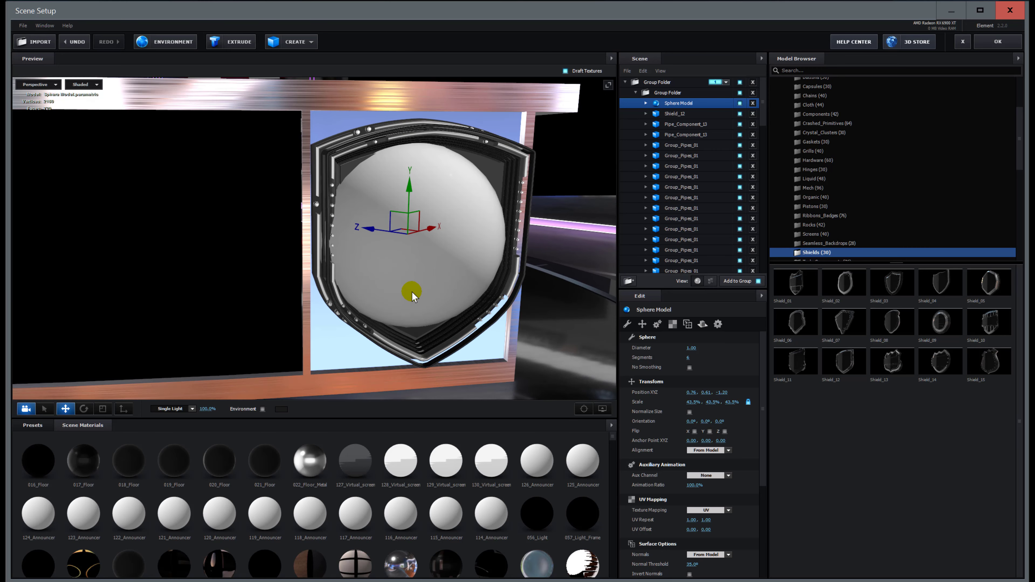
left_click_drag(438, 269, 431, 269)
scroll(426, 269, "up", 3)
left_click_drag(477, 239, 487, 244)
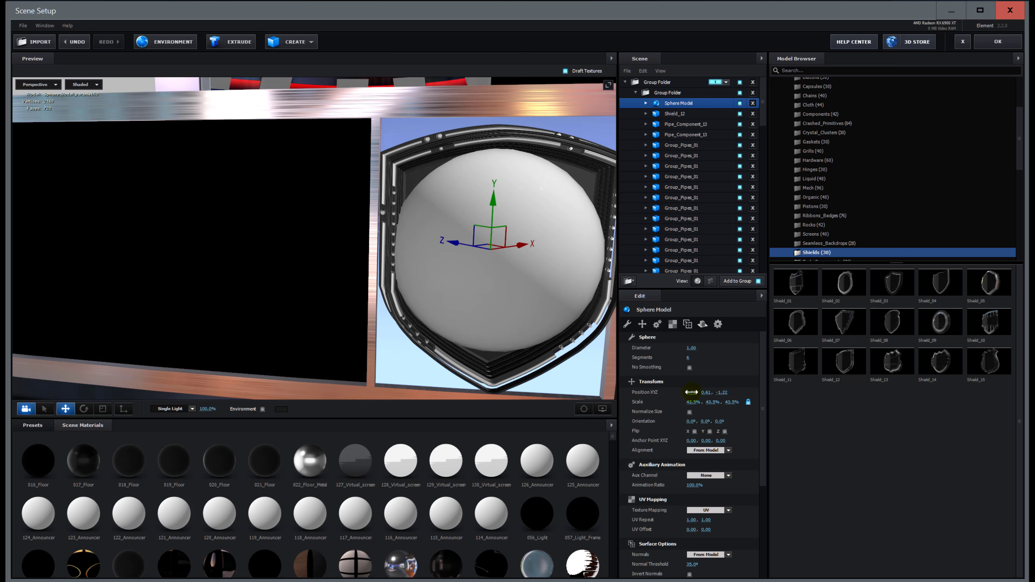
left_click_drag(692, 402, 686, 403)
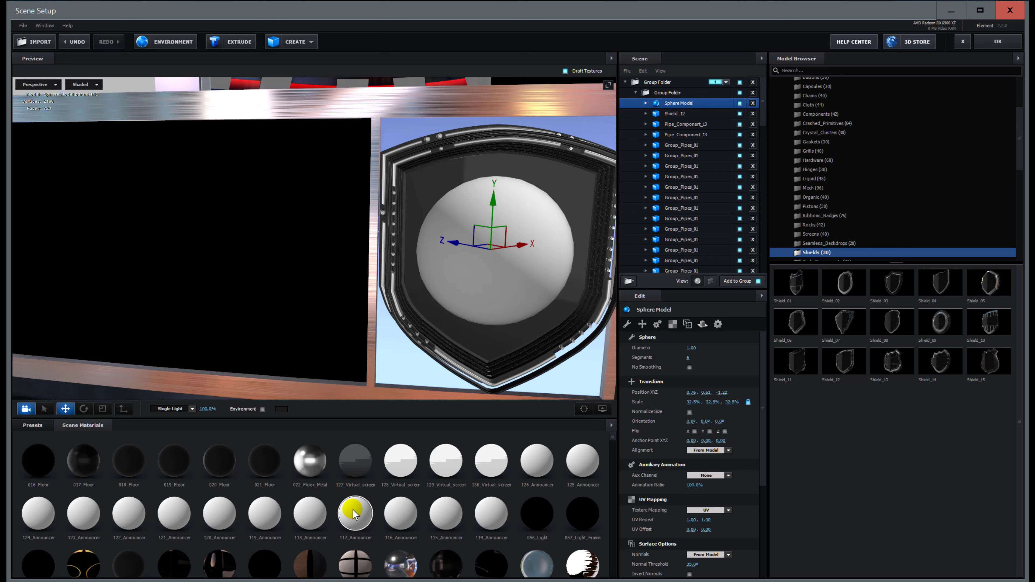
- Apply the Glass material preset to the sphere
left_click(33, 426)
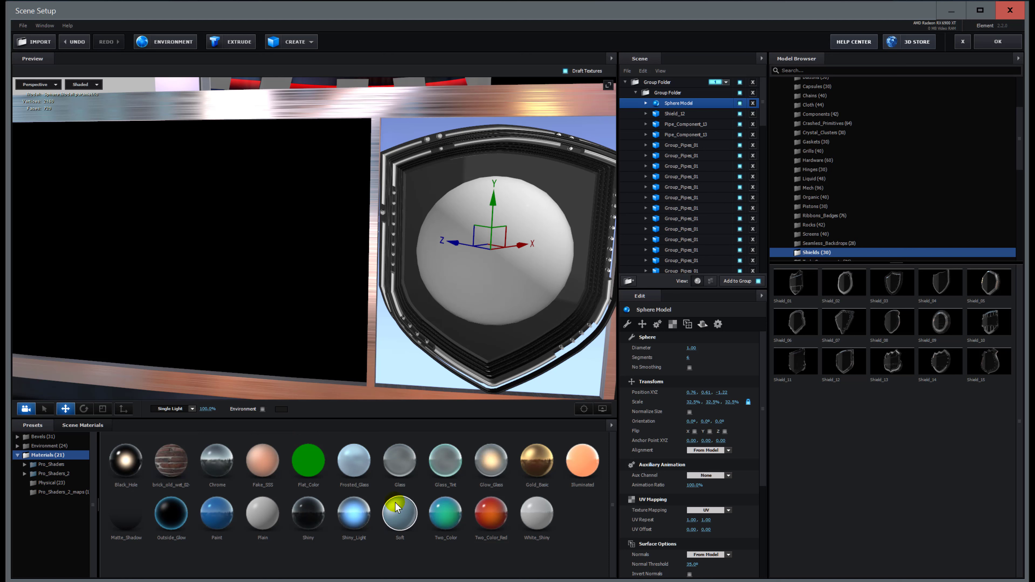
mouse_move(396, 462)
left_mouse_down()
mouse_move(482, 326)
mouse_move(486, 261)
mouse_move(516, 351)
mouse_move(512, 391)
left_mouse_up()
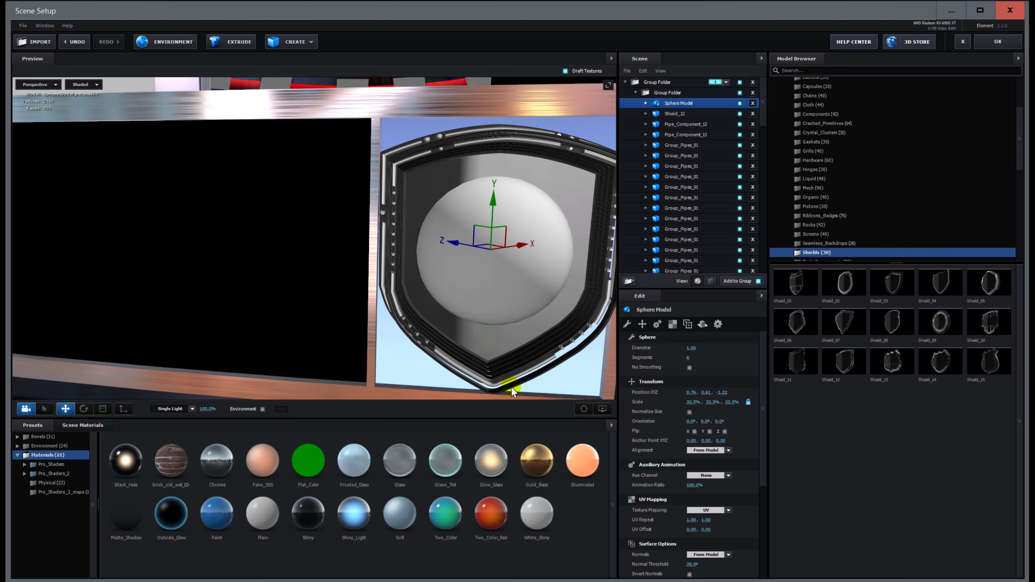
left_click(77, 43)
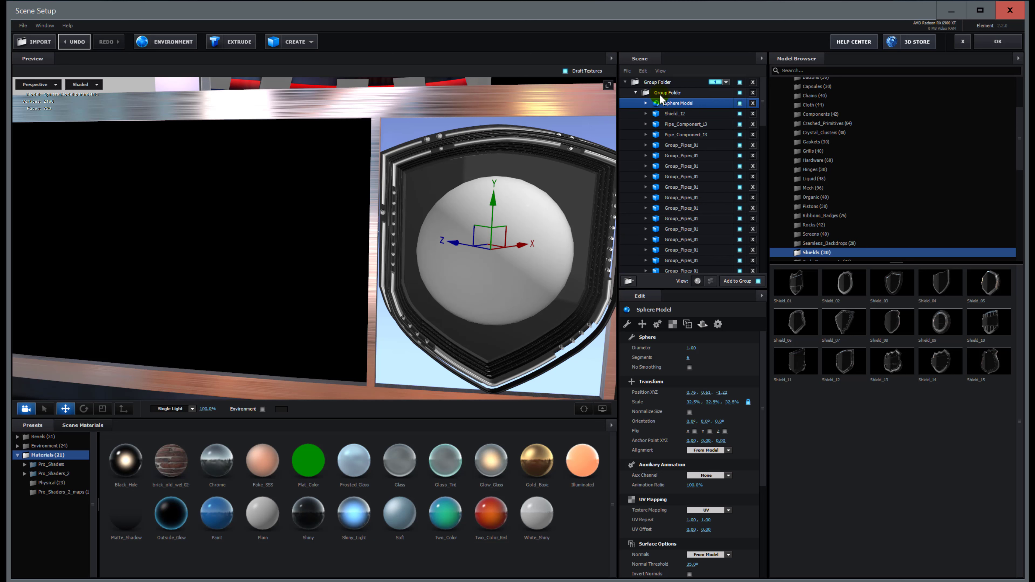
left_click(645, 103)
left_click(683, 114)
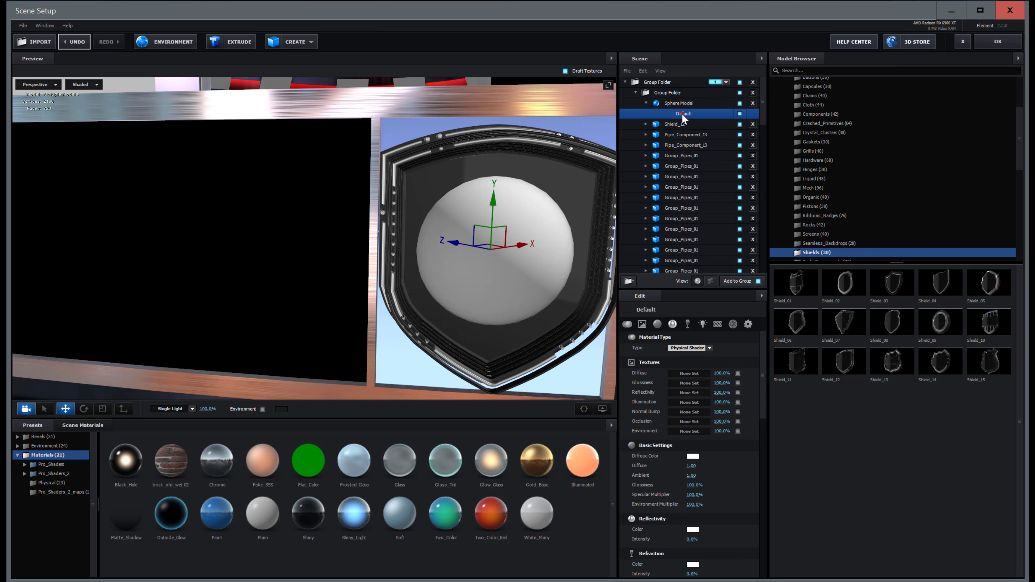
left_click(400, 459)
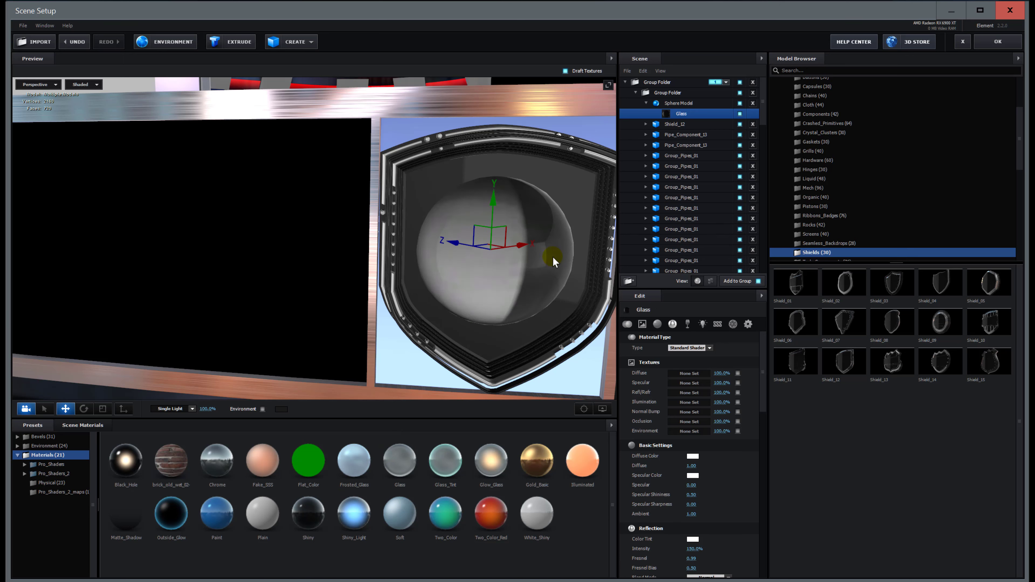
left_click_drag(557, 326, 530, 260)
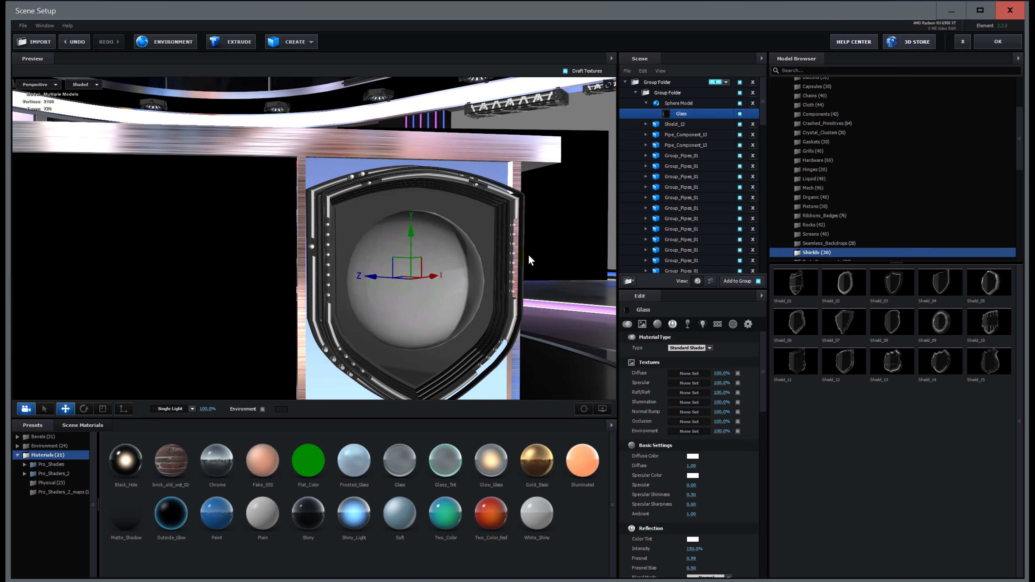
- Replace the Gloss_Black material on the shield's inner face with the Gold_Basic preset
left_click(481, 214)
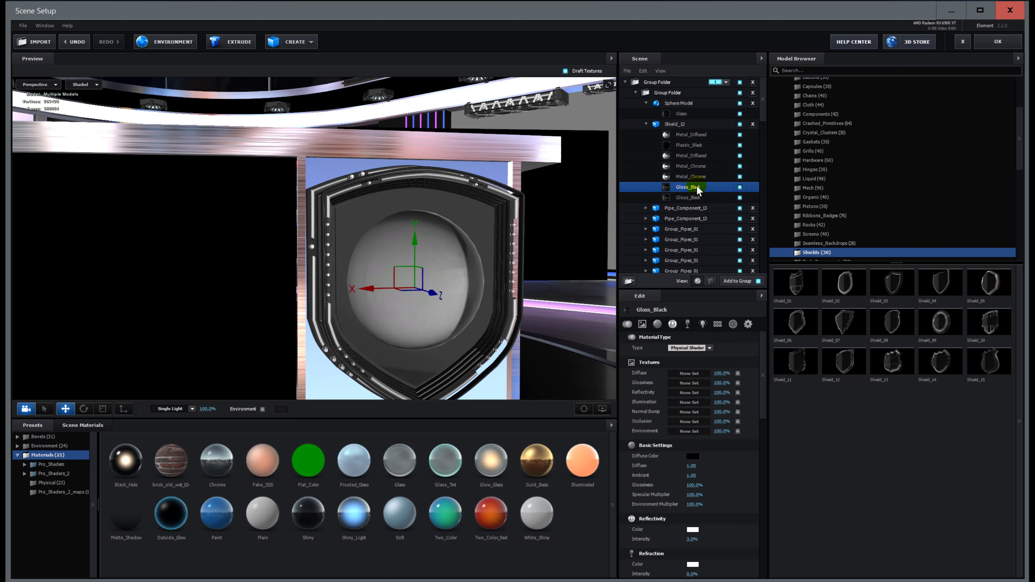
left_click(540, 468)
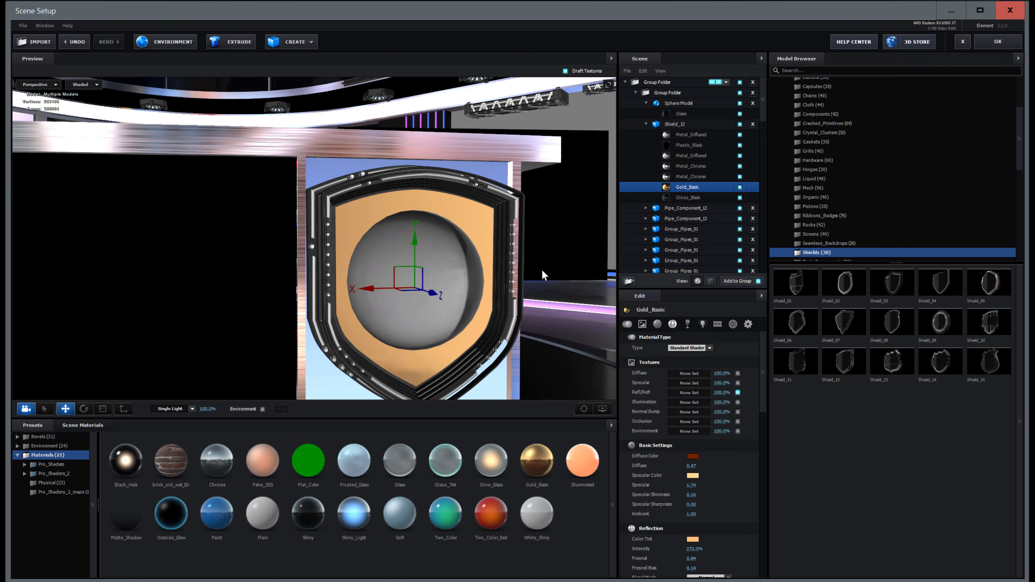
mouse_move(542, 269)
left_mouse_down()
mouse_move(505, 271)
mouse_move(548, 266)
mouse_move(550, 277)
mouse_move(531, 277)
mouse_move(535, 268)
left_mouse_up()
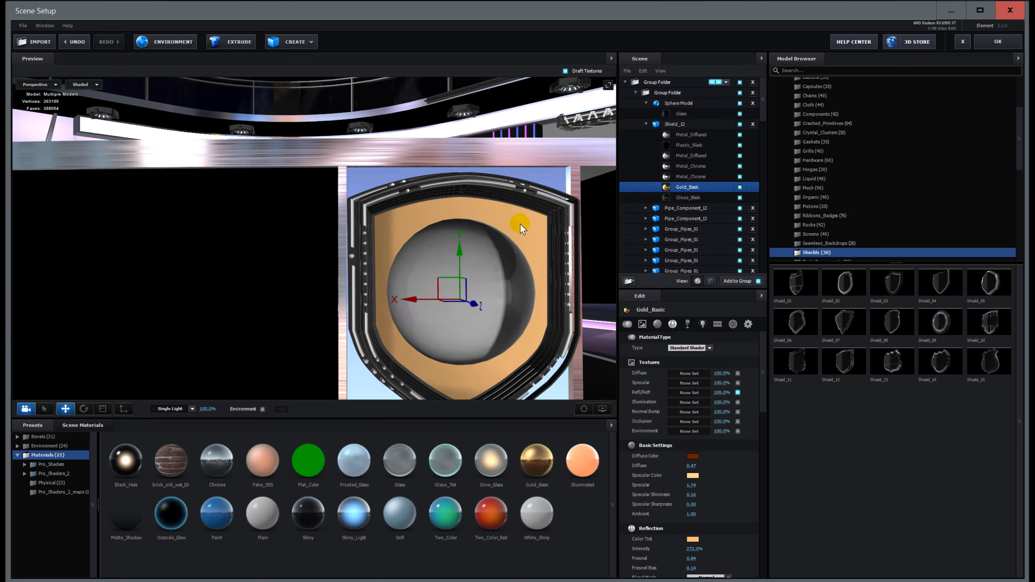
mouse_move(538, 269)
left_mouse_down()
mouse_move(538, 256)
mouse_move(538, 265)
left_mouse_up()
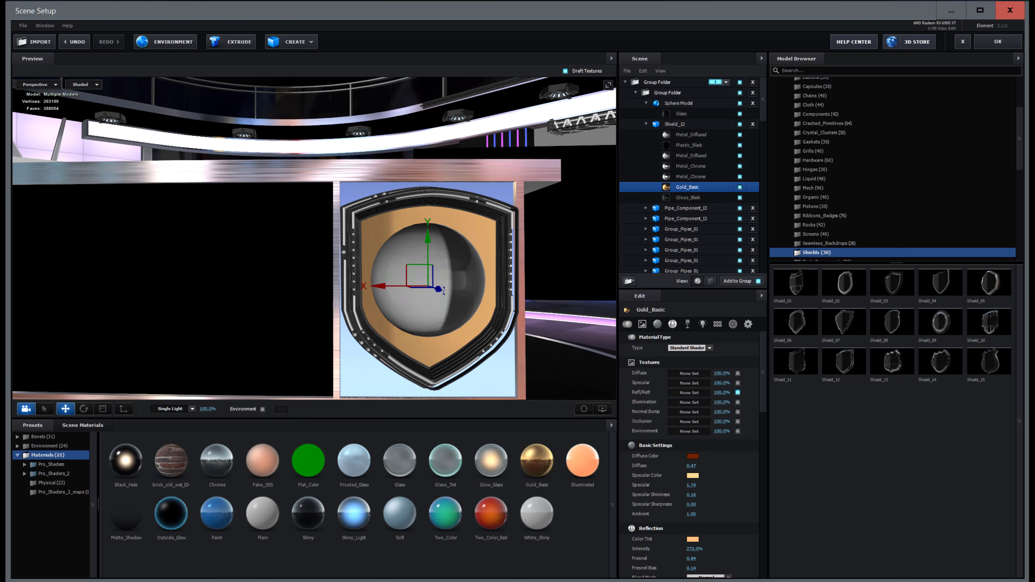
- Switch to the web browser to view the RedArtMedia1 channel banner as a reference, and return to the scene
key("alt+Tab")
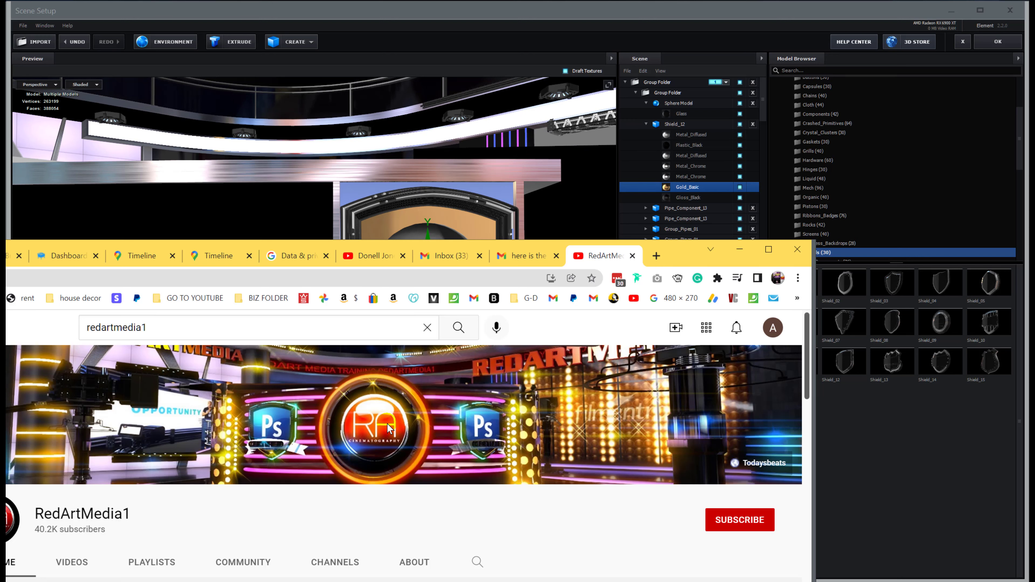
left_click(615, 321)
left_click(740, 247)
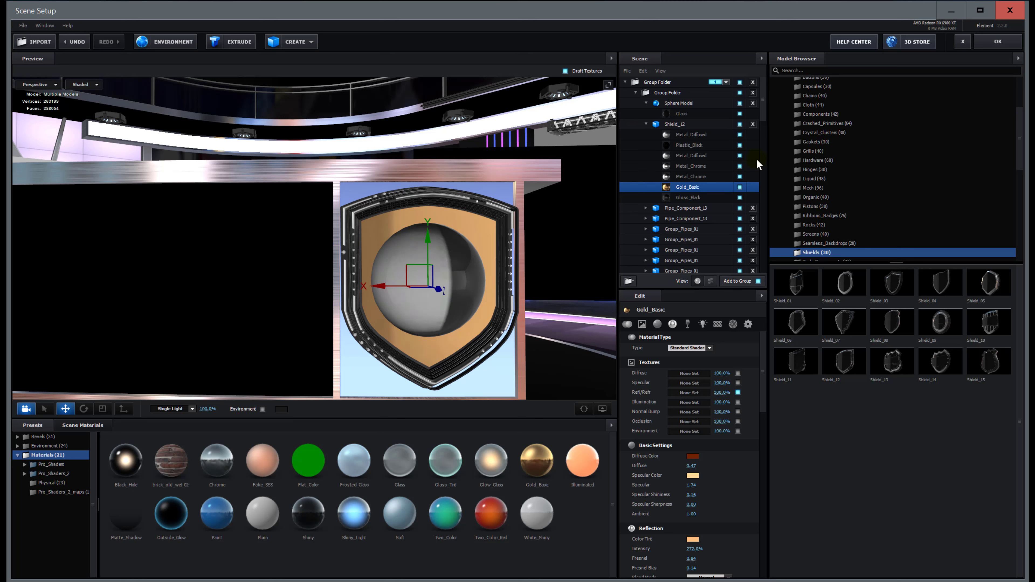
- Delete the sphere model and open the diffuse texture channel of the shield's Gold_Basic material
left_click(753, 103)
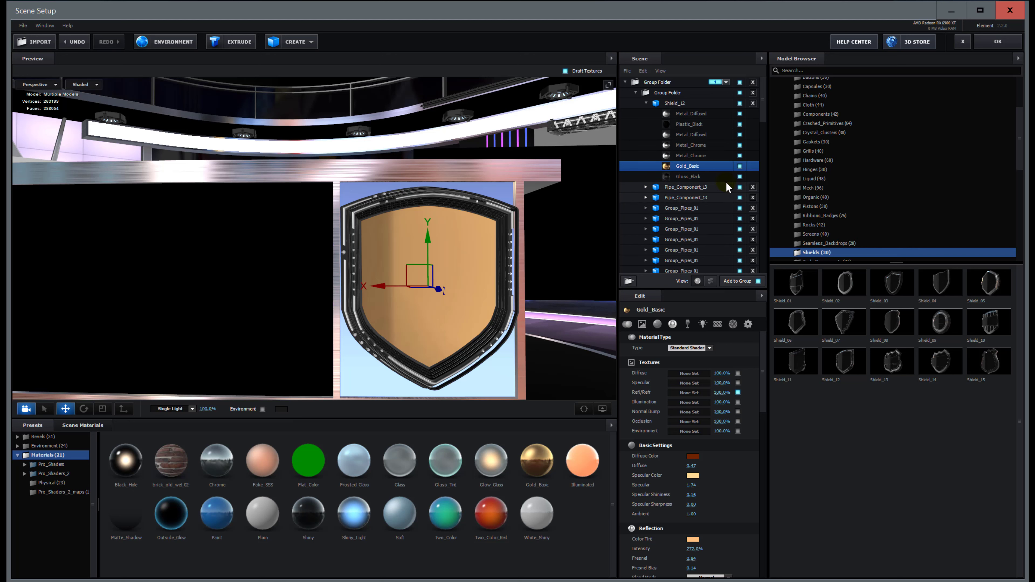
left_click(688, 374)
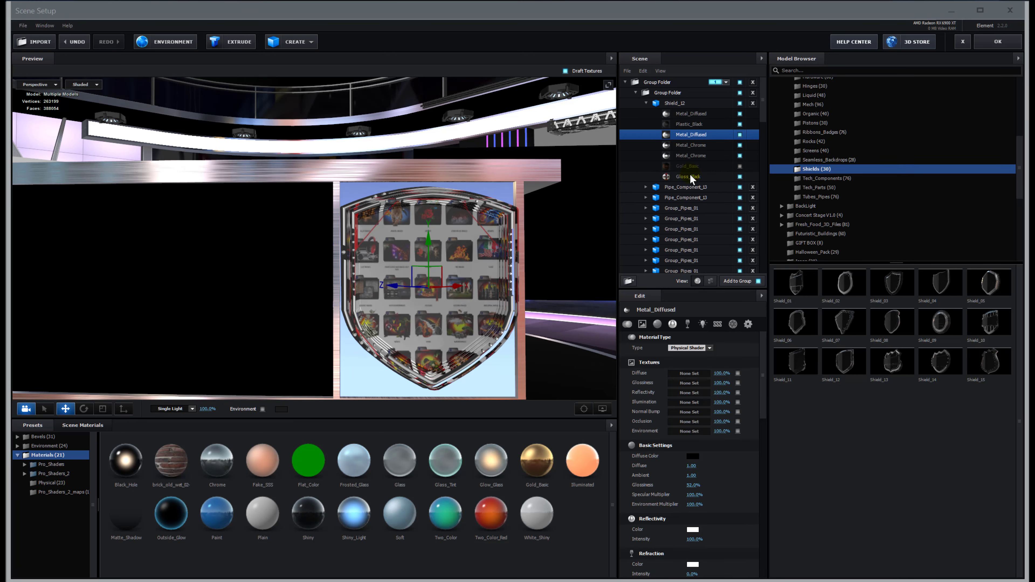
- Toggle the shield's Gloss_Black material off and on, and lower its Diffuse value to 0.00
left_click(689, 177)
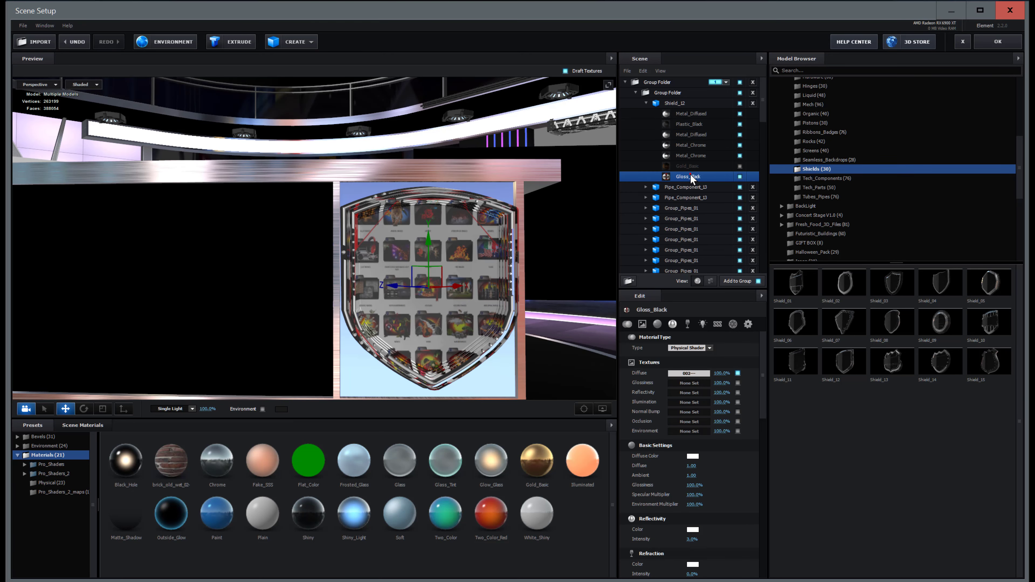
left_click(739, 177)
left_click(740, 177)
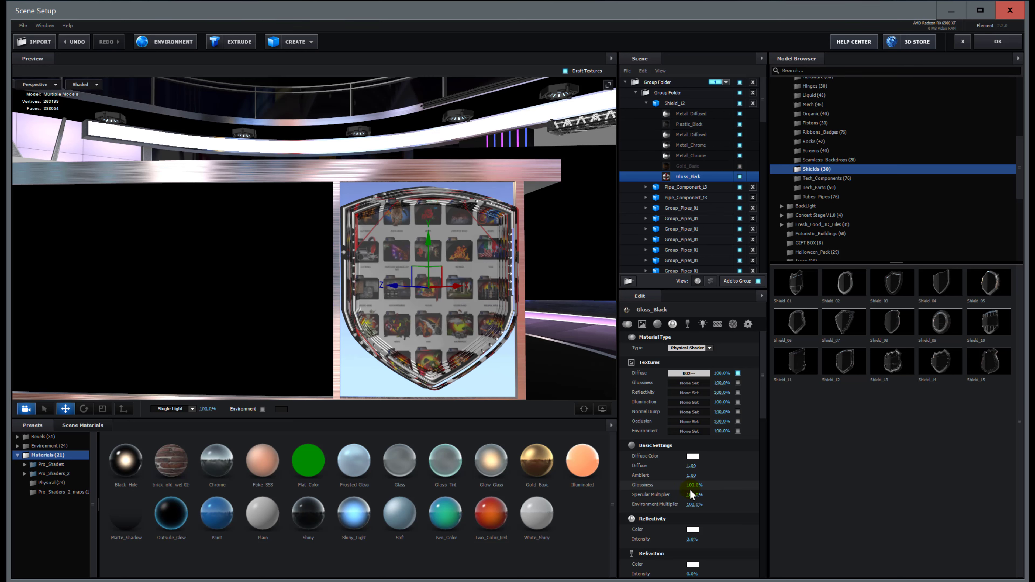
left_click_drag(705, 468, 452, 465)
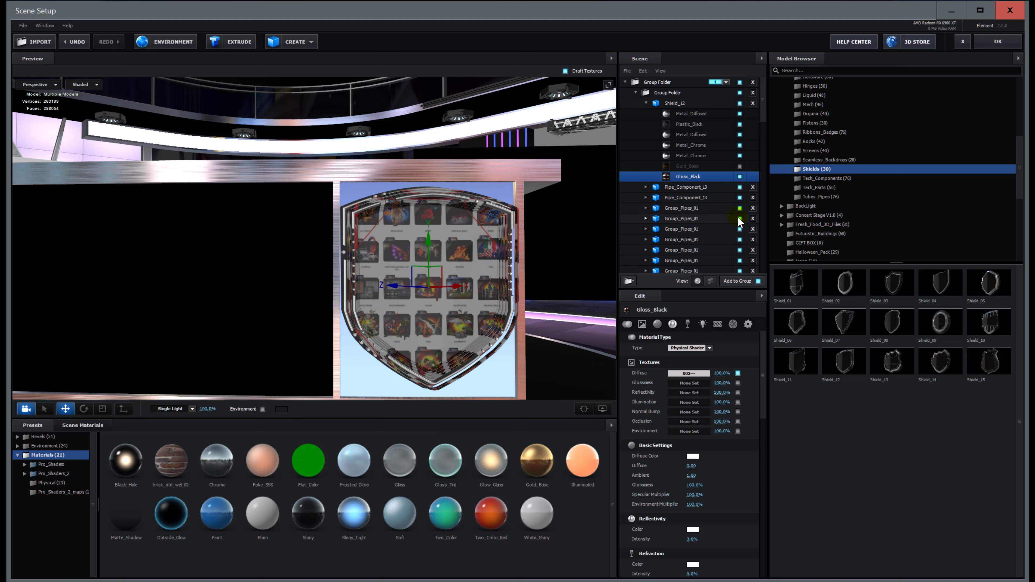
- Toggle the Gold_Basic material's visibility on and back off, and reselect Gloss_Black
left_click(694, 166)
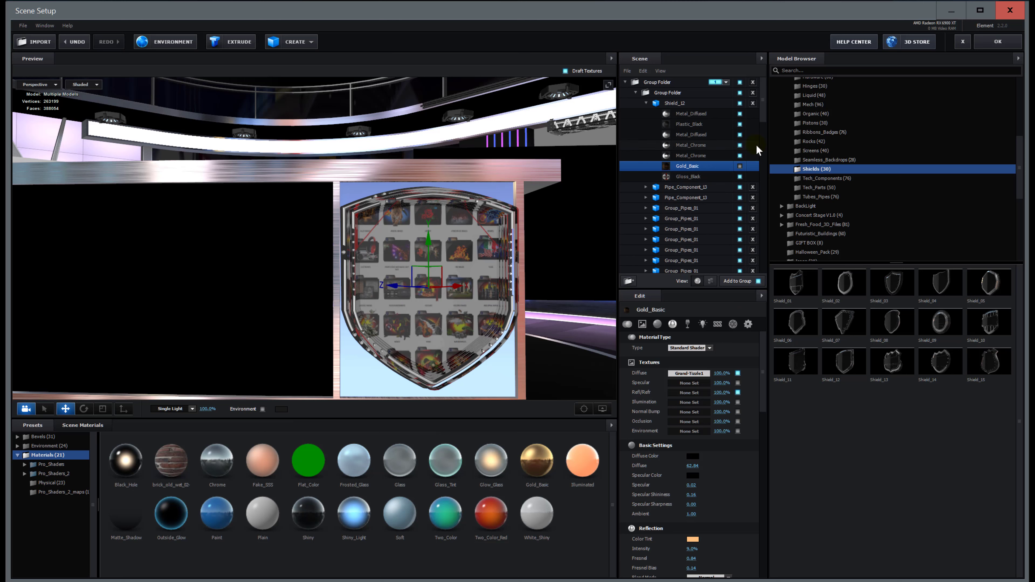
left_click(740, 168)
left_click(702, 179)
left_click(740, 166)
left_click(711, 179)
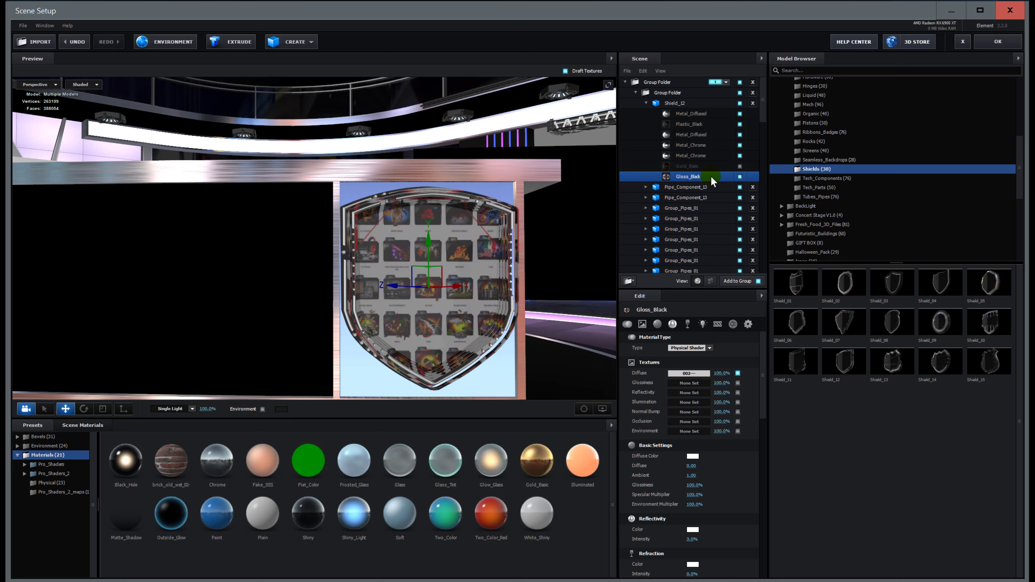
- Set the Gloss_Black material's Diffuse value to 0.01
left_click(590, 321)
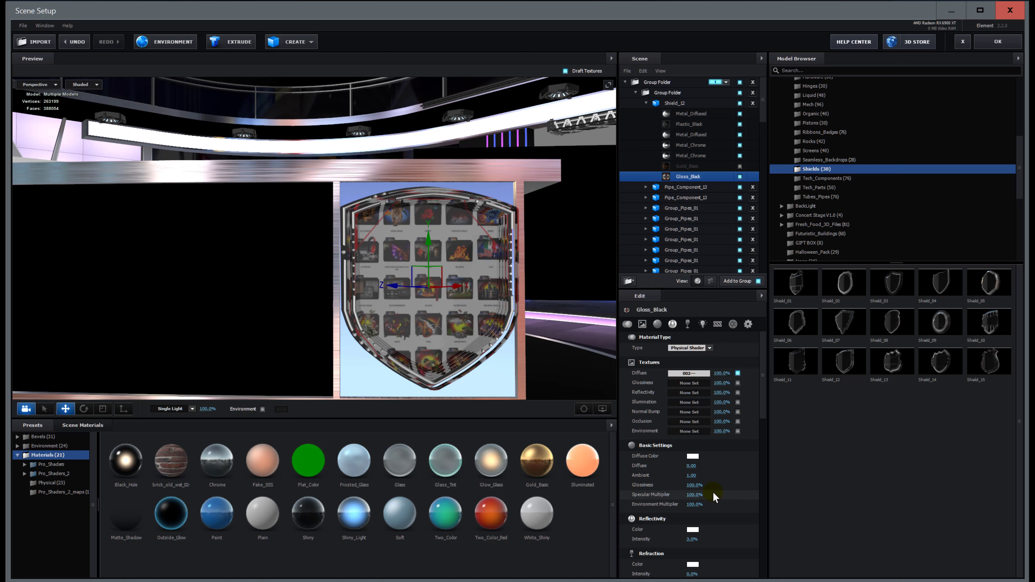
left_click_drag(691, 465, 635, 478)
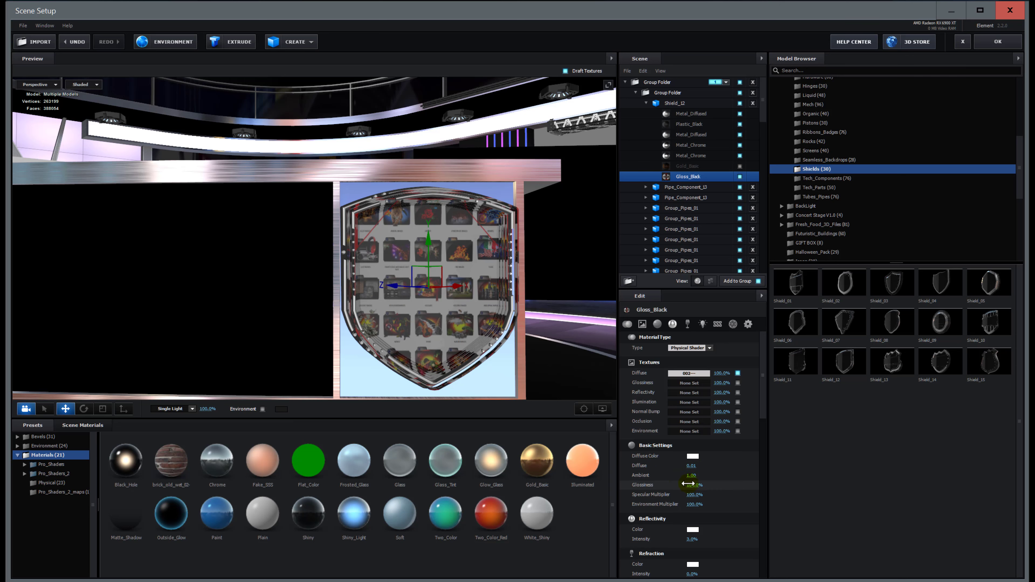
mouse_move(553, 268)
left_mouse_down()
mouse_move(542, 284)
mouse_move(571, 249)
mouse_move(553, 275)
left_mouse_up()
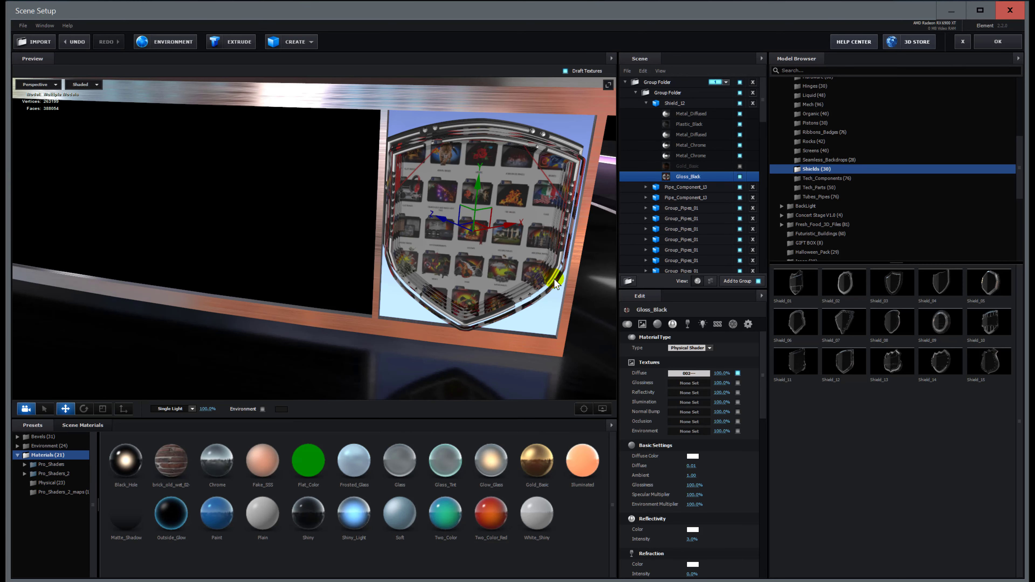
scroll(542, 272, "down", 5)
mouse_move(412, 233)
left_mouse_down()
mouse_move(447, 269)
mouse_move(446, 245)
mouse_move(417, 252)
left_mouse_up()
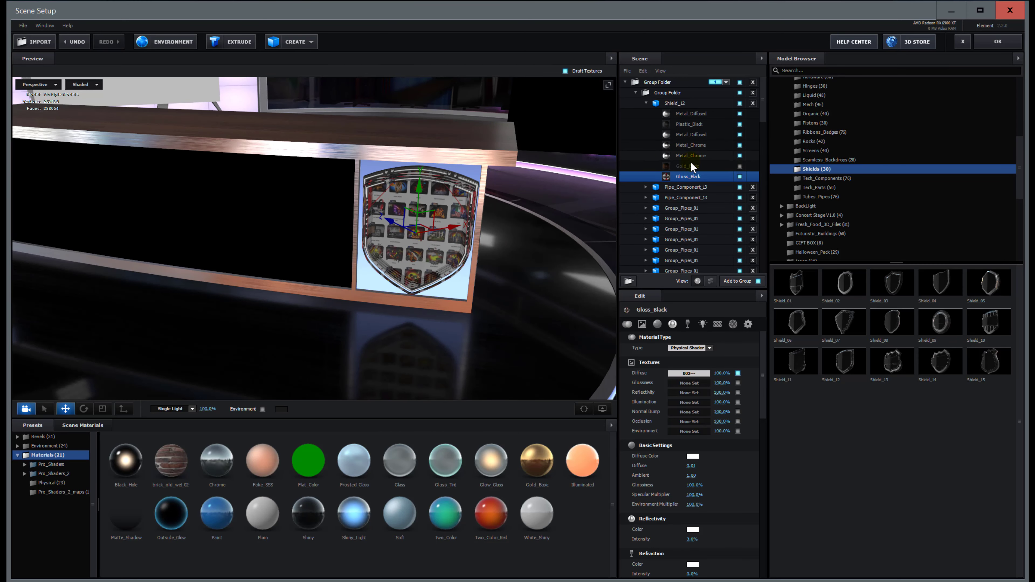
- Replace the image in the Gloss_Black material's diffuse texture channel with Grand-Tizzle1.jpg from the JOB LEADS folder on Local Disk (M:)
left_click(697, 375)
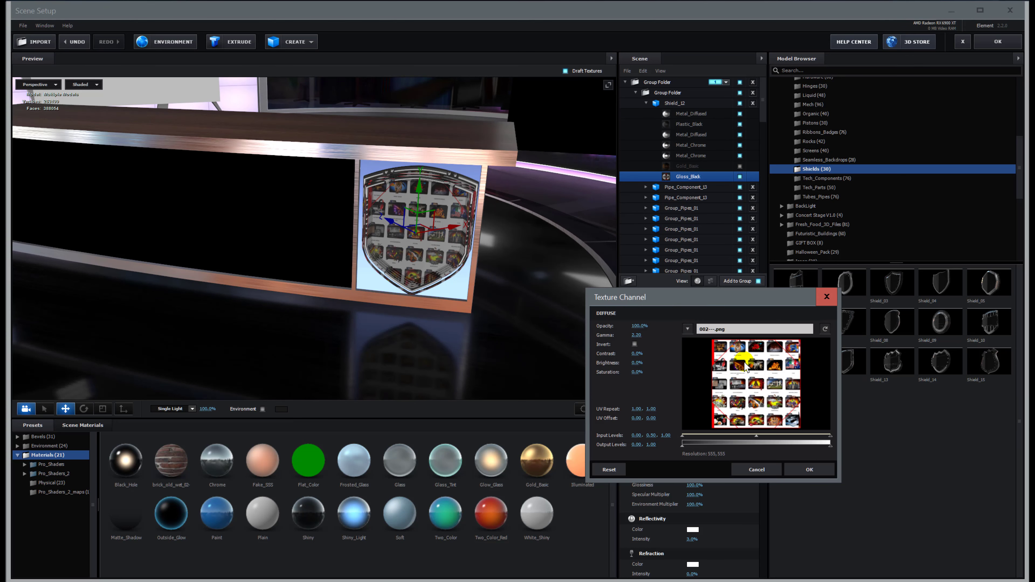
left_click(745, 330)
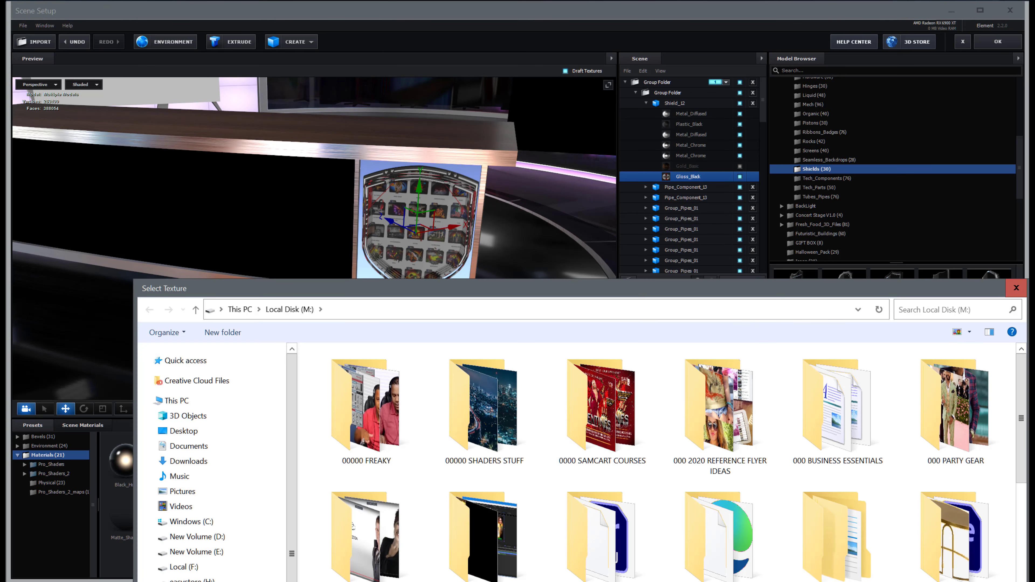
double_click(584, 420)
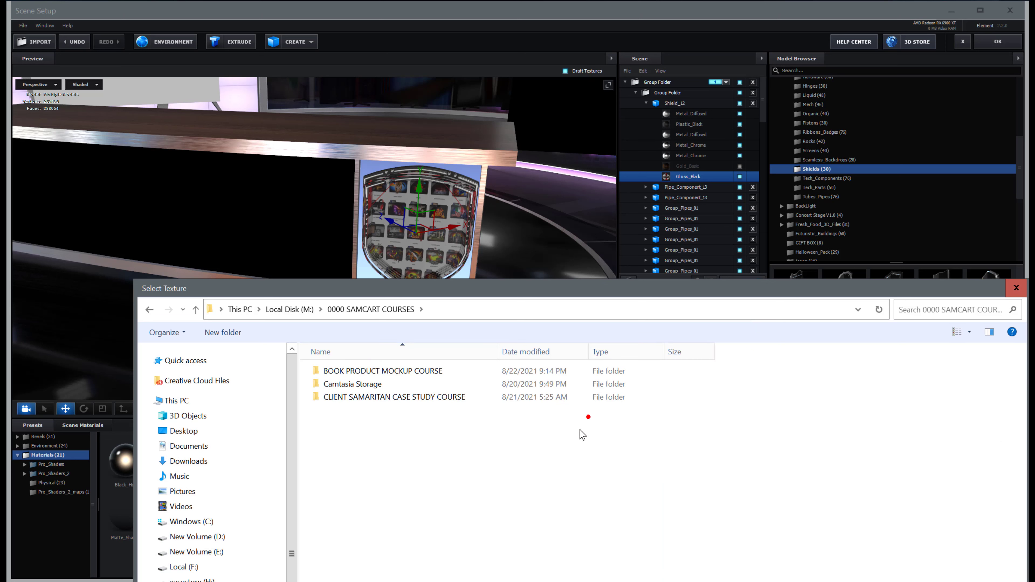
left_click(289, 309)
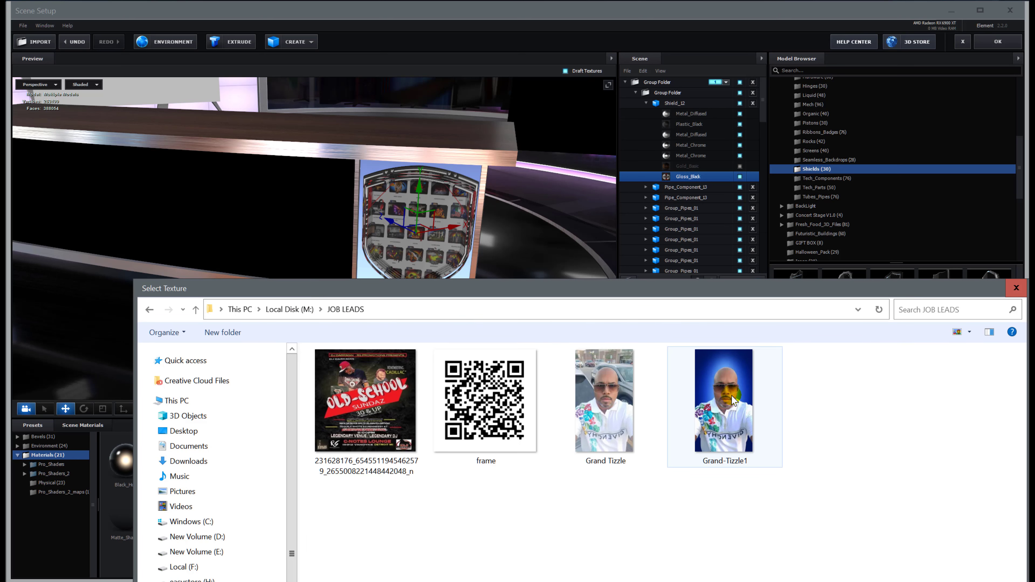
double_click(730, 403)
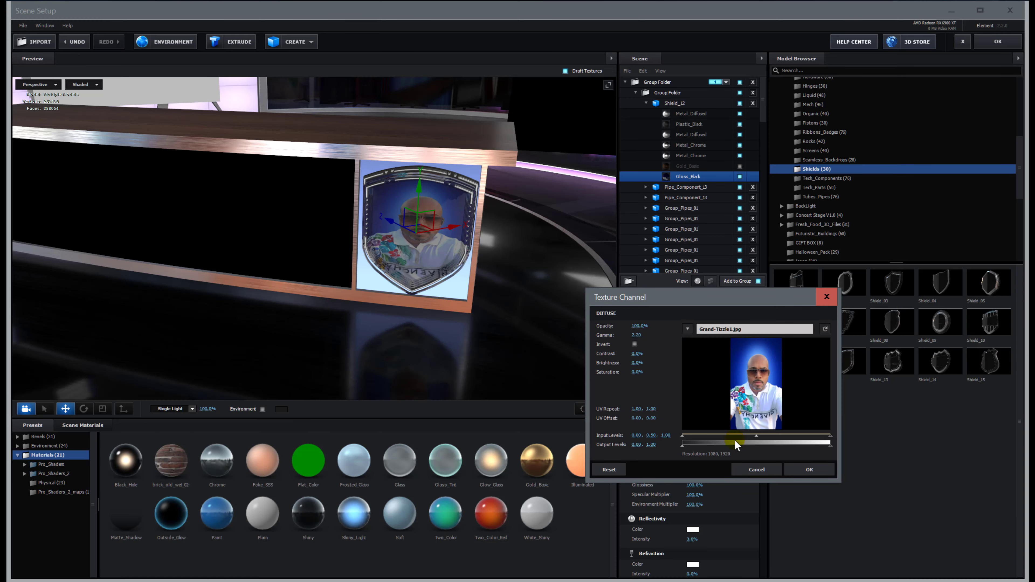
left_click(519, 244)
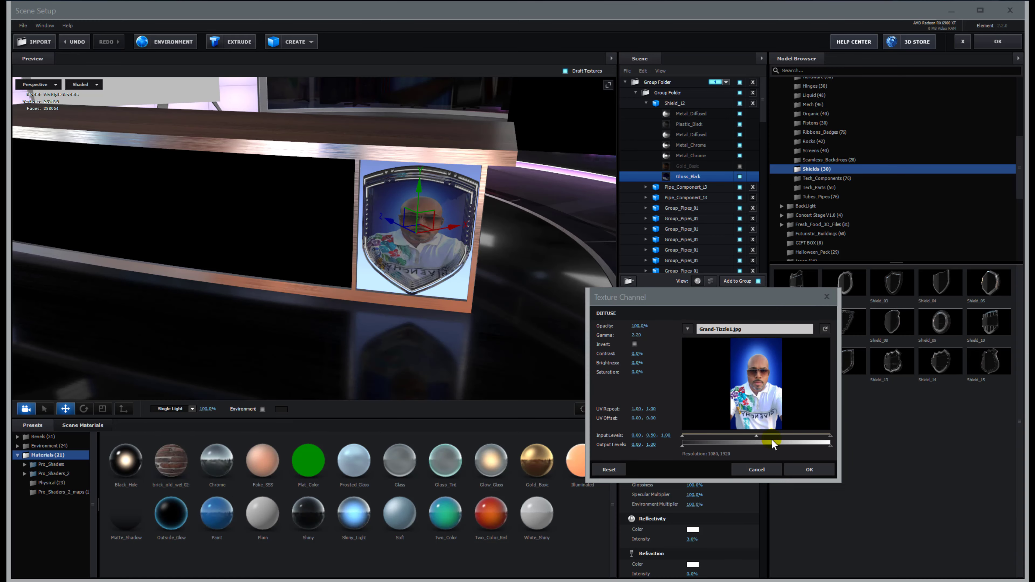
left_click(807, 470)
mouse_move(548, 308)
left_mouse_down()
mouse_move(539, 312)
mouse_move(557, 295)
left_mouse_up()
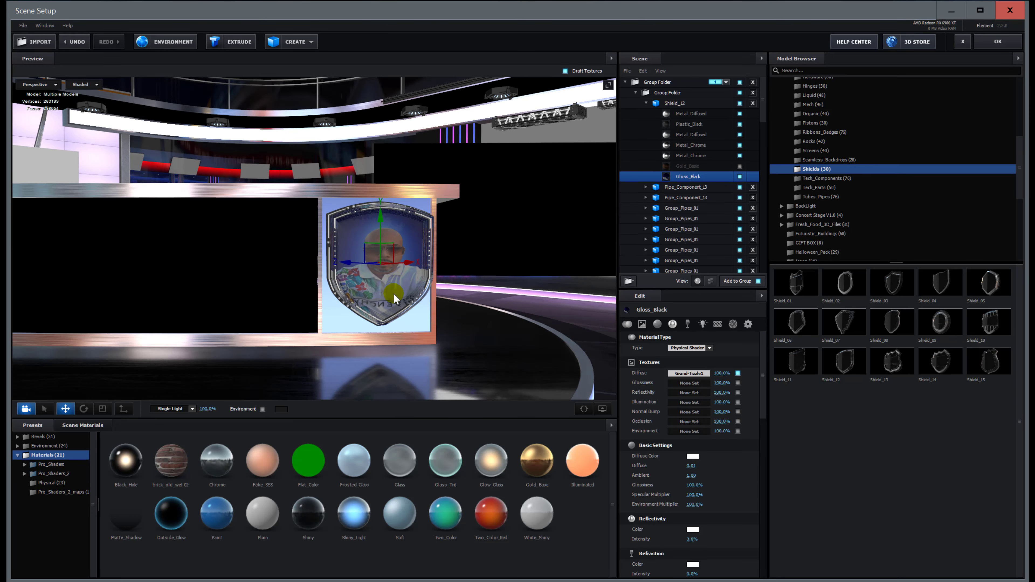
left_click_drag(548, 328, 538, 307)
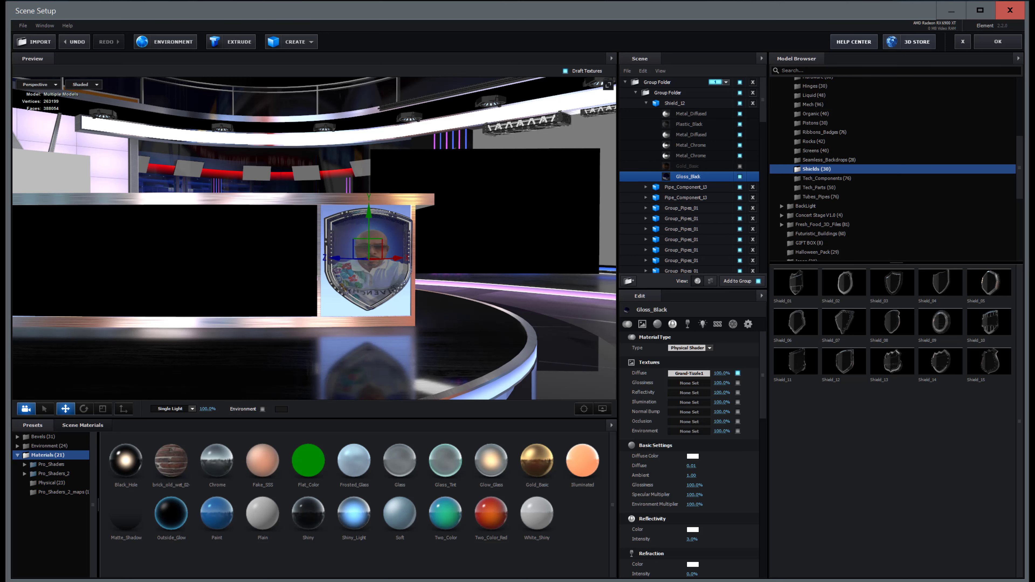
- Look at the RedArtMedia1 channel banner in the browser, and return to the scene to examine the whole desk and studio
key("alt+Tab")
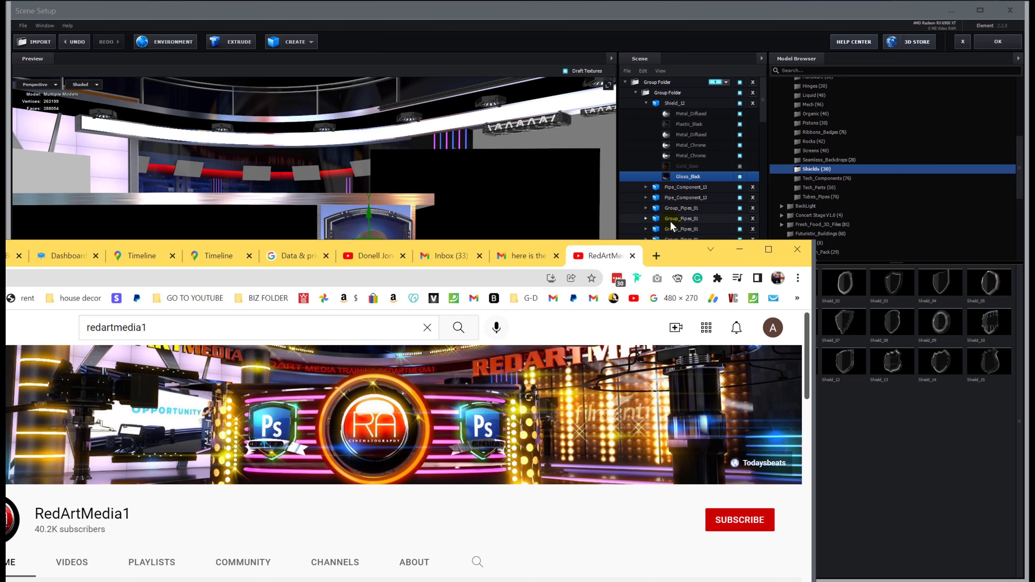
left_click_drag(678, 249, 670, 143)
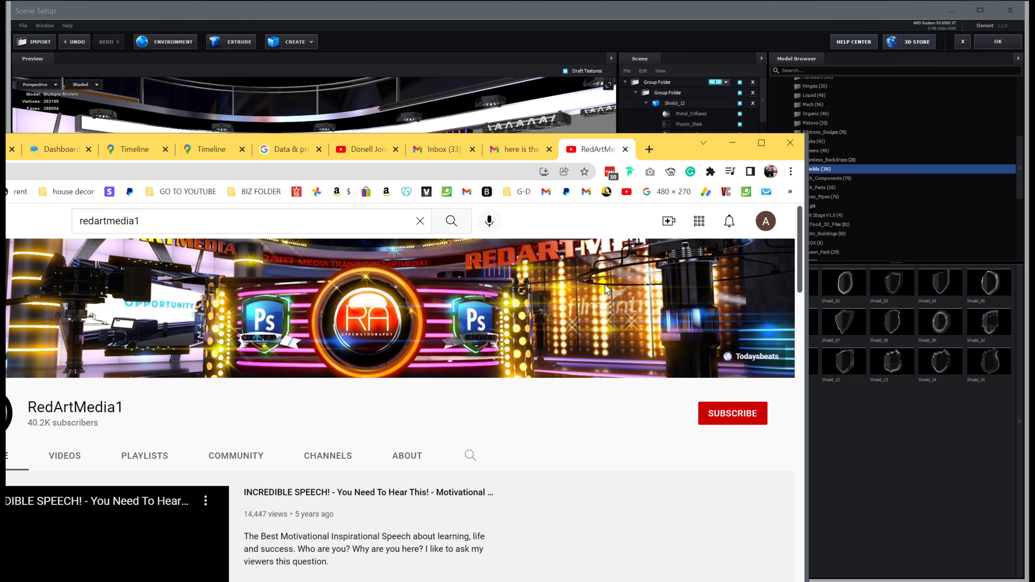
left_click(732, 142)
left_click_drag(465, 292, 246, 228)
scroll(246, 224, "down", 5)
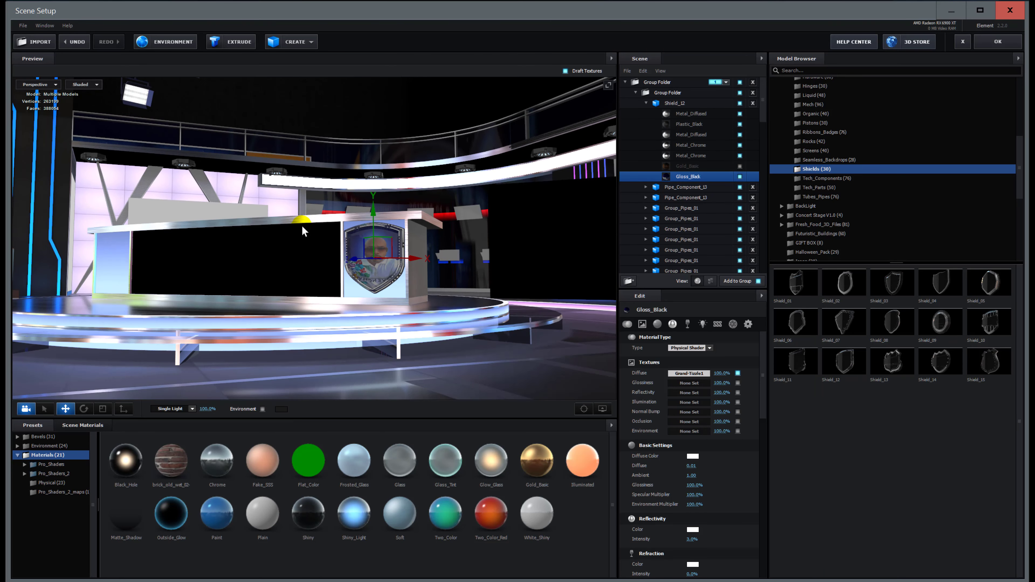
middle_click_drag(375, 195, 393, 312)
scroll(393, 312, "up", 2)
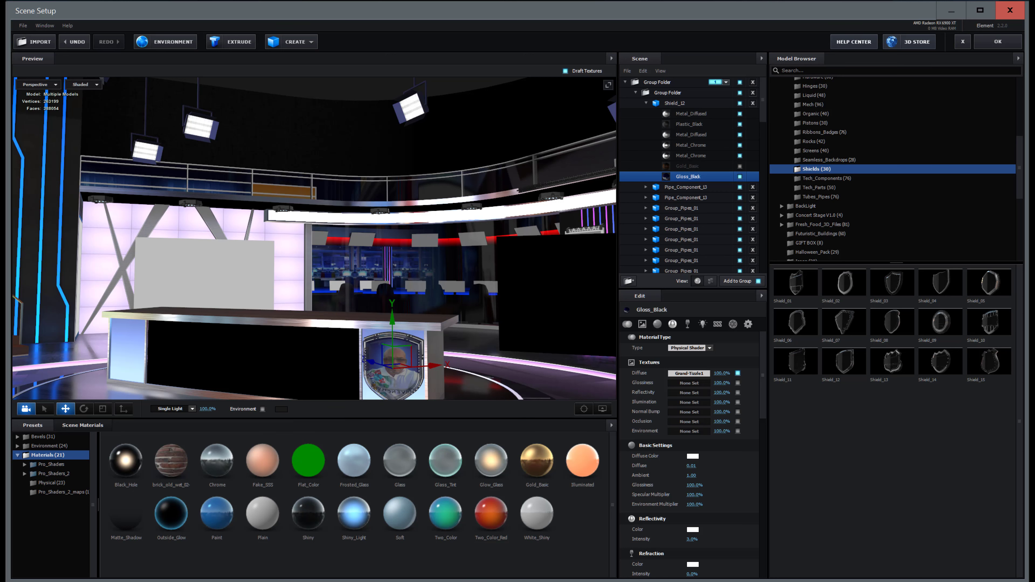
- Switch to the browser and open the RedArtMedia1 video "Neon Glowing Photo Editing using Photoshop", skipping the ad
key("alt+Tab")
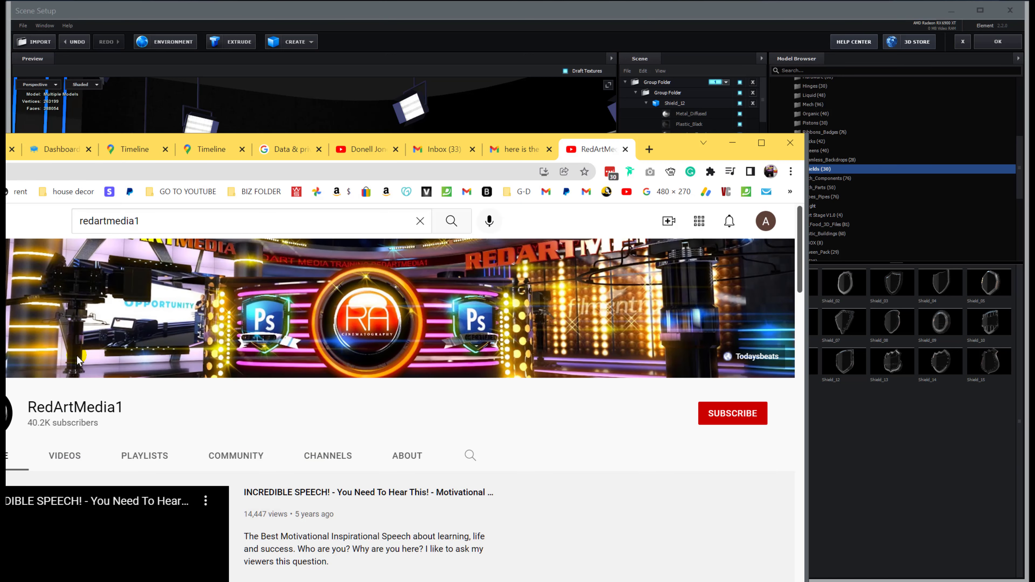
left_click(65, 455)
scroll(230, 493, "down", 4)
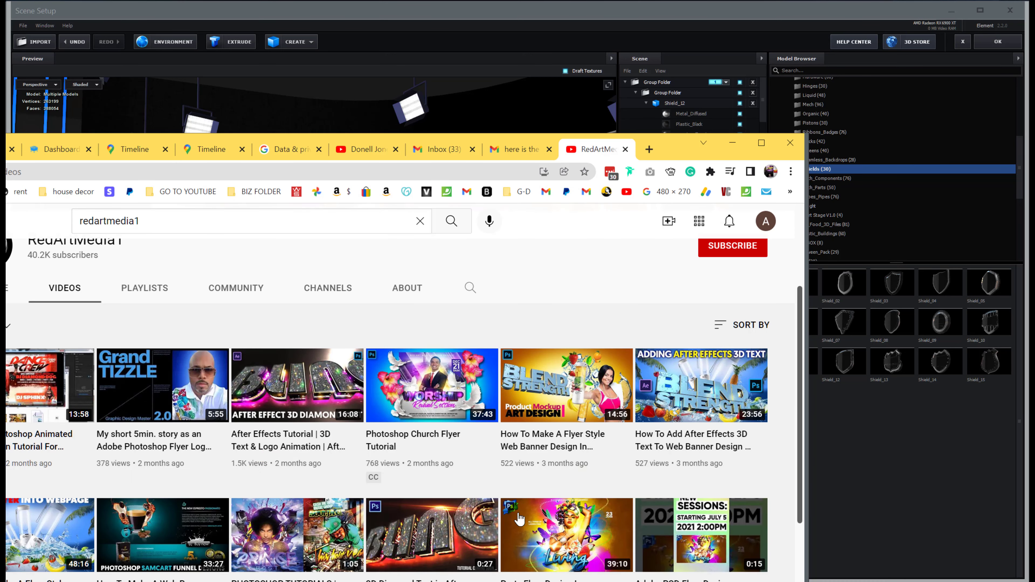
scroll(511, 543, "down", 4)
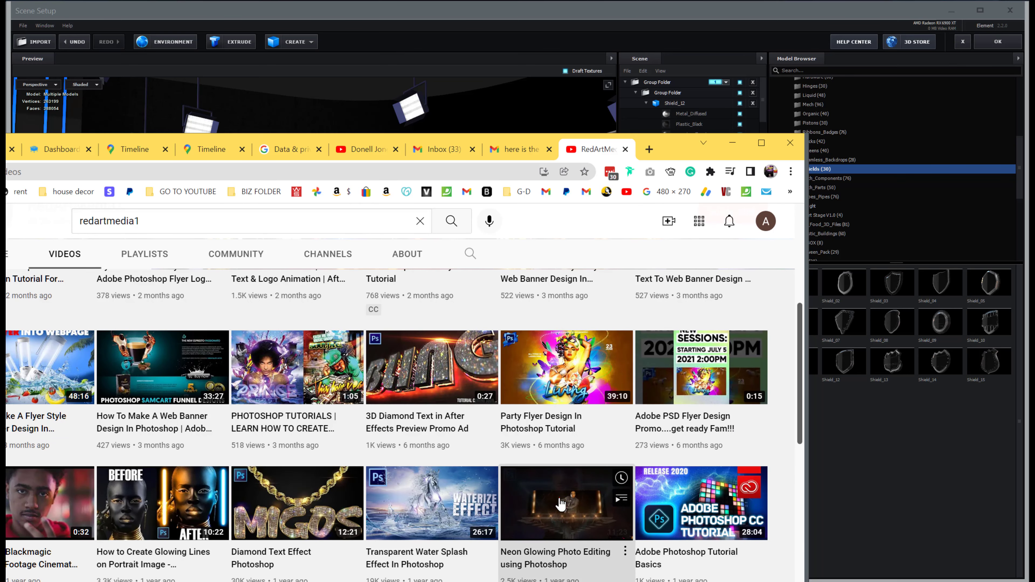
left_click(510, 543)
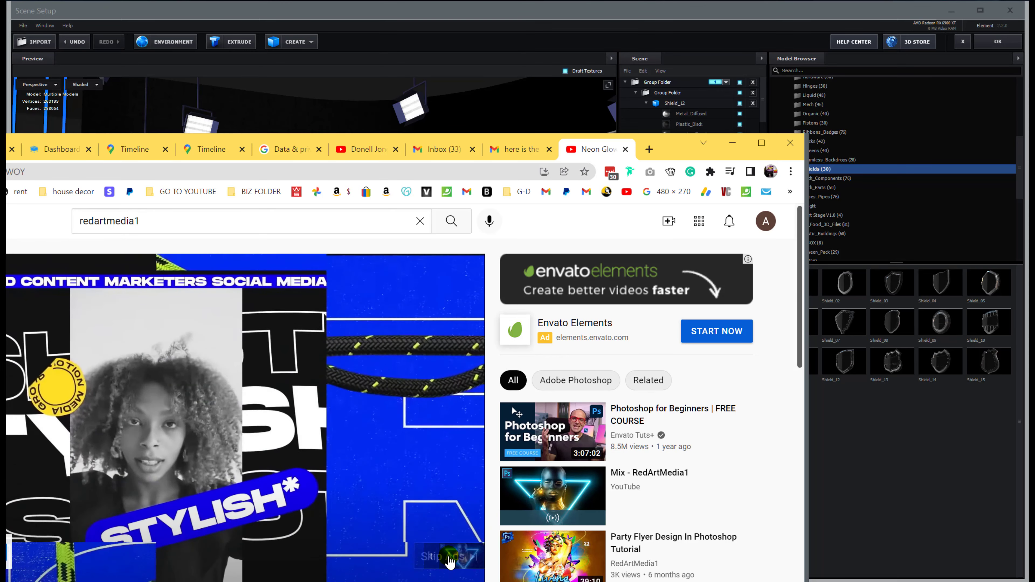
left_click(449, 562)
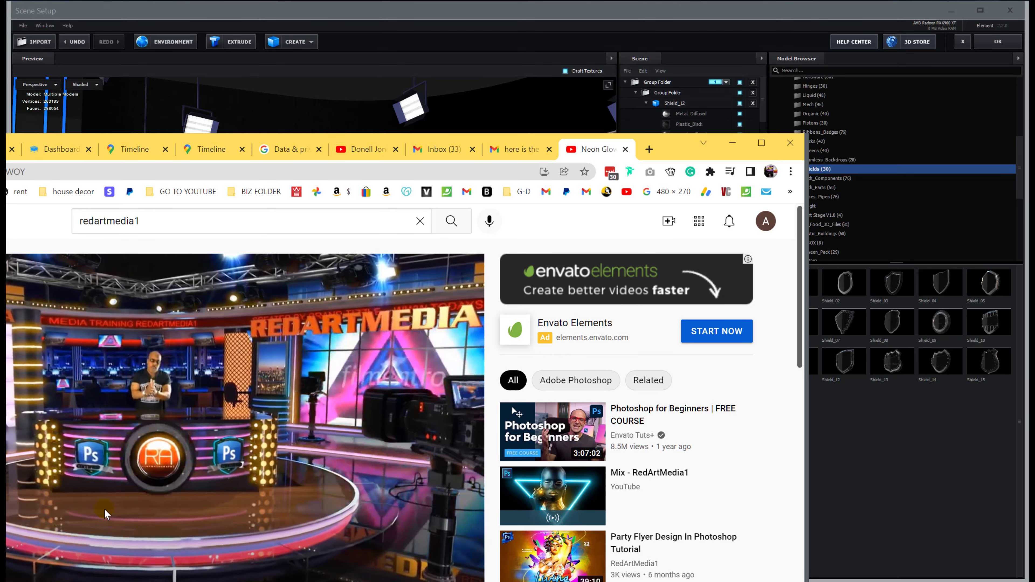
- Change the video's quality and examine its opening virtual studio shot, paused in theater mode in an enlarged view
left_click(423, 579)
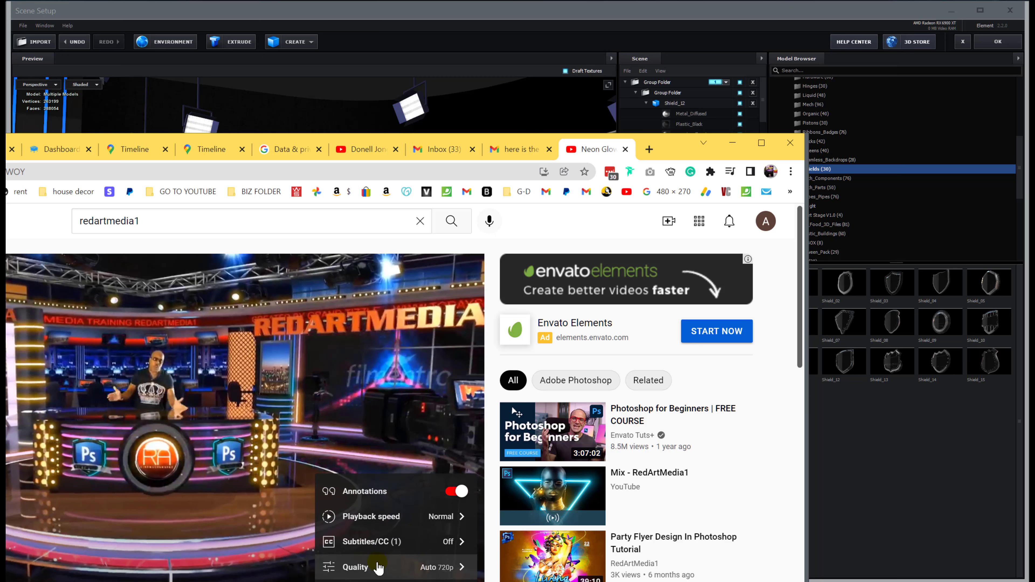
left_click(434, 563)
left_click(379, 424)
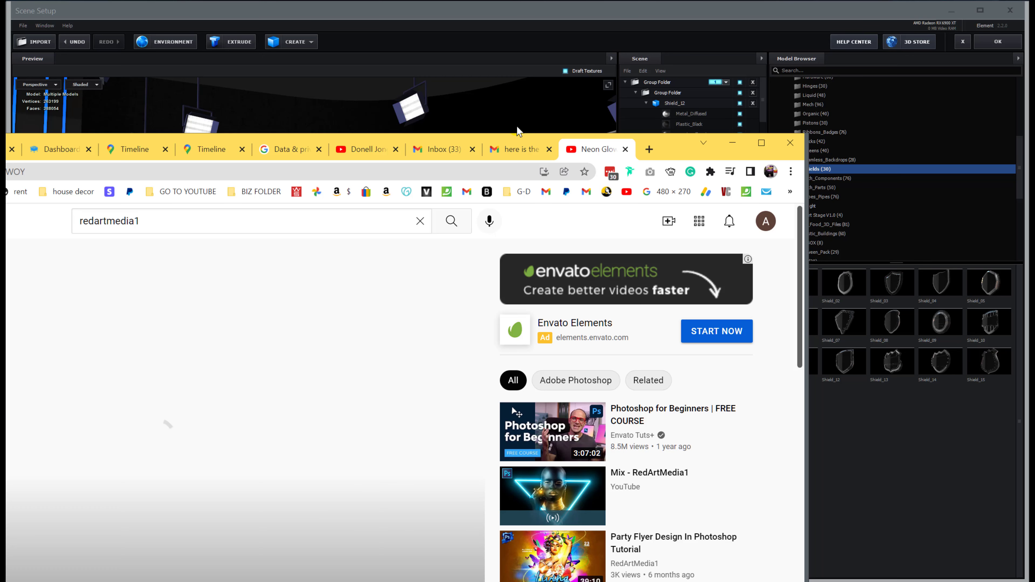
left_click_drag(678, 155, 855, 41)
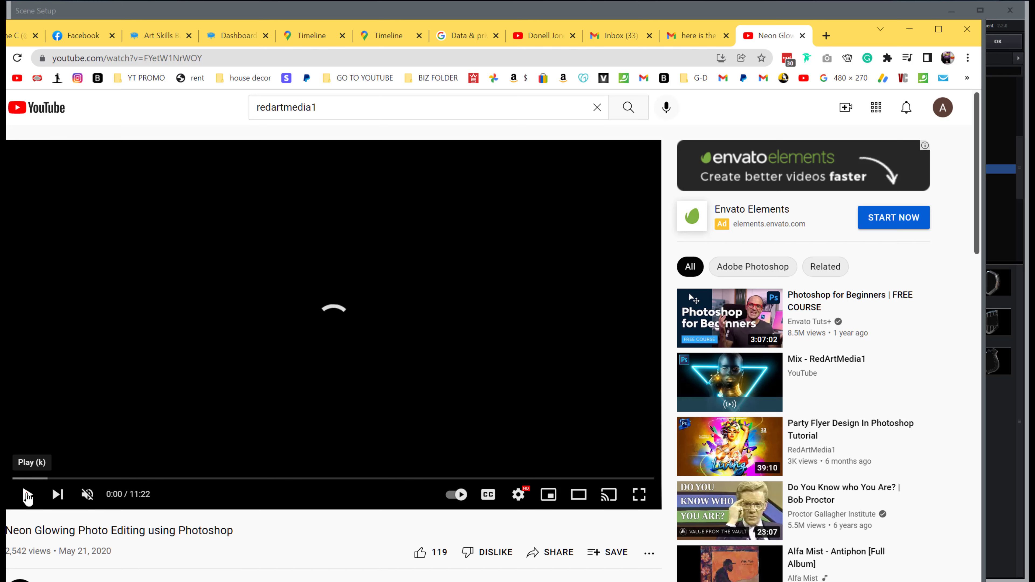
left_click(27, 494)
left_click(27, 494)
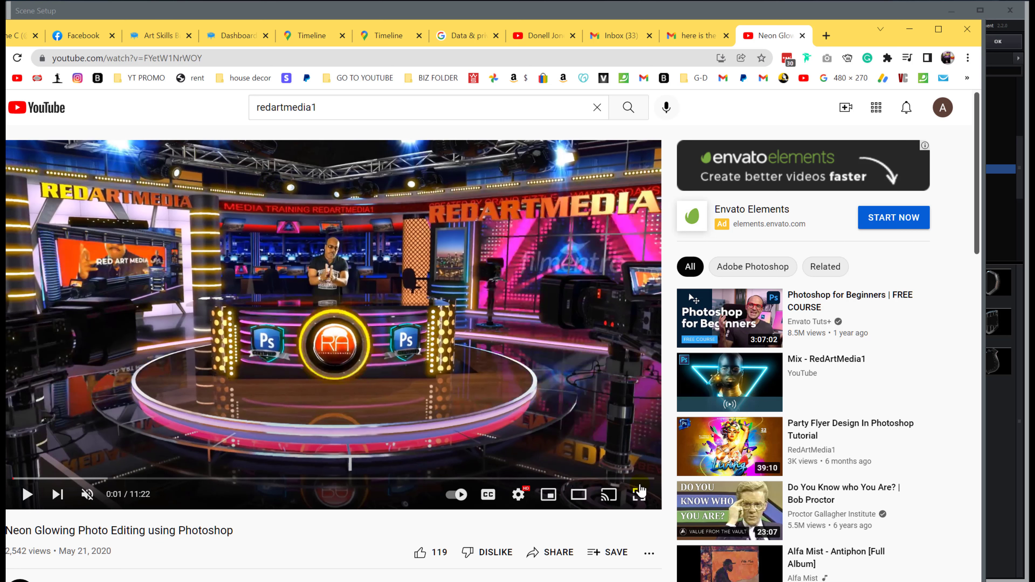
left_click(578, 495)
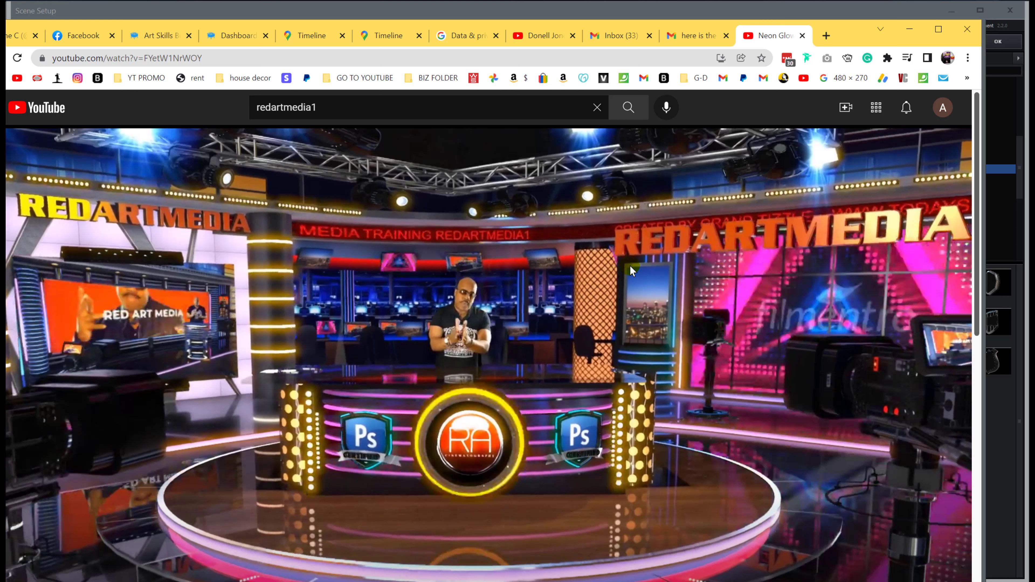
left_click(909, 29)
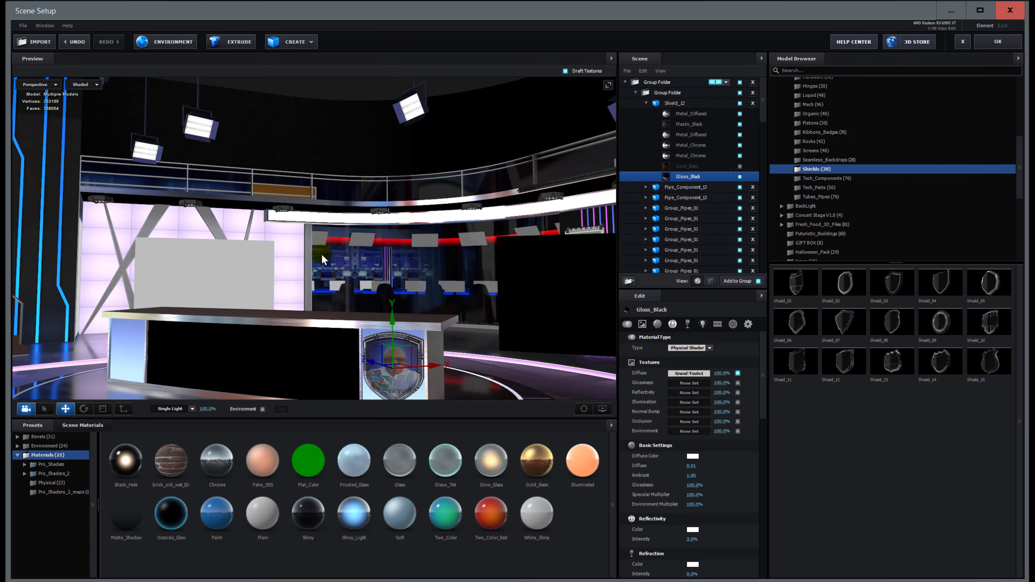
- Create a cylinder model in the Element scene and raise it above the news desk to a Y position of about 2.1
scroll(295, 252, "up", 5)
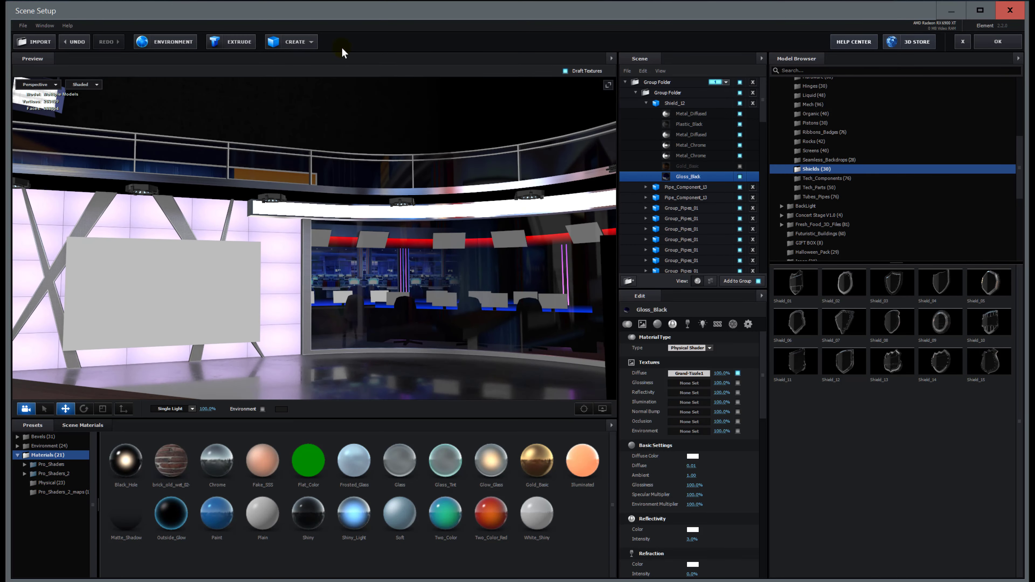
left_click(312, 41)
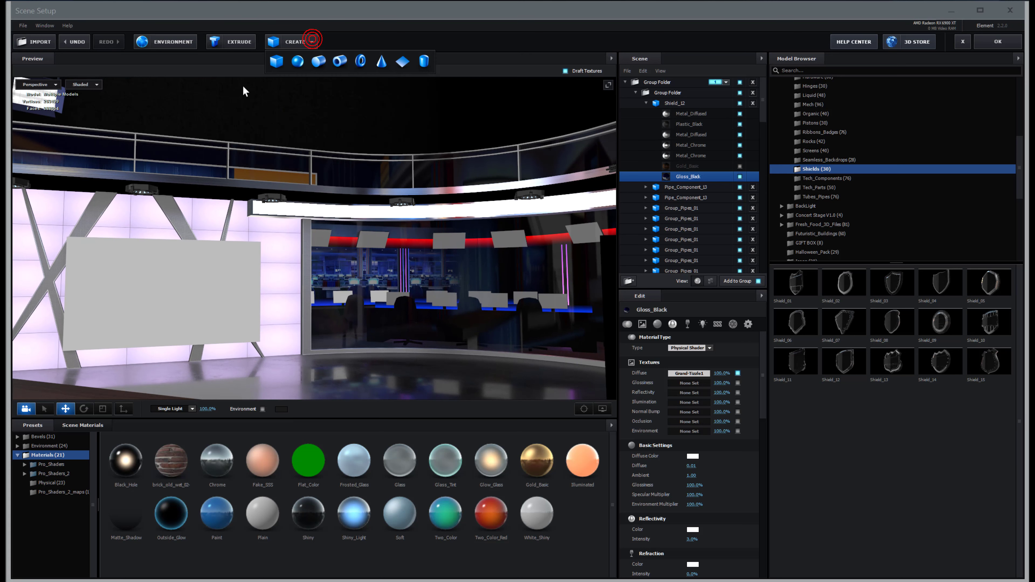
left_click(319, 62)
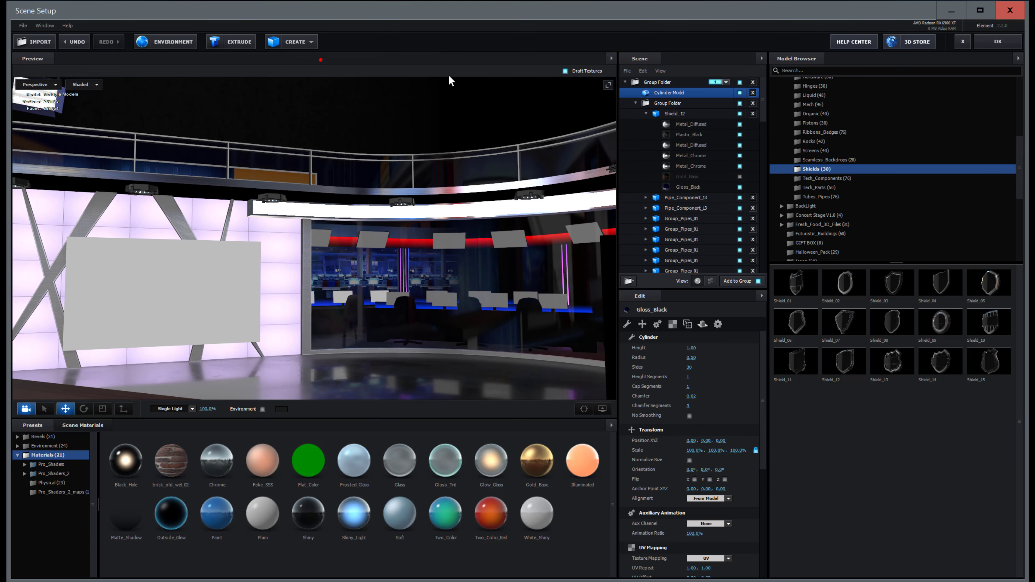
scroll(413, 267, "down", 5)
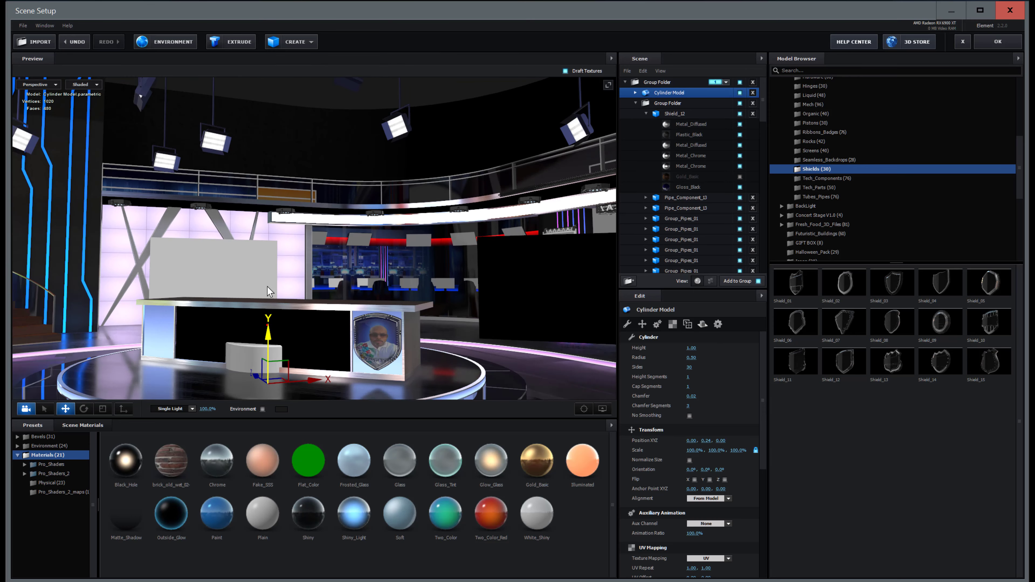
left_click_drag(269, 330, 279, 152)
mouse_move(411, 253)
left_mouse_down()
mouse_move(381, 273)
mouse_move(426, 270)
mouse_move(353, 252)
left_mouse_up()
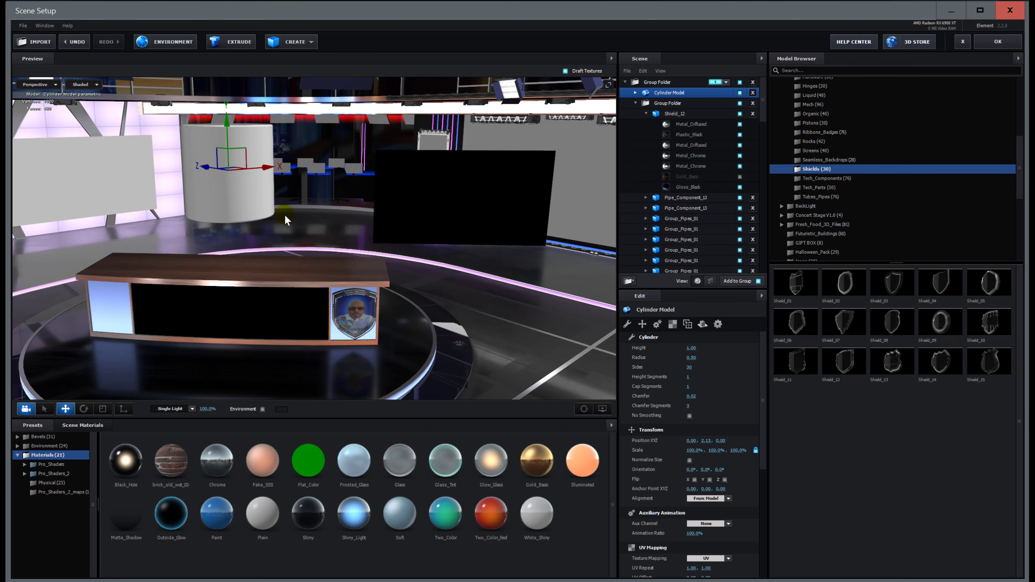
left_click_drag(287, 220, 420, 294)
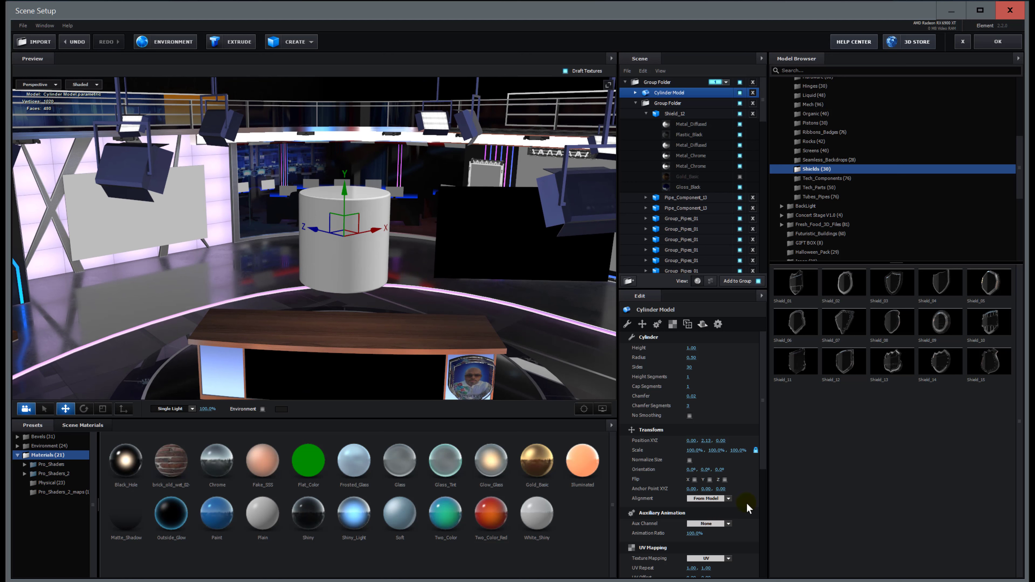
- Scale the cylinder non-uniformly into a tall, slim column and apply the old wet brick material preset to it
left_click_drag(695, 450, 987, 475)
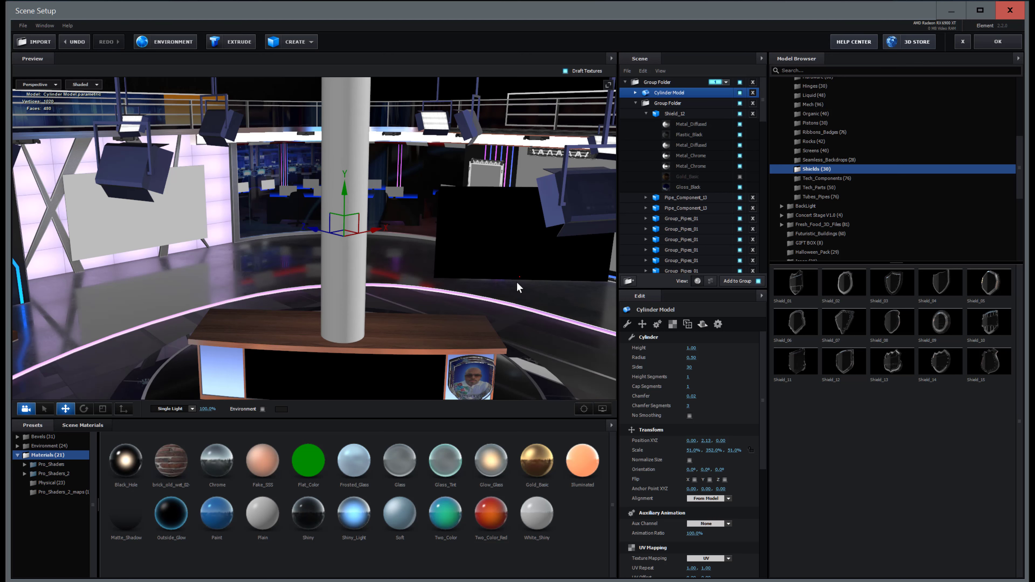
left_click_drag(517, 282, 448, 265)
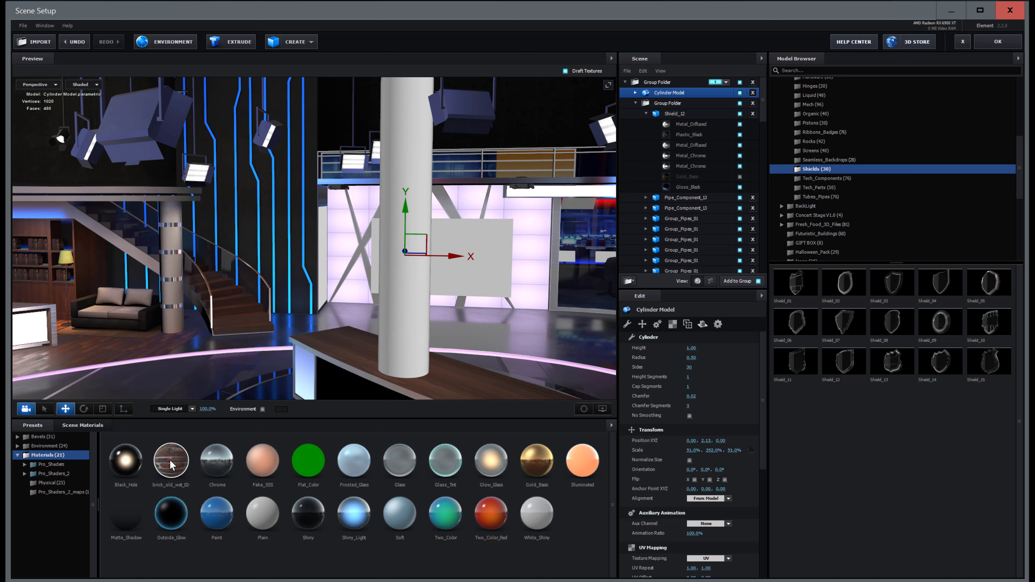
left_click_drag(171, 460, 438, 202)
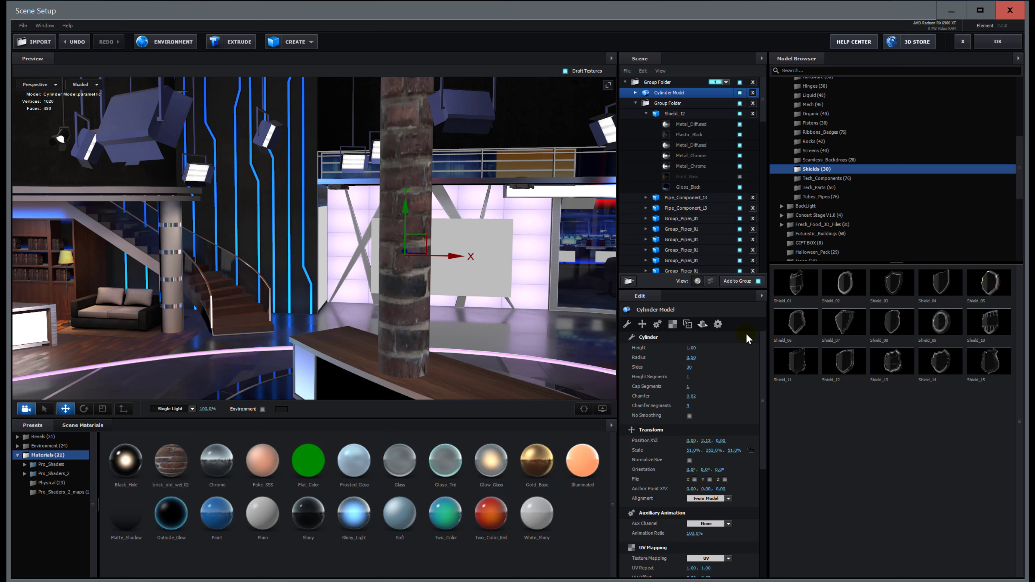
- Set the brick cylinder's texture mapping to Sphere in its UV mapping settings
left_click(672, 325)
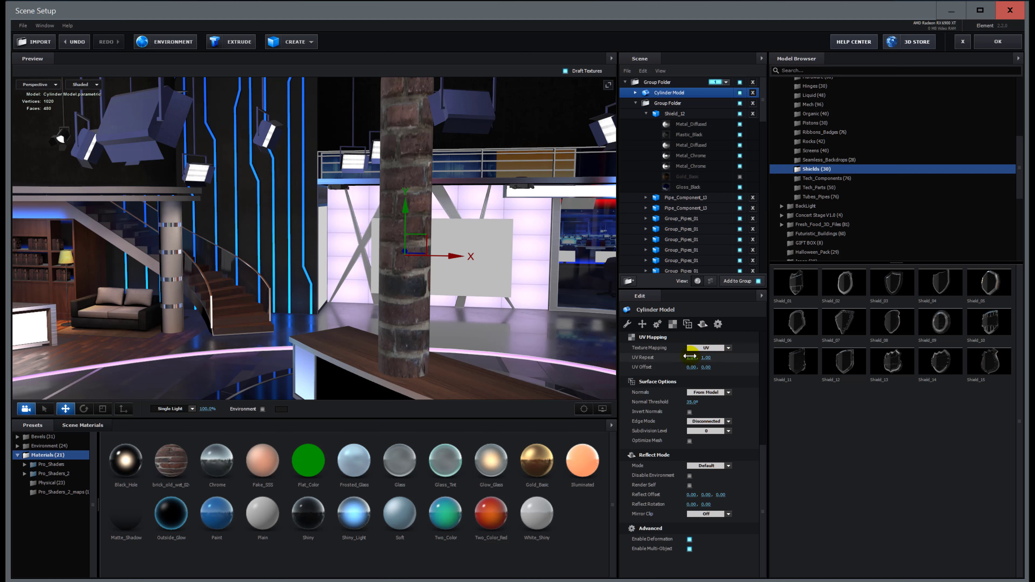
left_click(717, 348)
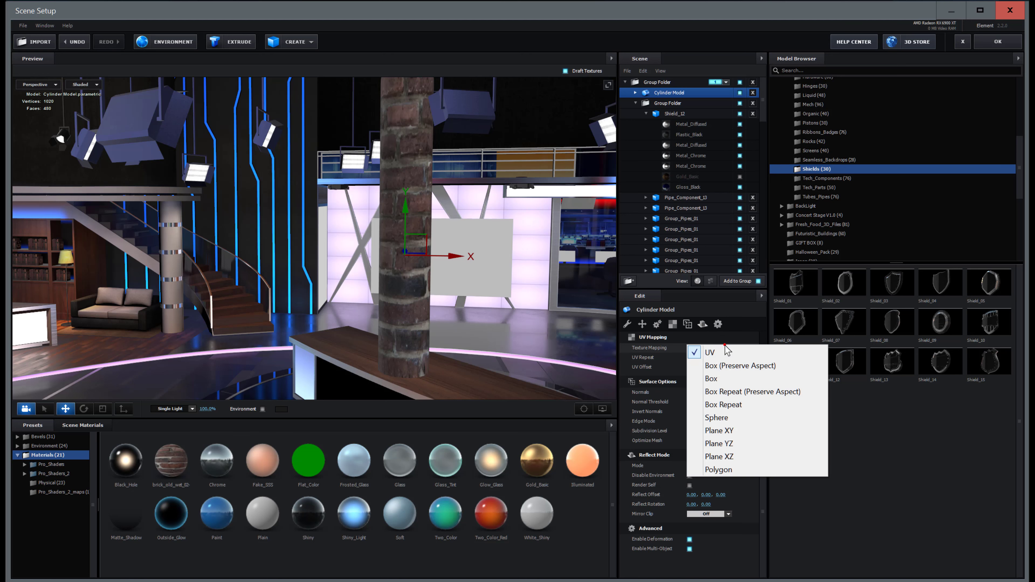
left_click(721, 418)
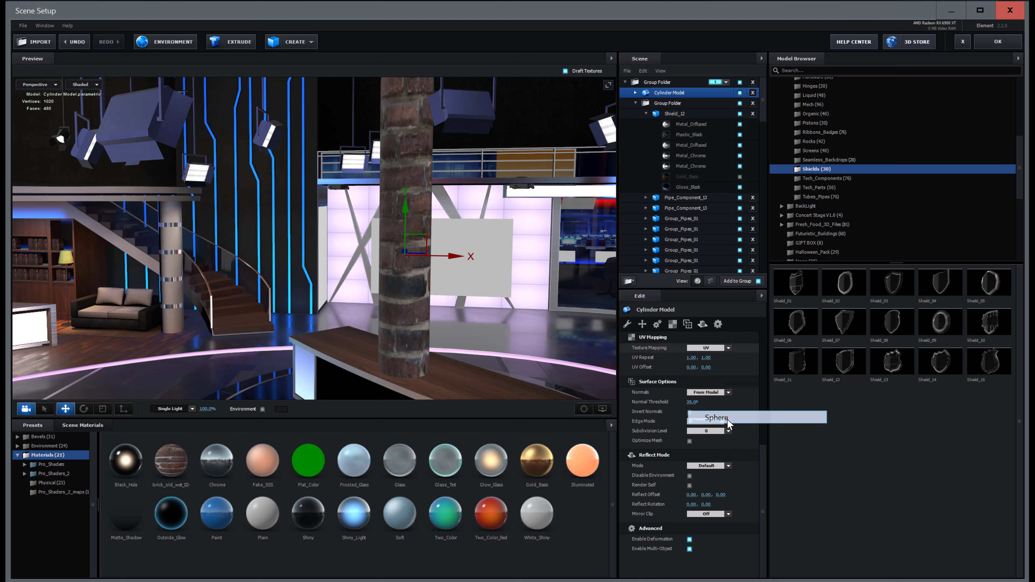
- Switch the brick cylinder's texture mapping to UV and set its UV repeat to 5 by 3
left_click(728, 349)
left_click(728, 351)
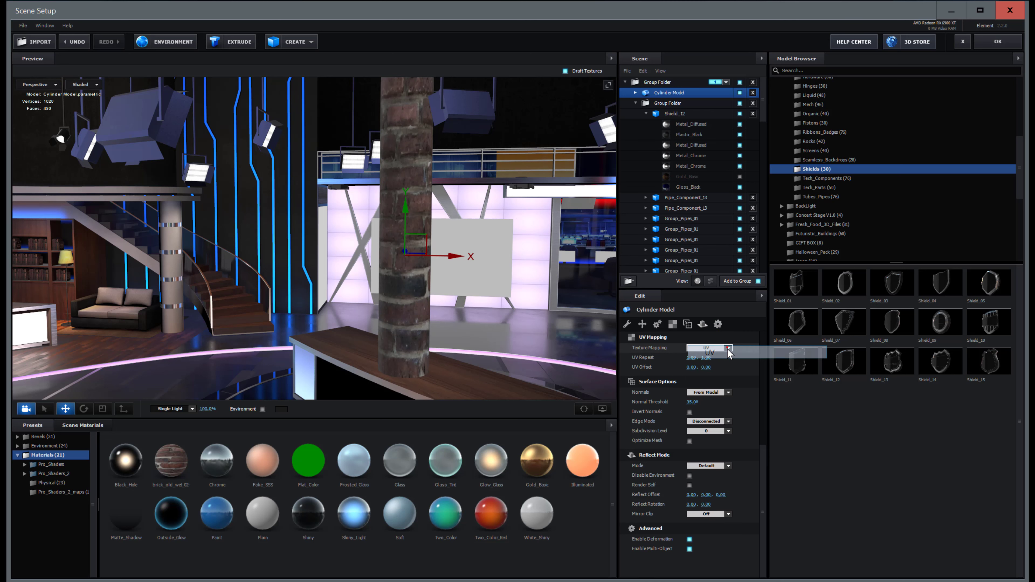
left_click(709, 358)
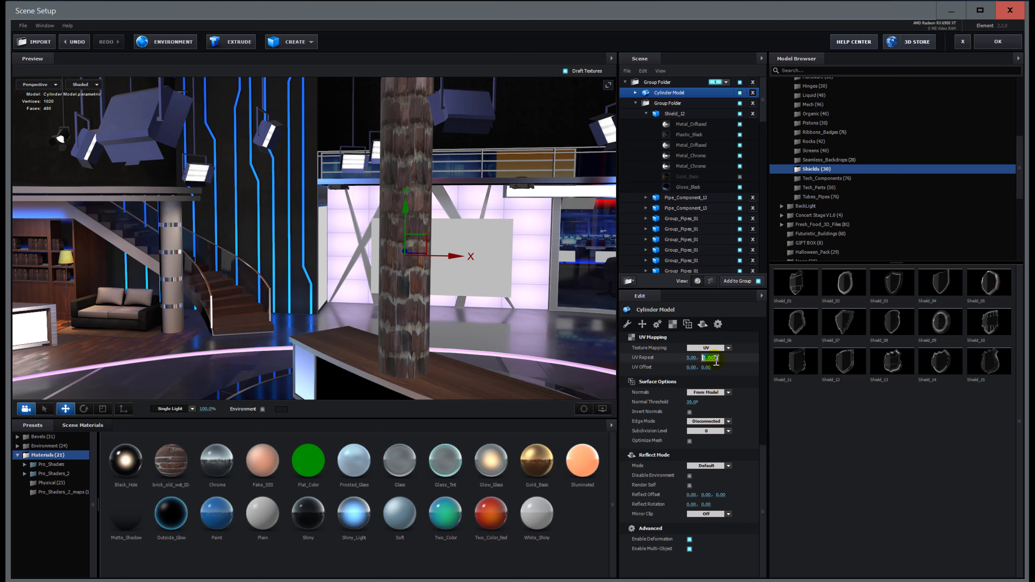
type("5")
key("Return")
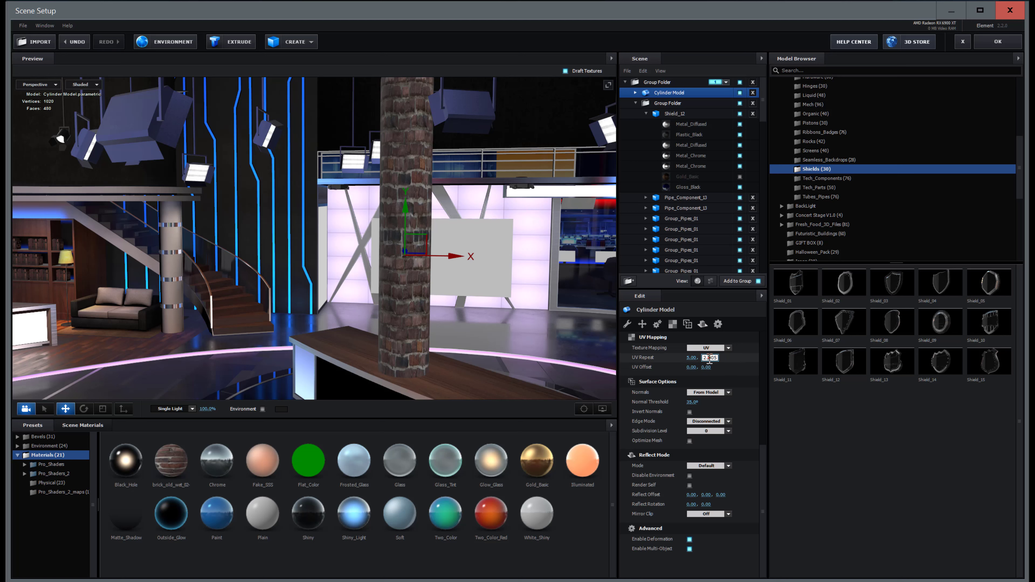
left_click(709, 357)
type("3")
key("Return")
- Add the Capsule_05 model from the Capsules collection and move it beside the column at about Y 1.71, Z -0.48
left_click_drag(513, 294, 391, 244)
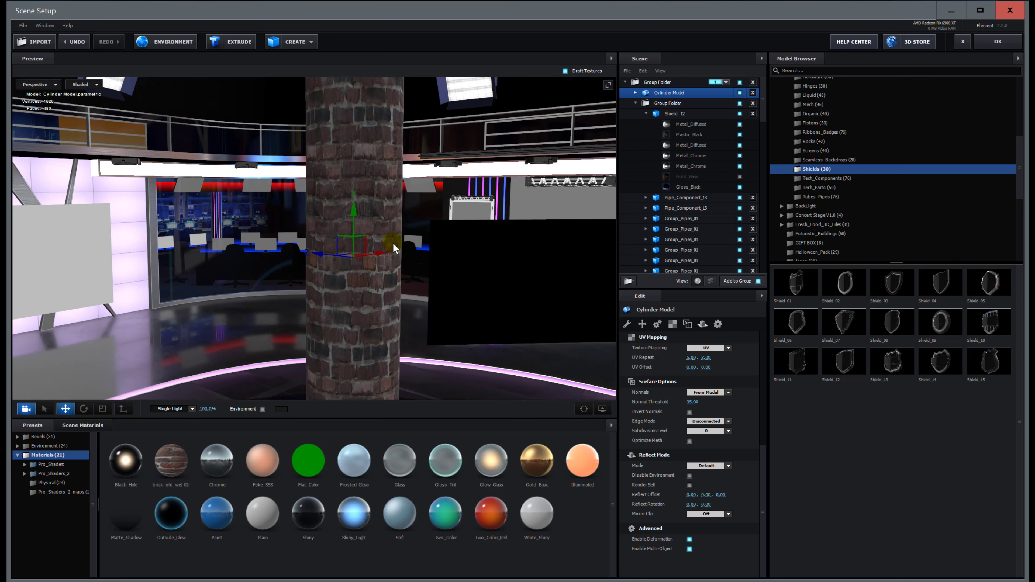
mouse_move(483, 257)
left_mouse_down()
mouse_move(464, 240)
mouse_move(492, 260)
mouse_move(480, 255)
left_mouse_up()
scroll(479, 257, "down", 3)
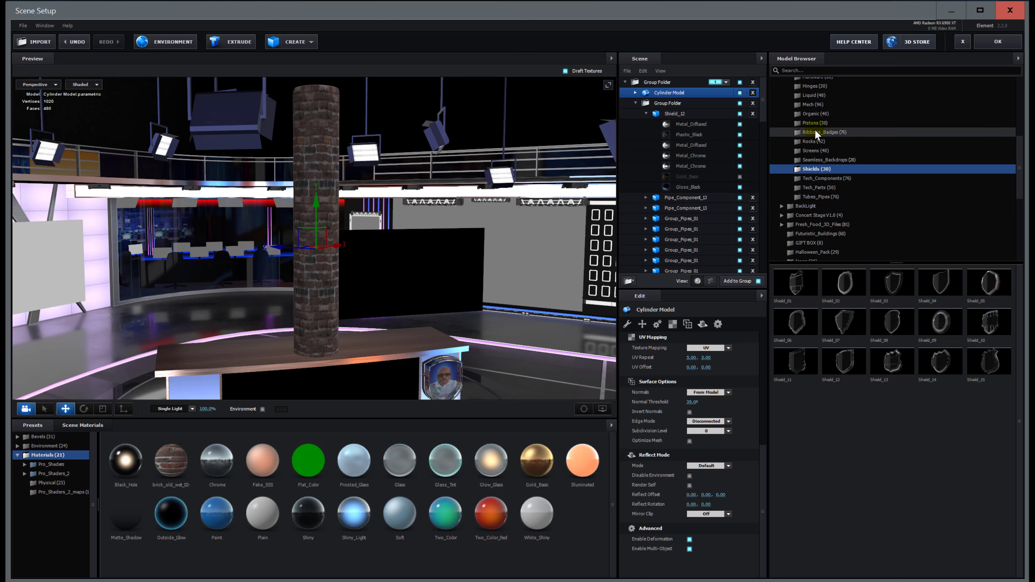
scroll(819, 118, "up", 3)
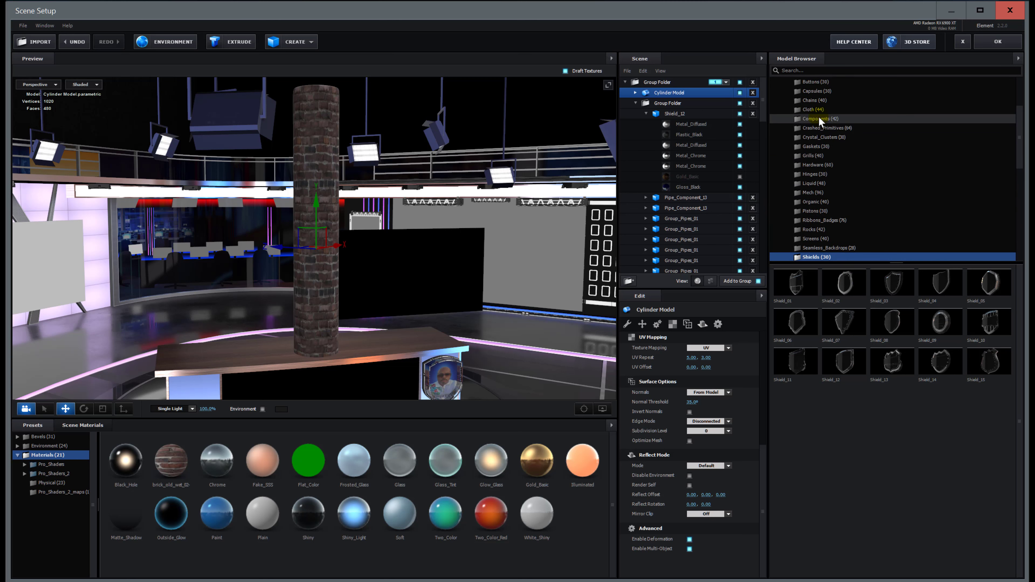
left_click(815, 91)
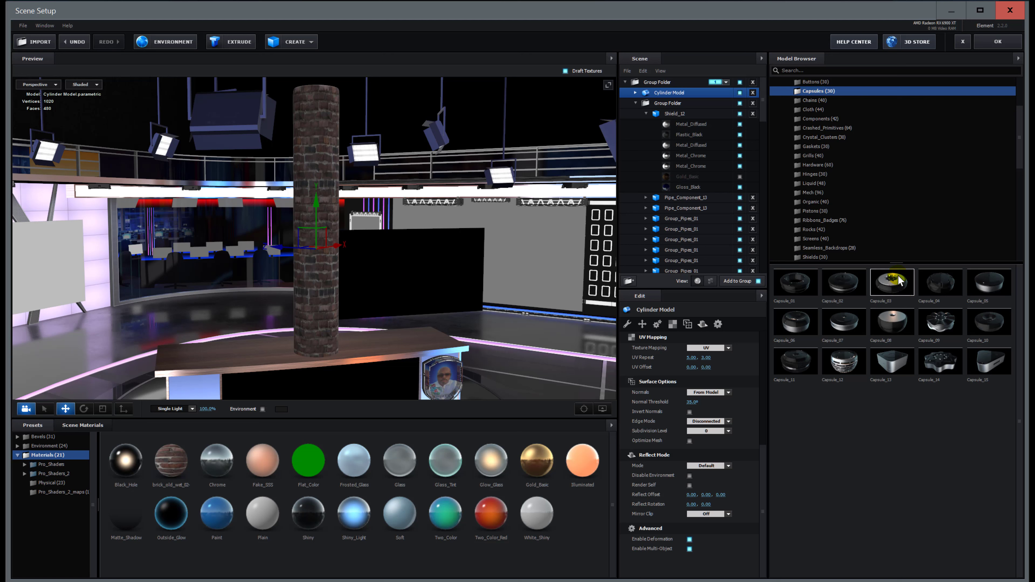
left_click(985, 284)
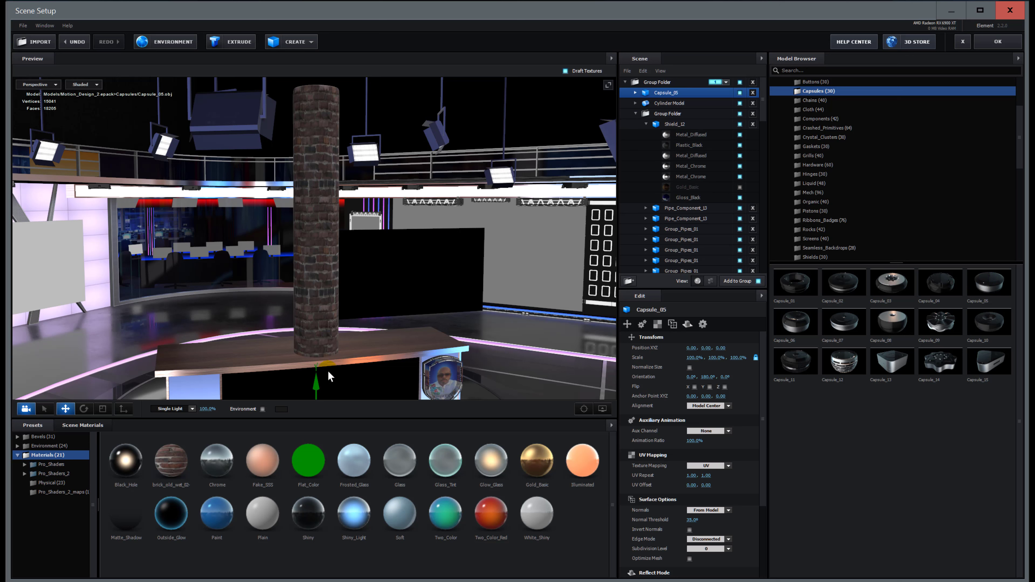
left_click_drag(330, 376, 392, 328)
scroll(320, 305, "up", 5)
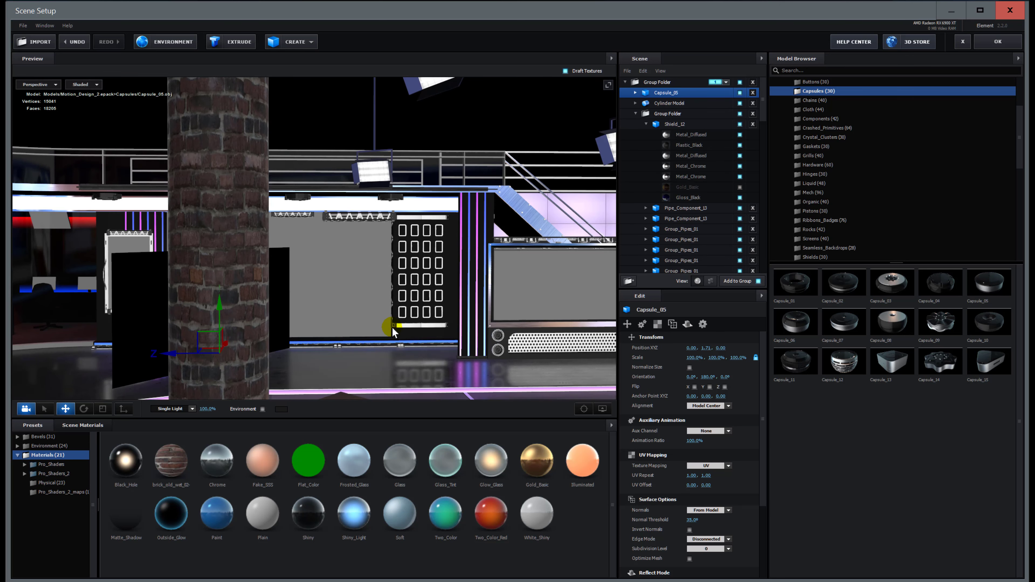
left_click_drag(169, 358, 258, 377)
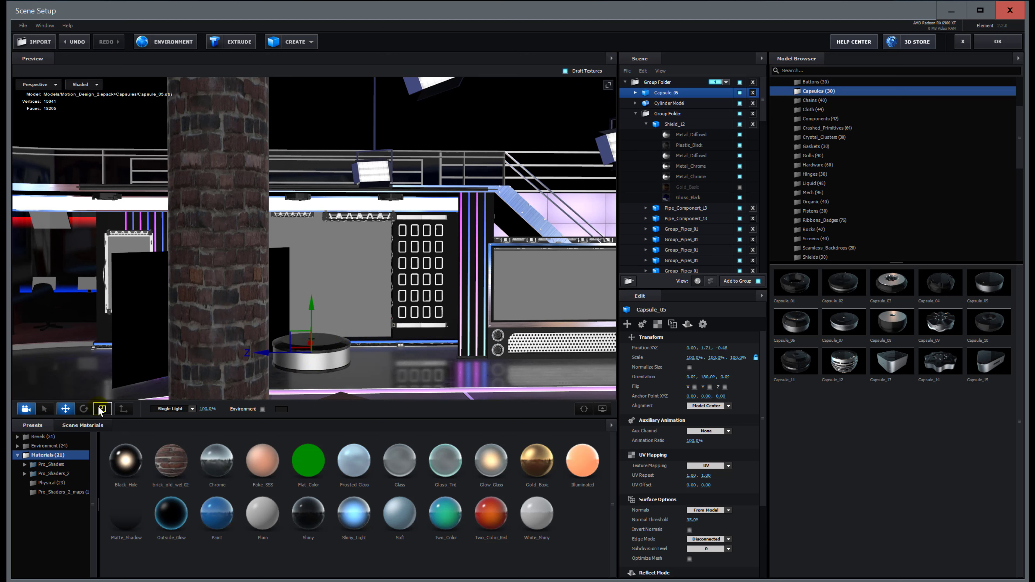
- Rotate the capsule to an orientation of 270°, 360°, 180° so its flat face stands vertical
left_click(83, 409)
left_click_drag(342, 308, 401, 412)
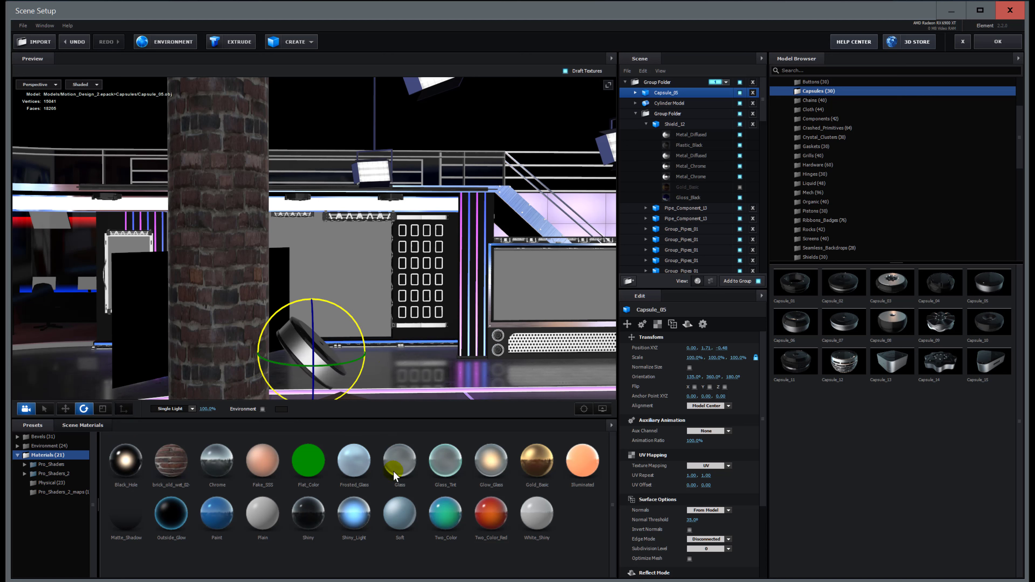
left_click_drag(393, 471, 378, 514)
left_click_drag(375, 280, 279, 290)
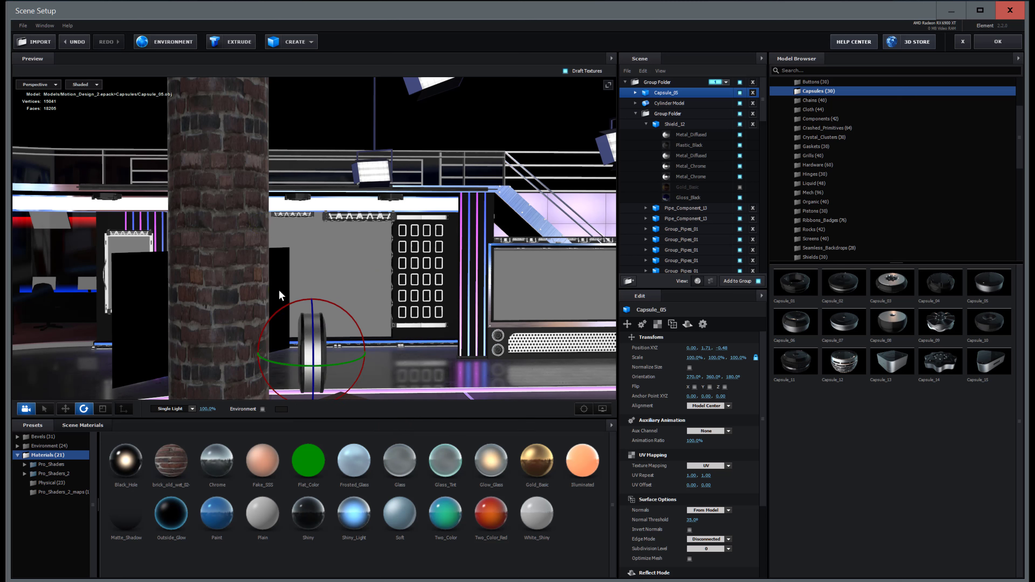
- Scale the capsule uniformly to 61% and seat it against the brick column at a Z position of about -0.24
left_click(66, 409)
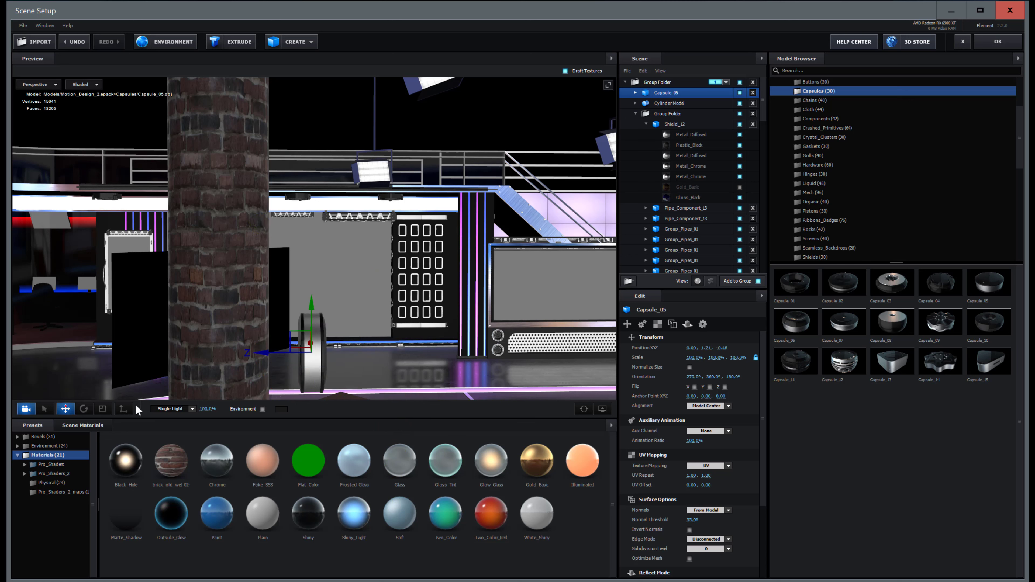
left_click_drag(268, 357, 216, 358)
left_click_drag(335, 354, 312, 353)
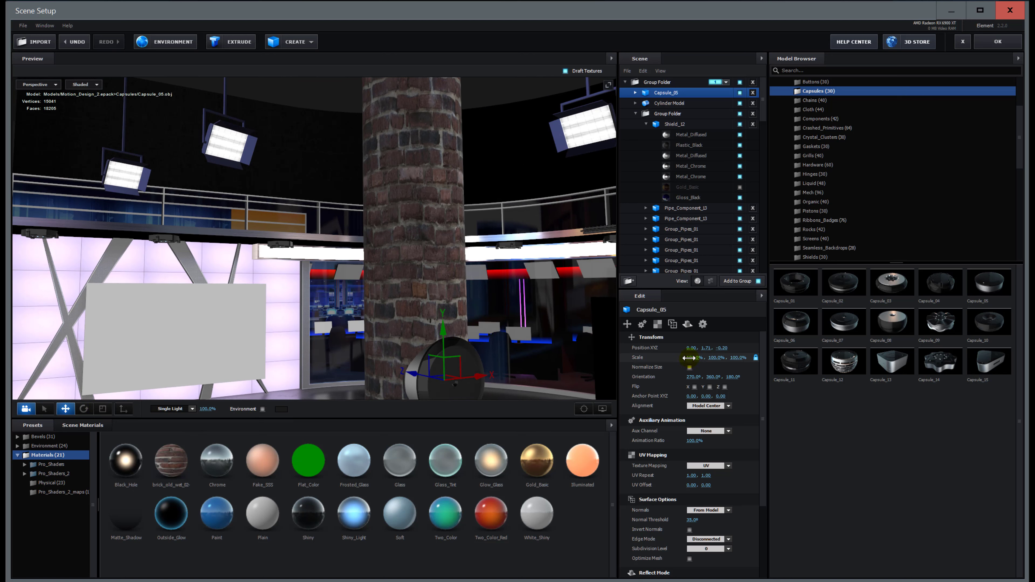
left_click_drag(693, 357, 656, 361)
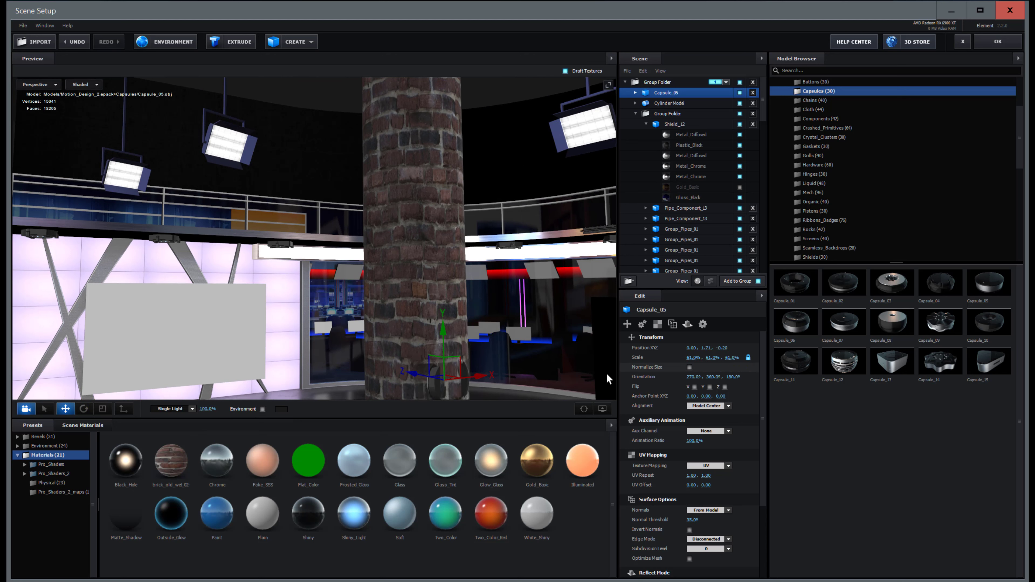
left_click_drag(431, 380, 439, 382)
- Select the Gloss_Black material on the capsule's front face and toggle its visibility off and on to check which part it covers
left_click_drag(555, 355, 502, 330)
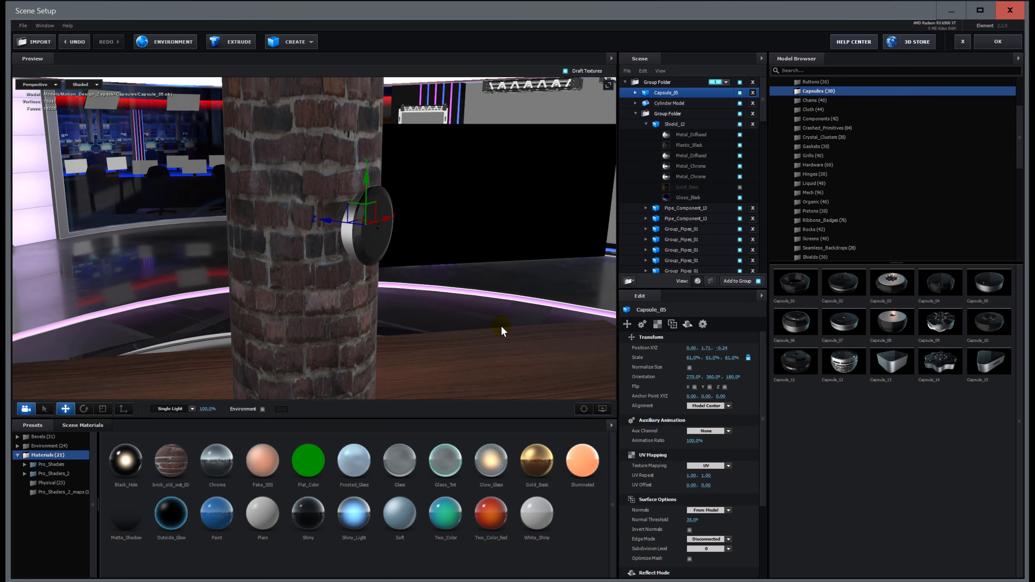
left_click(378, 240)
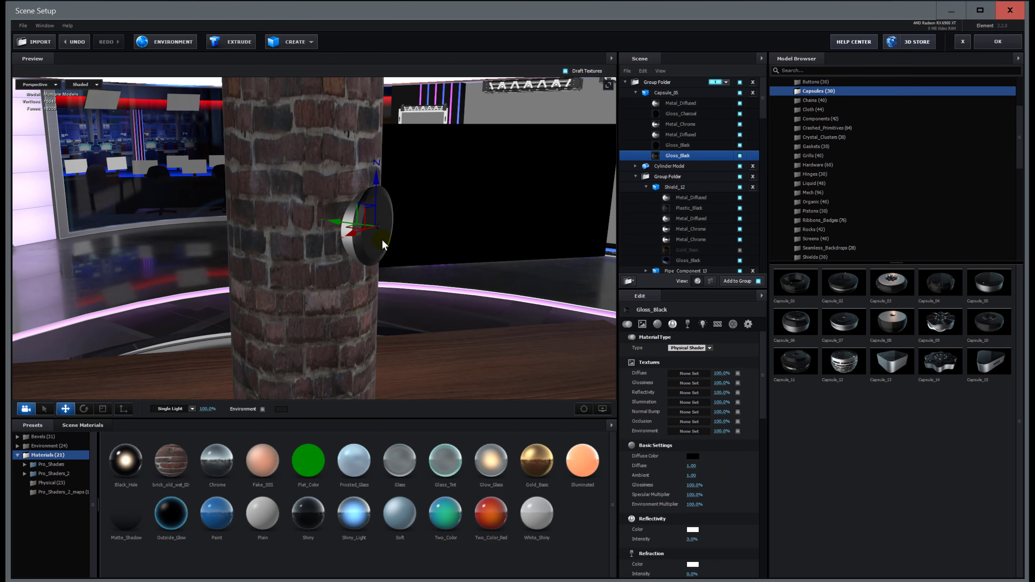
left_click(740, 156)
left_click(740, 156)
left_click(692, 155)
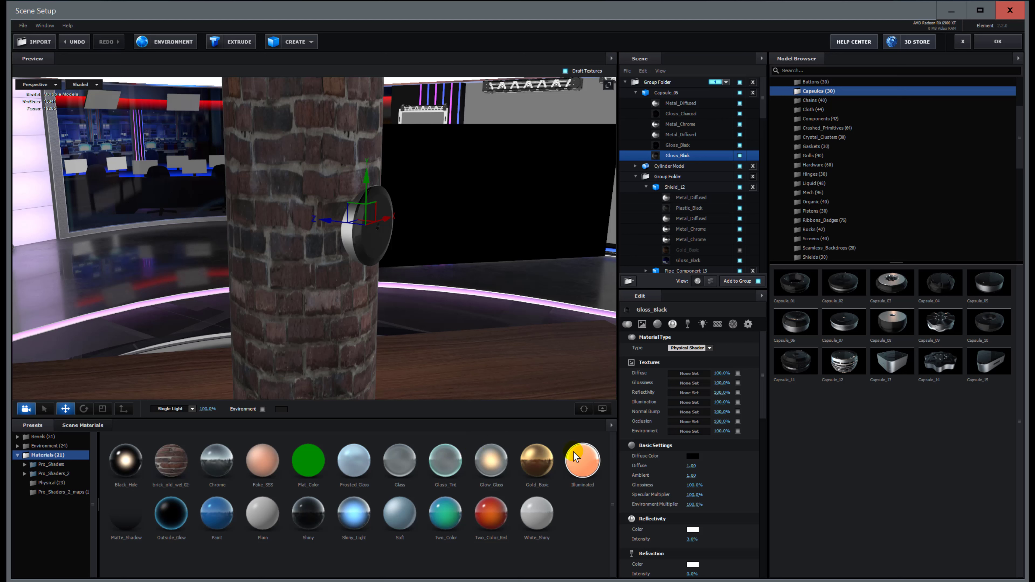
left_click_drag(583, 459, 413, 273)
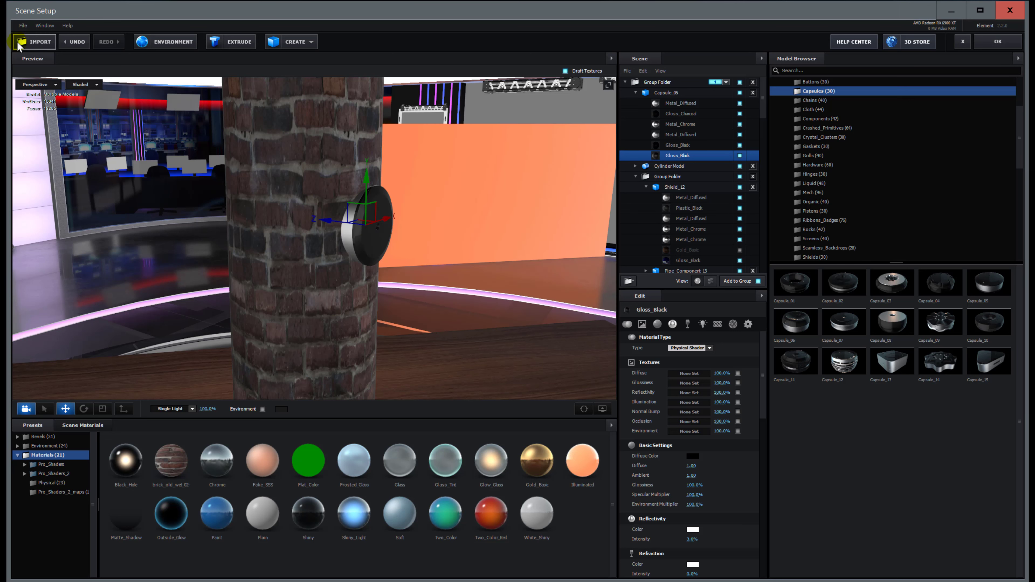
left_click(74, 41)
left_click(417, 316)
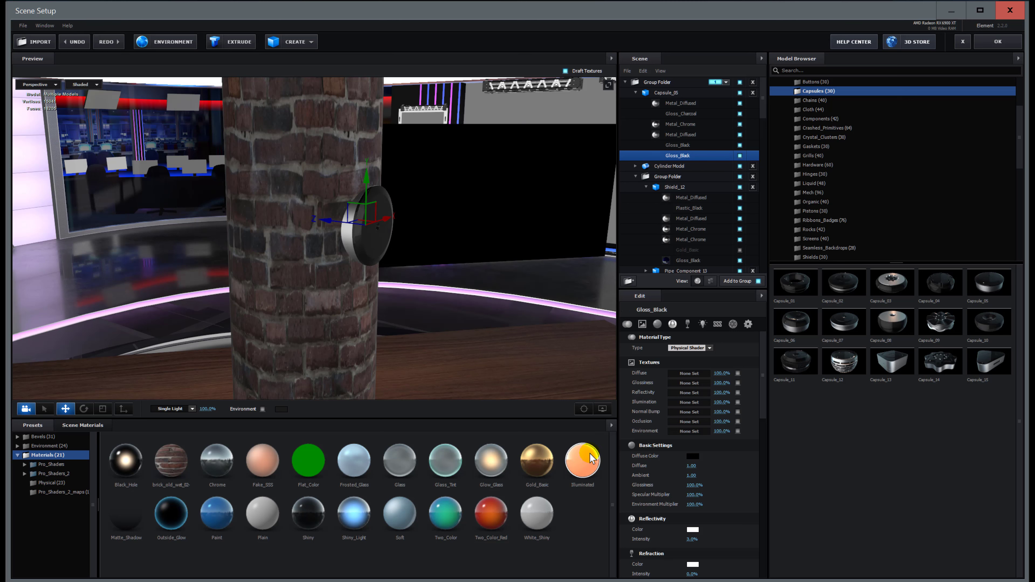
- Apply the Illuminated material preset to the capsule's front face and accept the scene, returning to the composition
left_click_drag(586, 464, 373, 226)
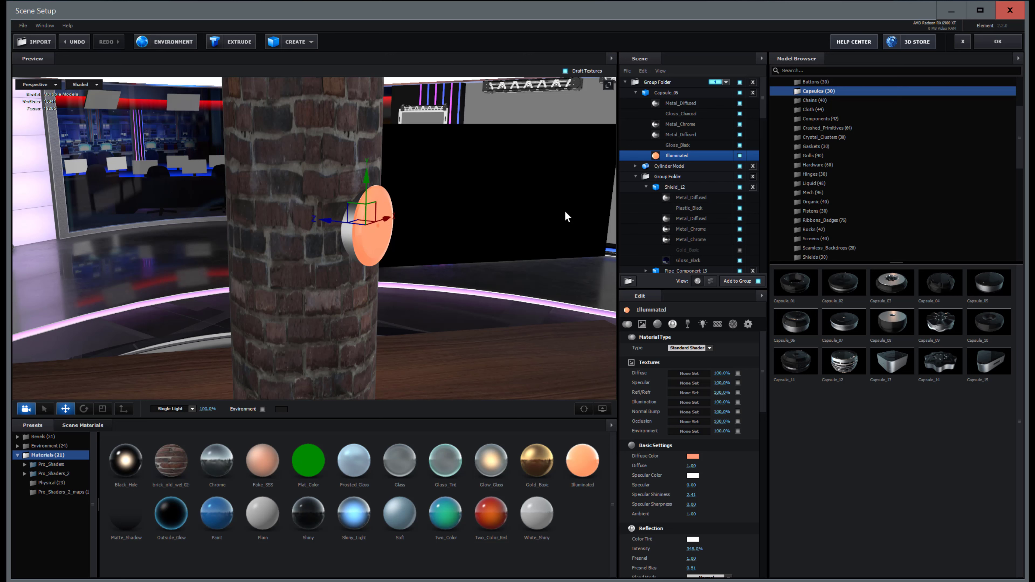
left_click(1000, 41)
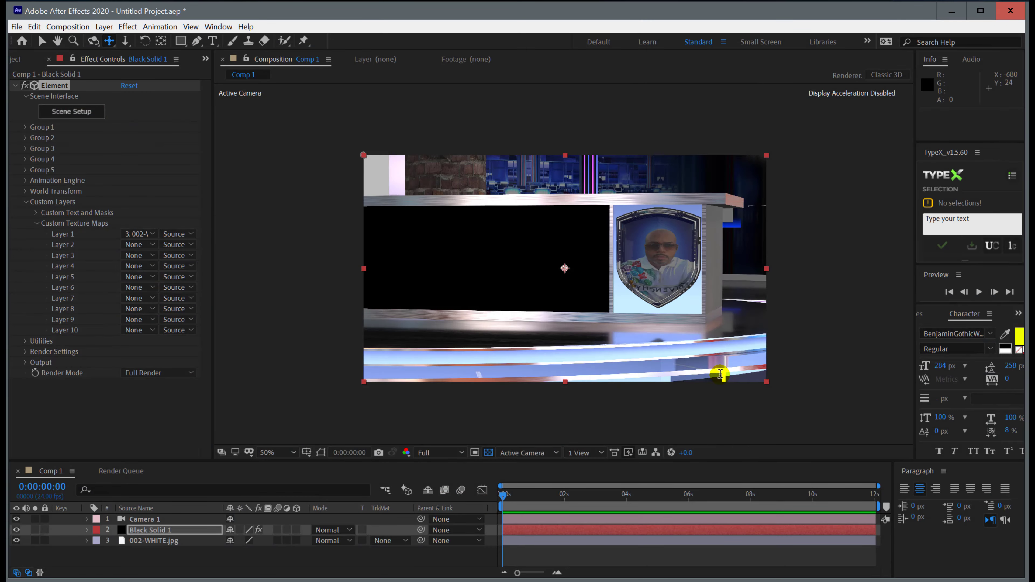
- Fit the composition in the viewer and pull the camera back from the news desk to a Z position of about -1900
scroll(567, 240, "down", 4)
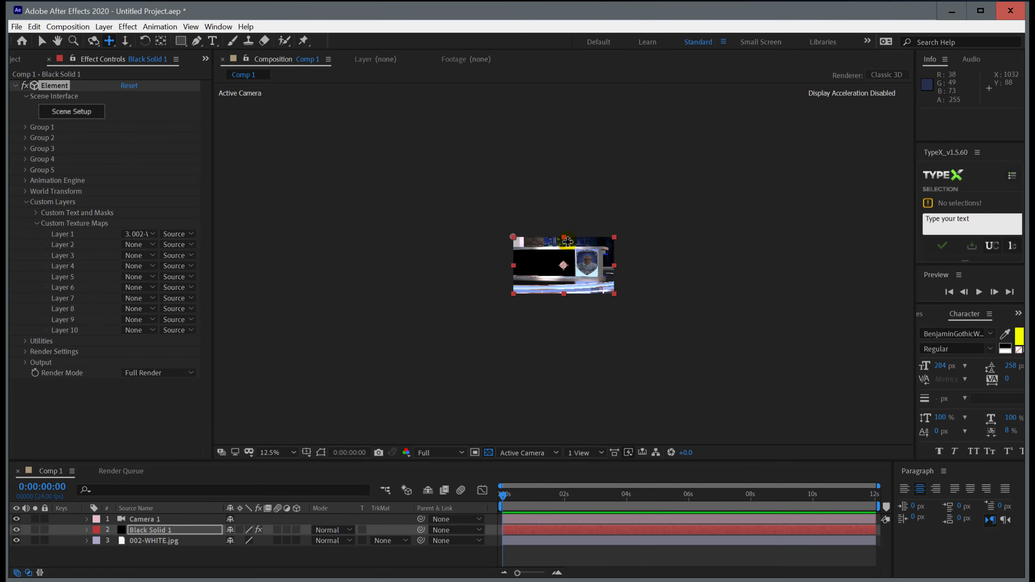
key("slash")
scroll(569, 245, "down", 1)
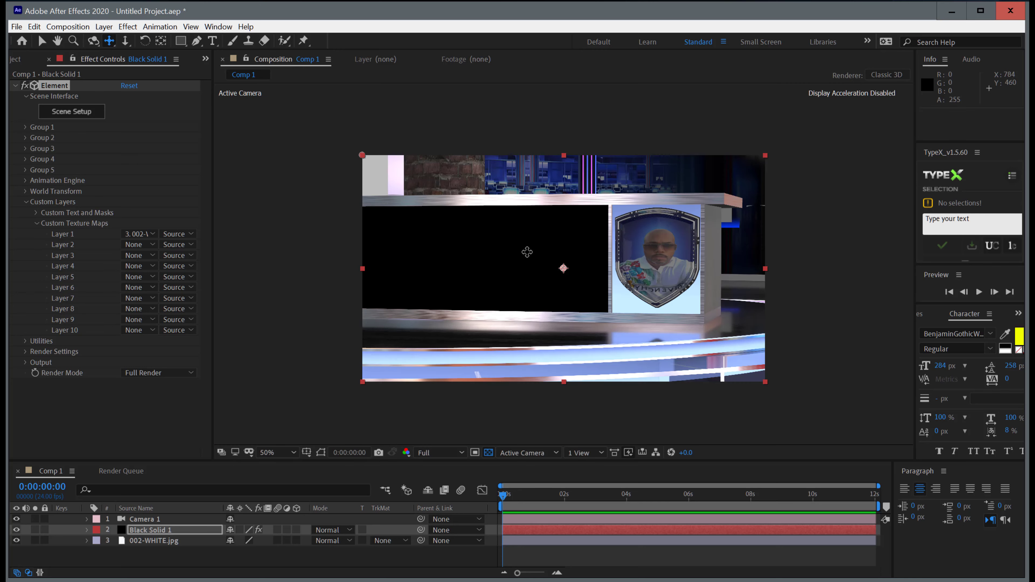
key("c")
left_click_drag(531, 224, 538, 324)
left_click(493, 345)
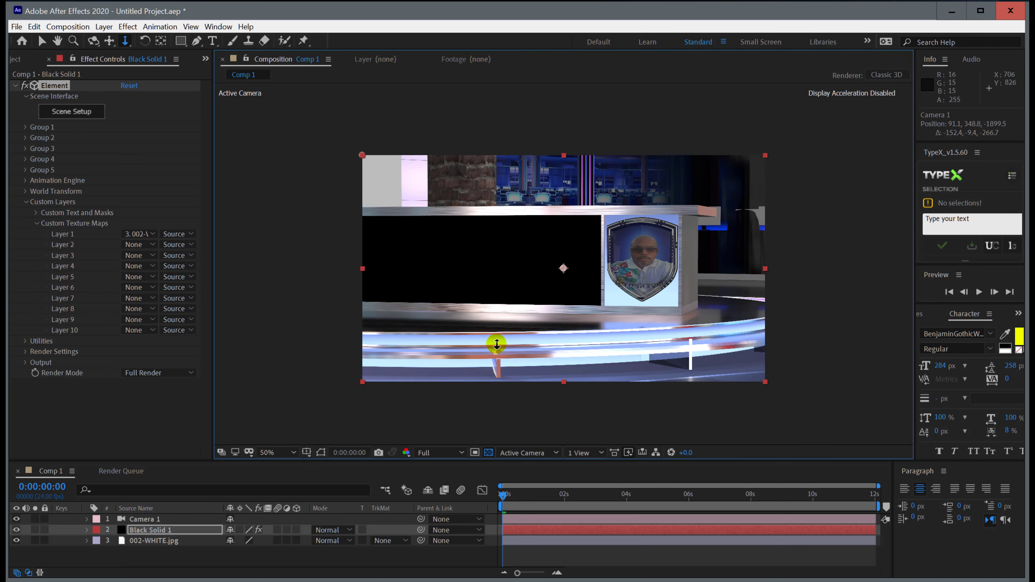
- Set the preview resolution to Third and reposition the camera to frame the brick column and illuminated capsule above the desk
left_click(443, 452)
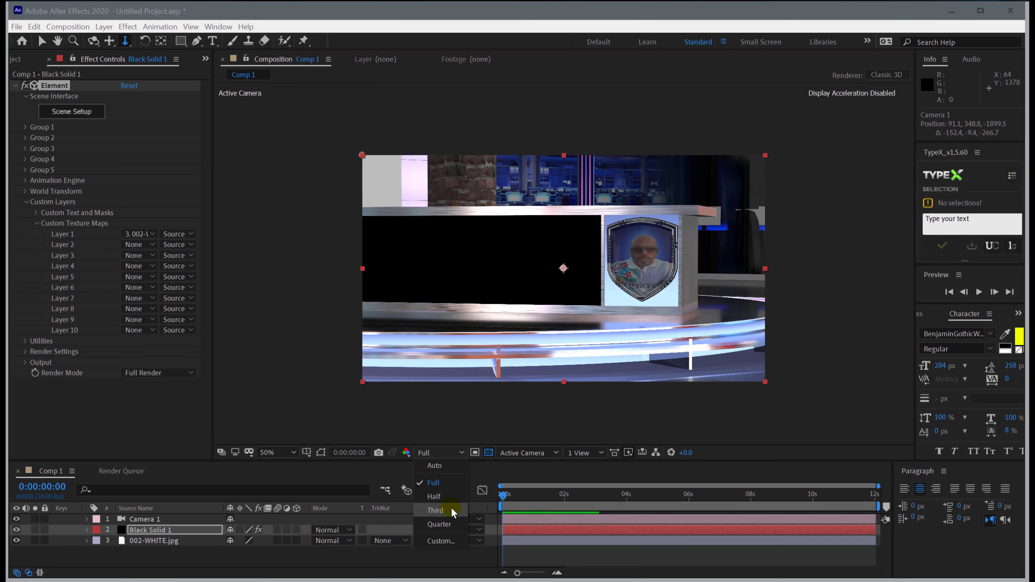
left_click(436, 511)
left_click_drag(593, 271, 573, 381)
left_click_drag(572, 408, 578, 253)
key("c")
key("c")
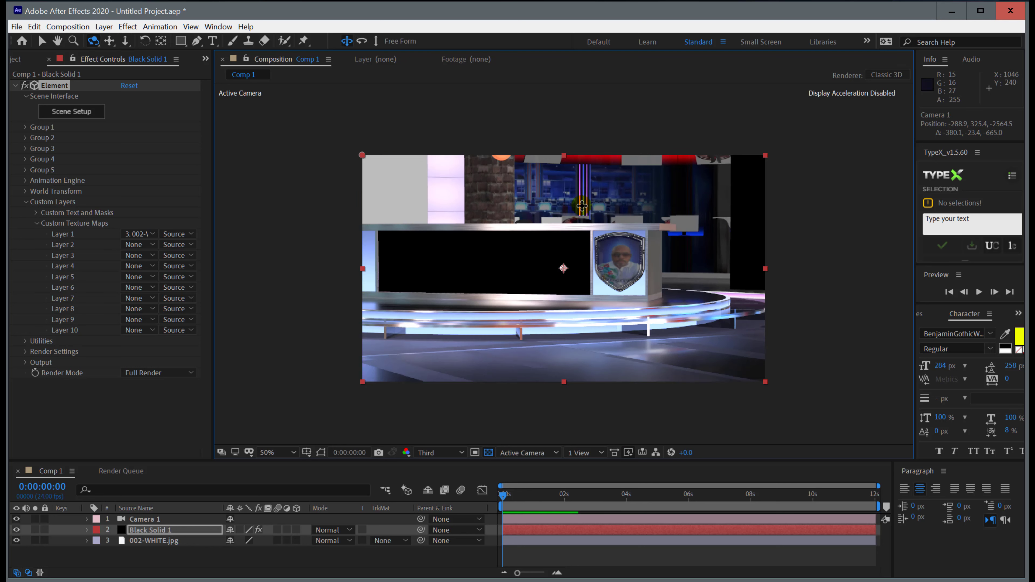
left_click_drag(583, 206, 589, 301)
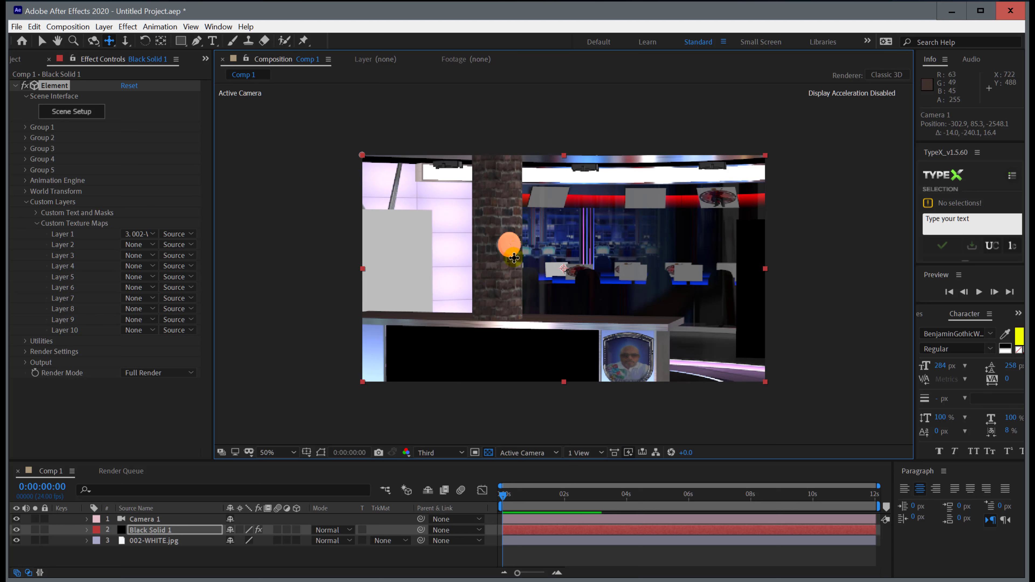
- Try an Illumination value of 44 in the Element effect's Multi-Pass Mixer on Black Solid 1
left_click(166, 528)
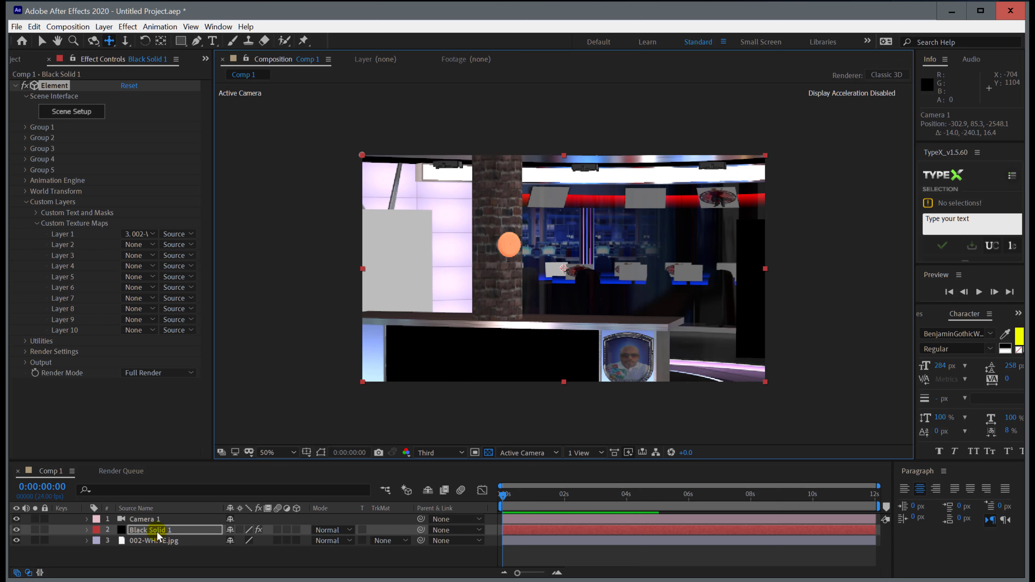
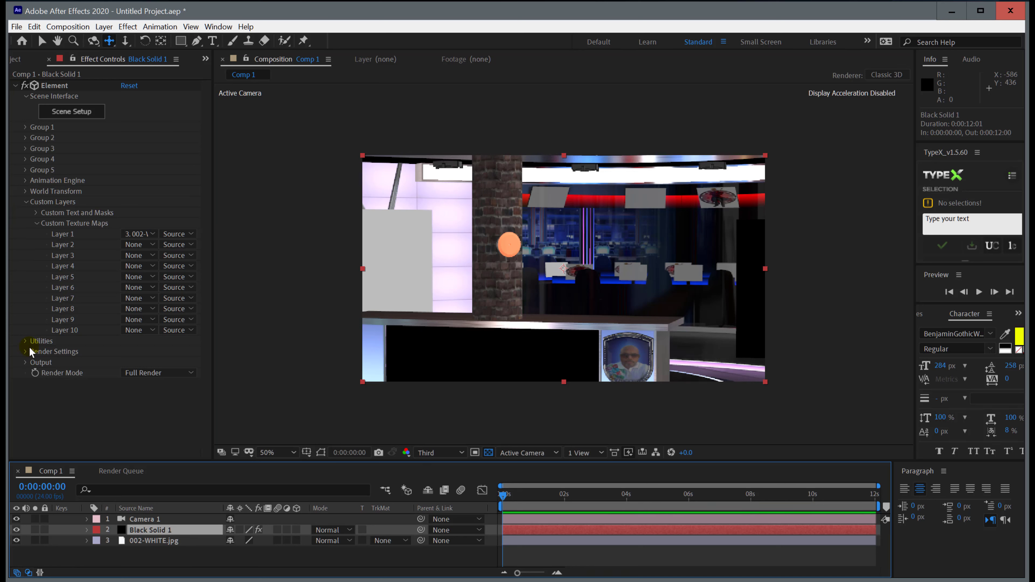
left_click(25, 363)
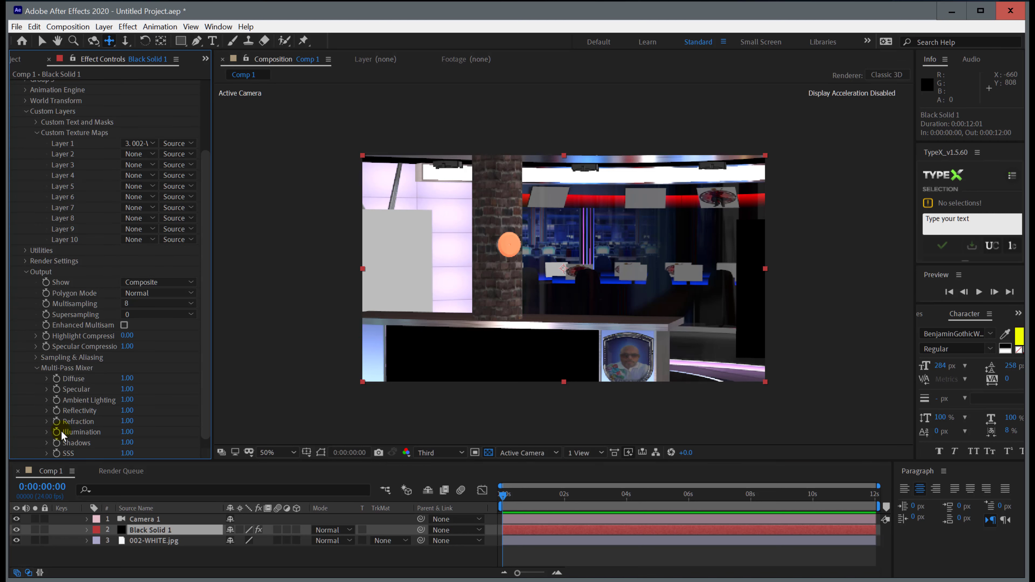
left_click(127, 432)
type("44")
key("Return")
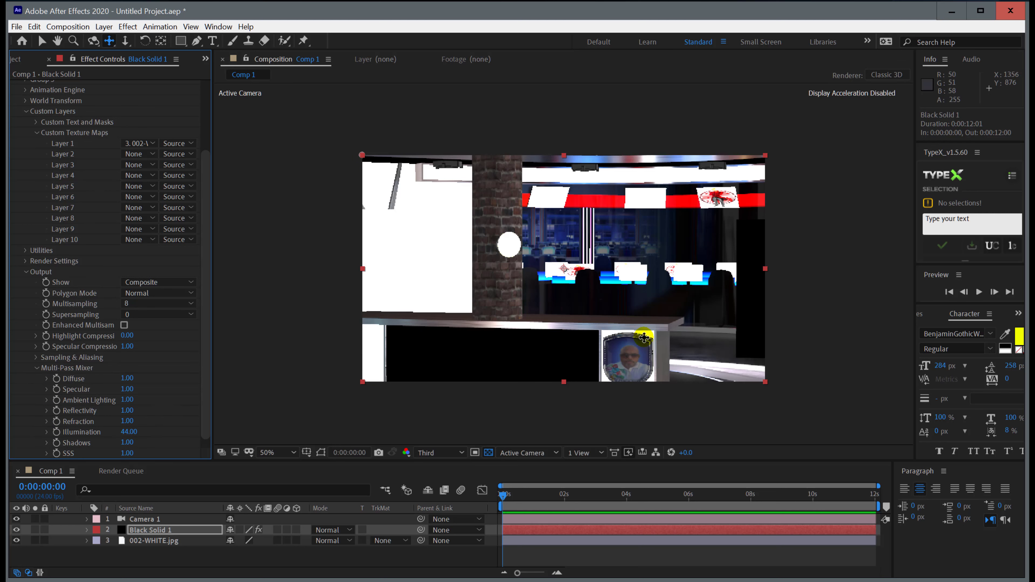
- Reset the Multi-Pass Mixer's Illumination value to 1
left_click(126, 432)
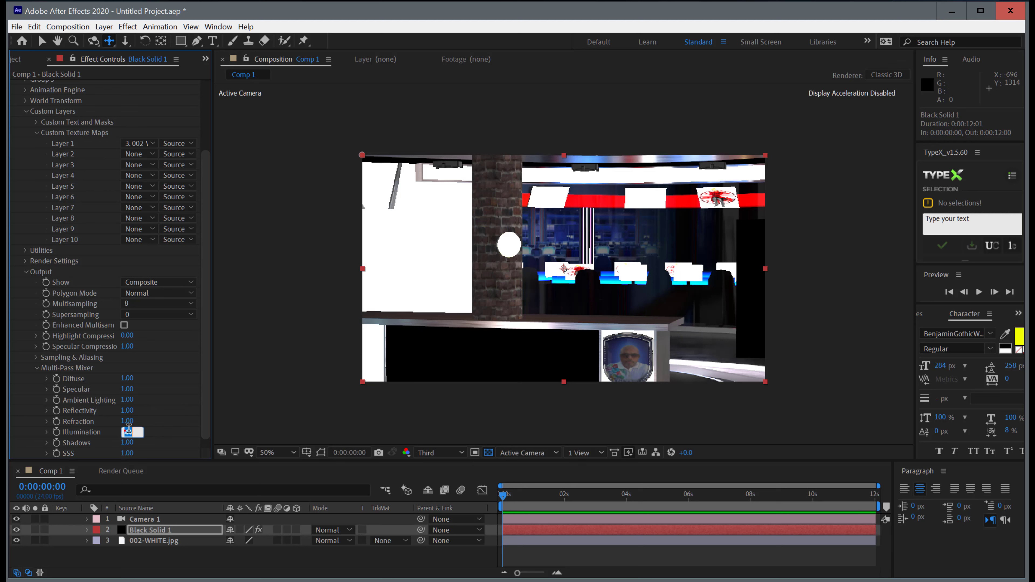
type("1")
key("Return")
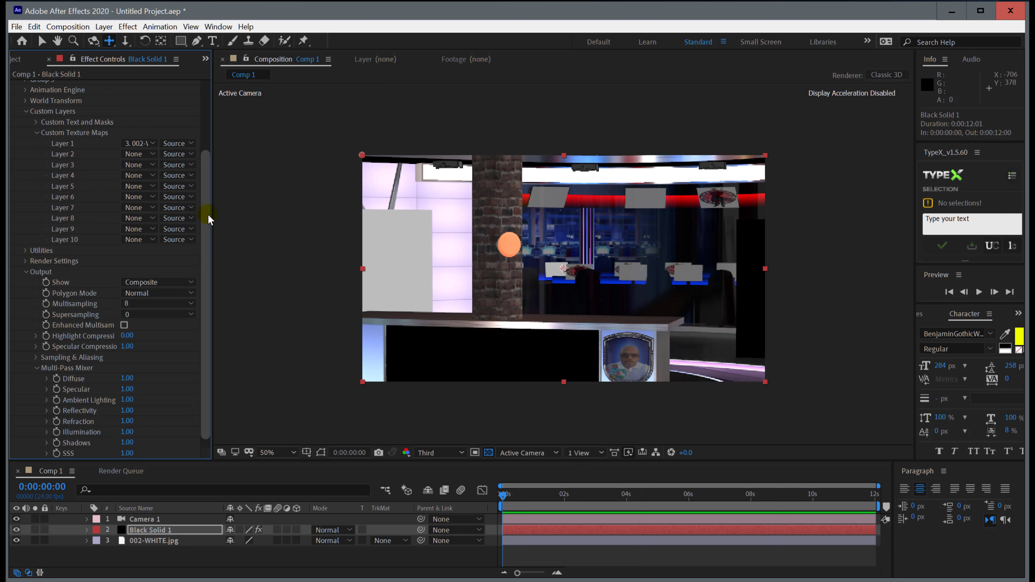
scroll(208, 215, "up", 3)
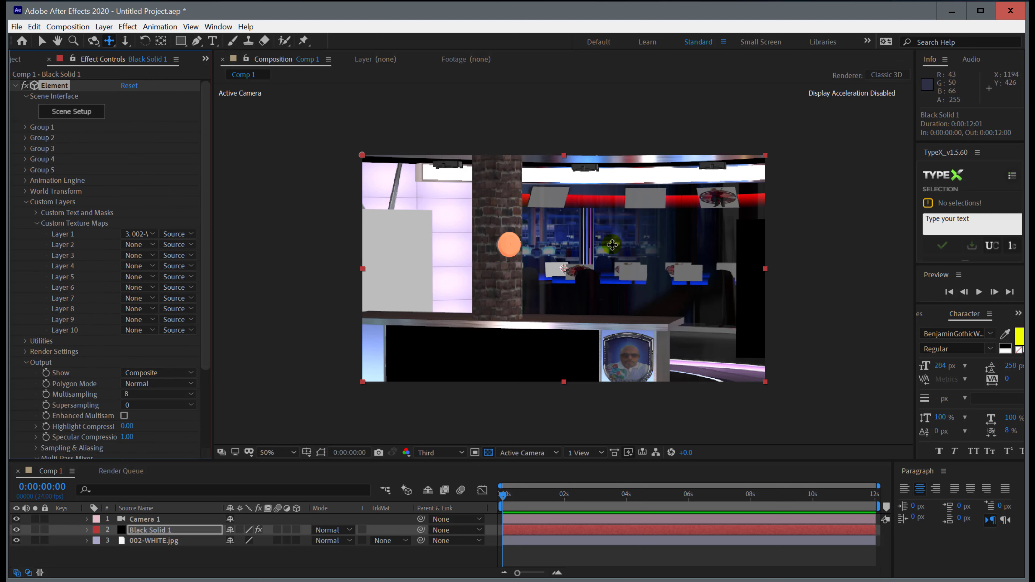
- Open Element's Scene Setup for Black Solid 1 with the brick column and capsule light in the preview
left_click(75, 118)
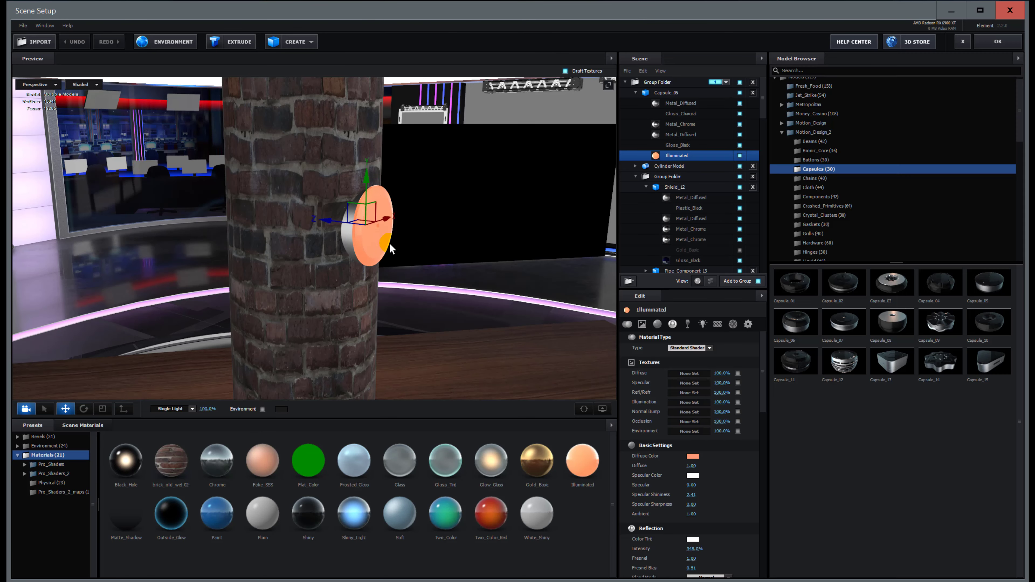
left_click(364, 257)
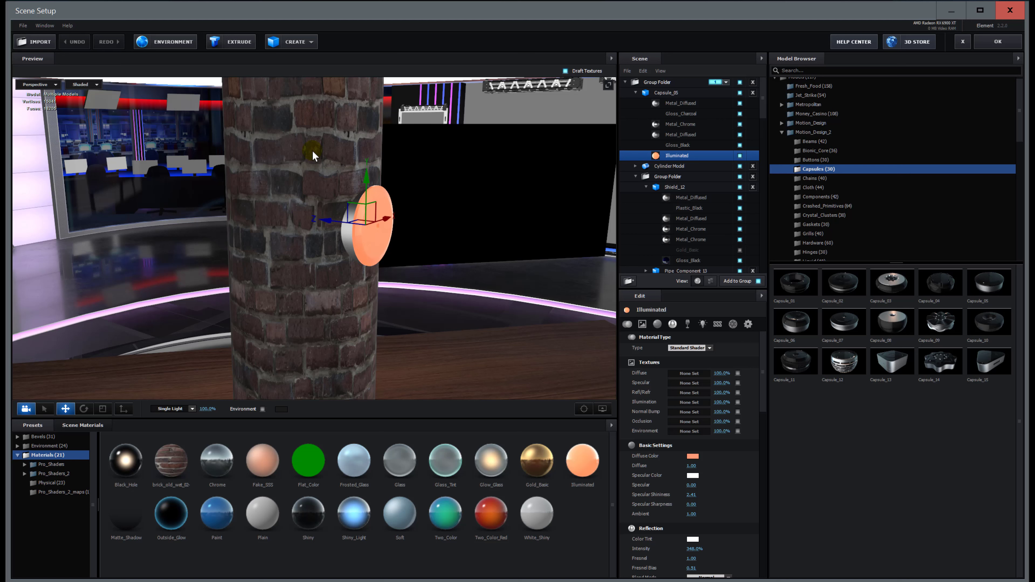
left_click(286, 200)
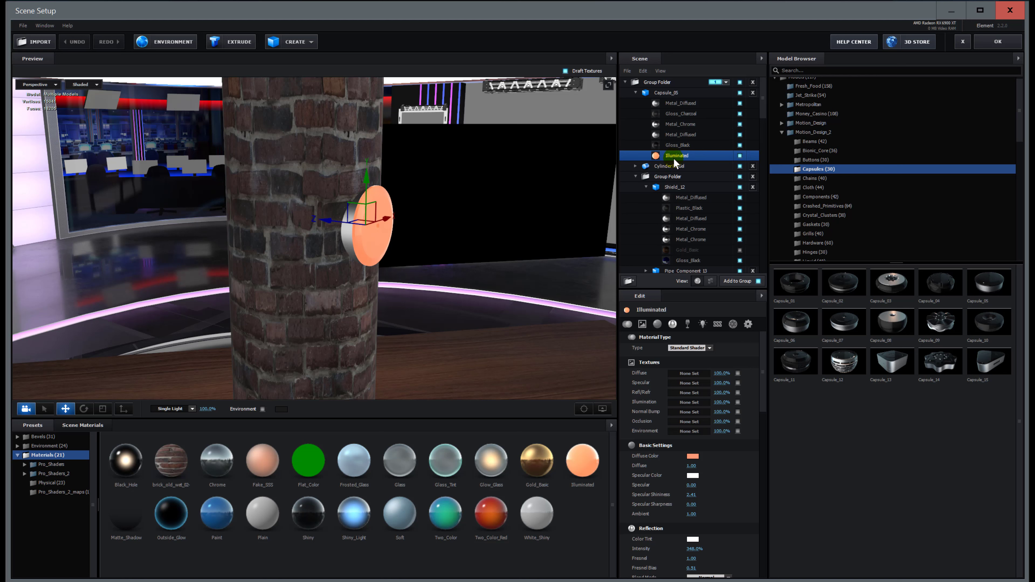
- Try pulling the illuminated capsule away from the brick column and rotating it about its vertical axis
left_click(371, 216)
left_click_drag(371, 216, 370, 241)
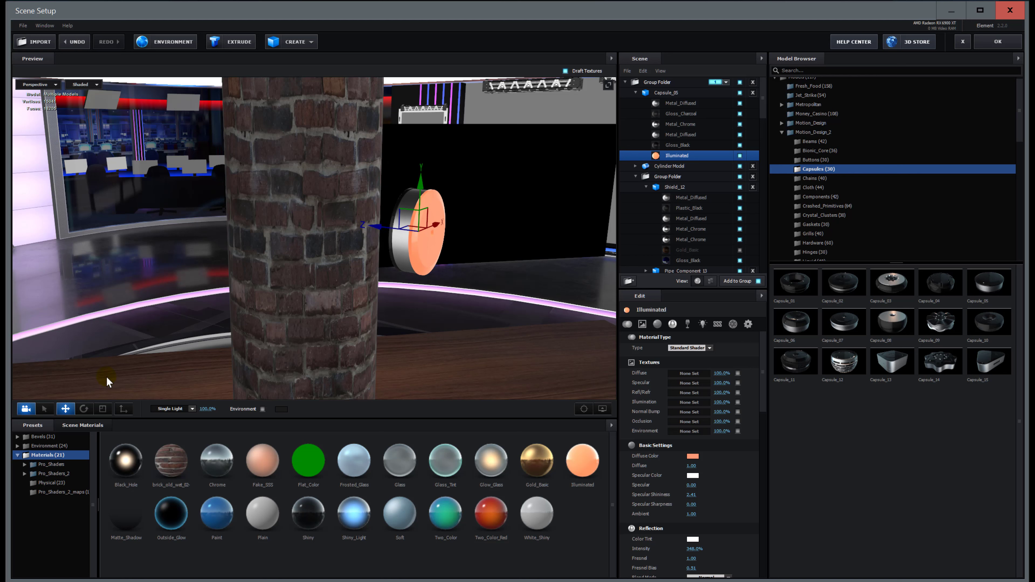
left_click(84, 409)
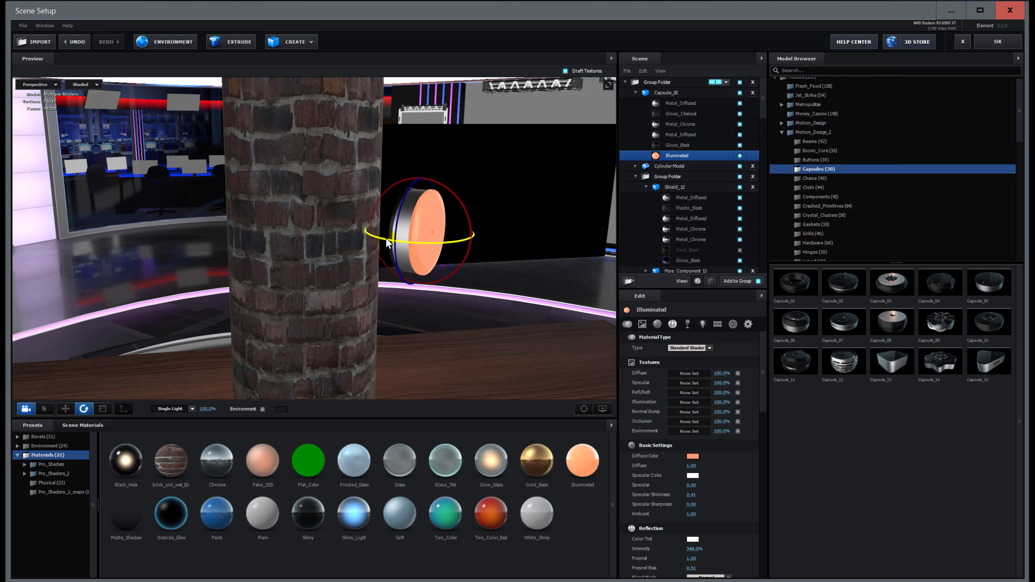
left_click_drag(387, 243, 456, 230)
scroll(474, 207, "down", 10)
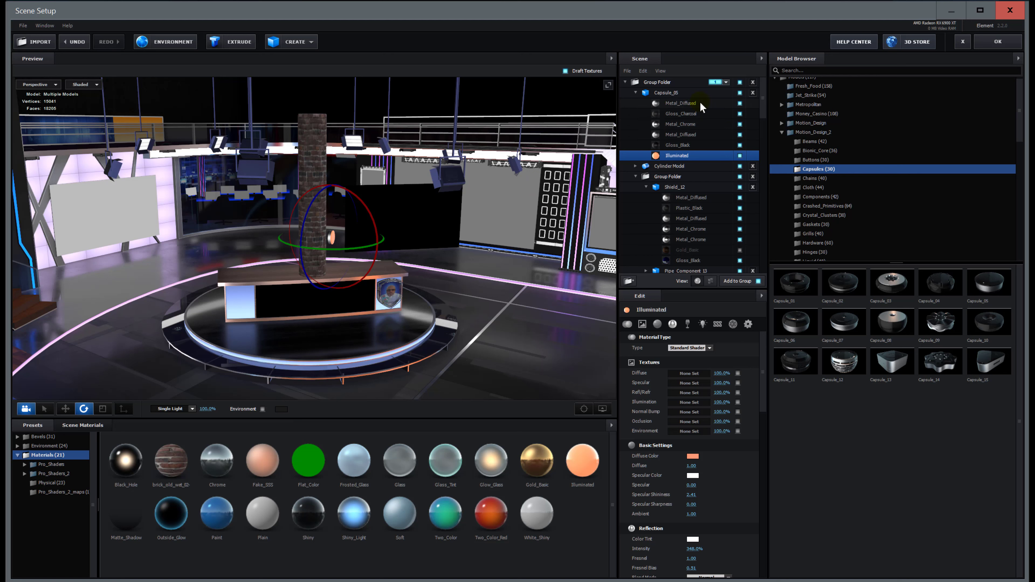
- Delete the Capsule_05 model from the scene and create a new cylinder primitive
left_click(752, 93)
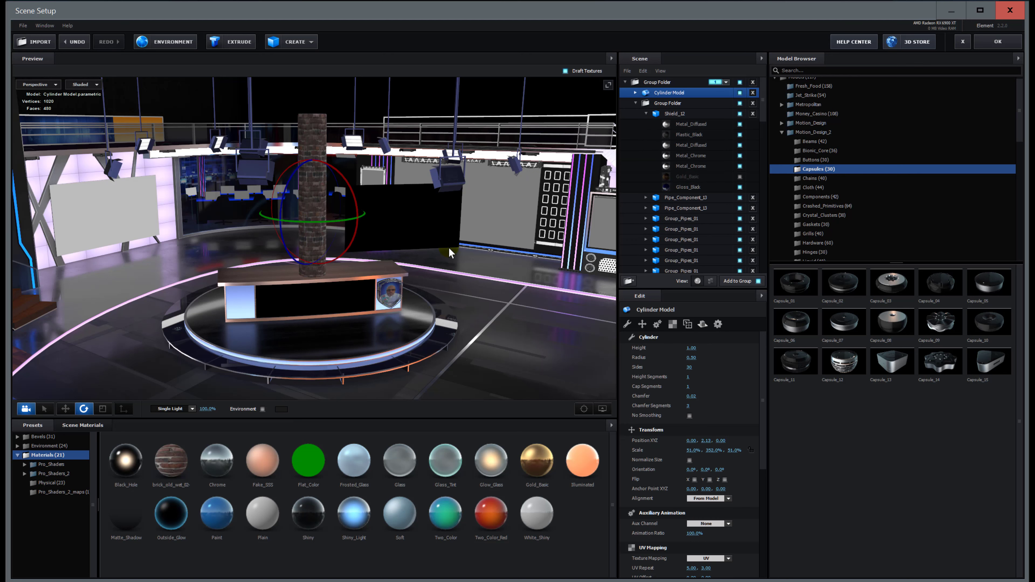
left_click(290, 42)
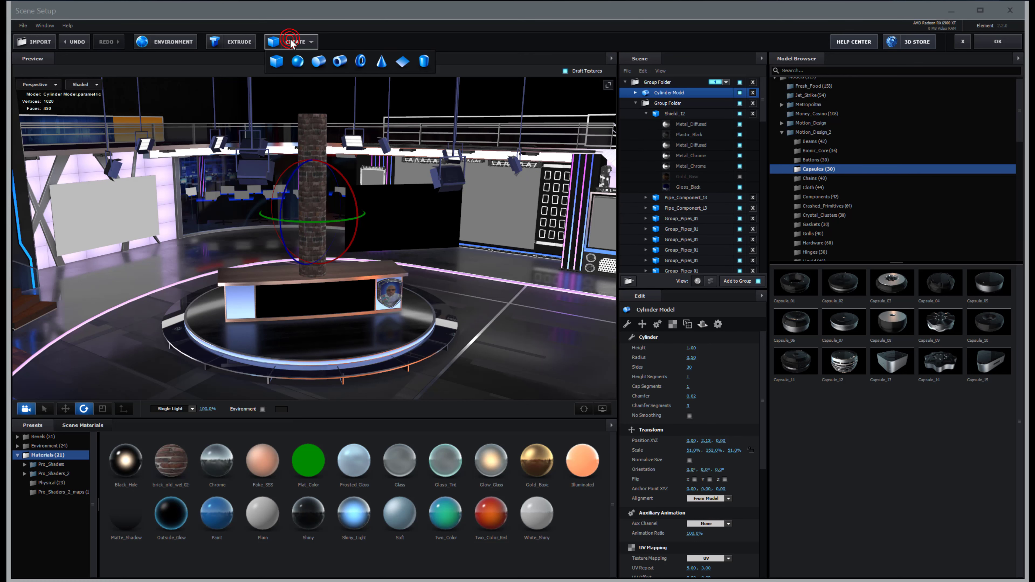
left_click(319, 61)
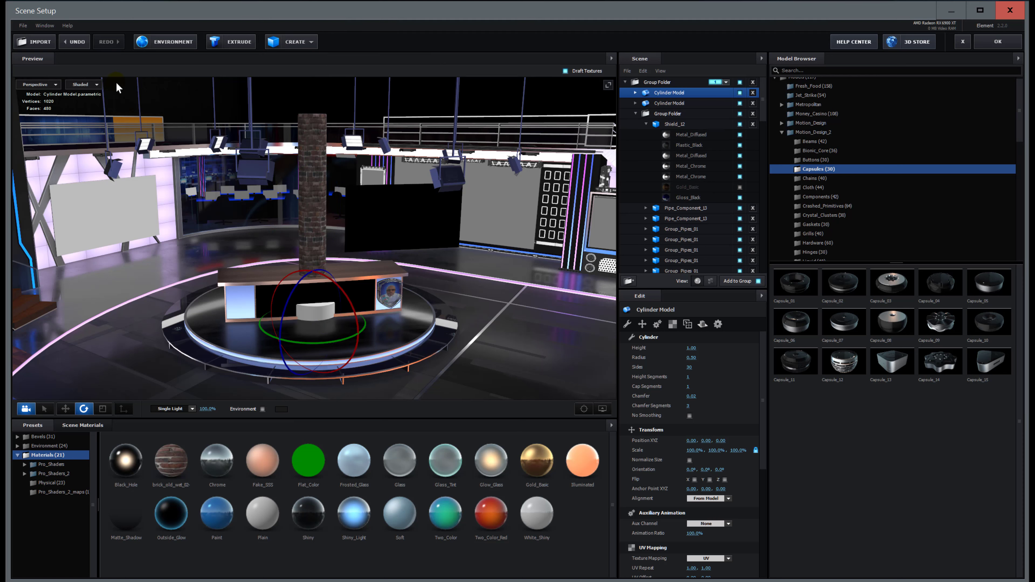
- Raise the new cylinder to a Y position of about 1.74 and rotate it to an X orientation of 270°
left_click(102, 409)
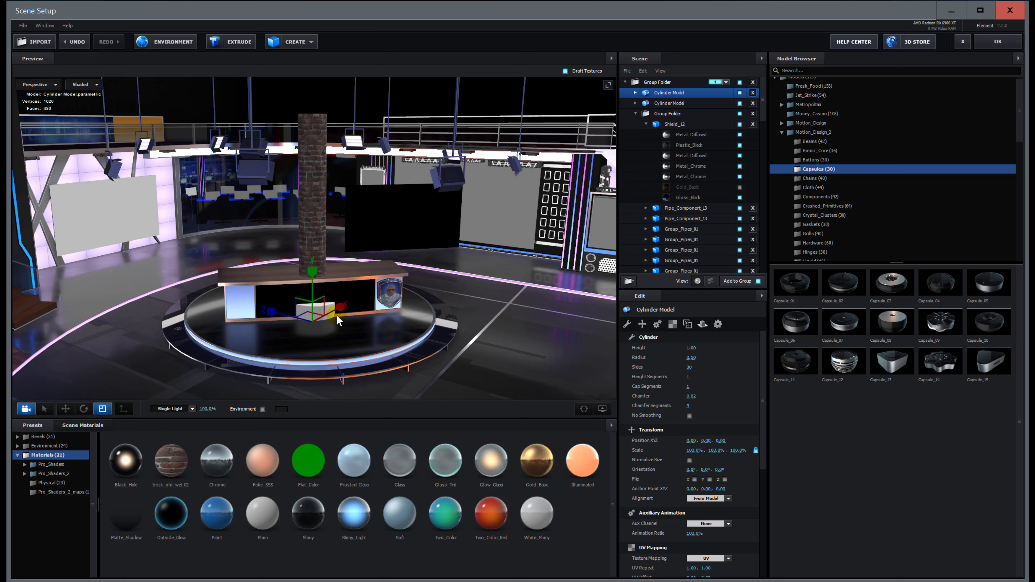
left_click(65, 408)
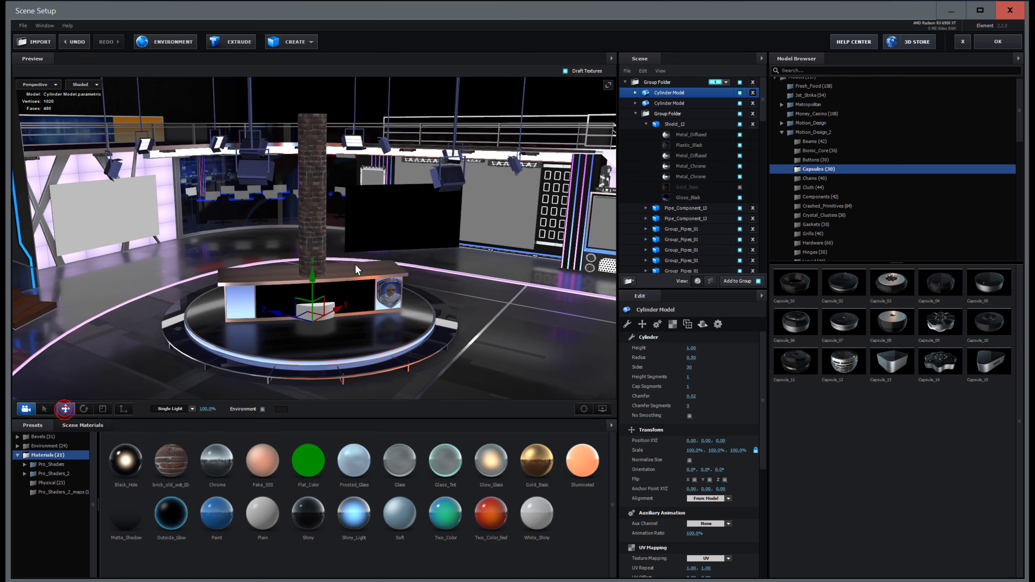
left_click_drag(312, 283, 315, 170)
left_click(123, 408)
left_click(83, 408)
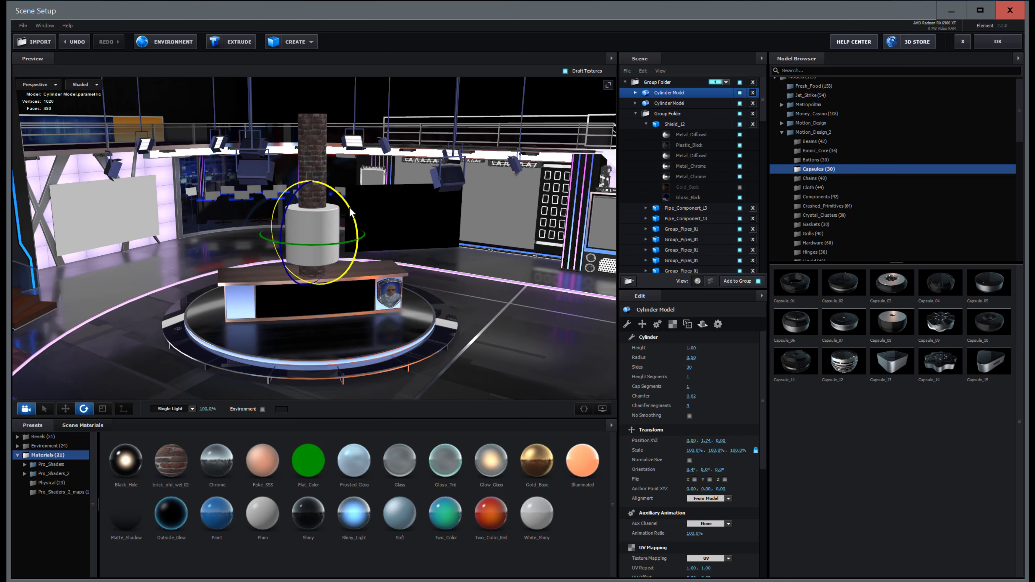
mouse_move(350, 210)
left_mouse_down()
mouse_move(383, 241)
mouse_move(391, 346)
mouse_move(150, 371)
mouse_move(359, 246)
mouse_move(363, 205)
left_mouse_up()
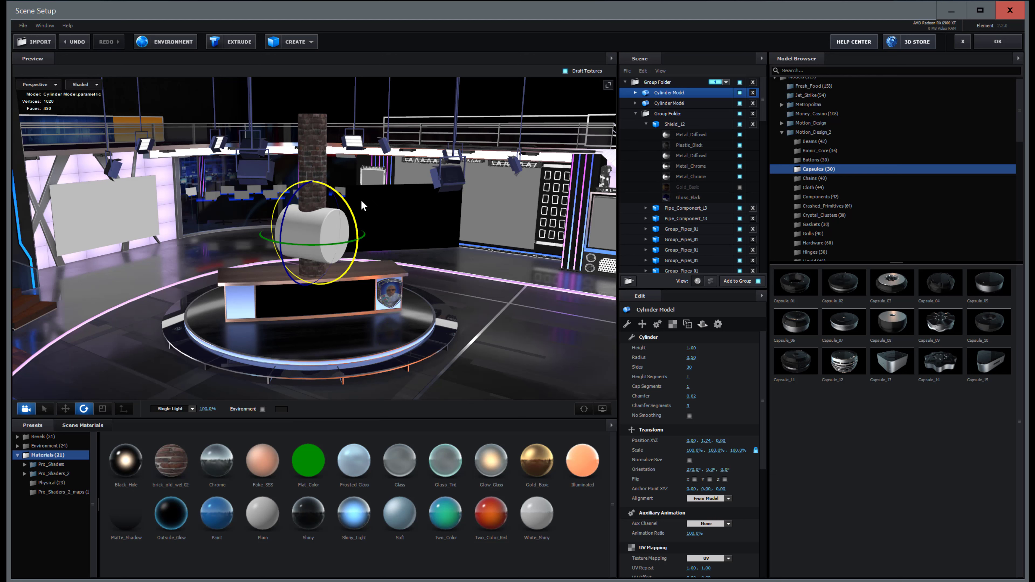
left_click(65, 409)
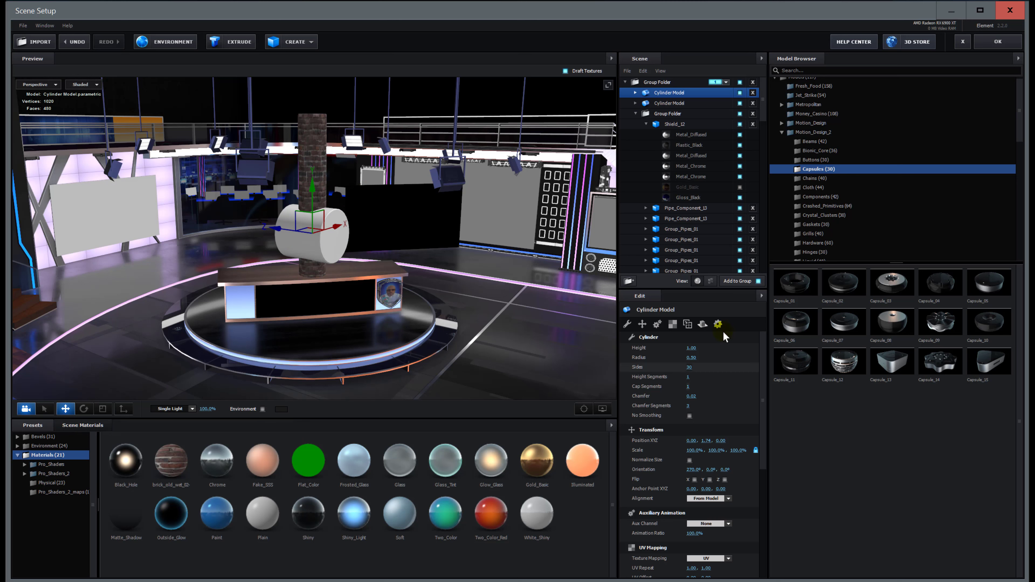
- Delete the new white cylinder and undo the deletion
left_click(752, 92)
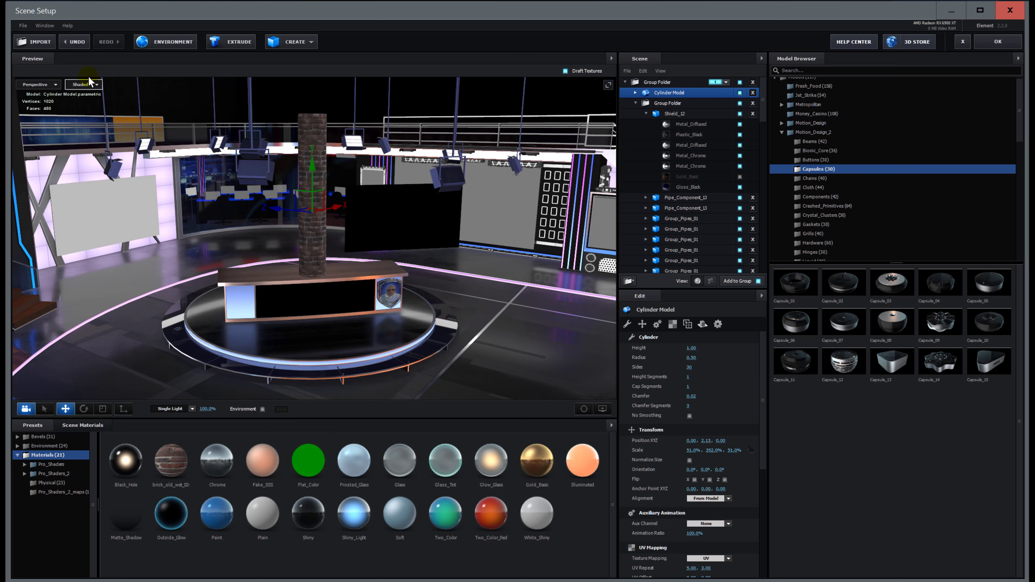
left_click(75, 46)
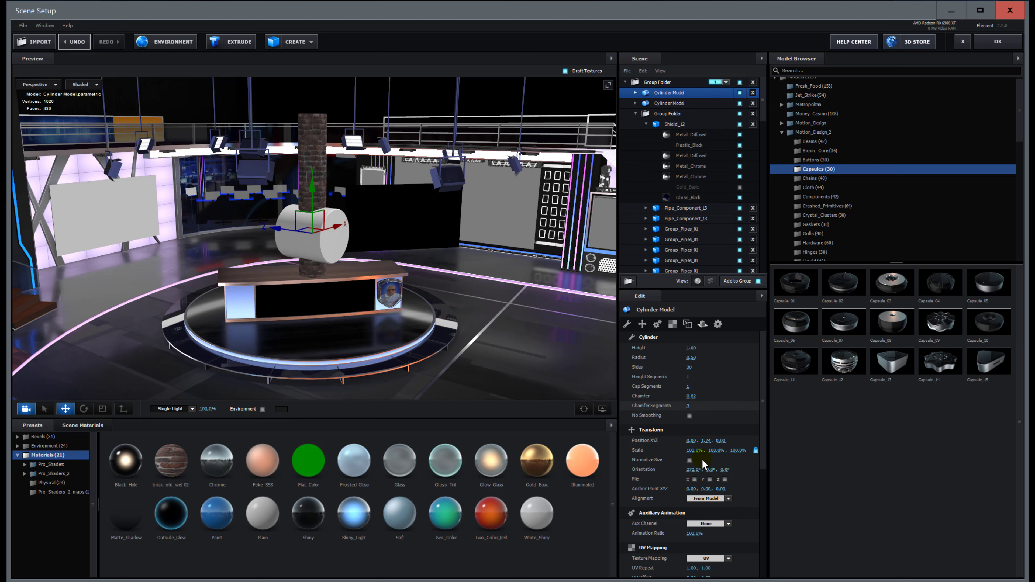
- Scale the cylinder uniformly down to about 8.5% and set it against the column's face at a Z position of about -0.23
left_click_drag(696, 452, 645, 457)
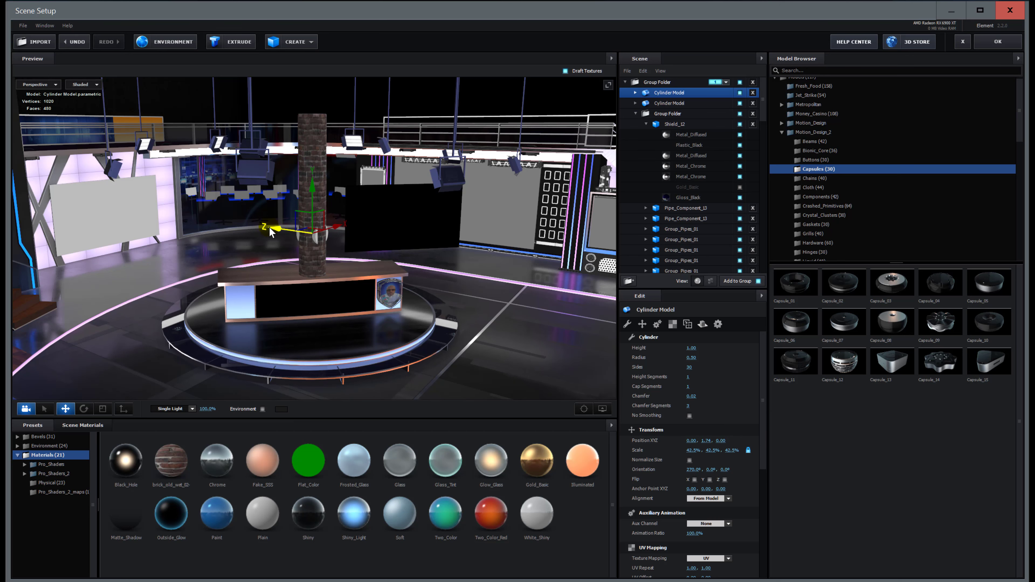
left_click_drag(270, 229, 280, 229)
scroll(343, 243, "up", 8)
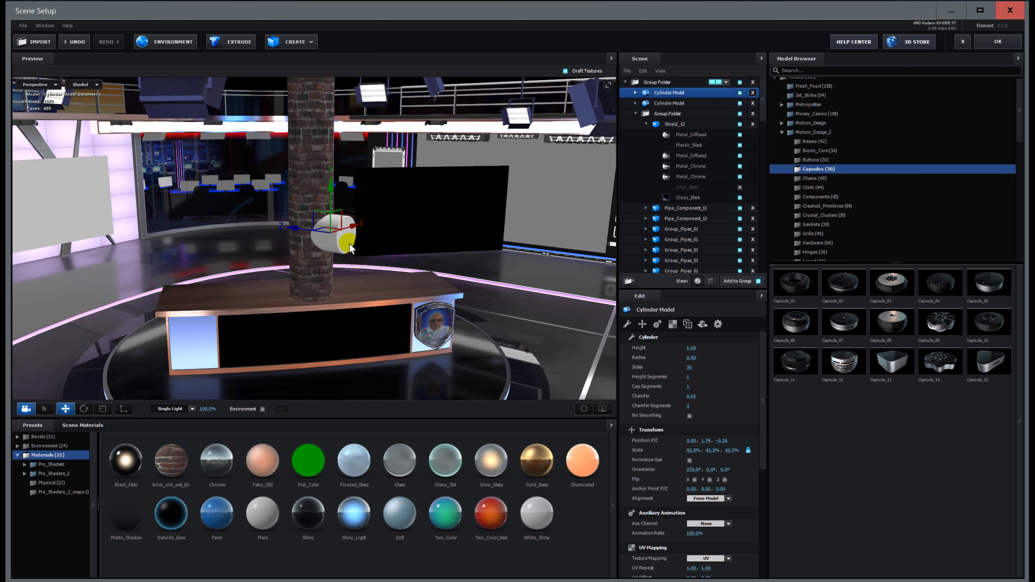
scroll(352, 249, "up", 2)
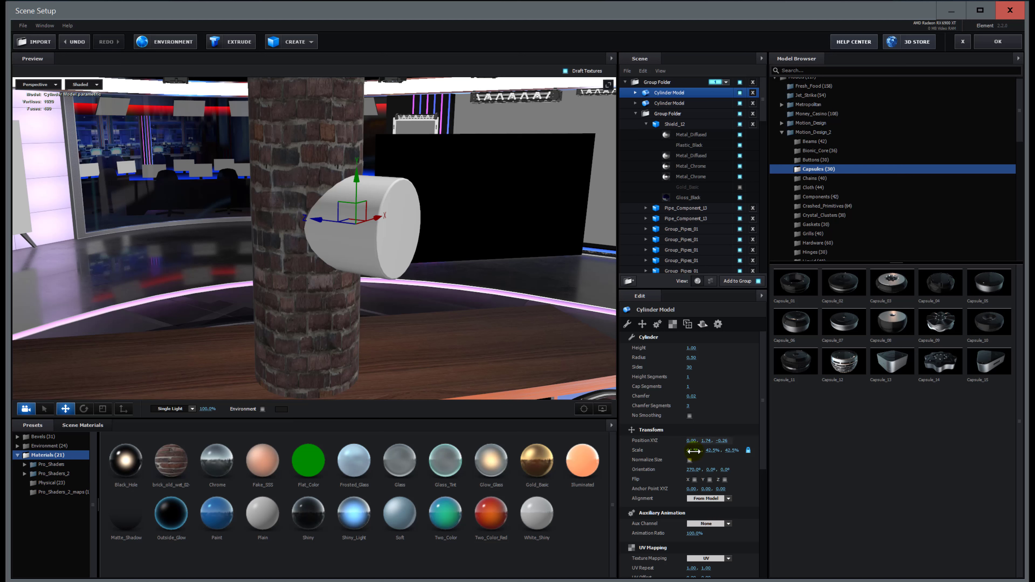
left_click_drag(694, 450, 664, 454)
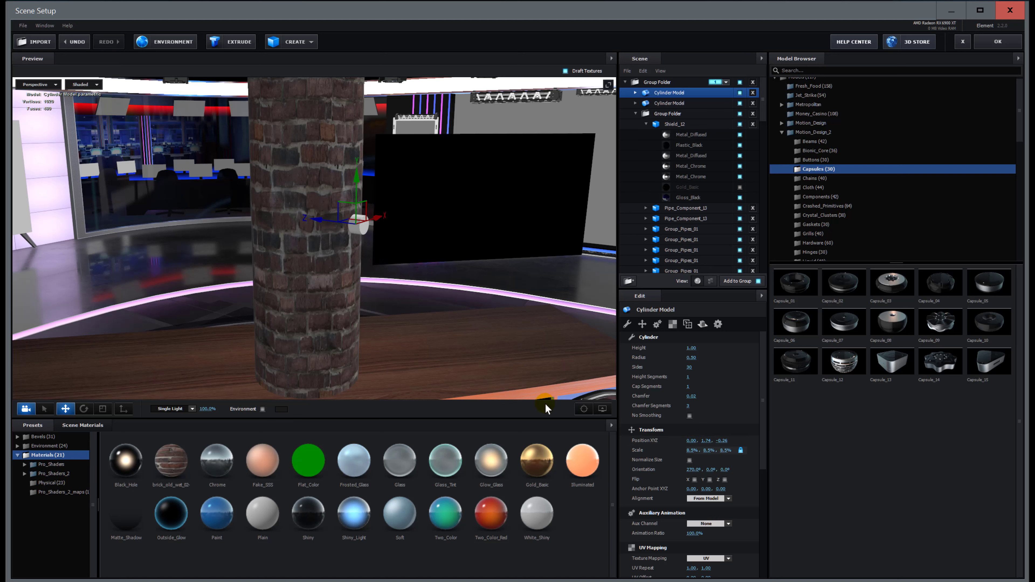
left_click_drag(316, 220, 309, 220)
- Duplicate the small cylinder on the brick column four times
left_click_drag(471, 249, 422, 253)
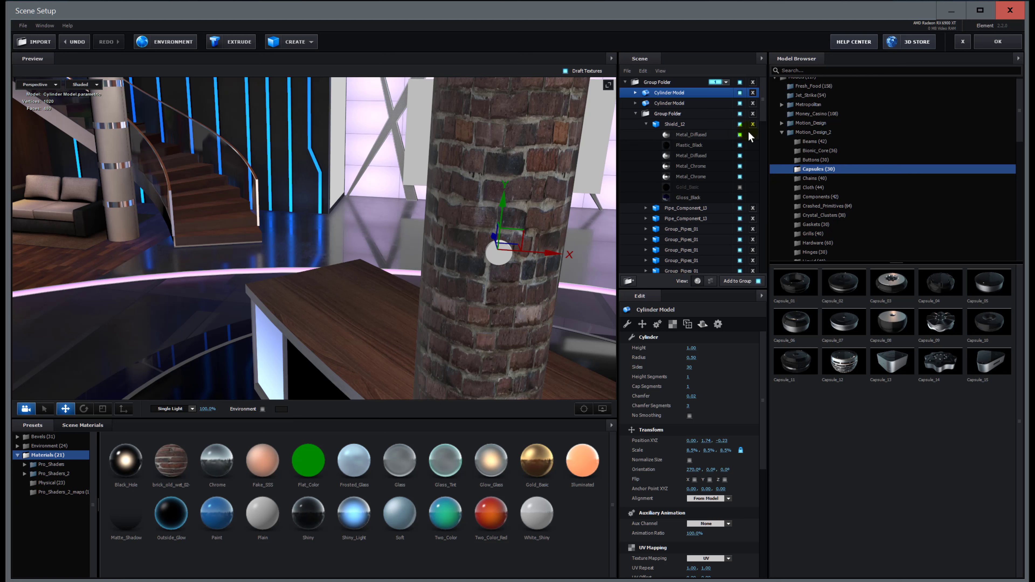
left_click(685, 94)
key("ctrl+d")
key("ctrl+d")
key("ctrl+d")
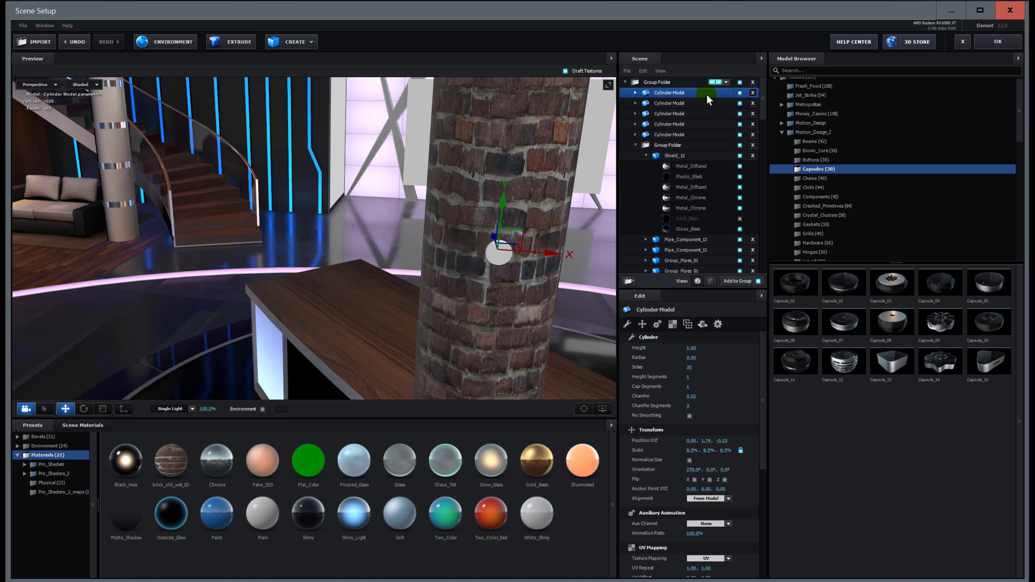
key("ctrl+d")
- Space three of the cylinder copies vertically along the column at Y positions of about 1.58, 1.91 and 2.08
left_click_drag(509, 202, 495, 252)
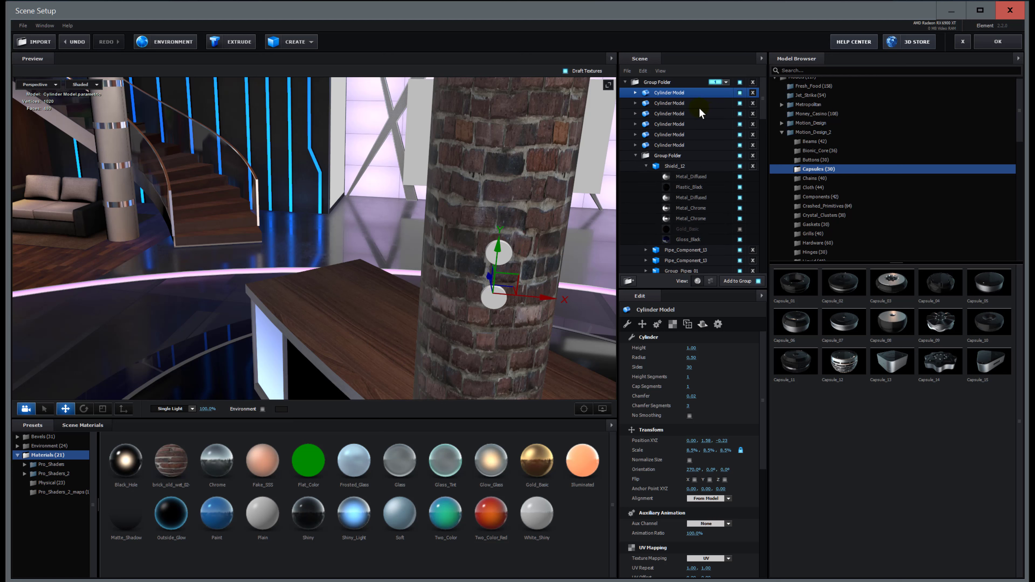
left_click(674, 104)
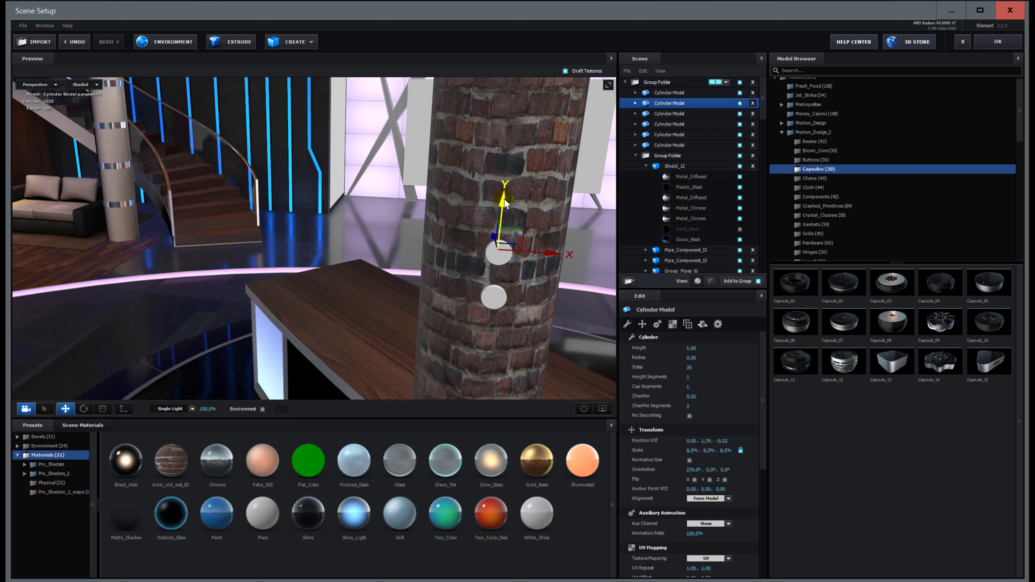
left_click_drag(508, 192, 516, 143)
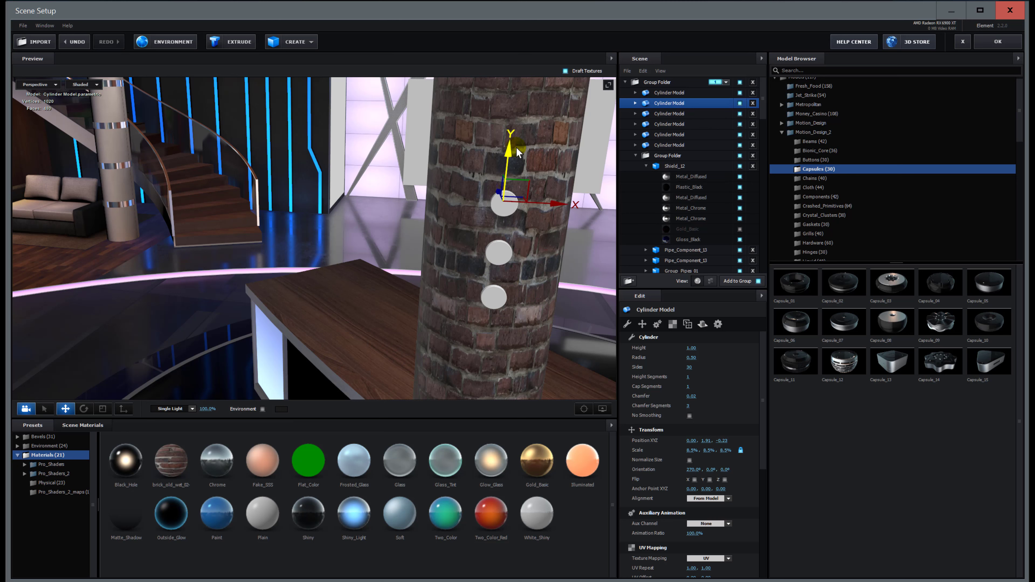
left_click(707, 114)
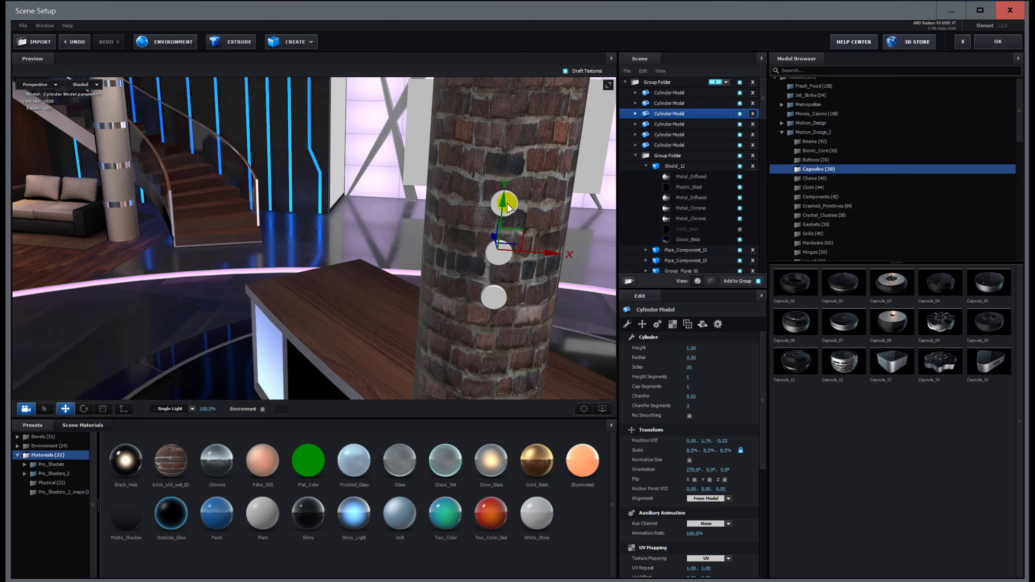
left_click_drag(507, 203, 520, 97)
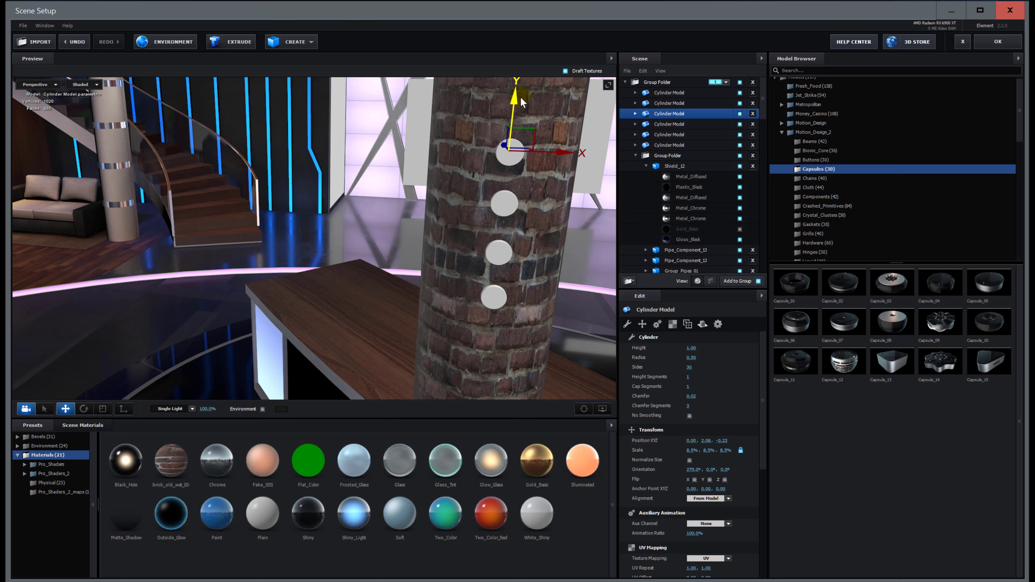
- Nudge the uppermost small cylinder on the column to an X position of about 0.01
left_click_drag(400, 250, 317, 325)
left_click_drag(393, 337, 489, 332)
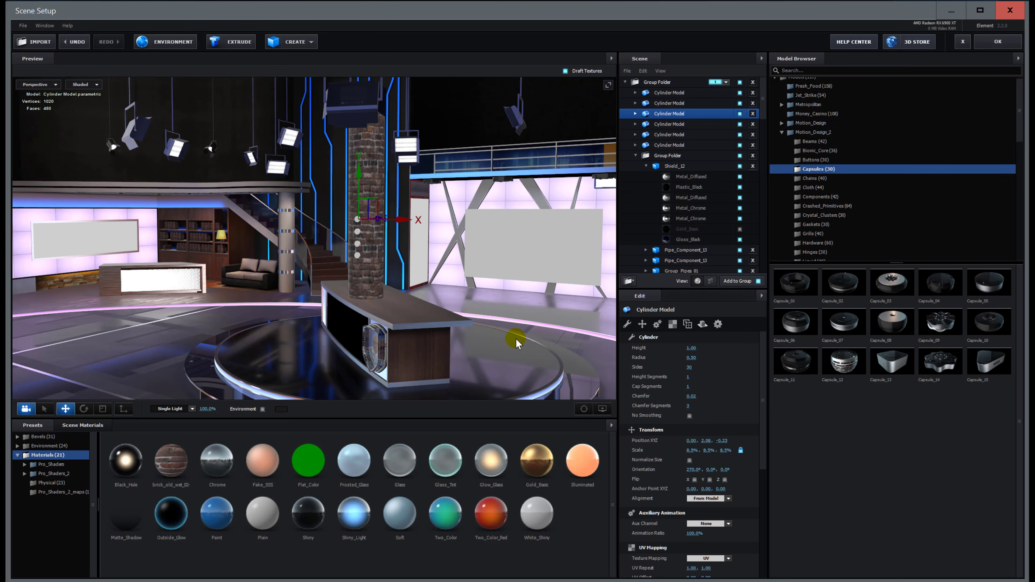
scroll(449, 240, "down", 1)
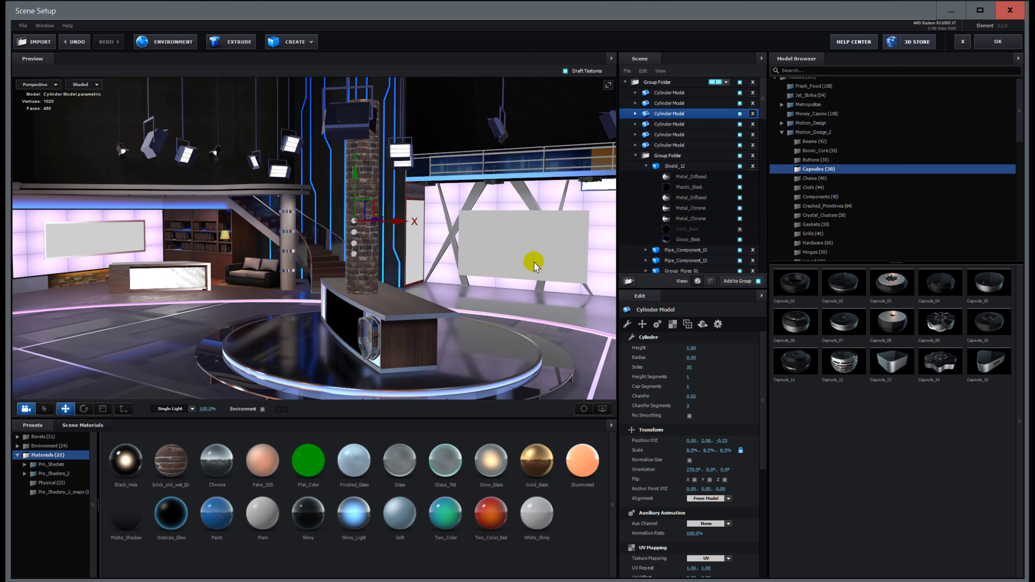
mouse_move(412, 226)
left_mouse_down()
mouse_move(433, 223)
mouse_move(402, 227)
left_mouse_up()
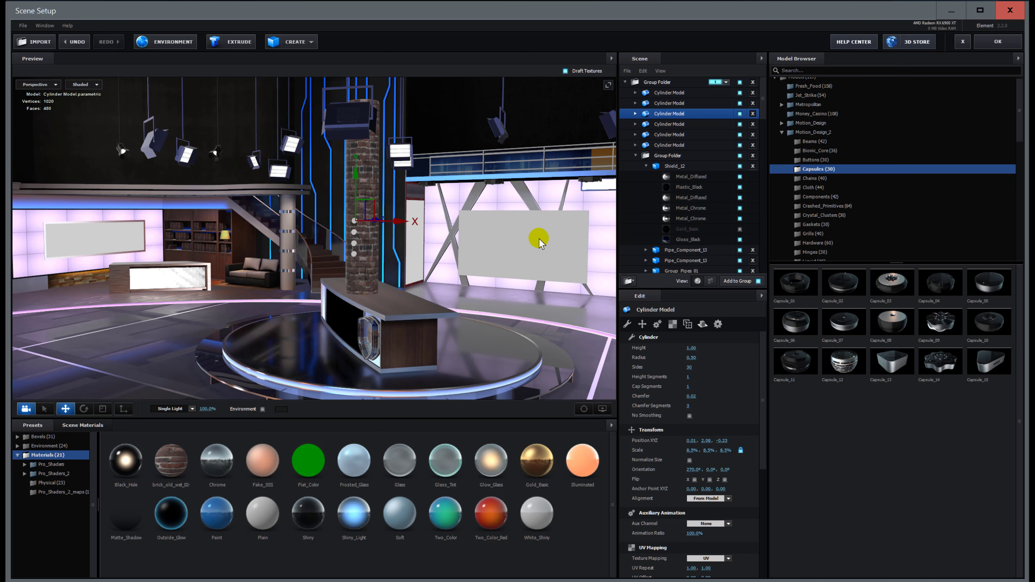
- Select the 070_Sofa_leather material on the lounge sofa and toggle its visibility off and back on
scroll(558, 244, "up", 3)
scroll(576, 250, "up", 3)
left_click_drag(589, 256, 142, 319)
middle_click_drag(141, 314, 562, 265)
middle_click_drag(210, 296, 652, 243)
middle_click_drag(211, 323, 592, 270)
scroll(354, 327, "up", 4)
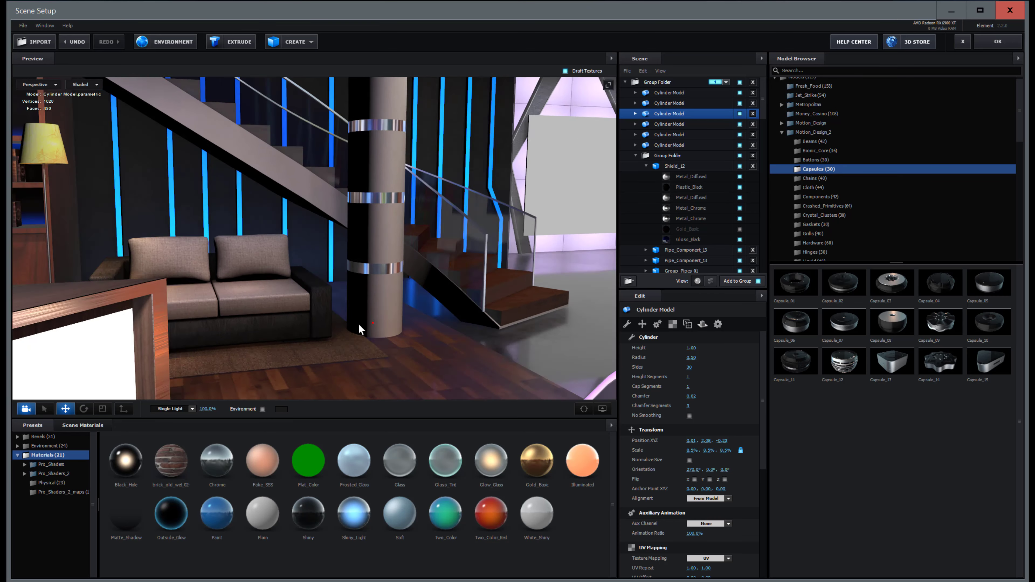
scroll(334, 327, "up", 5)
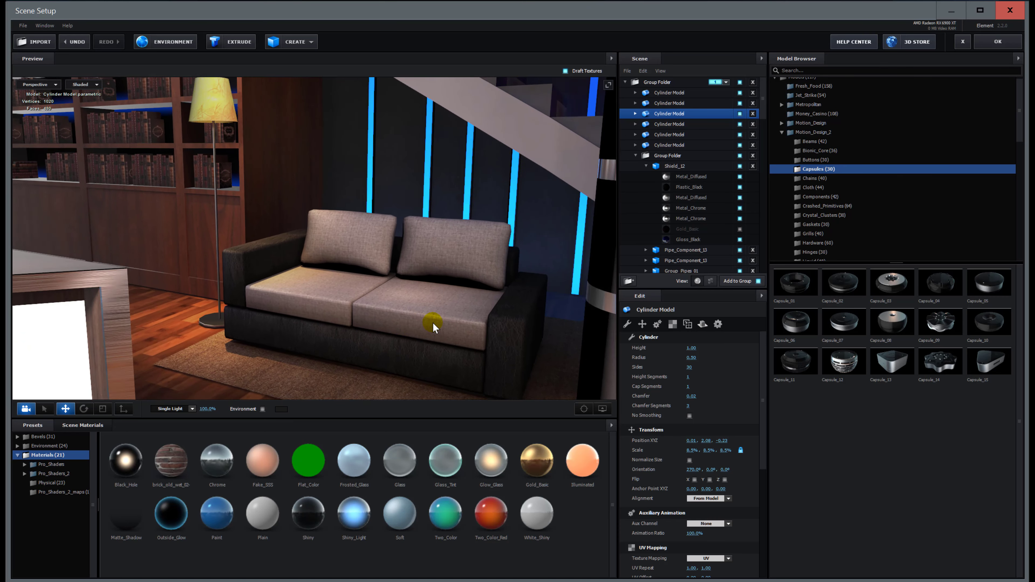
middle_click_drag(501, 329, 393, 193)
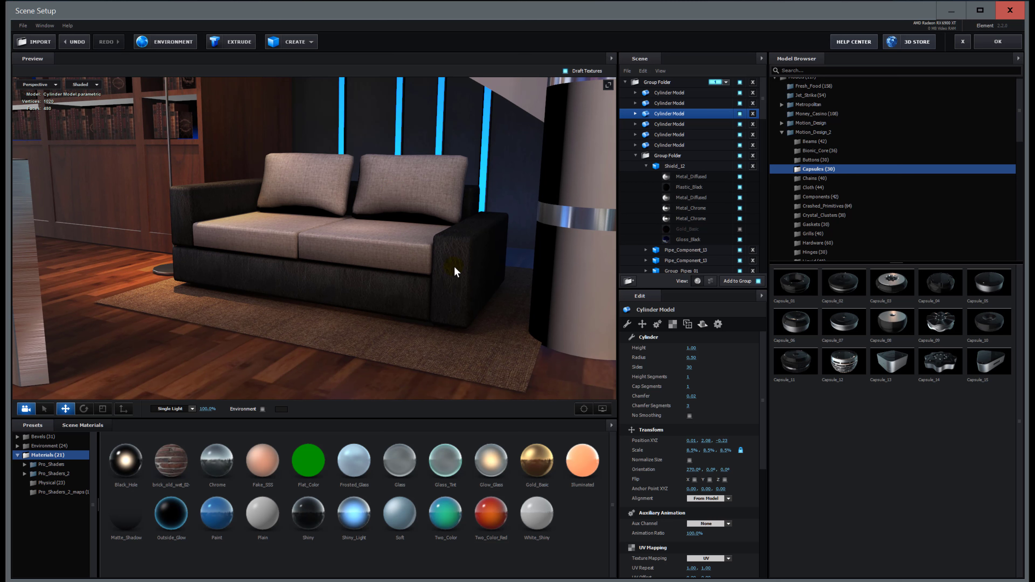
left_click(455, 268)
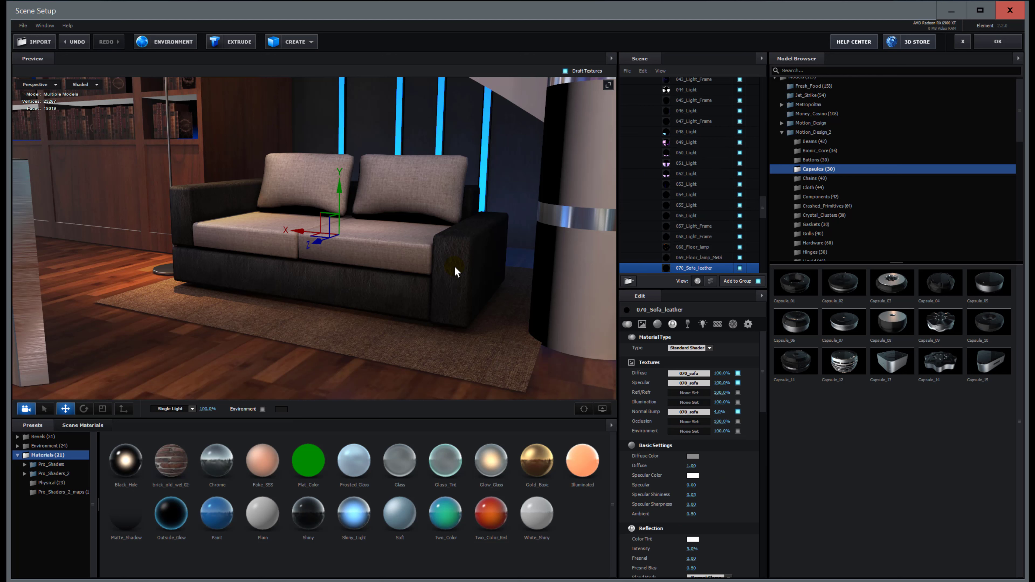
left_click(739, 268)
left_click(739, 268)
left_click(701, 269)
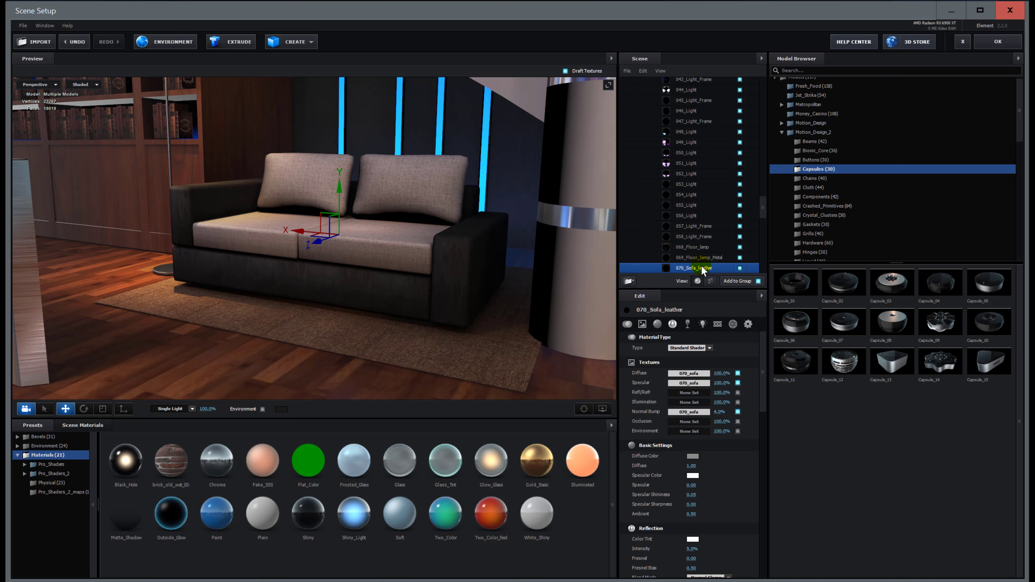
- Replace the lounge sofa's leather material with the fabric_stitch_03 preset from the Pro_Shaders Fabric collection
left_click(24, 465)
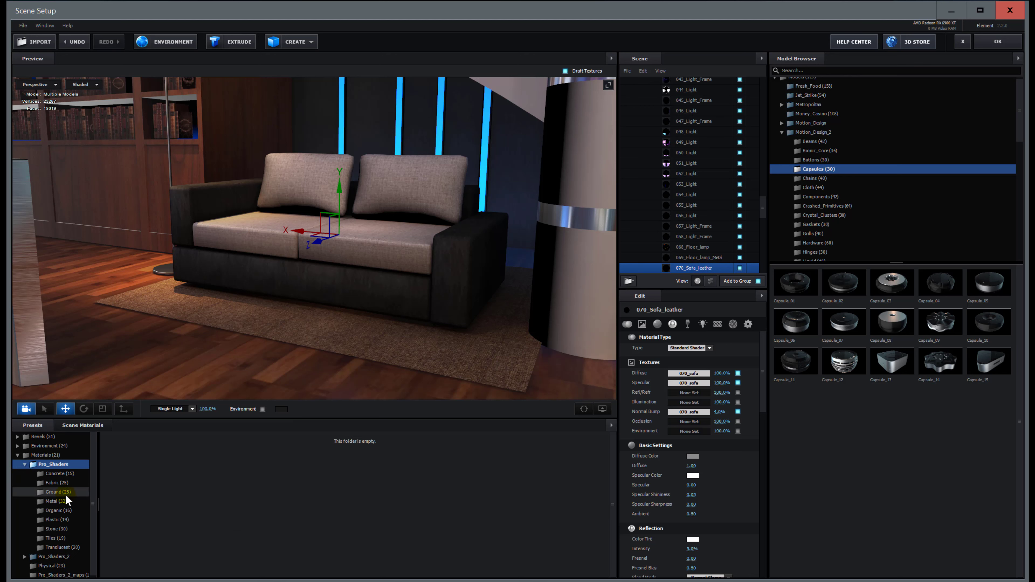
left_click(53, 484)
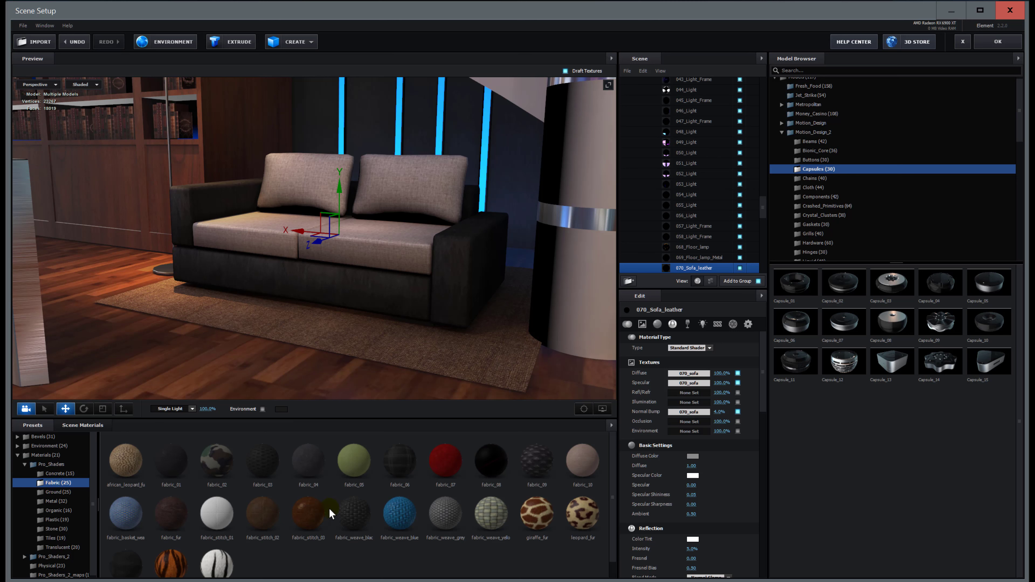
left_click(306, 514)
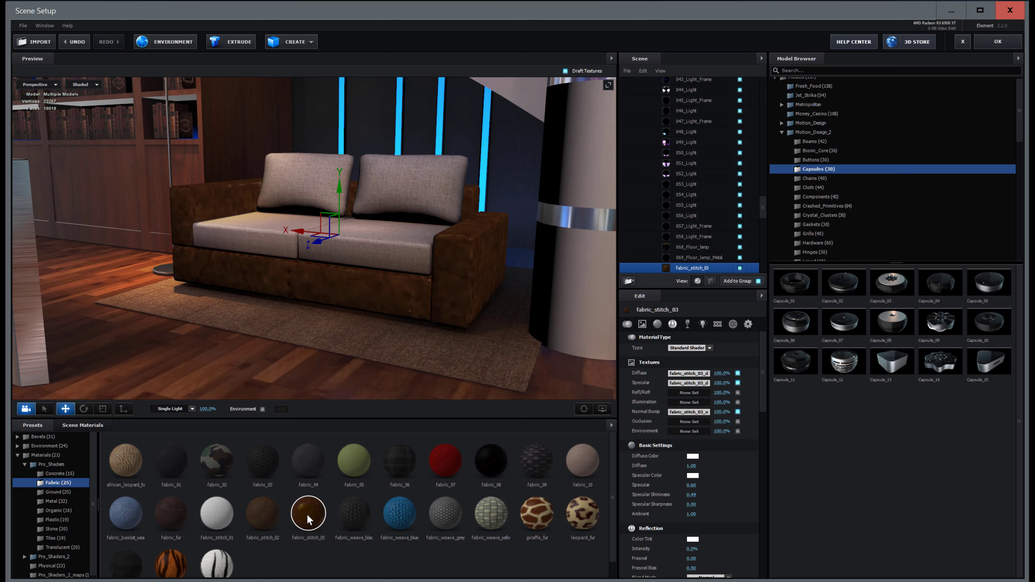
scroll(483, 312, "up", 3)
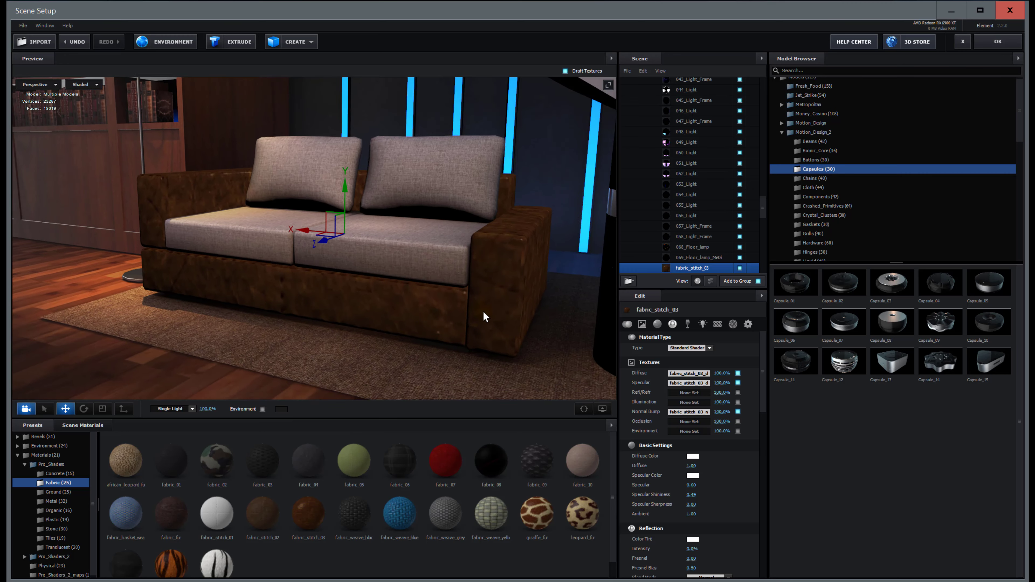
left_click_drag(483, 313, 534, 316)
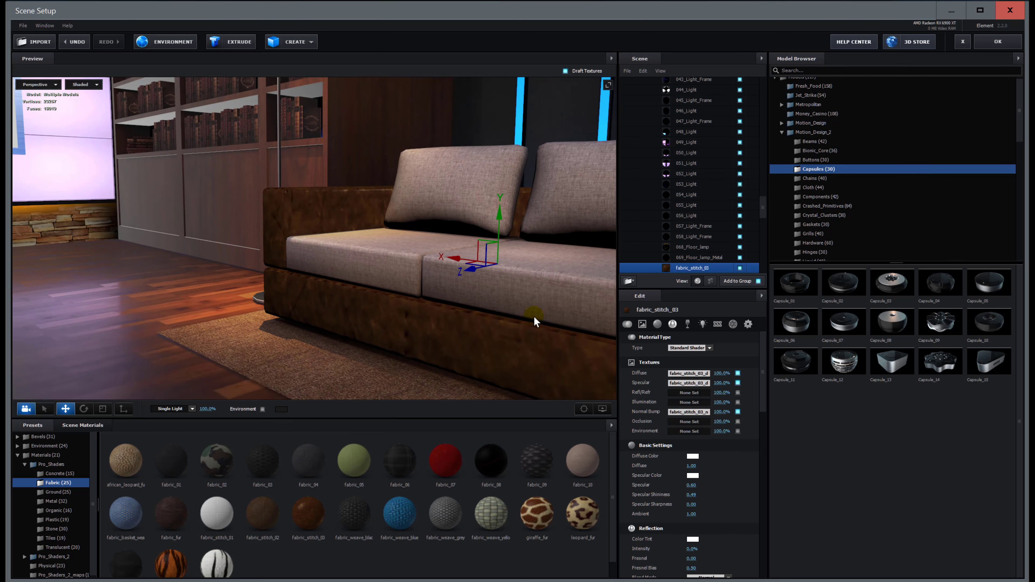
scroll(534, 317, "down", 5)
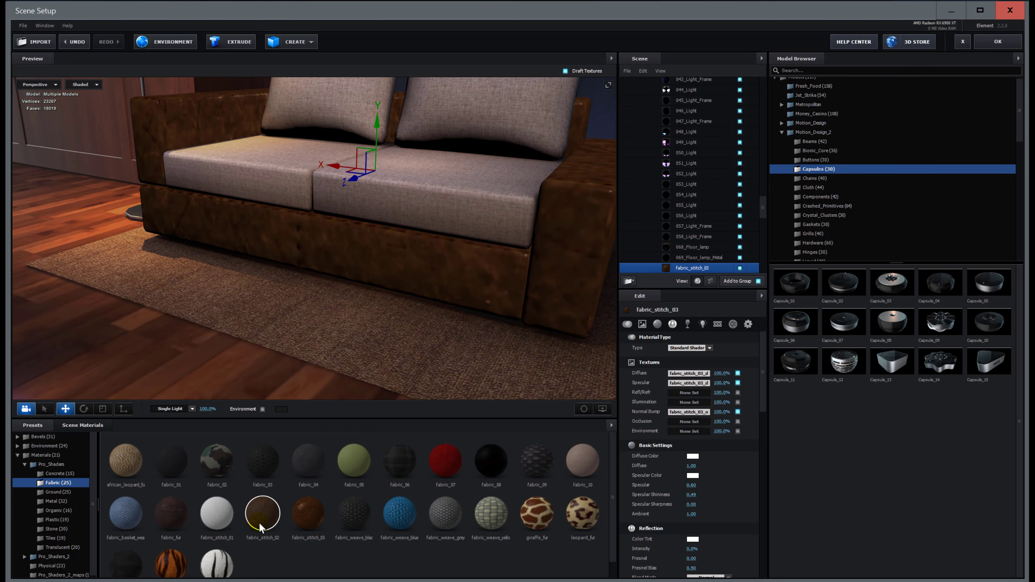
- Apply the fabric_08 preset to the sofa body and toggle that material's visibility off and back on
left_click(492, 463)
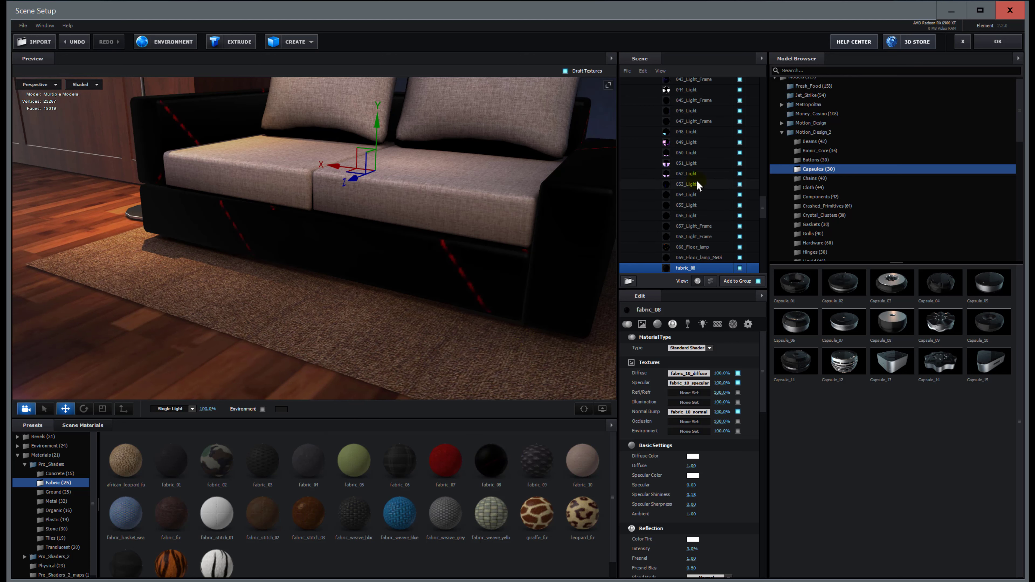
scroll(701, 186, "up", 10)
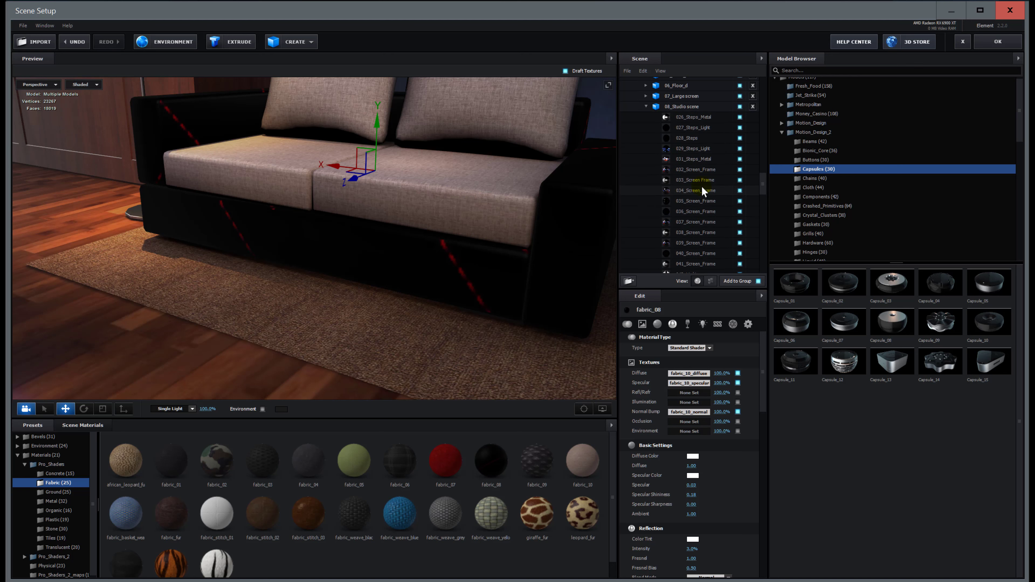
scroll(702, 189, "up", 1)
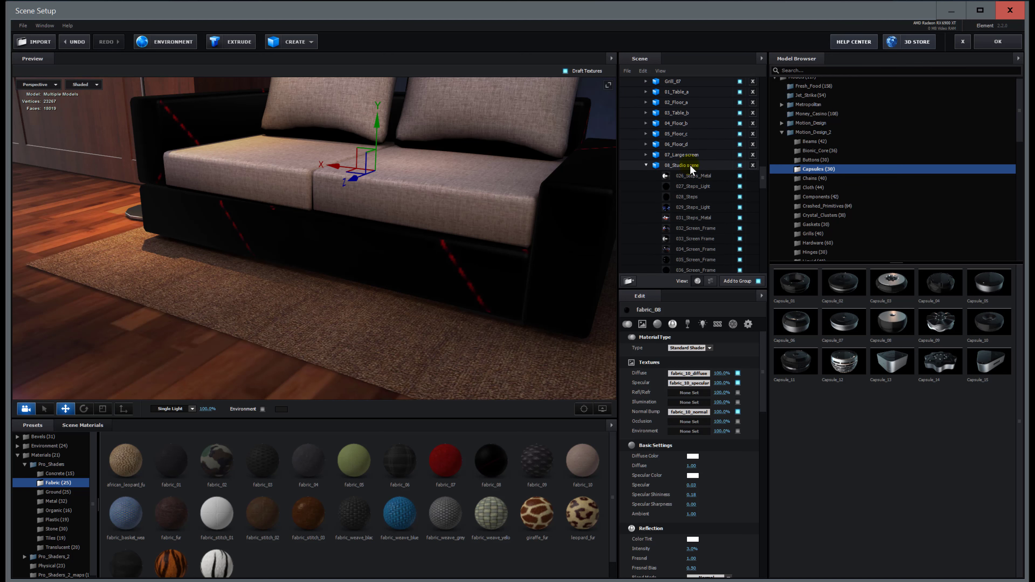
scroll(689, 166, "down", 10)
scroll(692, 192, "down", 3)
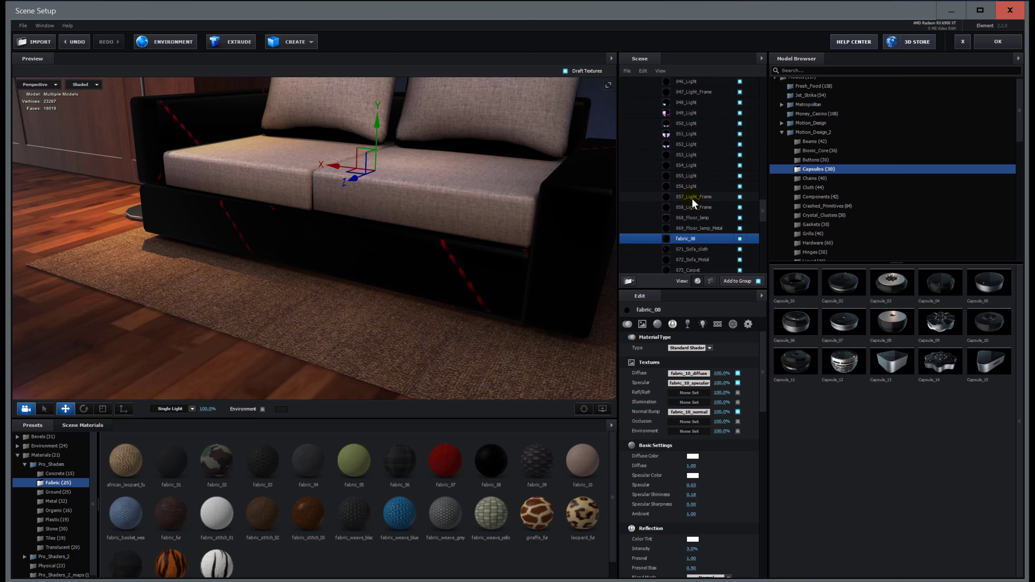
left_click(739, 239)
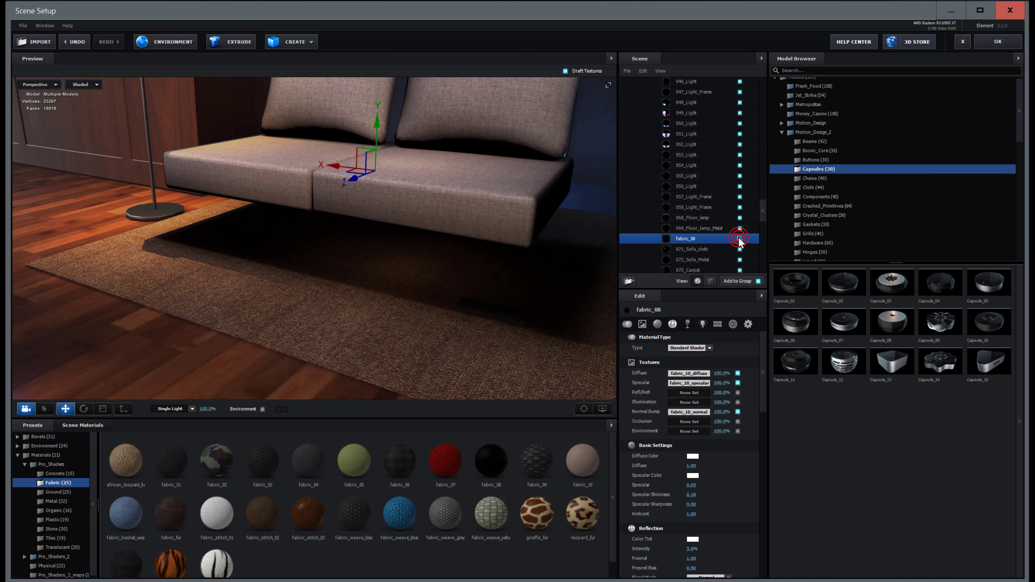
left_click(739, 238)
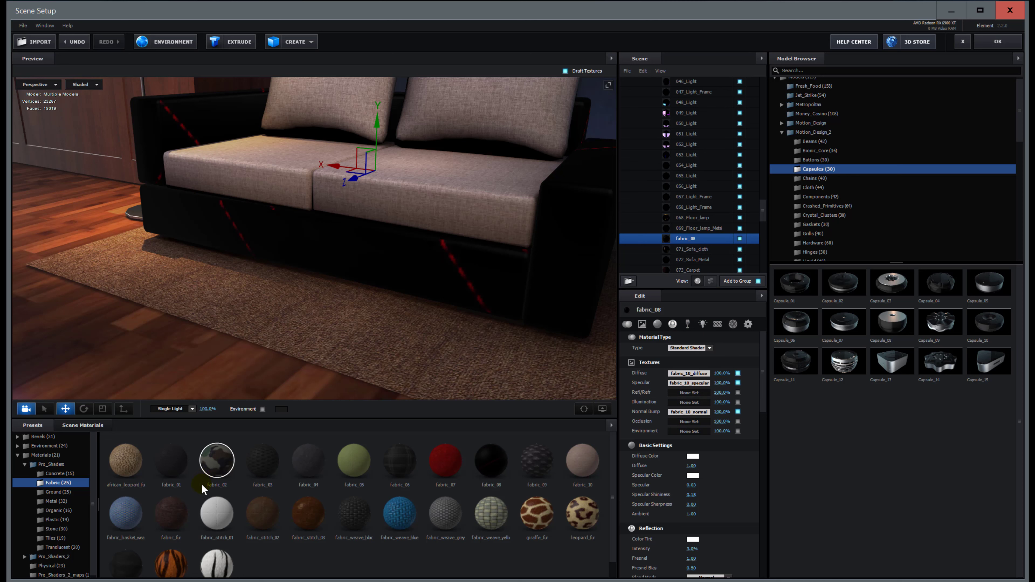
- Apply the fabric_06 plaid preset to the sofa body
left_click(395, 462)
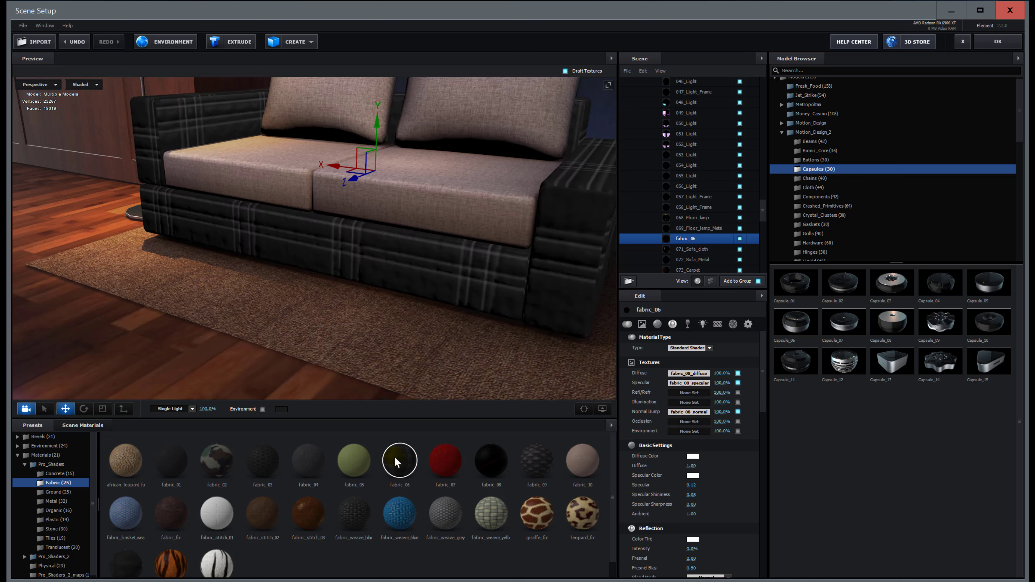
left_click_drag(395, 462, 420, 341)
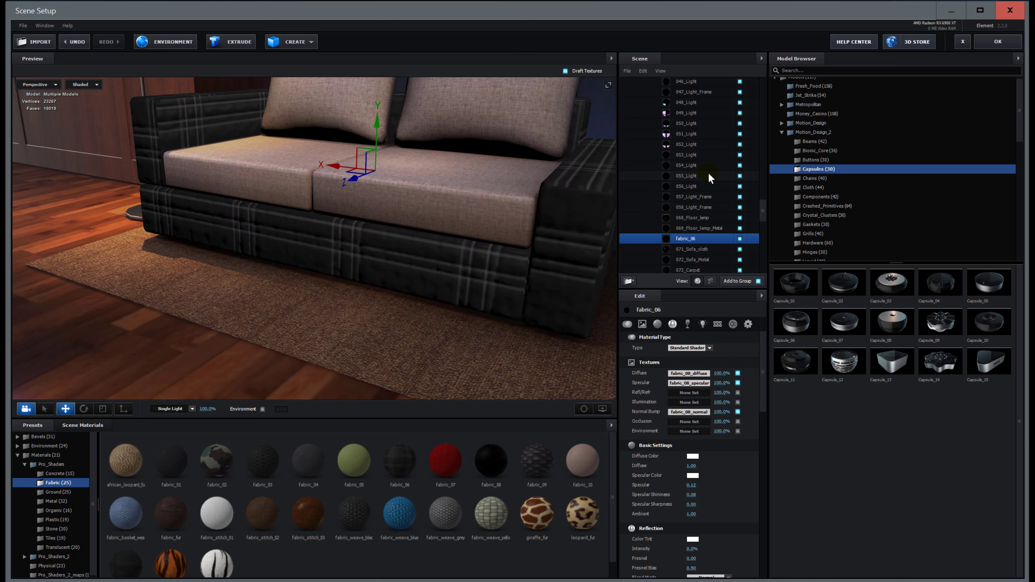
- Set the UV Repeat of the whole 08_Studio scene model to 5.00 by 5.00 and view the set
scroll(709, 175, "up", 10)
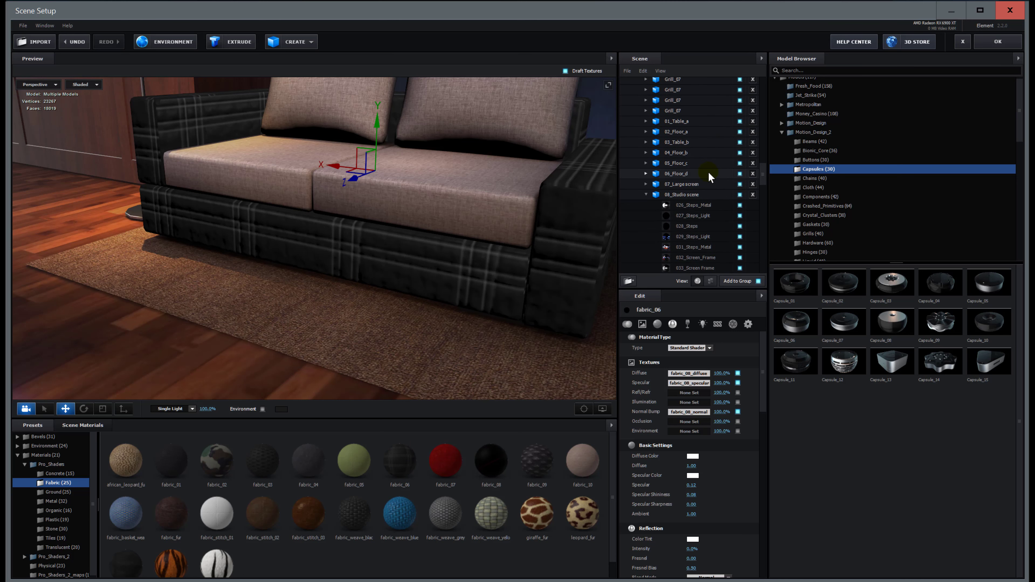
left_click(687, 195)
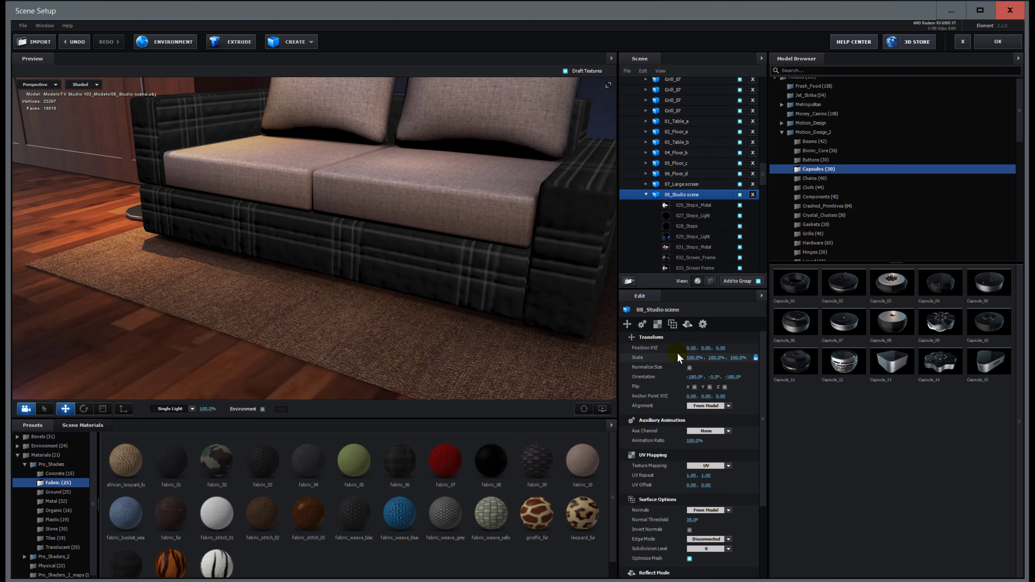
left_click(657, 324)
left_click(691, 358)
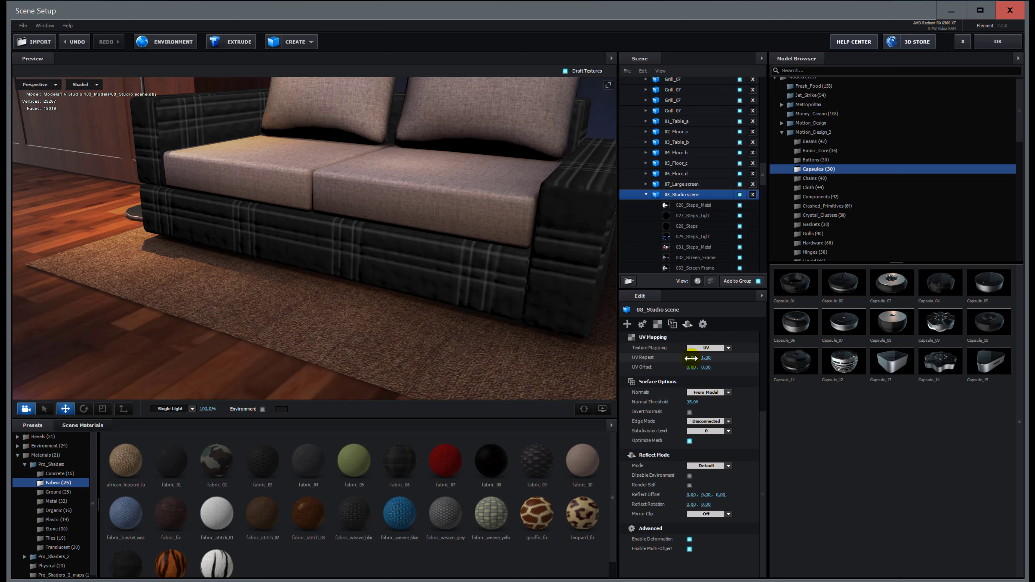
type("5")
key("Return")
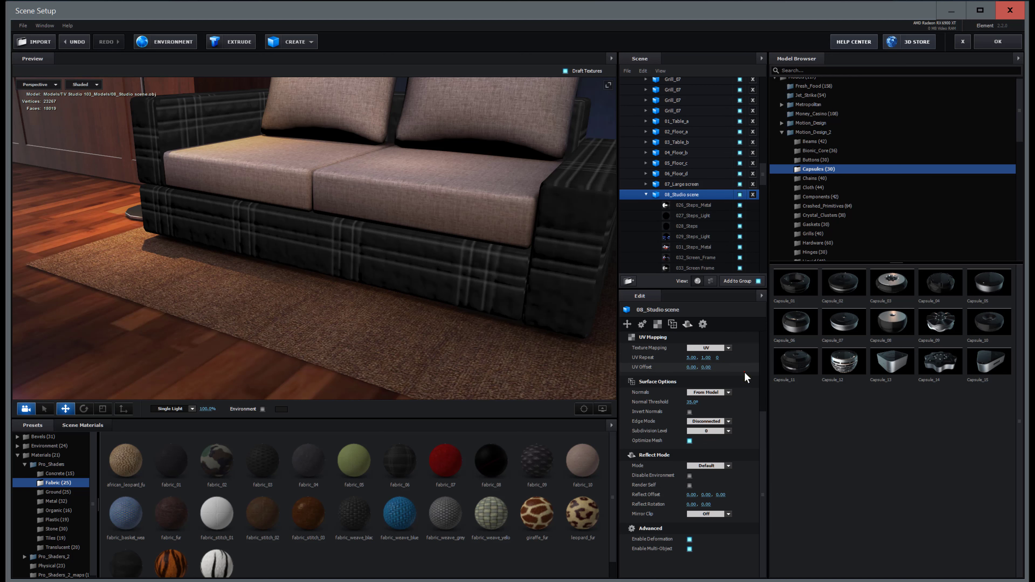
left_click(706, 357)
type("5")
key("Return")
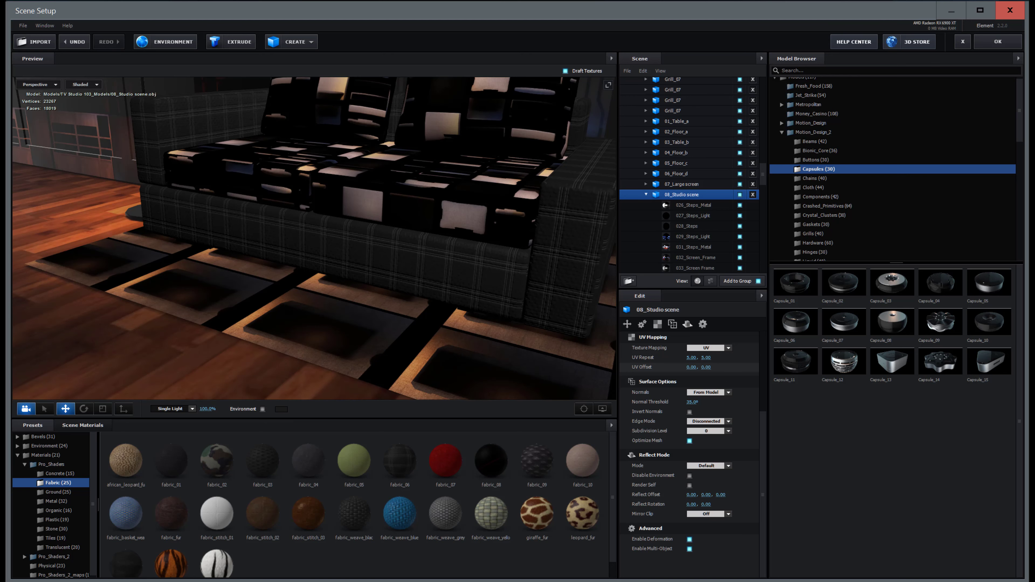
scroll(297, 229, "down", 10)
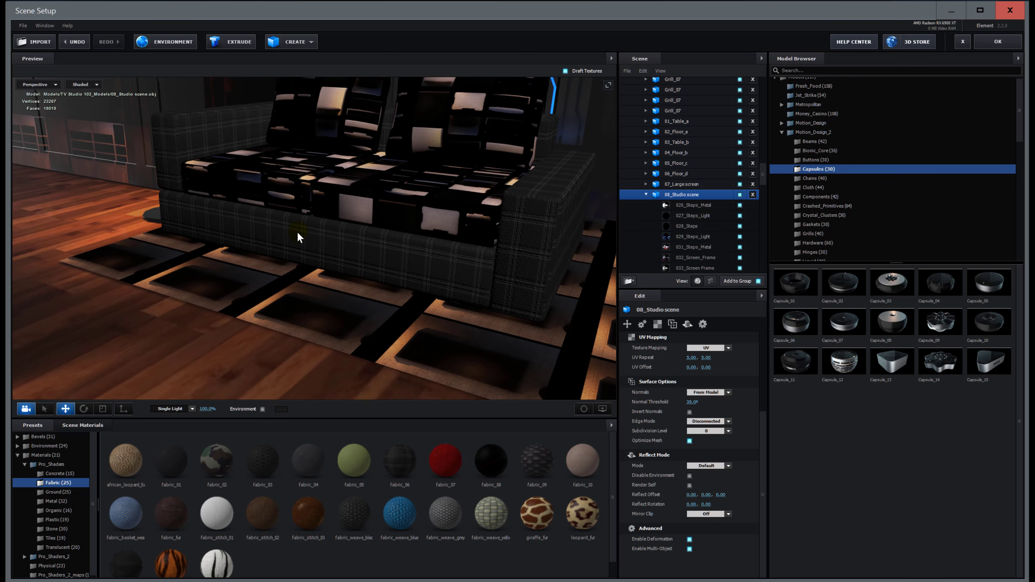
left_click_drag(297, 230, 360, 274)
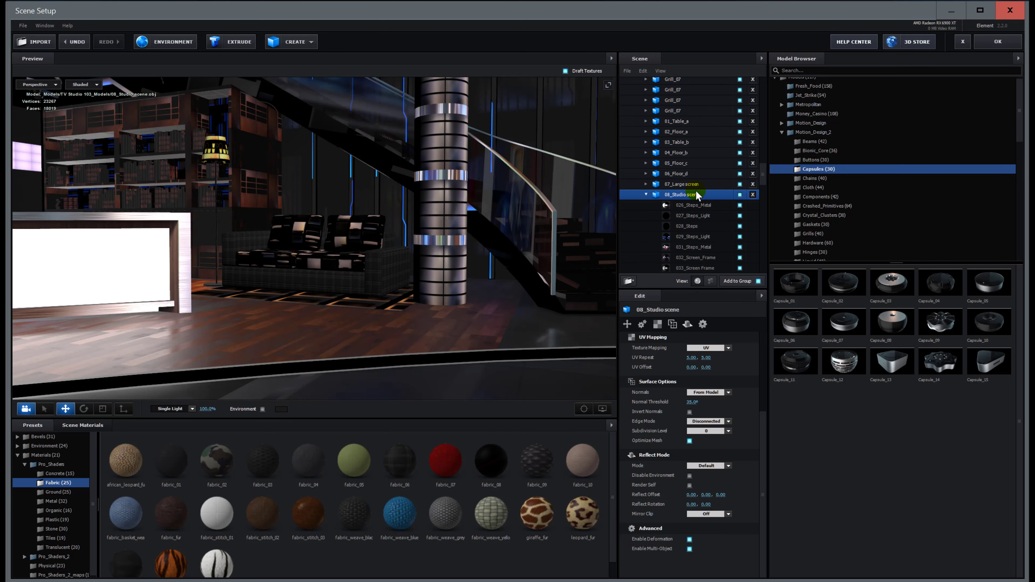
- Undo both UV Repeat changes on the 08_Studio scene model and the fabric_06 material on the sofa
left_click(72, 46)
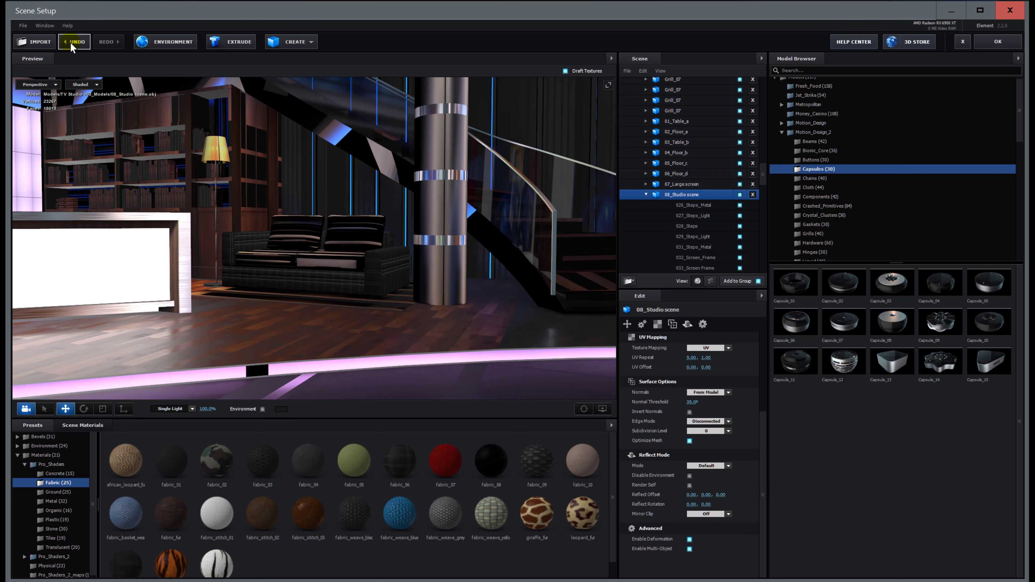
left_click(71, 46)
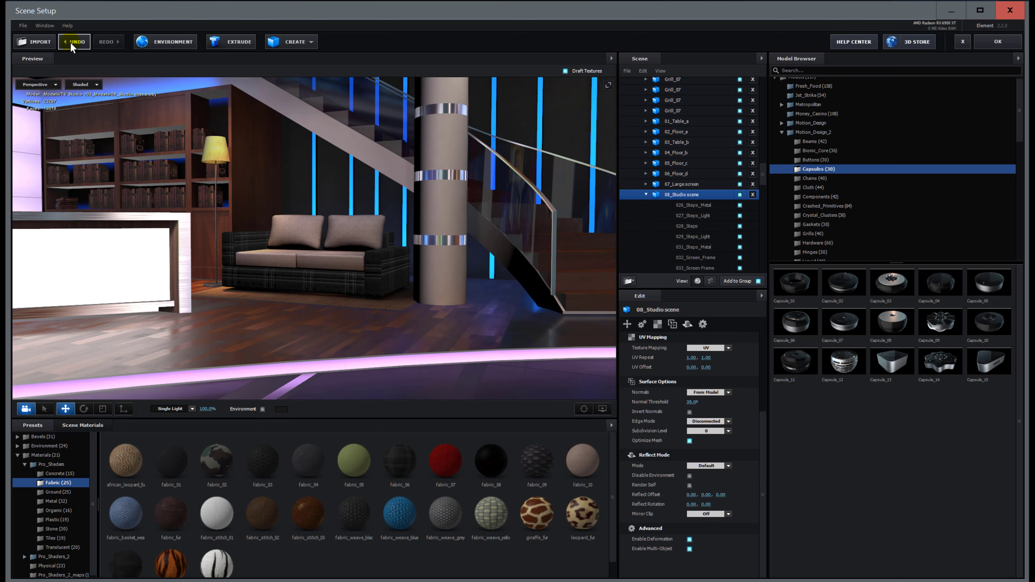
left_click_drag(406, 252, 404, 269)
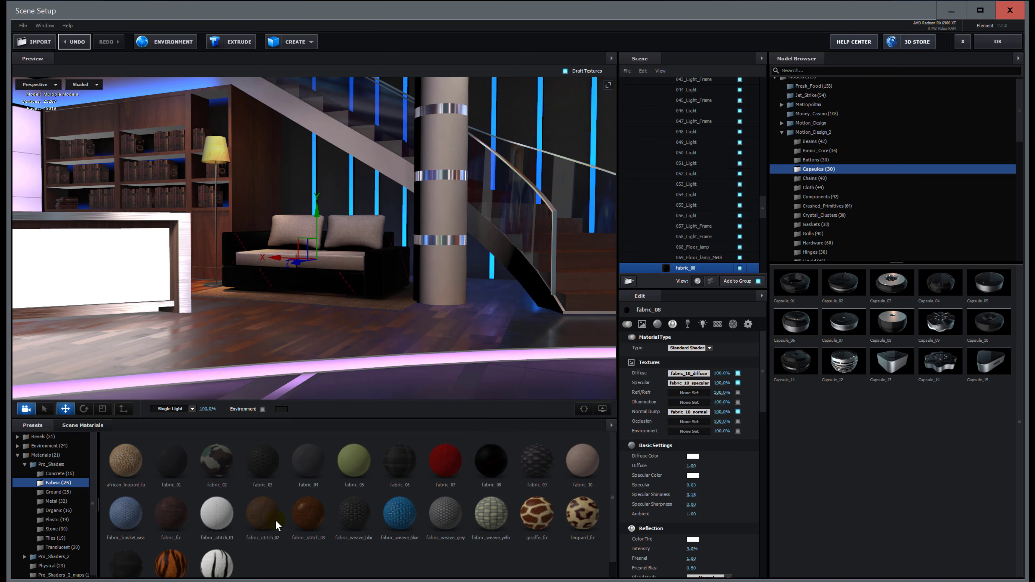
- Select the 074_Post material on the round column beside the sofa and toggle its visibility off and back on
scroll(481, 274, "down", 3)
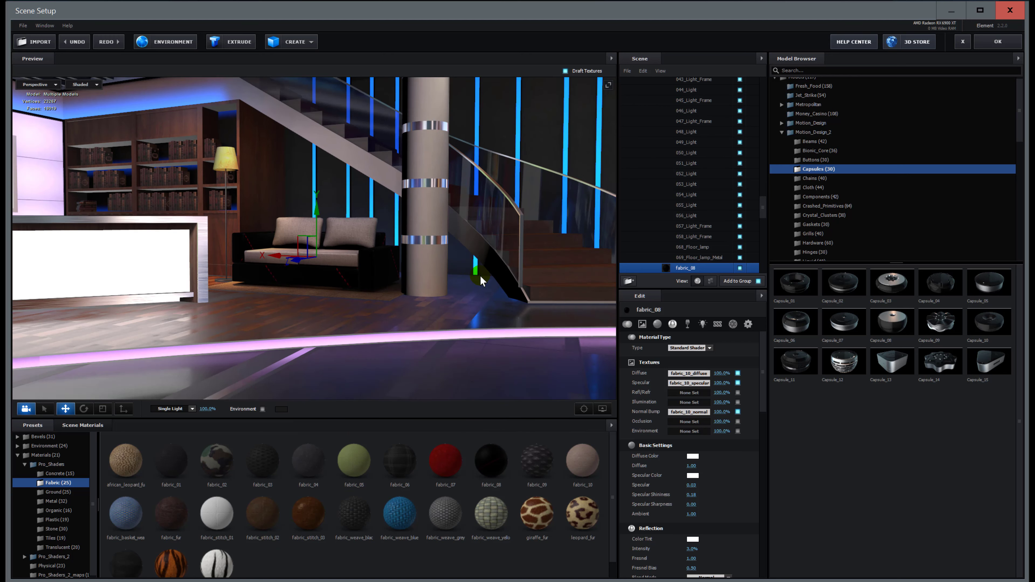
scroll(481, 275, "up", 8)
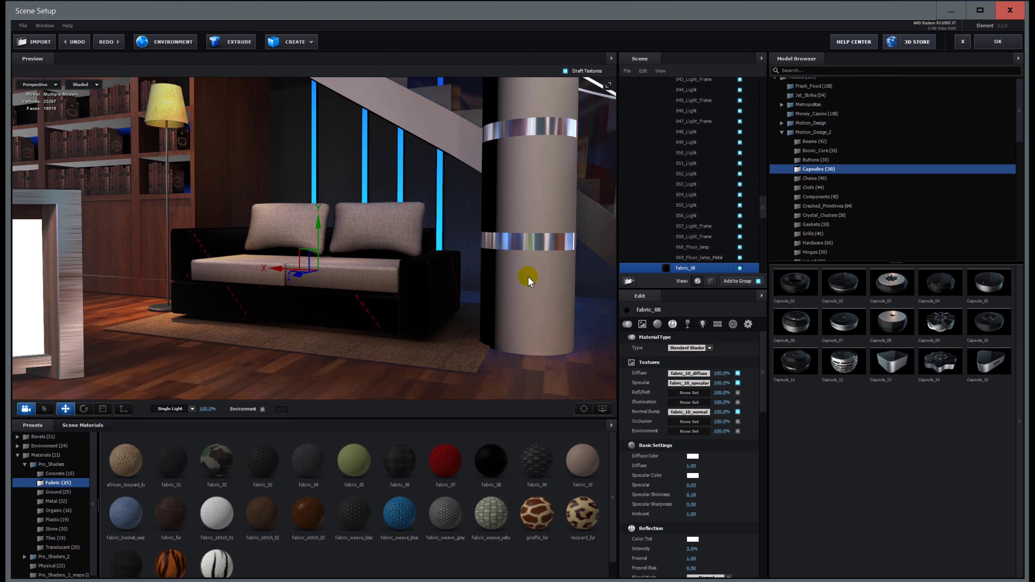
left_click(525, 304)
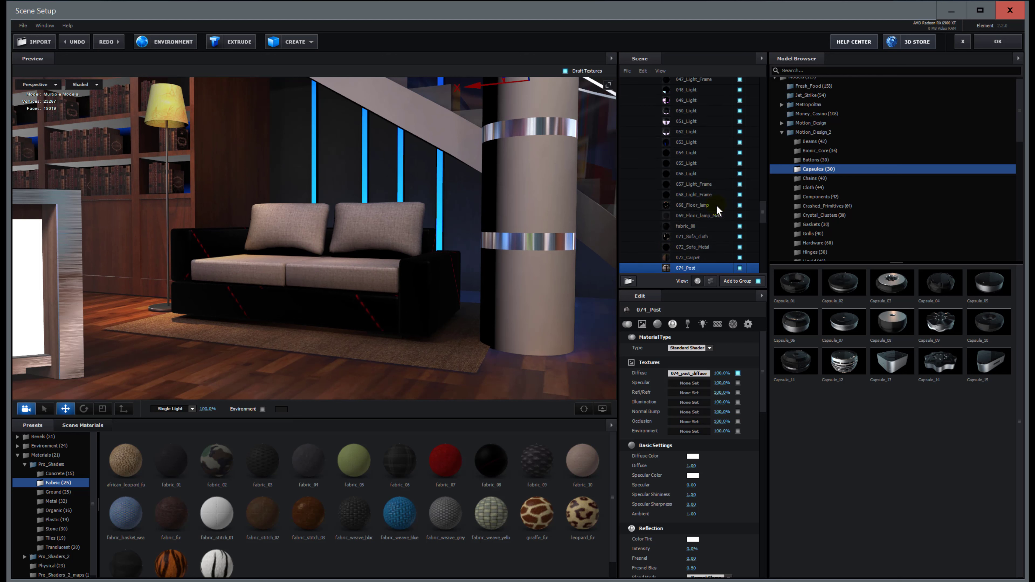
left_click(740, 268)
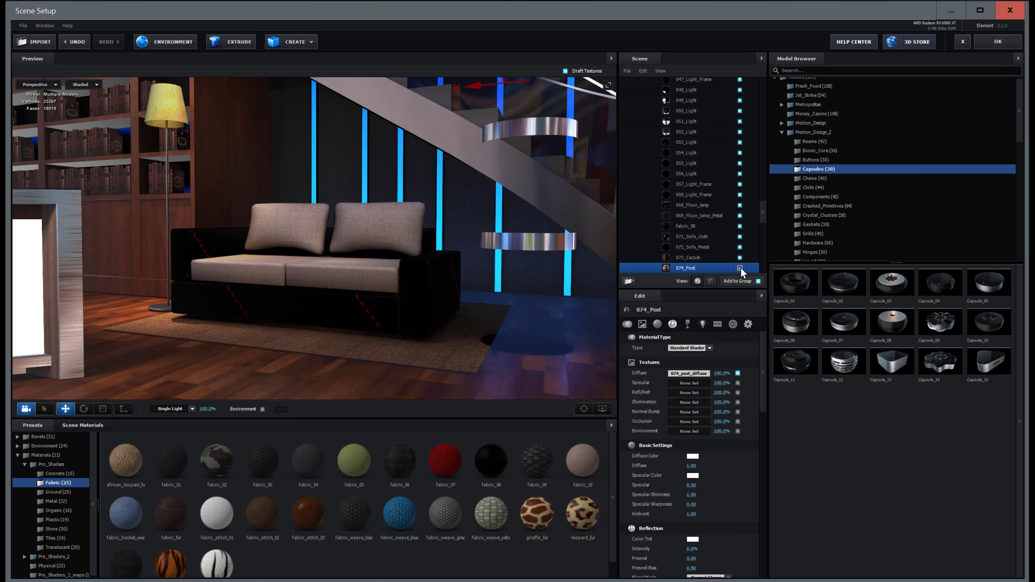
left_click(740, 268)
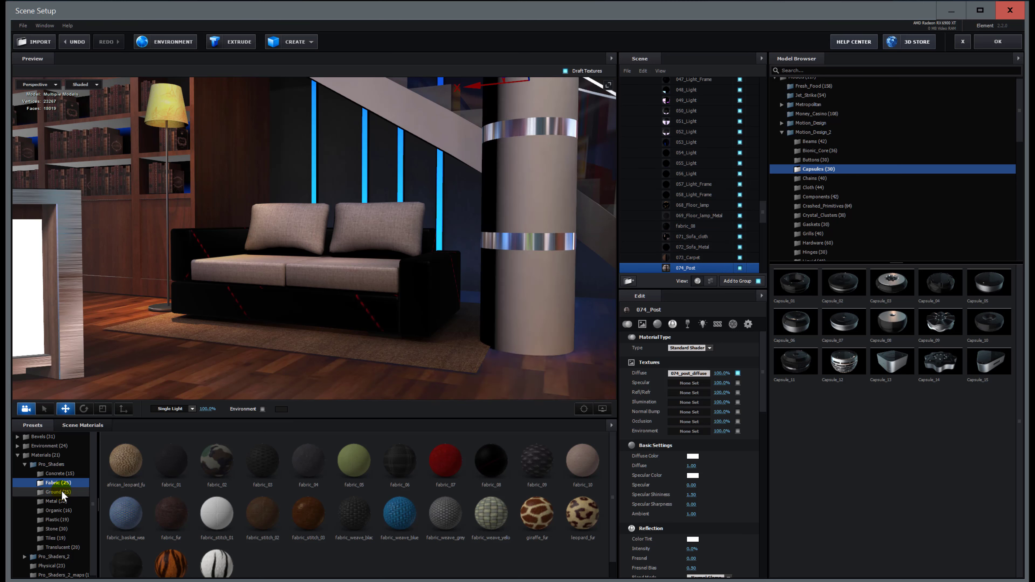
- Replace the column's material with the marble_01 preset from the Pro_Shaders Stone collection
left_click(57, 529)
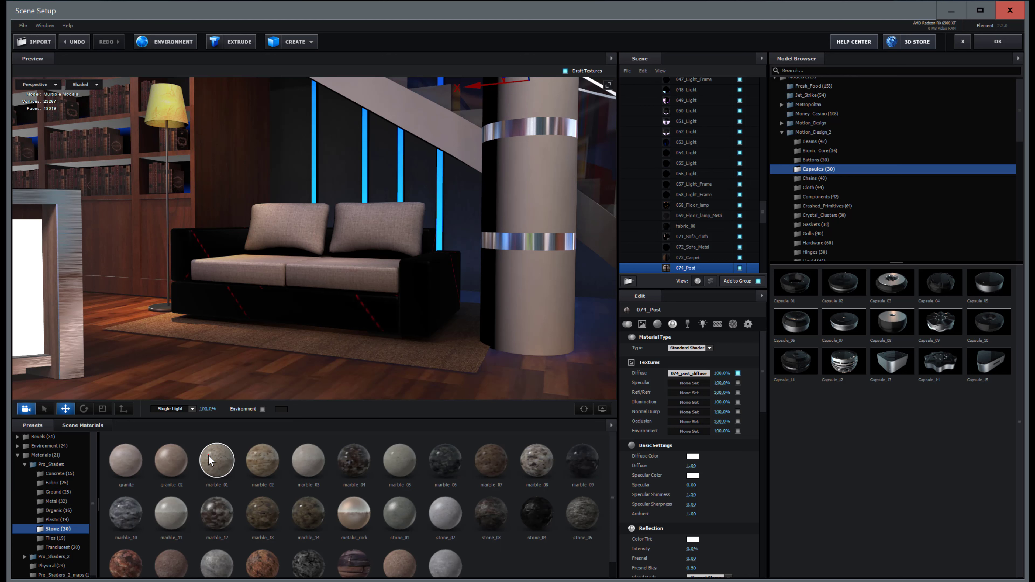
left_click(209, 460)
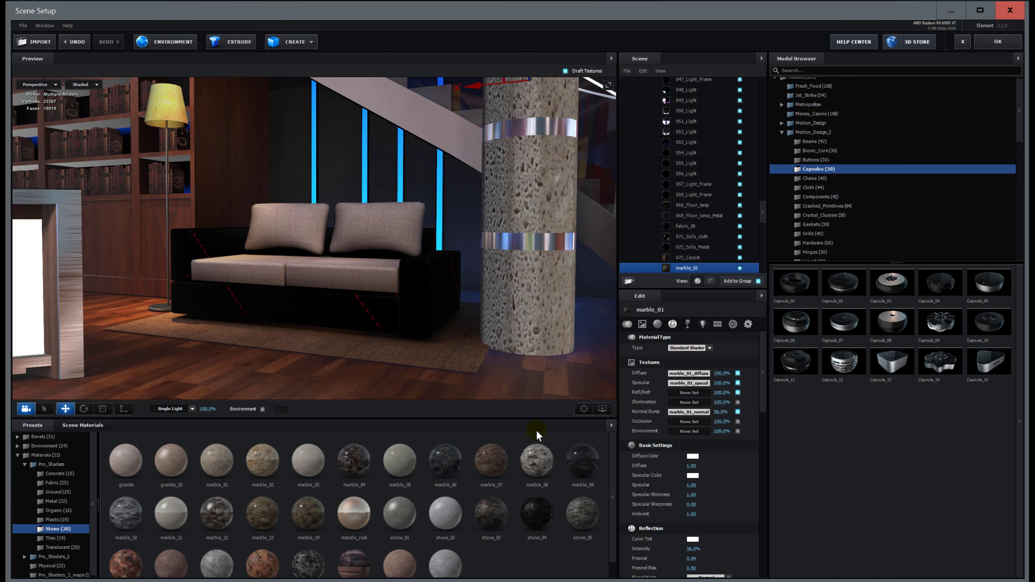
scroll(564, 184, "down", 3)
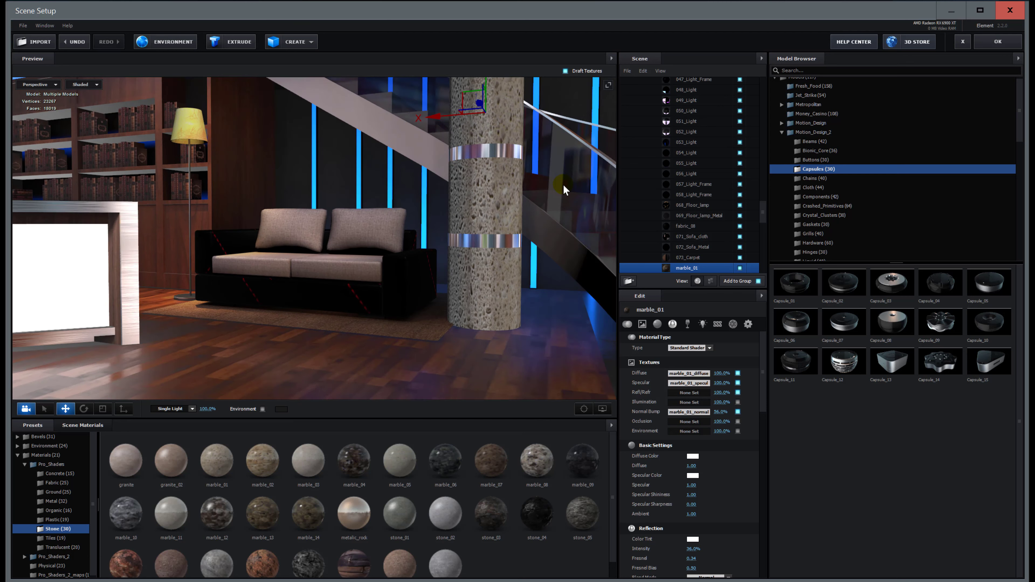
- Set the UV Repeat of the column's marble_01 diffuse texture to 3.00 by 3.00
left_click(700, 373)
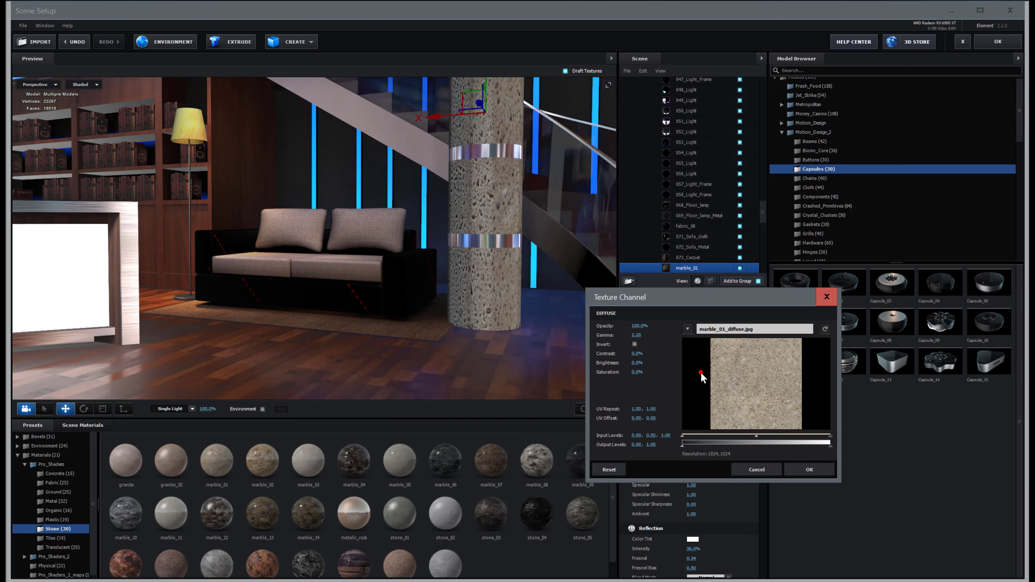
left_click(634, 408)
type("3")
key("Return")
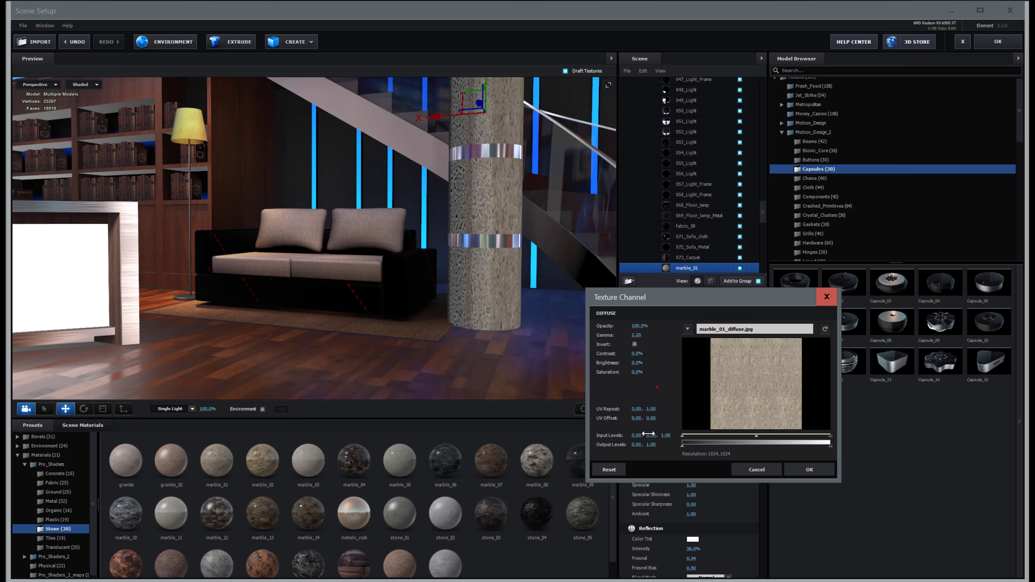
left_click(651, 408)
key("Return")
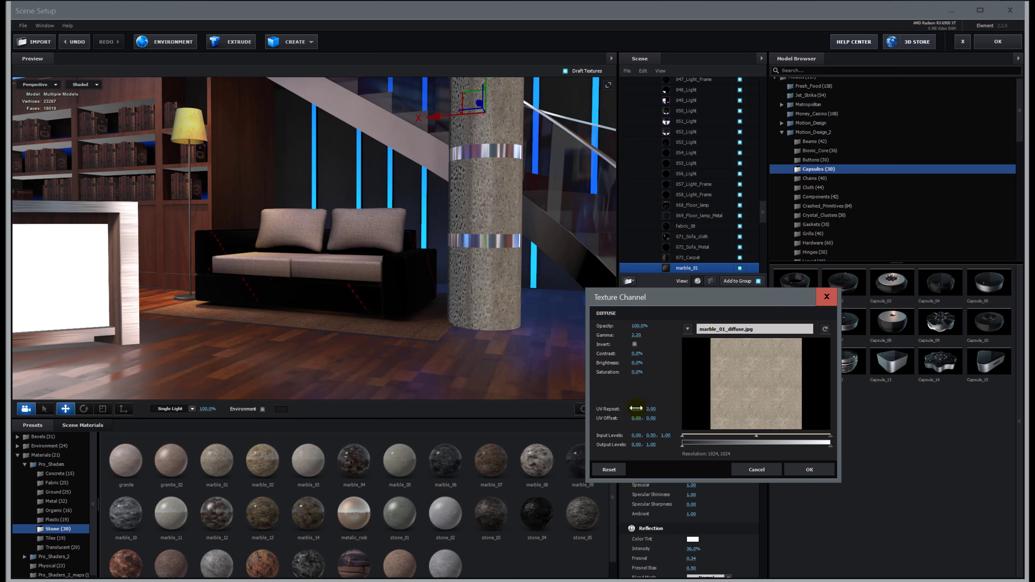
- Set the diffuse texture's horizontal UV Repeat to 6.00, fine-tune the vertical repeat and apply the texture settings
left_click(636, 409)
type("6")
key("Return")
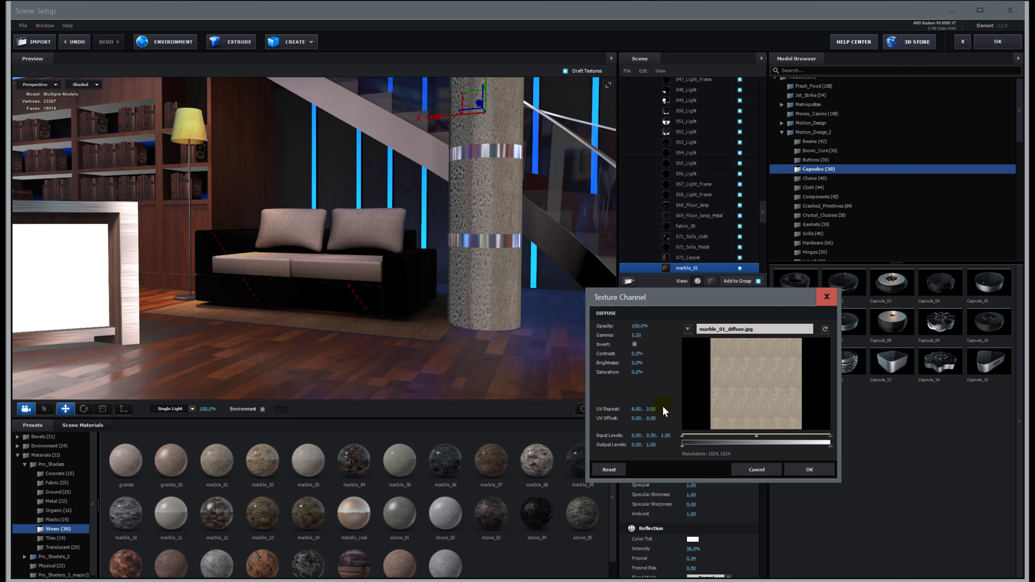
left_click_drag(650, 410, 656, 415)
left_click(652, 408)
type("3.6")
key("Return")
left_click(653, 409)
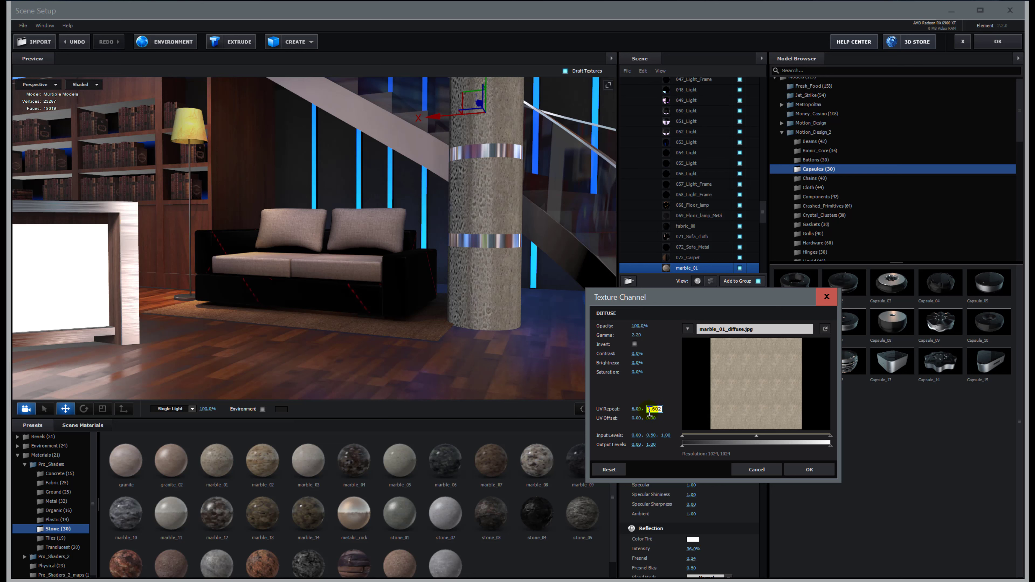
key("Return")
left_click(808, 470)
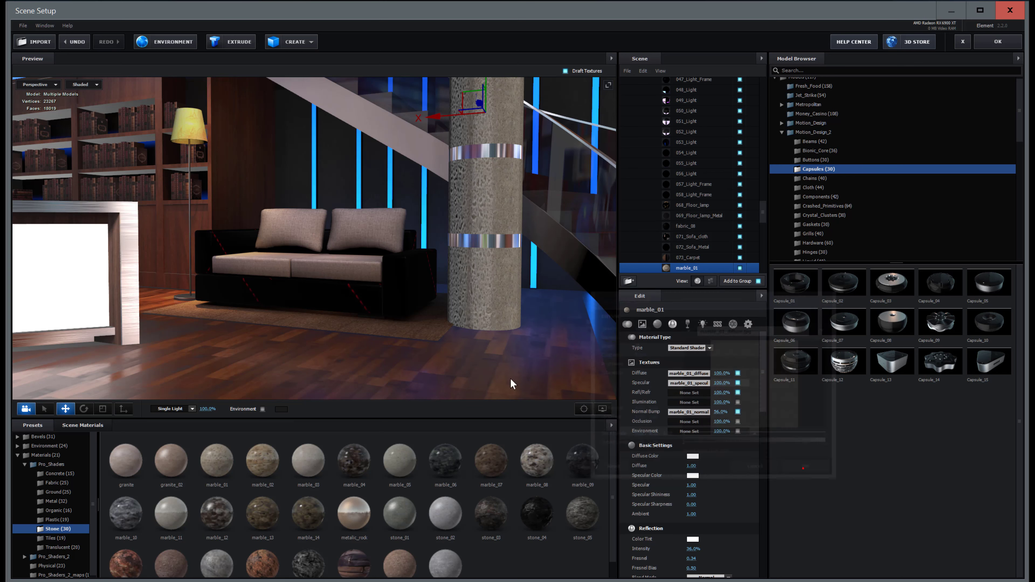
- Add the Component_01 model from the Motion_Design_2 Components collection to the scene
left_click_drag(423, 244, 495, 257)
left_click_drag(330, 331, 314, 345)
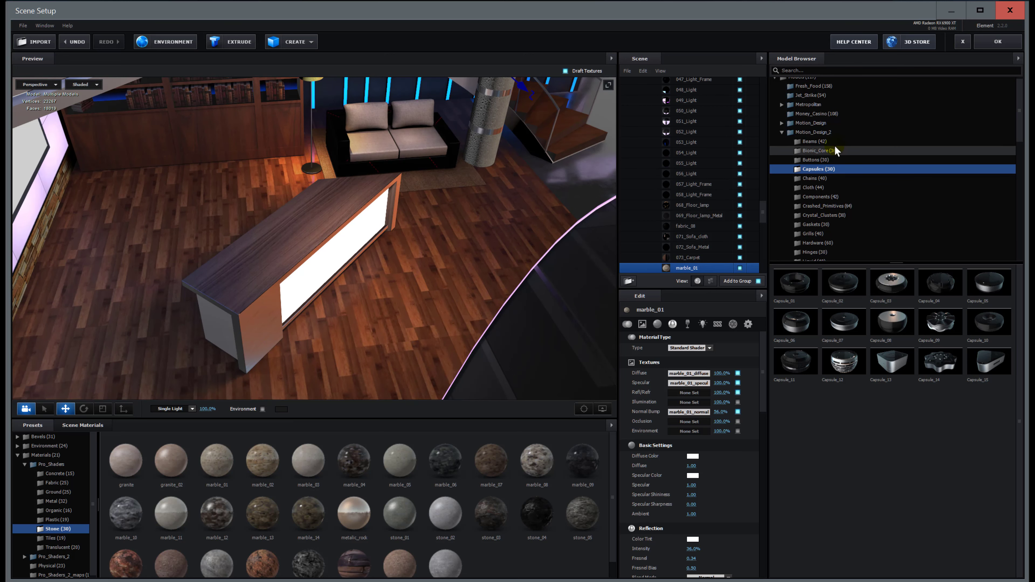
left_click(786, 132)
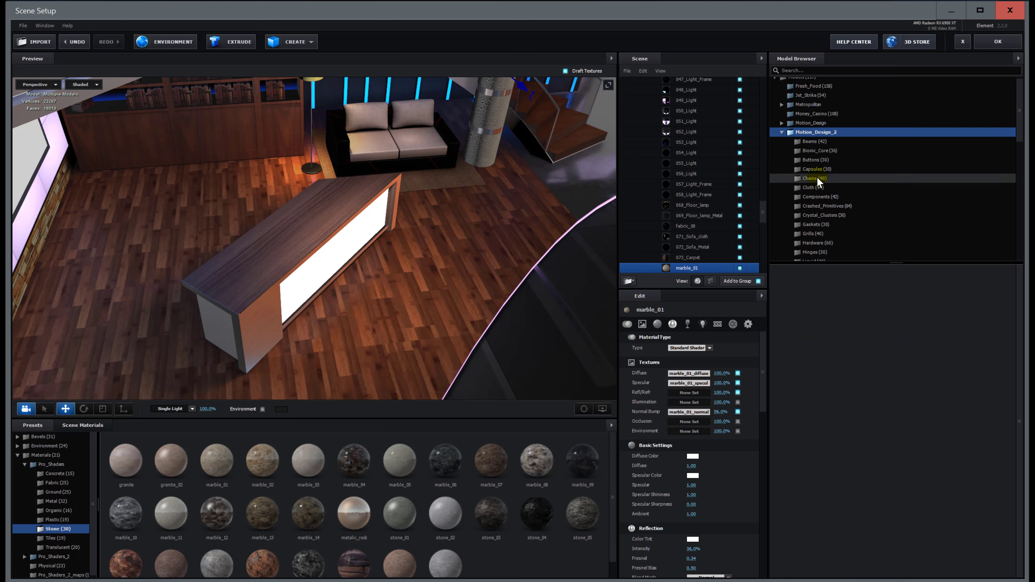
left_click(820, 198)
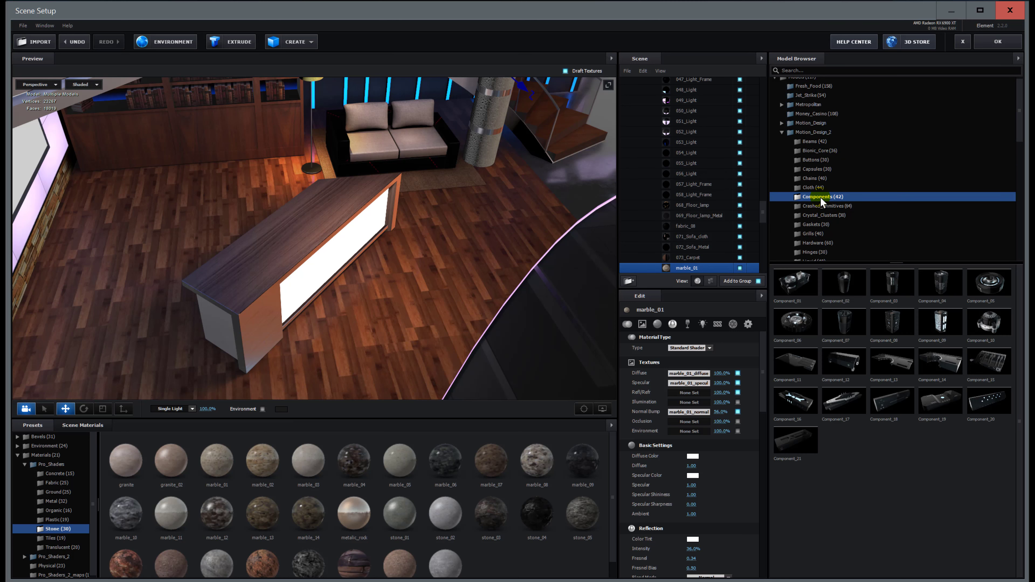
left_click(803, 280)
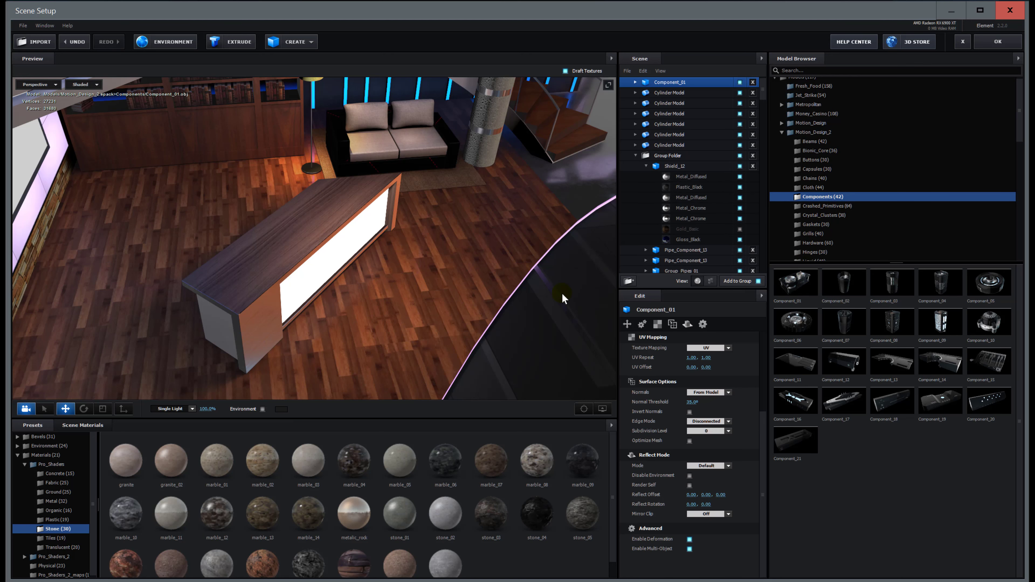
- Move Component_01 from the central stage to the wooden floor in front of the lounge desk
scroll(523, 285, "down", 10)
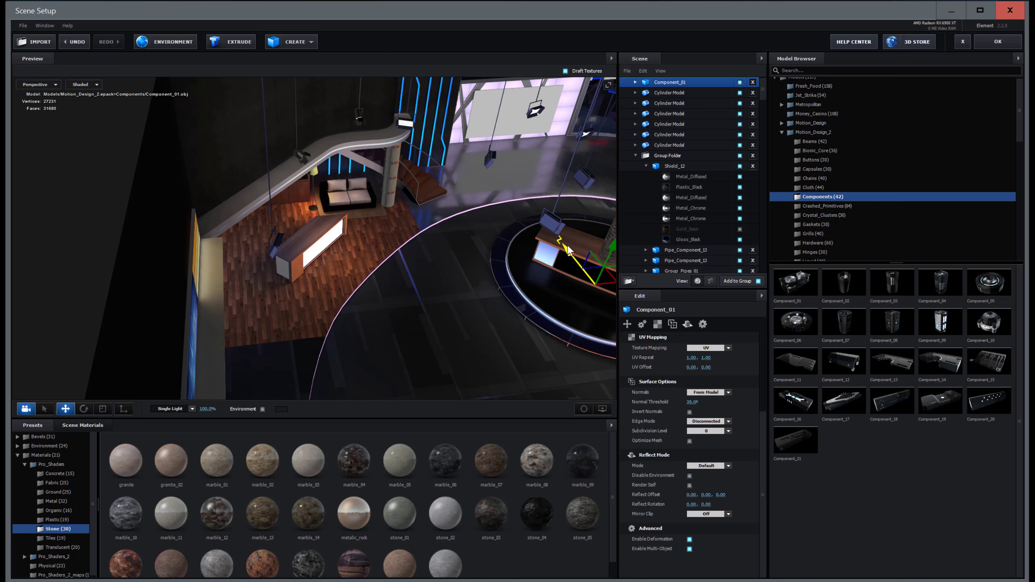
left_click_drag(569, 250, 510, 195)
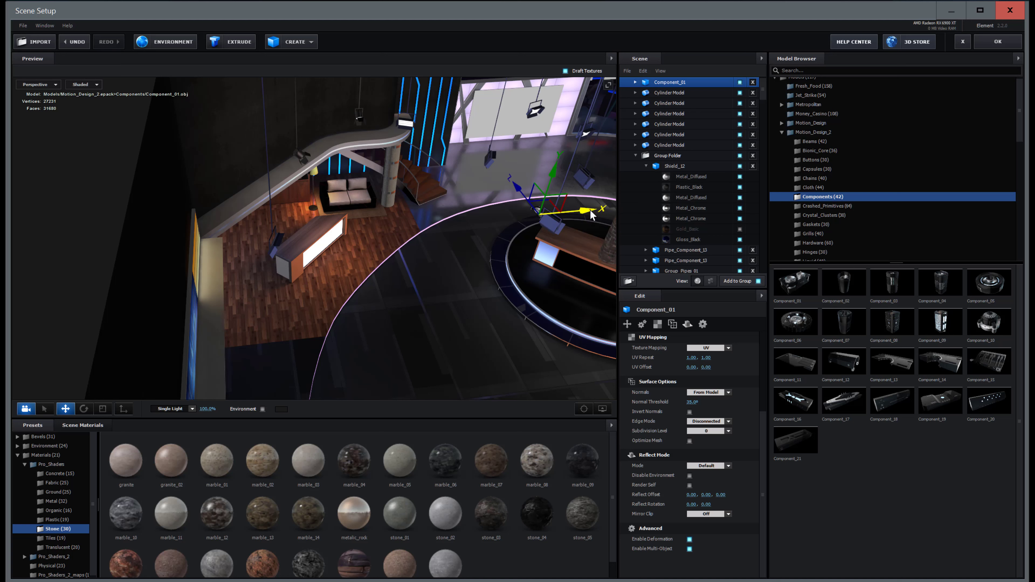
left_click_drag(592, 215, 391, 260)
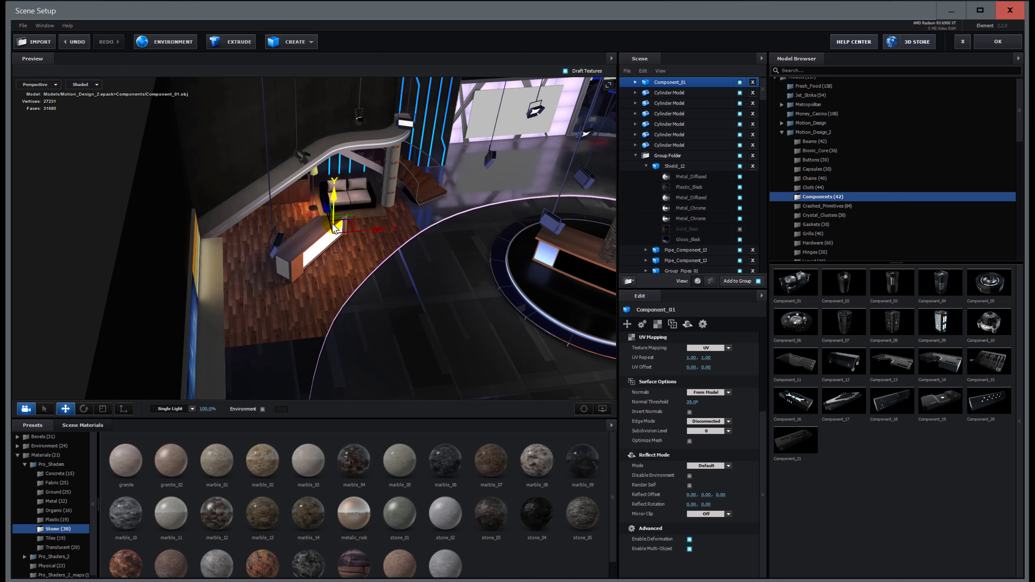
middle_click_drag(333, 224, 320, 202)
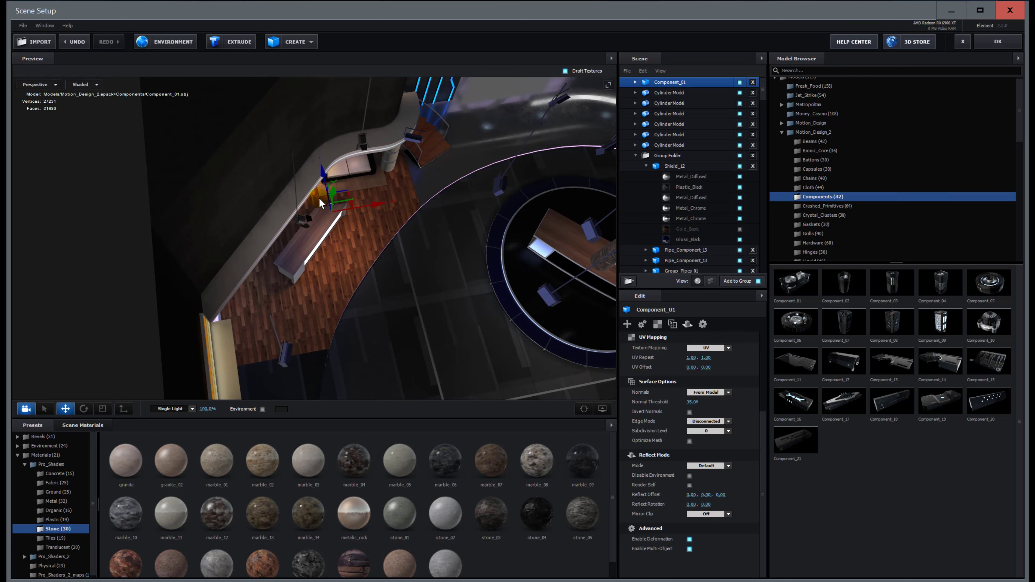
left_click_drag(326, 179, 334, 238)
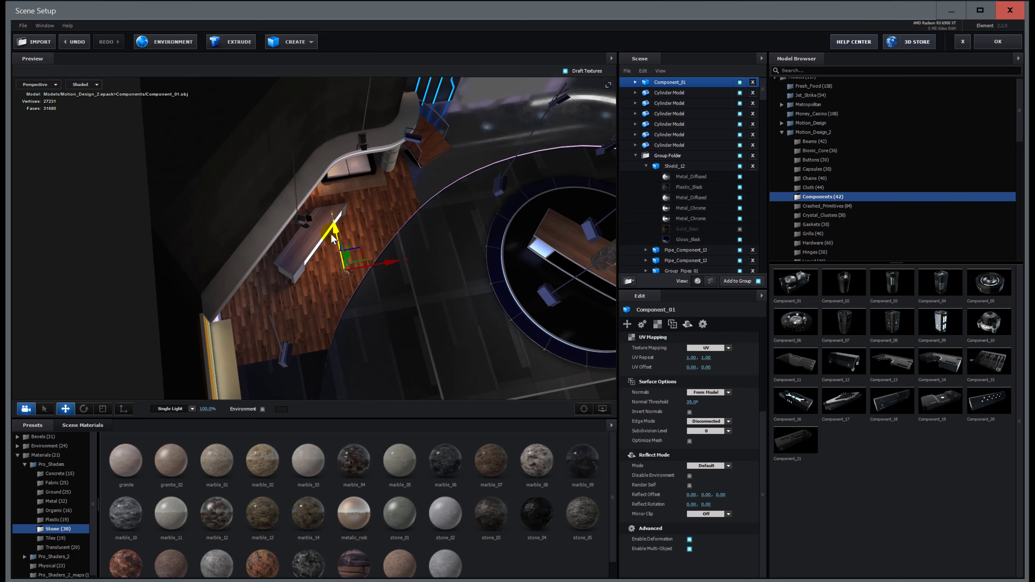
- Raise Component_01 clear of the floor and shift it along to the desk's end farthest from the sofa
middle_click_drag(416, 271, 321, 274)
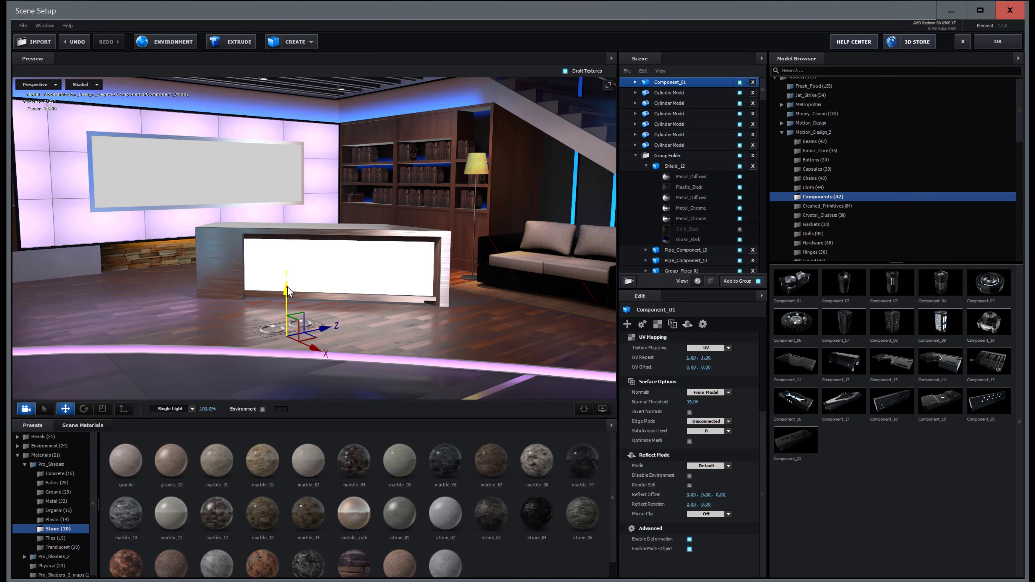
left_click_drag(287, 284, 281, 245)
middle_click_drag(350, 306, 384, 326)
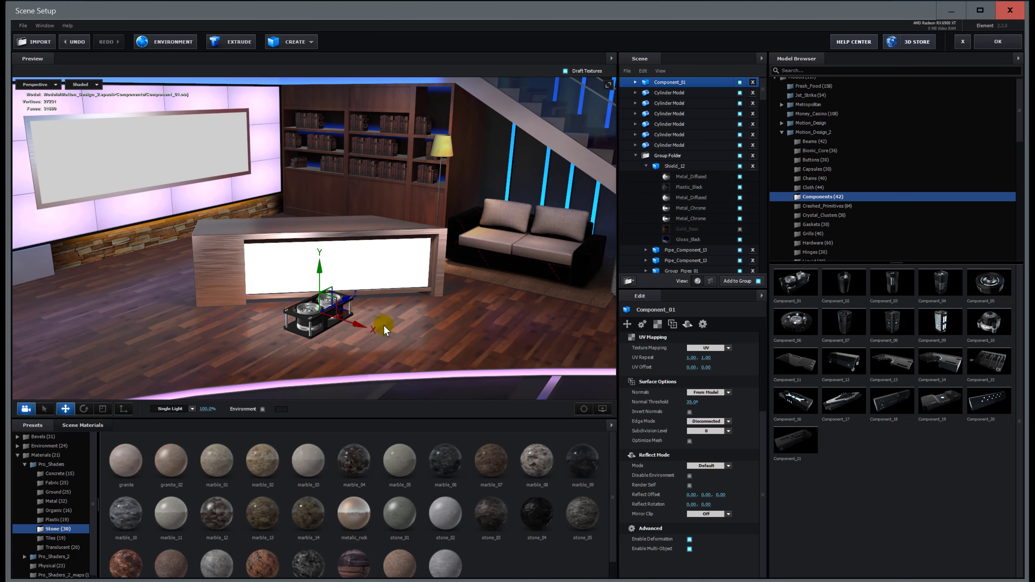
left_click_drag(378, 329, 261, 299)
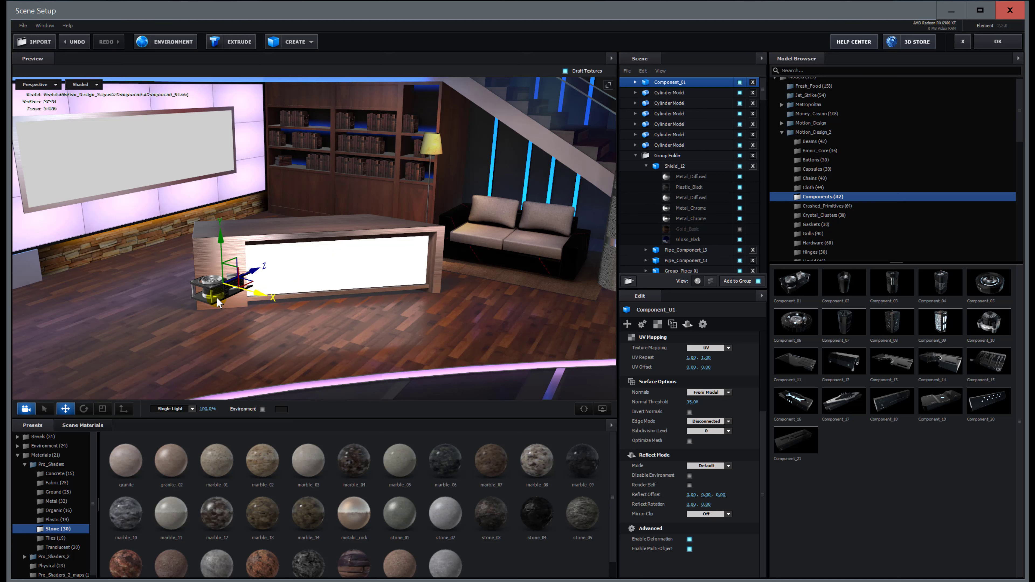
scroll(256, 302, "up", 5)
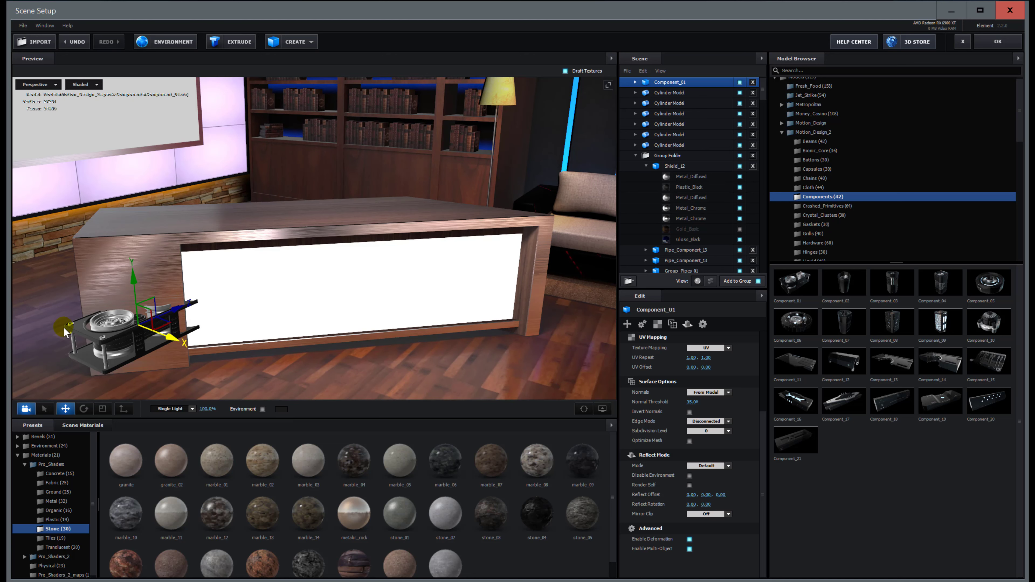
- Rotate Component_01 about its vertical axis to line it up with the end of the desk
left_click(83, 409)
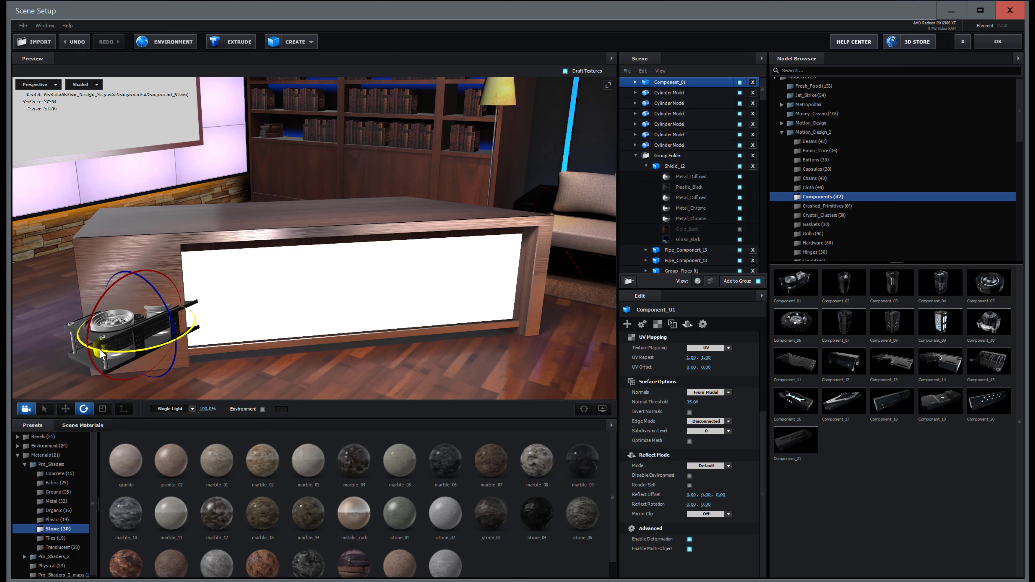
left_click_drag(127, 364, 189, 375)
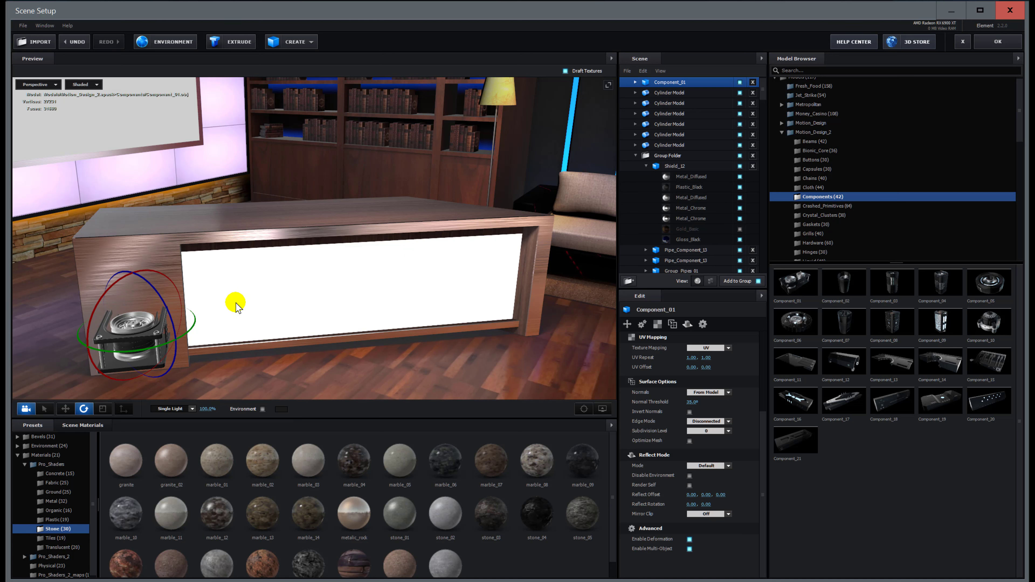
left_click_drag(303, 356, 282, 360)
left_click_drag(240, 363, 335, 350)
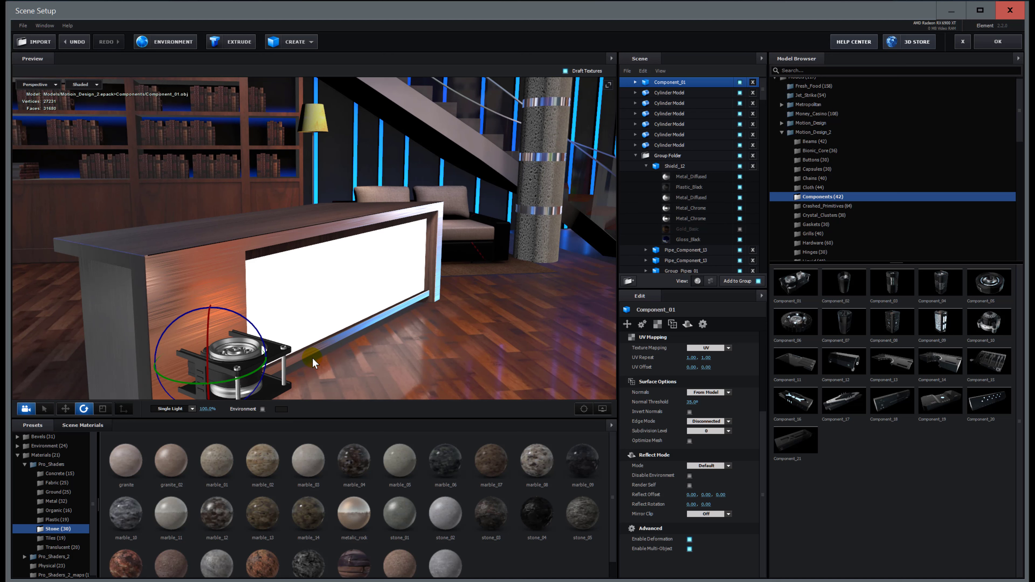
- Lift Component_01 to desktop height and position it on the end of the lounge desk's top
left_click(70, 409)
left_click_drag(212, 308, 197, 200)
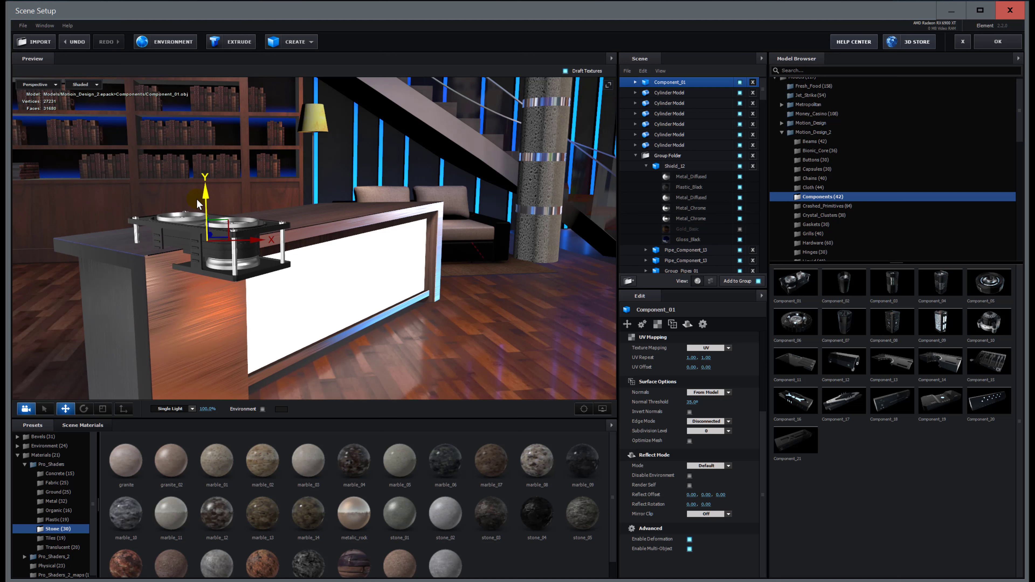
left_click_drag(338, 303, 289, 336)
mouse_move(319, 198)
left_mouse_down()
mouse_move(310, 220)
mouse_move(296, 222)
mouse_move(211, 163)
mouse_move(187, 134)
mouse_move(199, 109)
left_mouse_up()
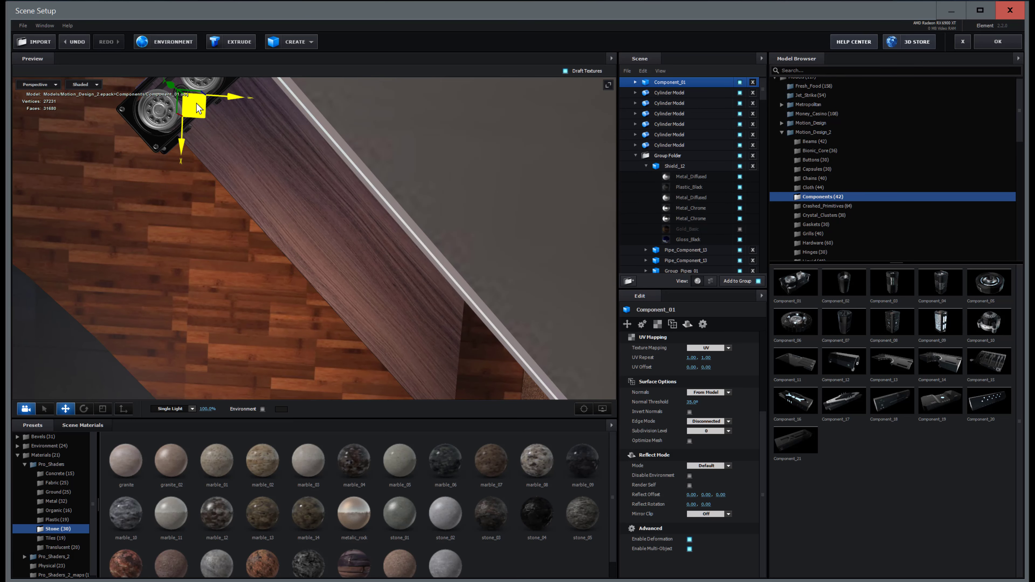
mouse_move(270, 204)
left_mouse_down()
mouse_move(300, 234)
mouse_move(301, 145)
mouse_move(353, 156)
mouse_move(322, 160)
mouse_move(324, 168)
left_mouse_up()
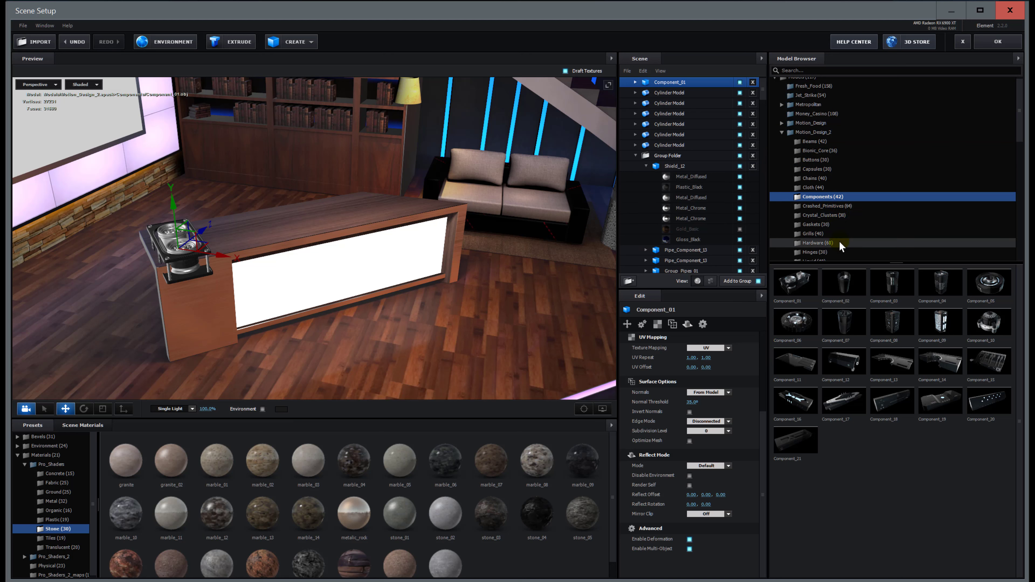
- Add the Screen_01 model from the Motion_Design_2 Screens collection to the scene
scroll(841, 239, "down", 1)
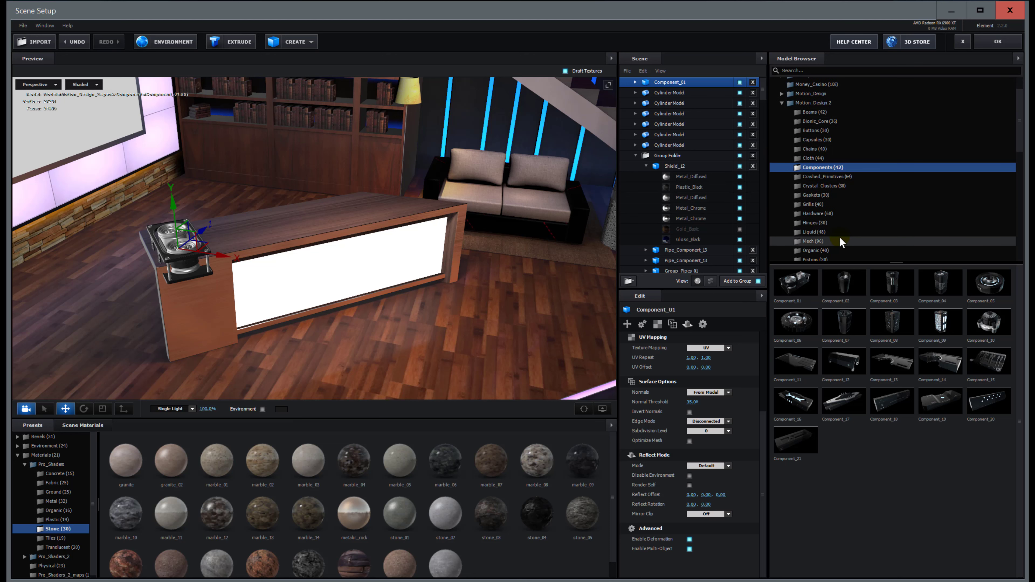
scroll(840, 236, "down", 2)
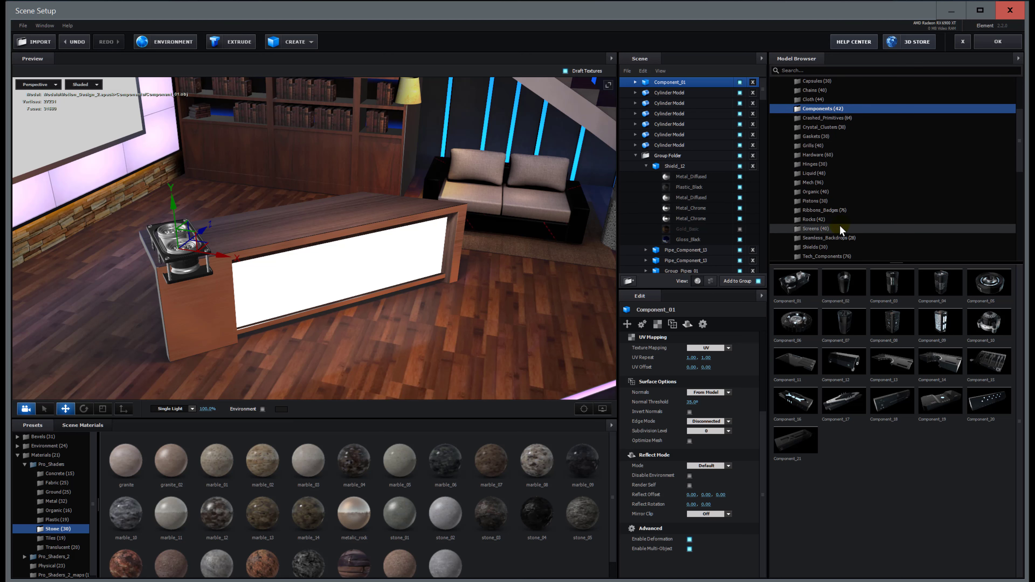
left_click(817, 228)
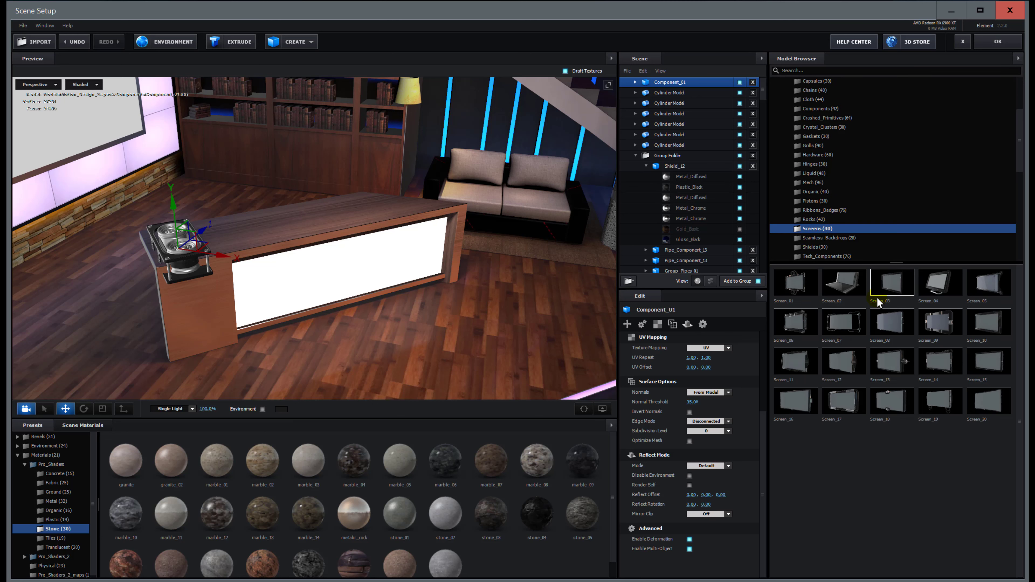
double_click(803, 283)
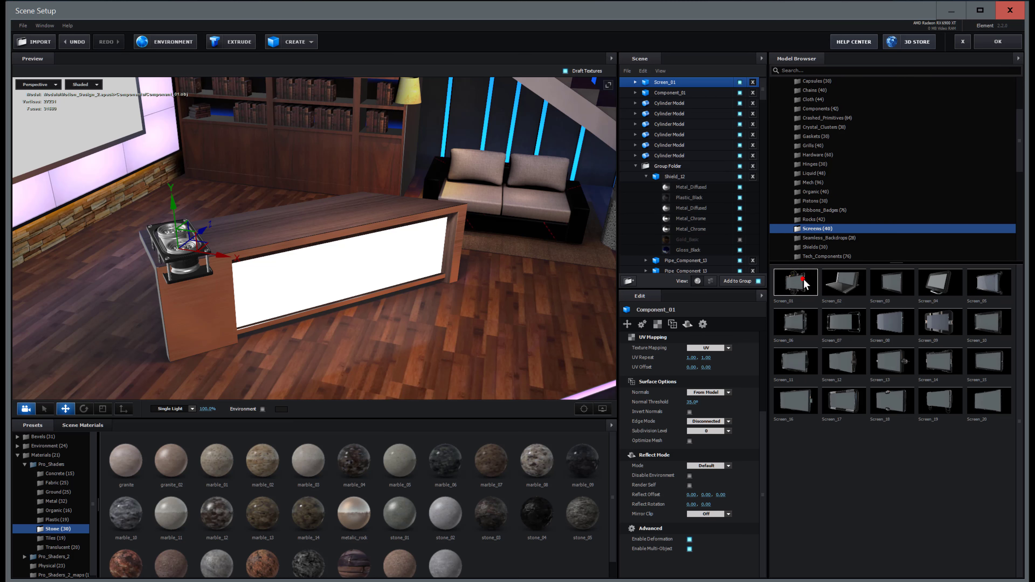
- Move Screen_01 into the lounge area and lower it slightly beside the end of the desk holding Component_01
scroll(537, 248, "down", 10)
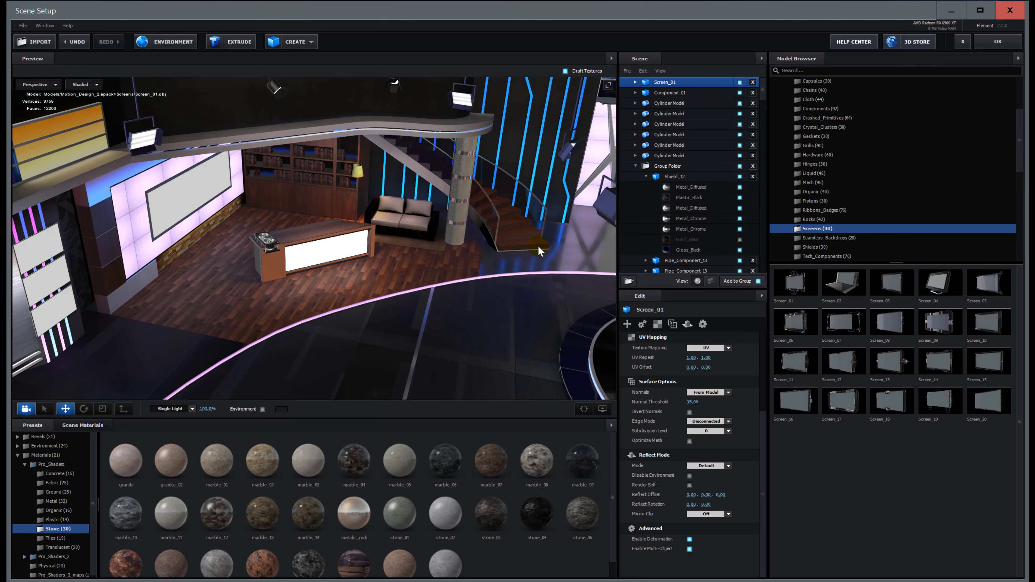
left_click_drag(552, 286, 398, 240)
left_click_drag(438, 312, 396, 314)
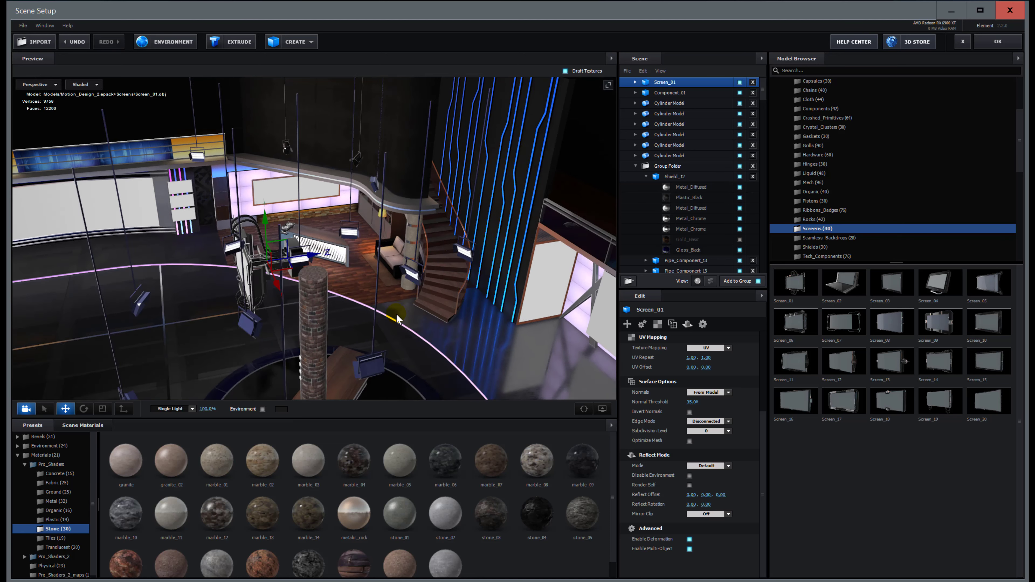
left_click_drag(330, 195, 302, 186)
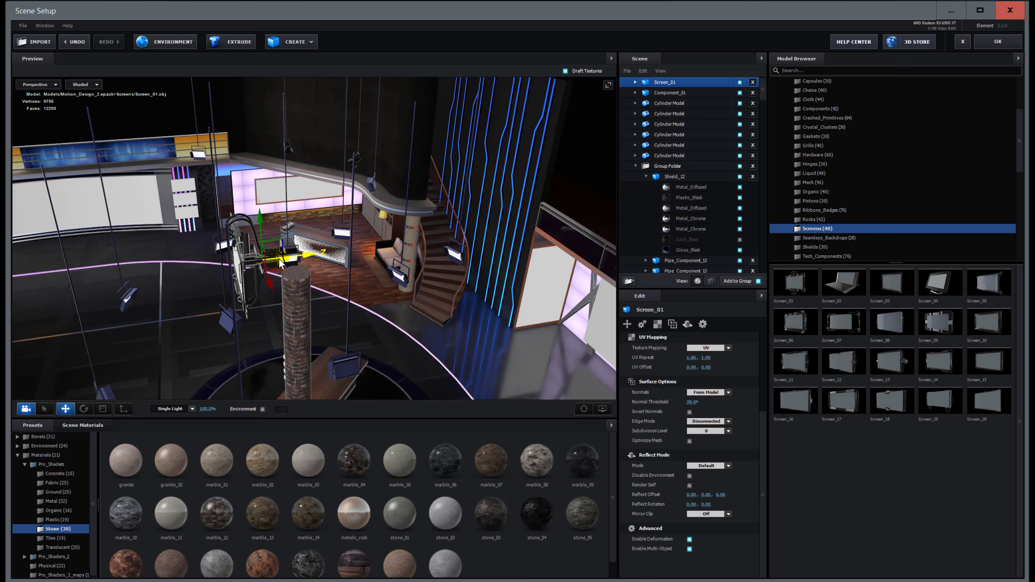
left_click_drag(304, 252, 311, 194)
left_click_drag(308, 255, 352, 217)
scroll(283, 247, "up", 6)
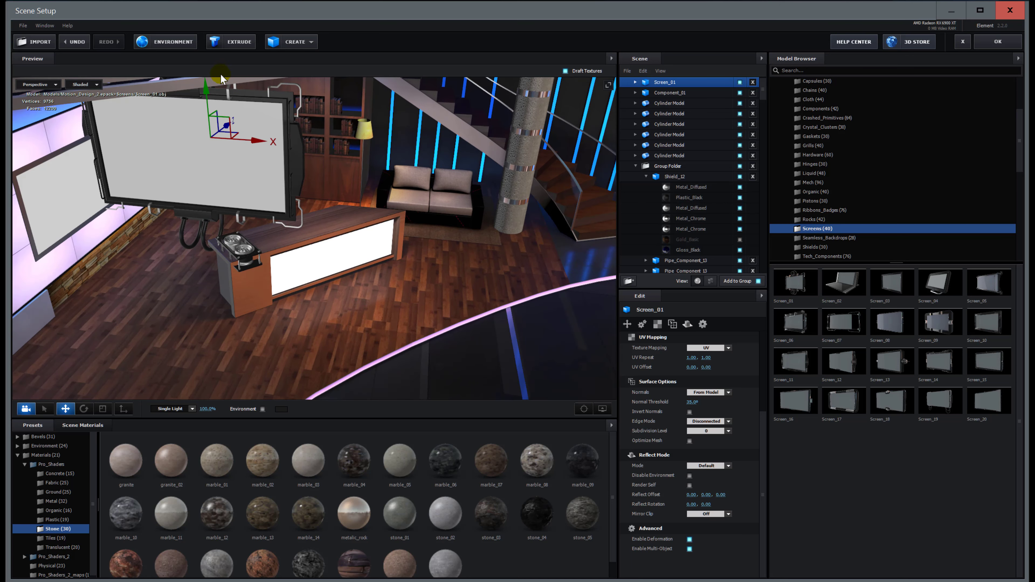
left_click_drag(207, 87, 126, 313)
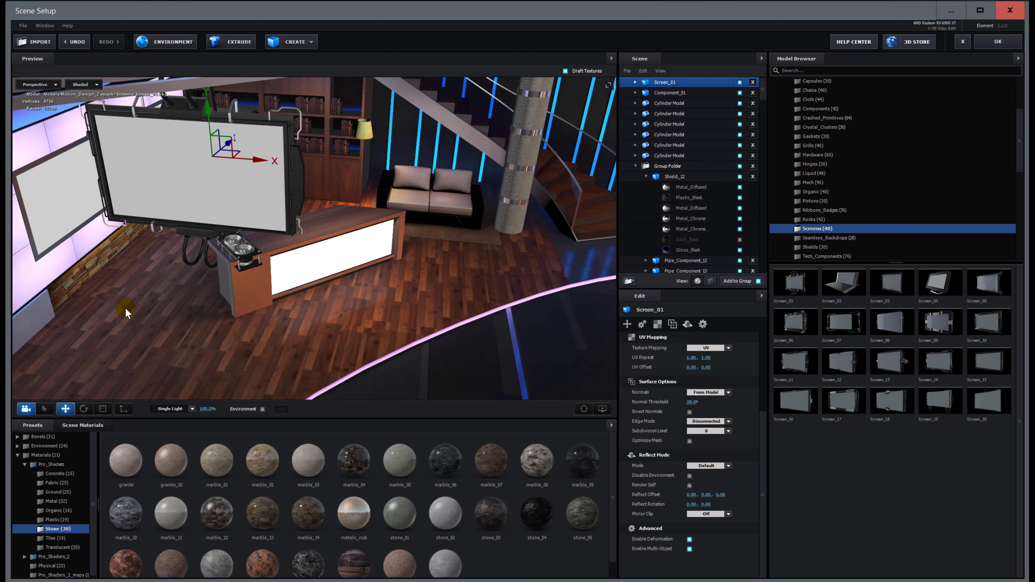
- Rotate Screen_01 about its vertical axis so it runs parallel to the lit panel wall behind the lounge desk
left_click(84, 408)
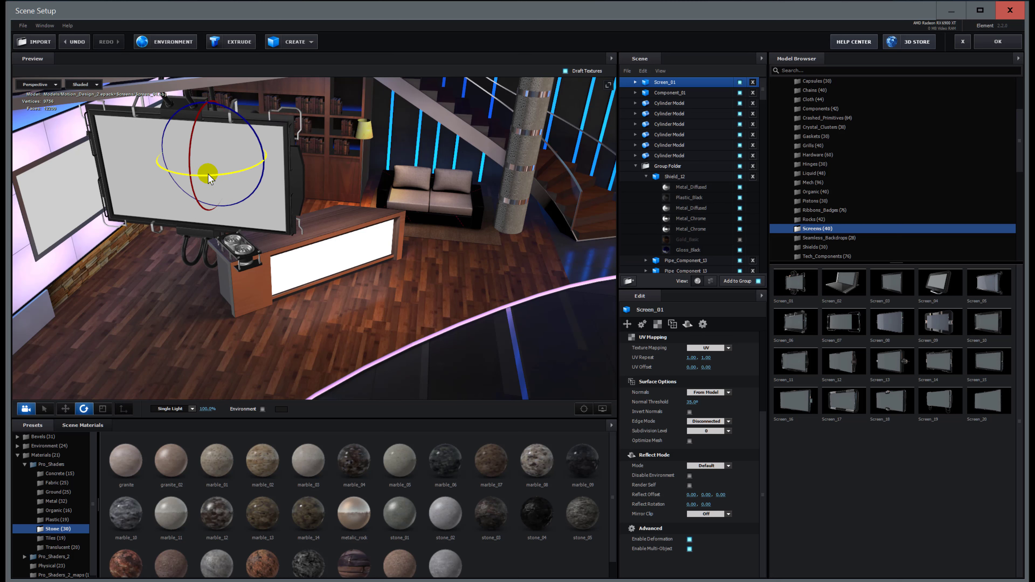
left_click_drag(210, 174, 337, 167)
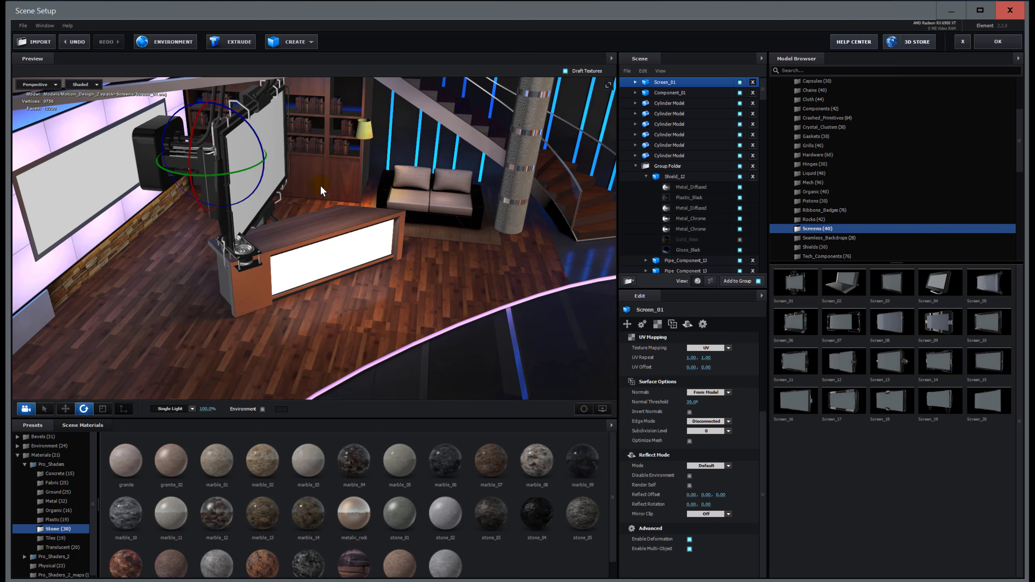
left_click(328, 260)
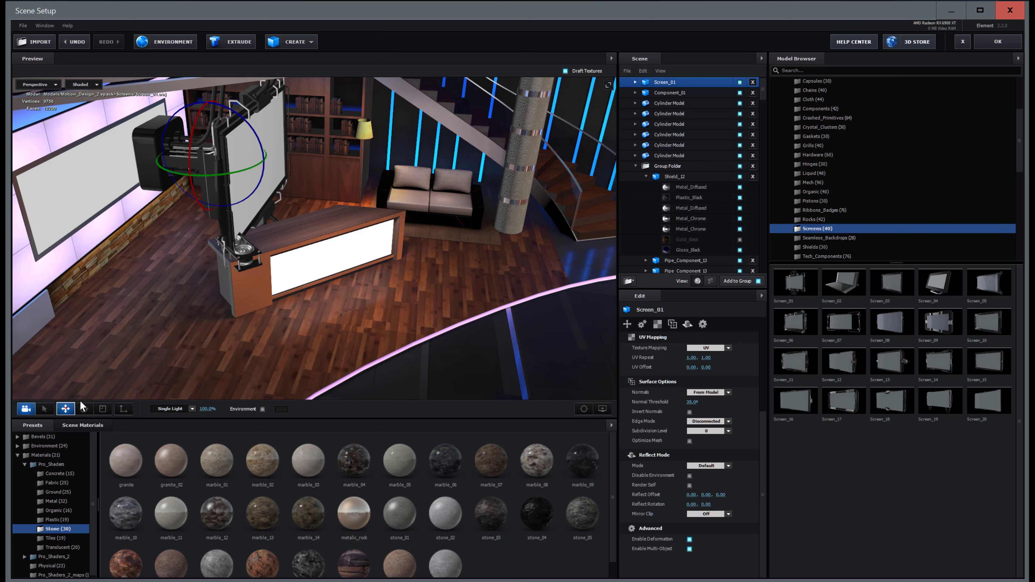
- Move Screen_01 back from the desk and sideways so it hangs centred in front of the lit panel wall
left_click_drag(261, 162, 151, 173)
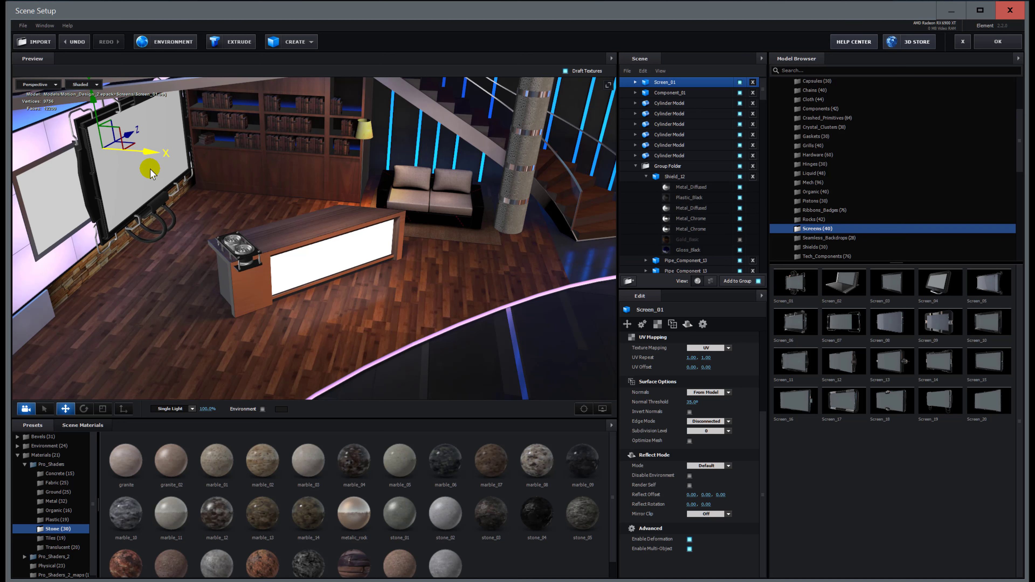
left_click_drag(271, 182, 240, 162)
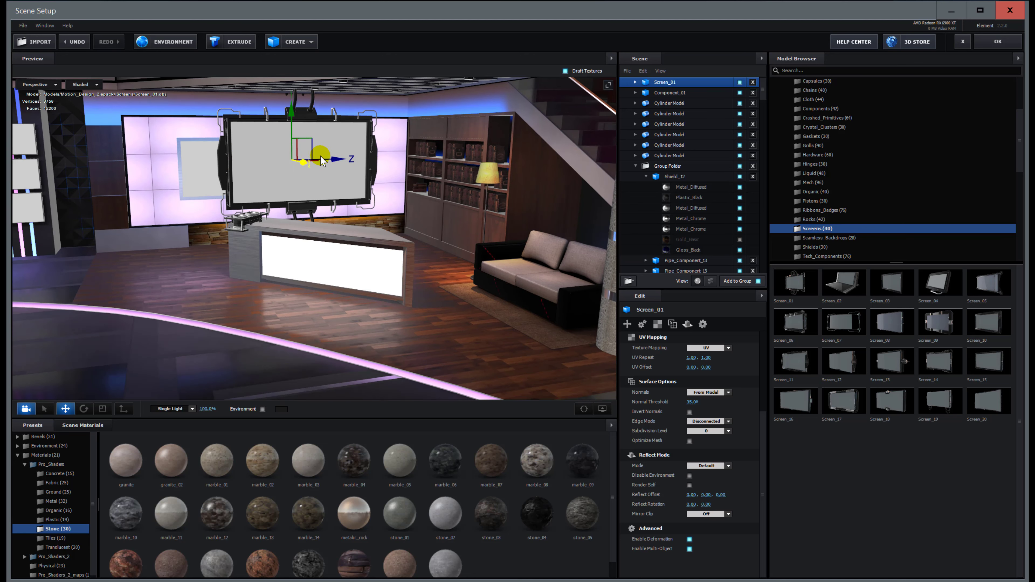
left_click_drag(336, 162, 322, 163)
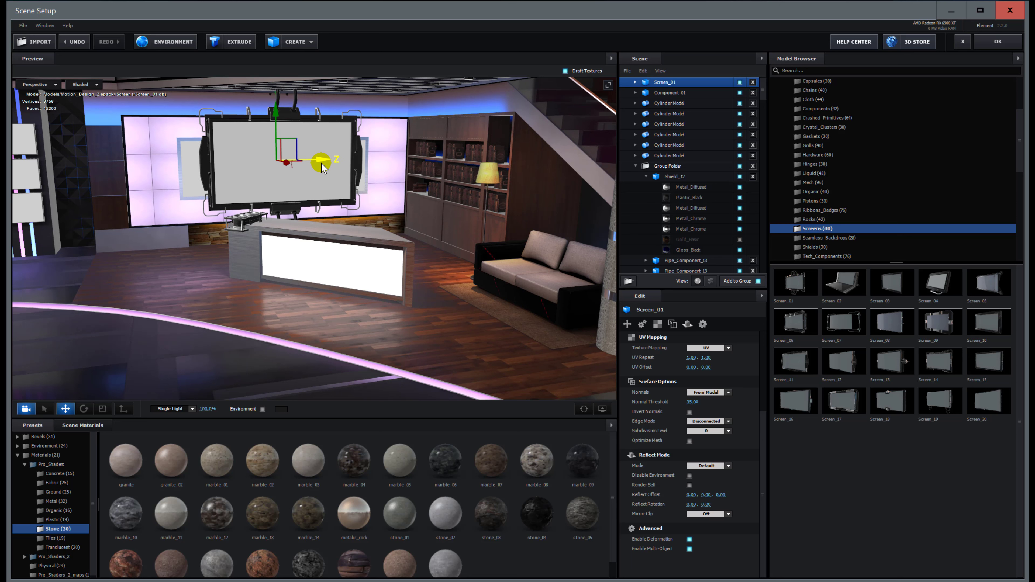
left_click_drag(264, 216, 144, 255)
scroll(143, 255, "up", 3)
left_click(65, 194)
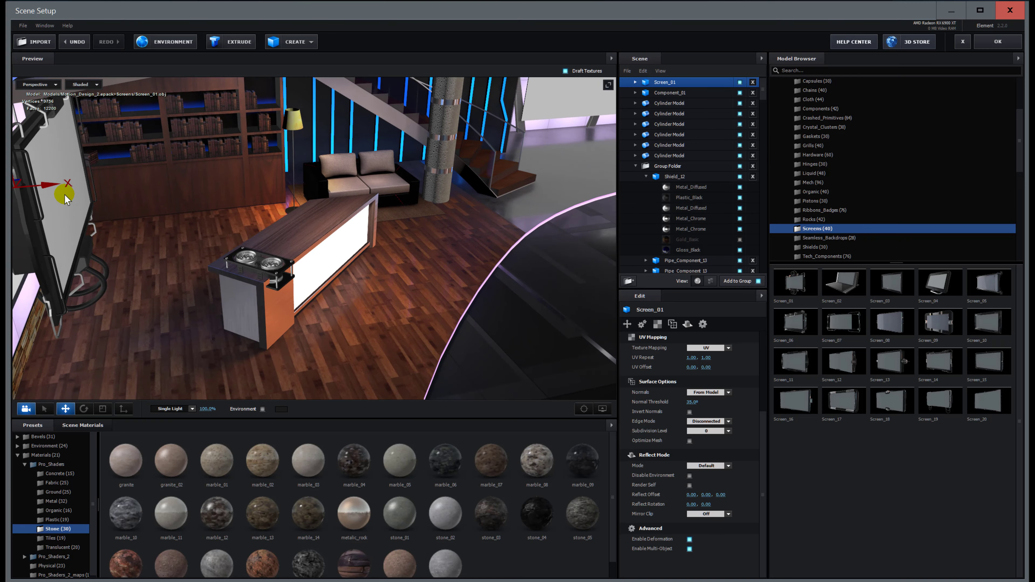
left_click_drag(46, 185, 15, 192)
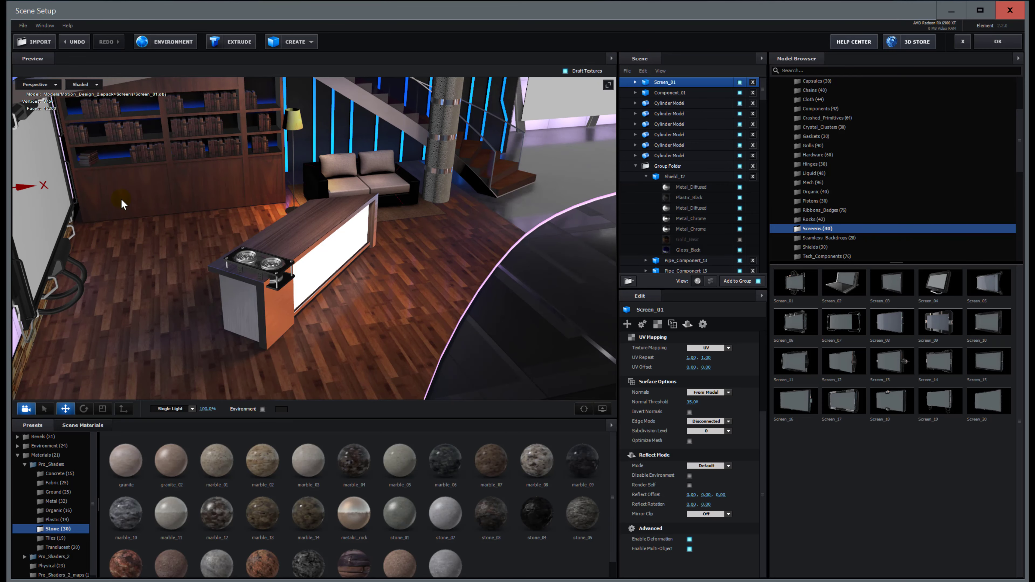
scroll(119, 200, "down", 3)
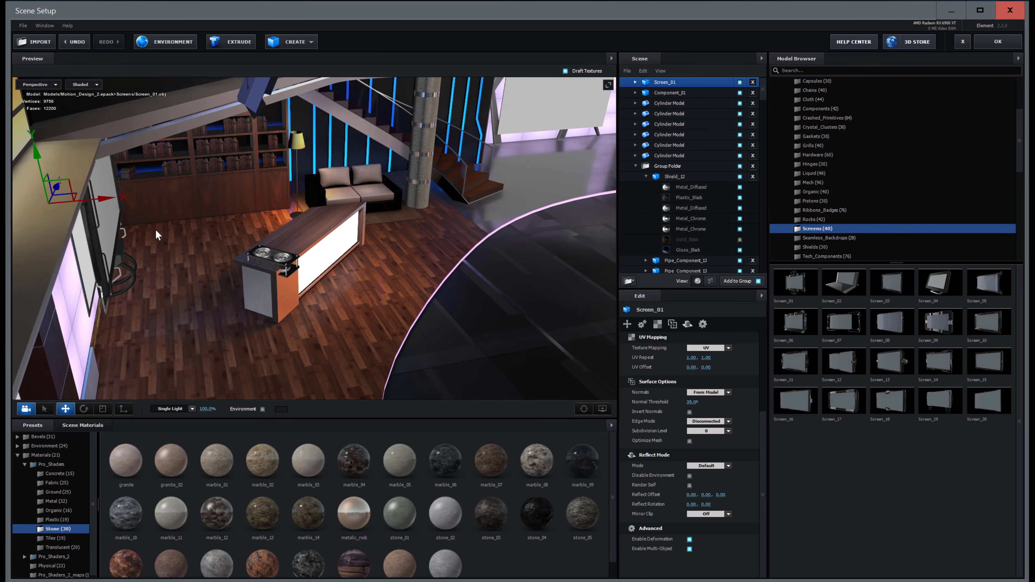
left_click_drag(155, 230, 92, 220)
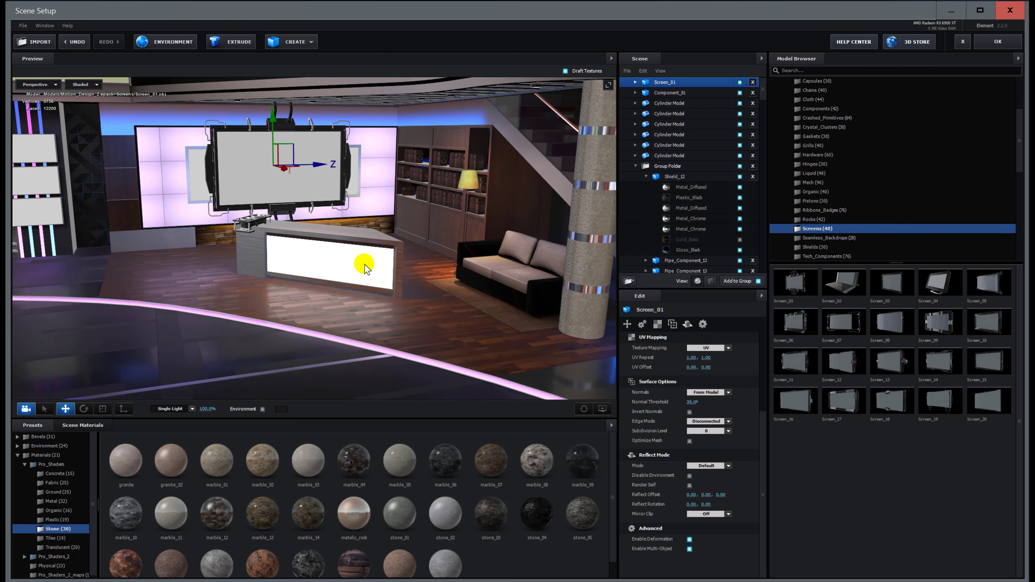
- Create a box model and move it beside the lounge area at about X -9.02, Y 0.48, Z 0
scroll(379, 231, "down", 4)
left_click_drag(246, 257, 381, 326)
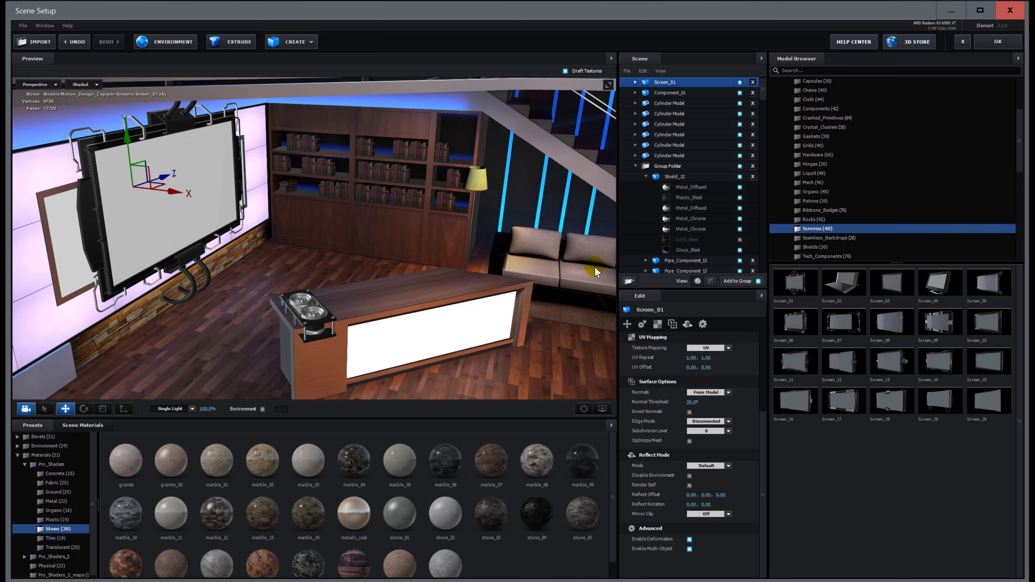
mouse_move(254, 281)
left_mouse_down()
mouse_move(228, 282)
mouse_move(237, 267)
mouse_move(287, 281)
left_mouse_up()
mouse_move(154, 282)
left_mouse_down()
mouse_move(167, 286)
mouse_move(127, 285)
mouse_move(407, 311)
mouse_move(408, 301)
mouse_move(458, 351)
mouse_move(516, 348)
left_mouse_up()
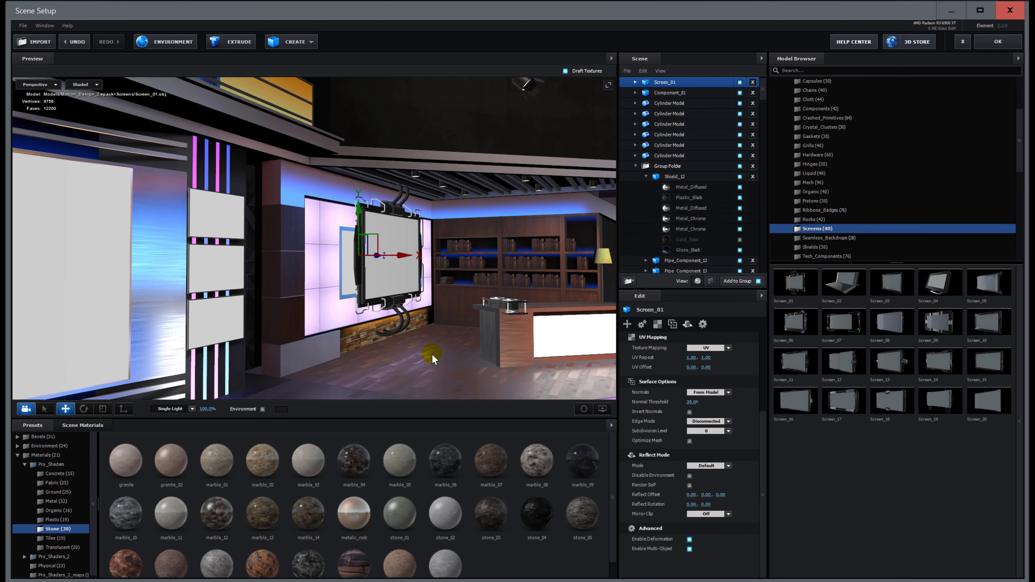
left_click(304, 44)
left_click(276, 60)
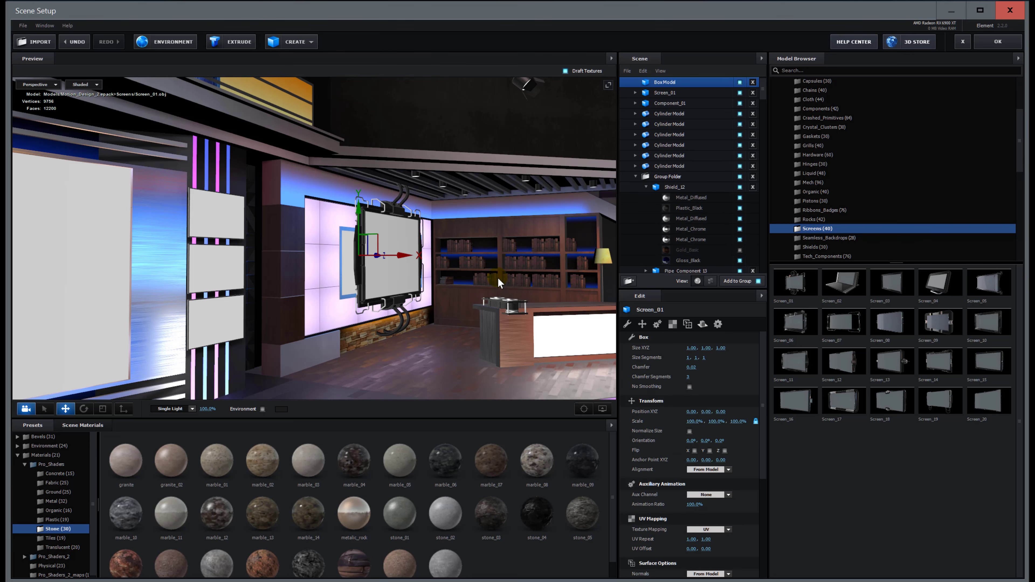
scroll(498, 279, "down", 10)
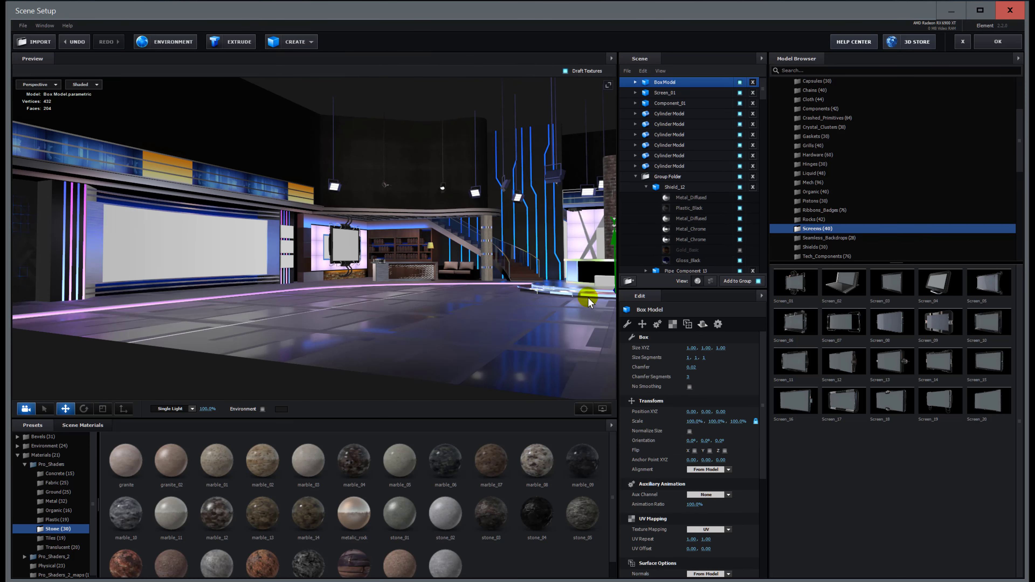
left_click_drag(588, 298, 602, 284)
left_click_drag(584, 328, 347, 268)
scroll(347, 269, "up", 6)
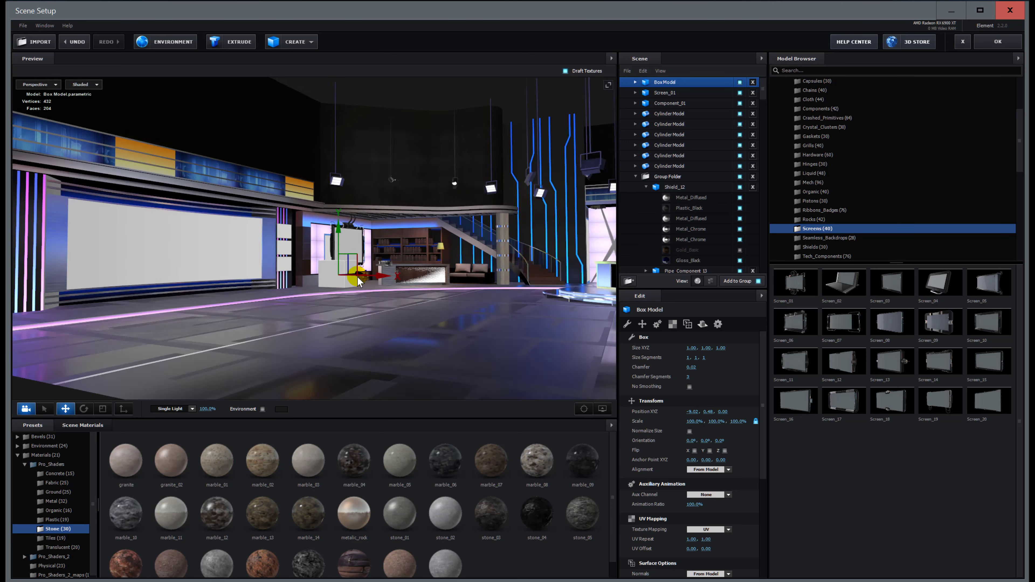
mouse_move(434, 302)
left_mouse_down()
mouse_move(457, 308)
mouse_move(441, 322)
mouse_move(430, 300)
left_mouse_up()
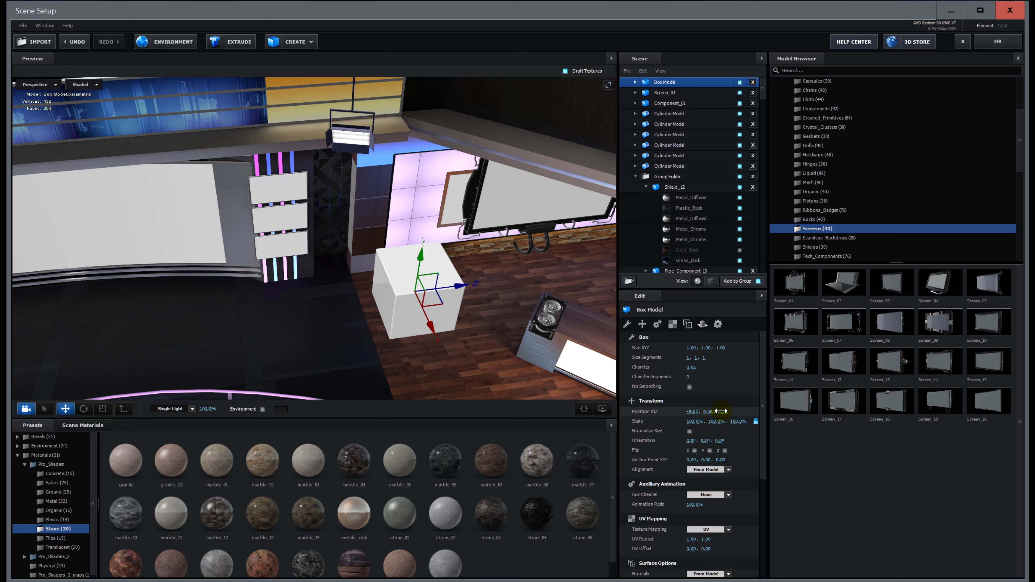
- Set the box's X size to 1.25 and scale it uniformly to about 66.5%
mouse_move(692, 349)
left_mouse_down()
mouse_move(675, 349)
mouse_move(696, 351)
left_mouse_up()
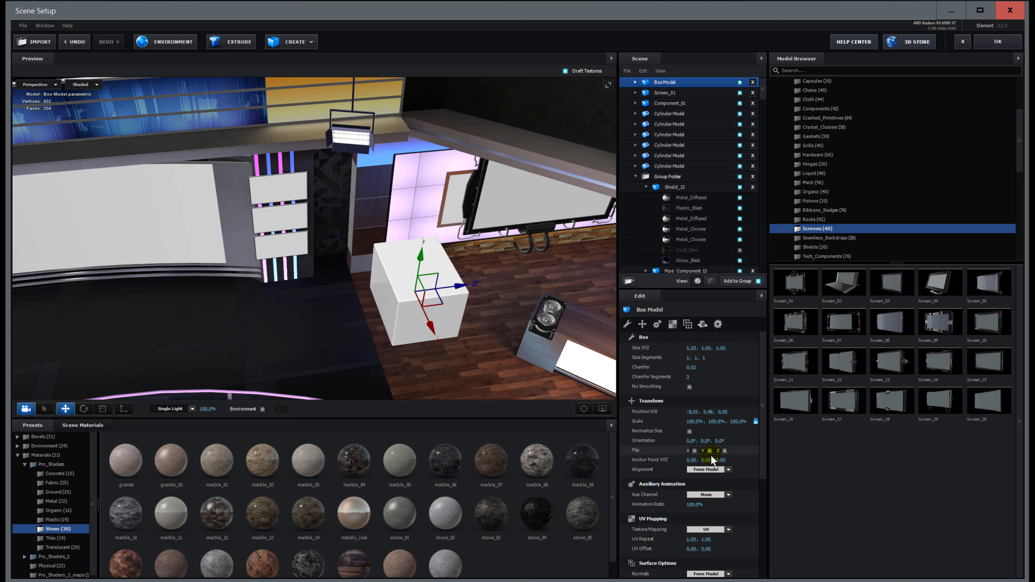
left_click_drag(694, 422, 438, 377)
- Sink the box partly into the floor and place it near the lit panel wall at about X -9.63, Y 0.10, Z 0.10
left_click_drag(430, 328, 415, 284)
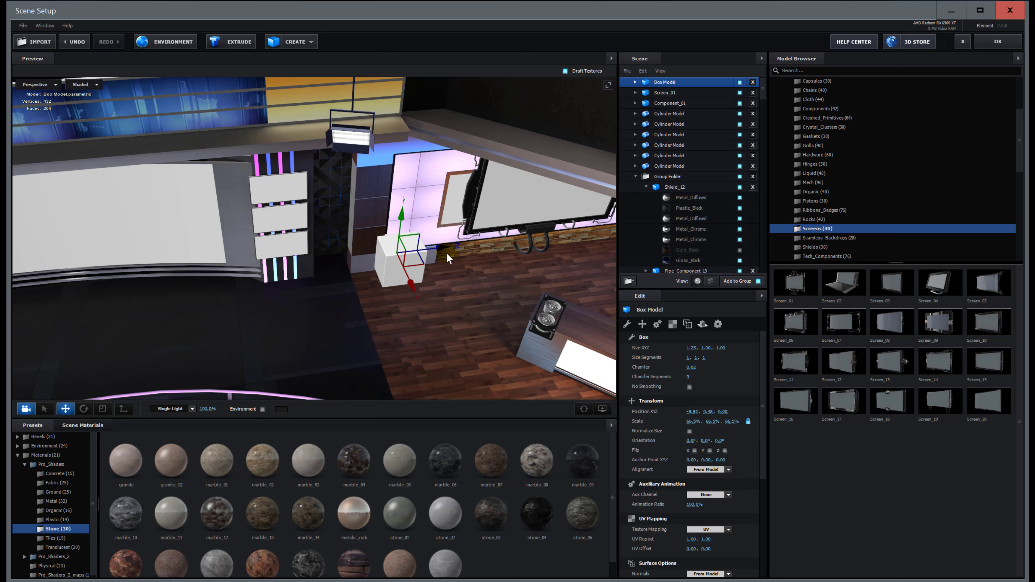
left_click_drag(442, 247, 483, 245)
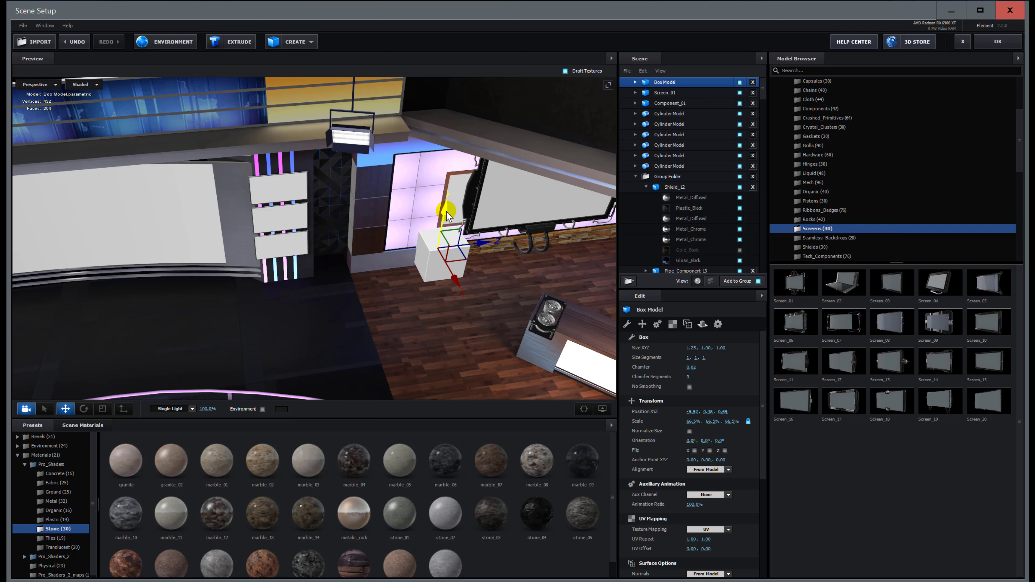
left_click_drag(446, 211, 445, 231)
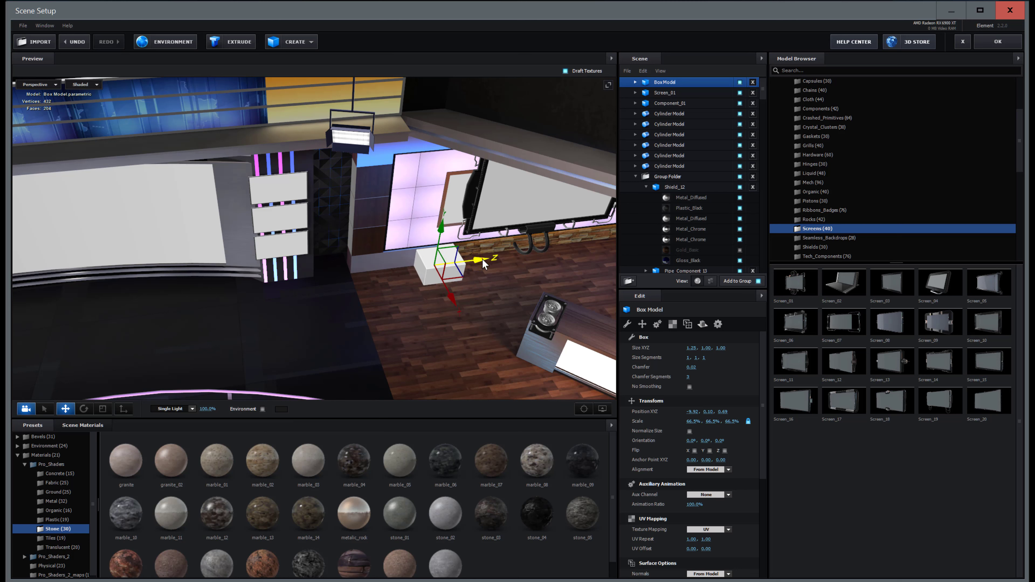
left_click_drag(484, 263, 447, 265)
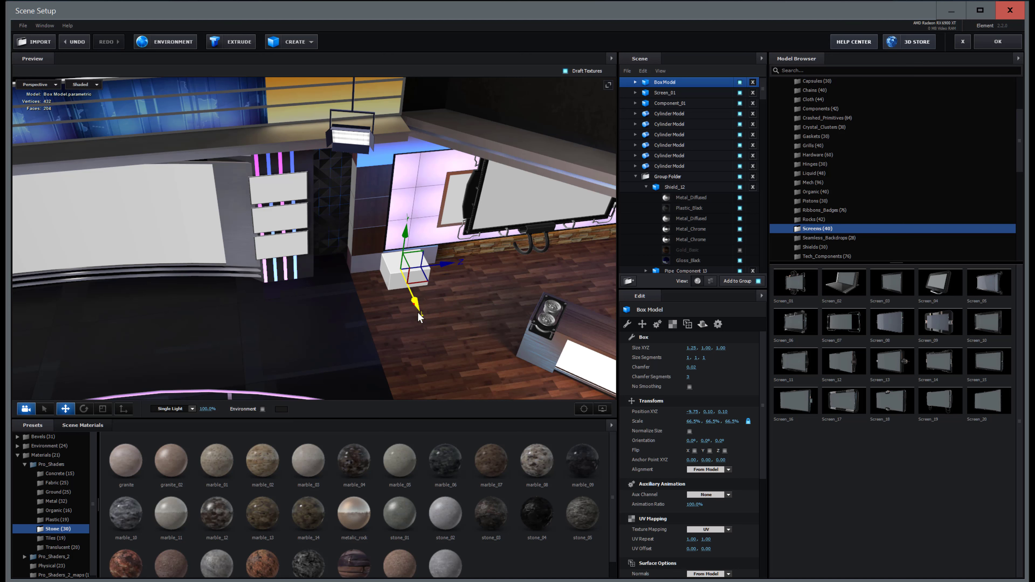
left_click_drag(420, 317, 419, 319)
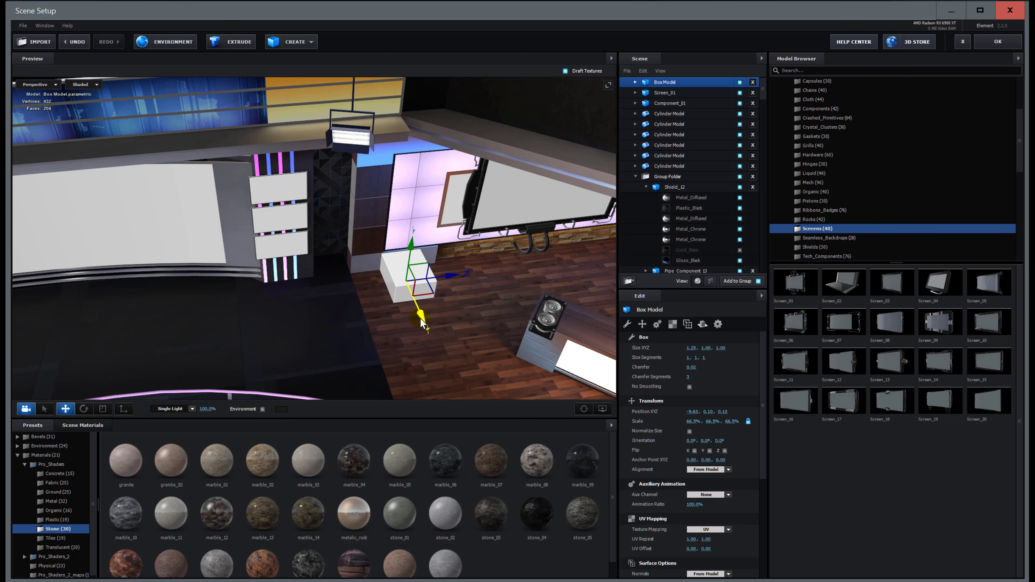
- Apply the marble_12 stone material to the box beside the panel wall
left_click(222, 514)
left_click_drag(354, 369, 431, 298)
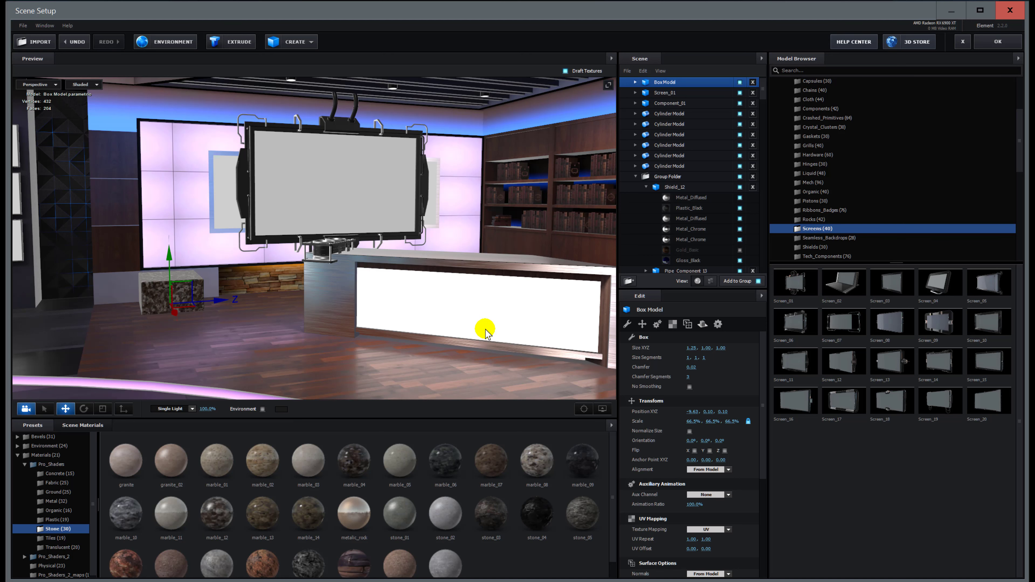
scroll(504, 258, "down", 2)
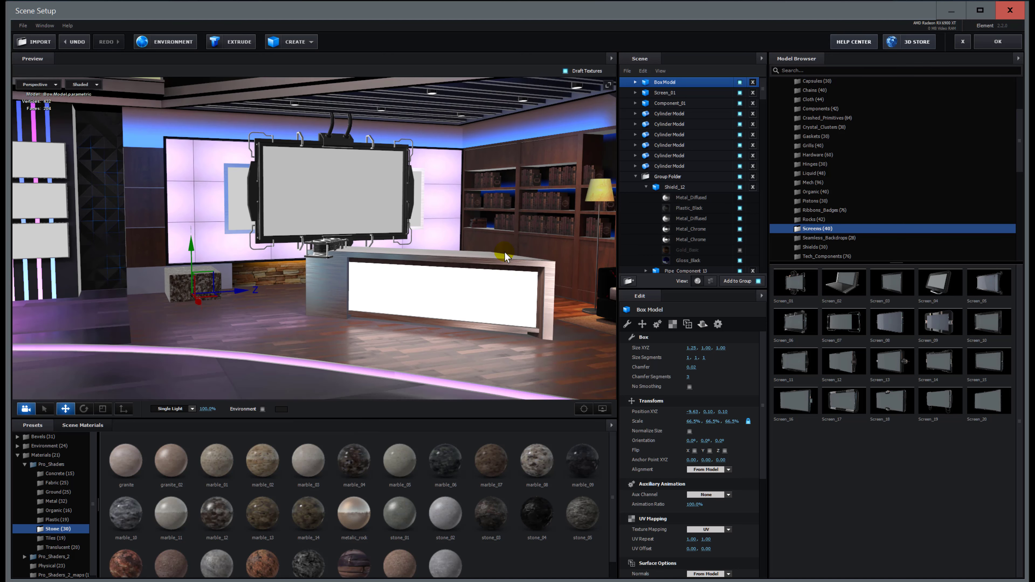
scroll(505, 258, "down", 2)
- Nudge the marble box against the base of the panel wall at about X -9.79, Z 0.12
left_click_drag(277, 284, 265, 288)
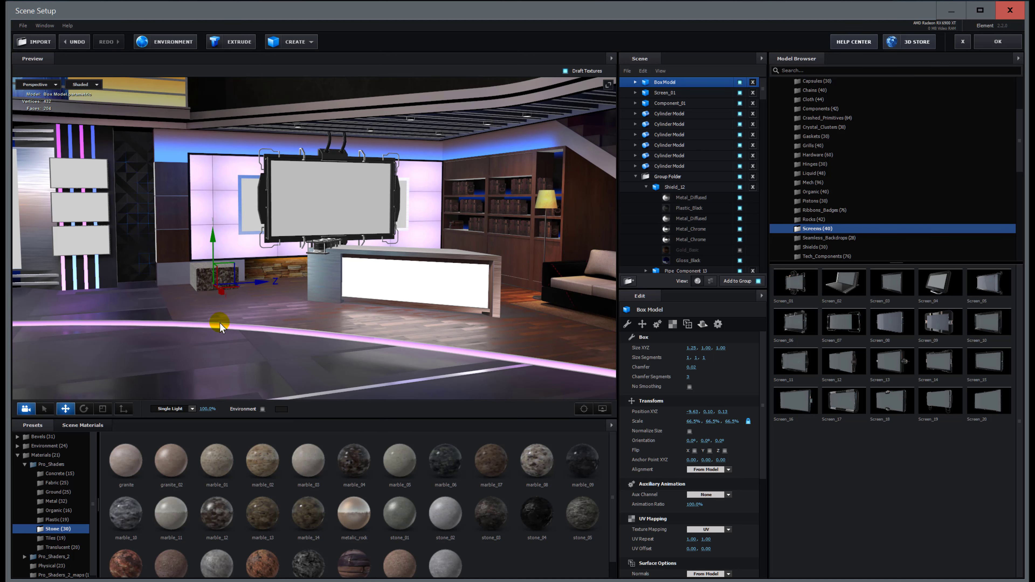
left_click_drag(220, 323, 244, 336)
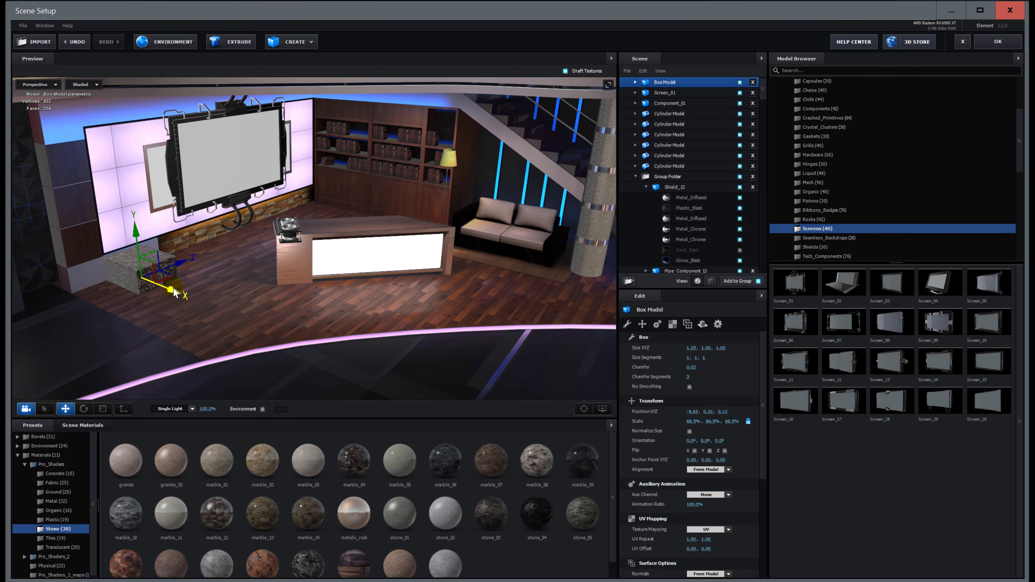
left_click_drag(173, 288, 165, 284)
mouse_move(247, 319)
left_mouse_down()
mouse_move(238, 330)
mouse_move(240, 307)
left_mouse_up()
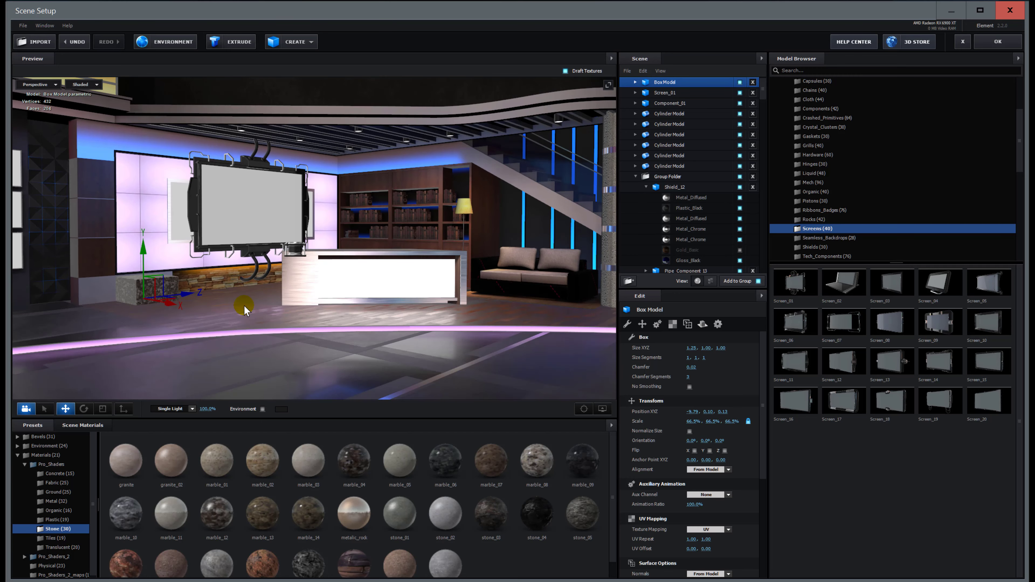
- Accept the scene setup and pull Camera 1 back in the composition until the whole main news desk is framed
left_click(1000, 42)
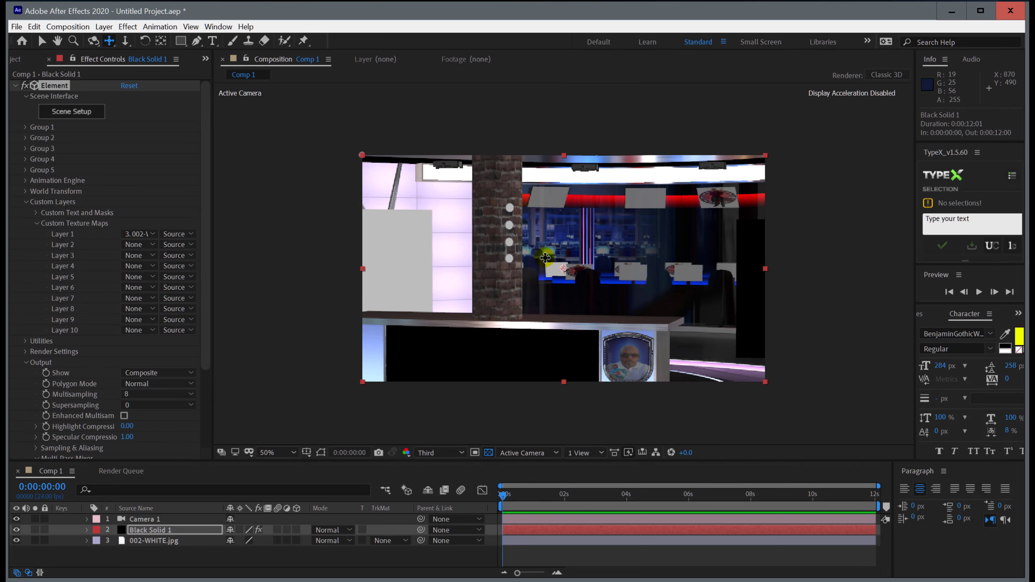
key("c")
left_click_drag(568, 265, 563, 391)
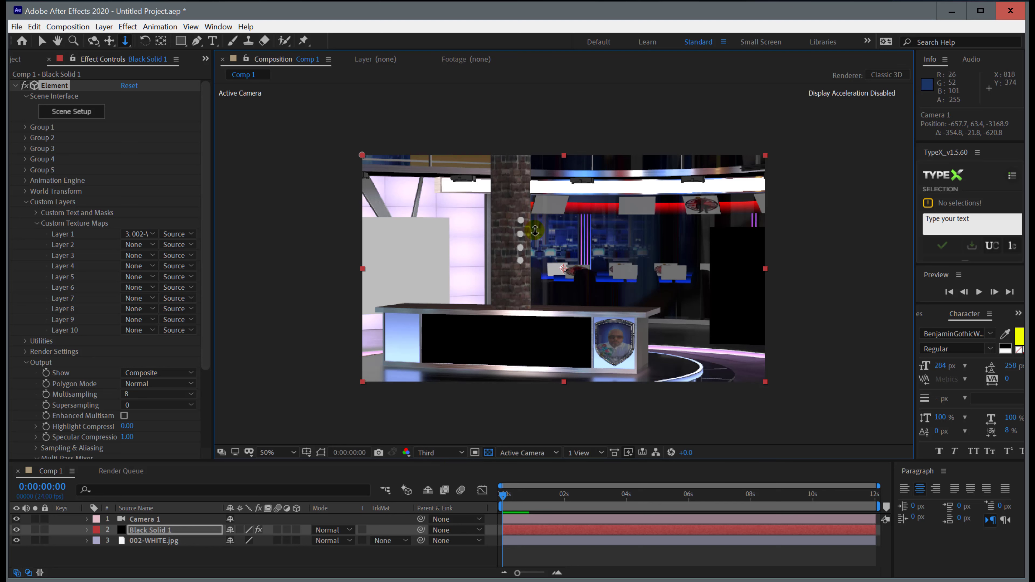
left_click_drag(546, 269, 547, 366)
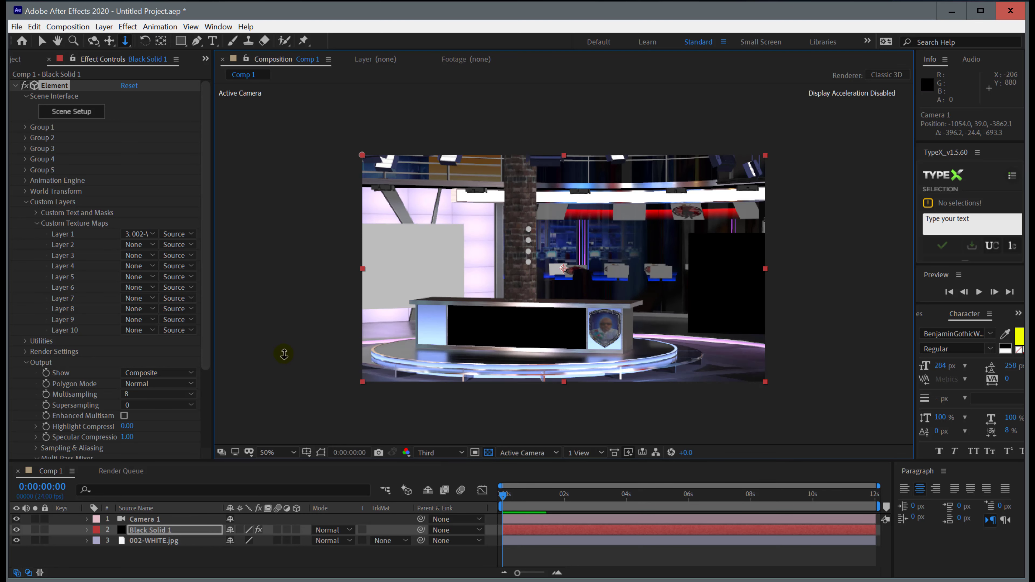
- Fit the composition view up to 100% and pull Camera 1 back to about -2935, -77, -7153 for a wide studio shot
scroll(384, 241, "up", 1)
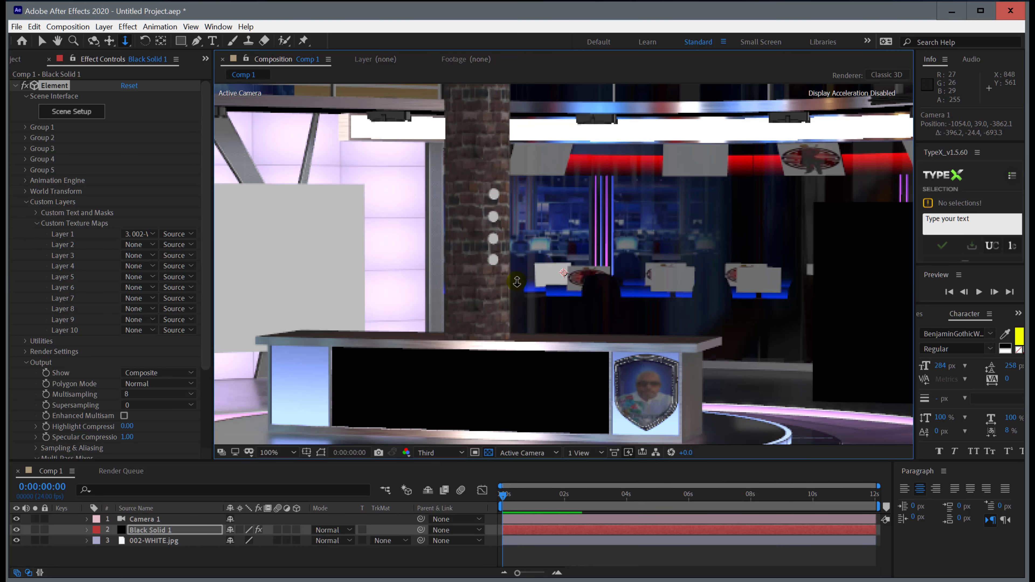
left_click(293, 452)
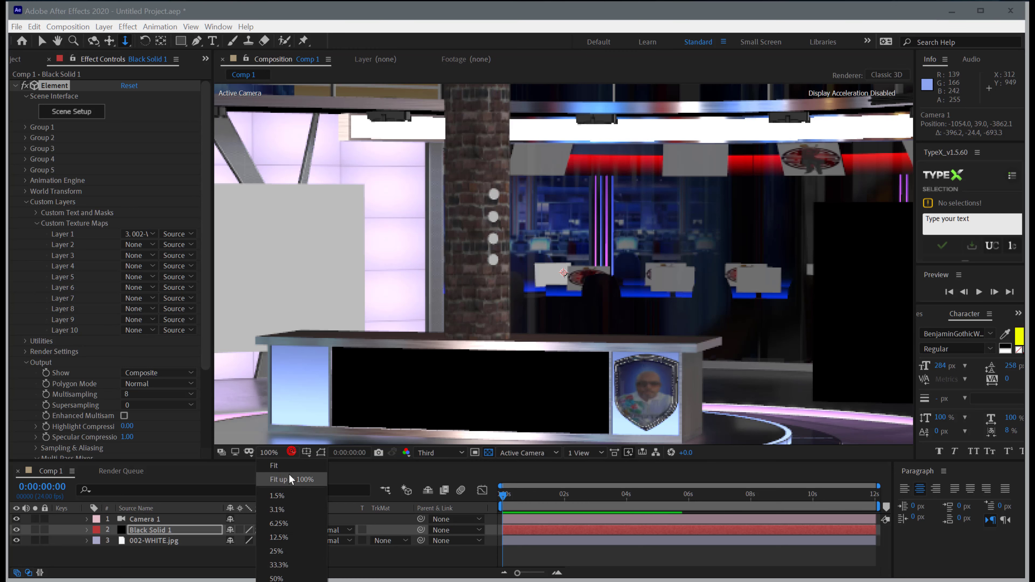
left_click(293, 481)
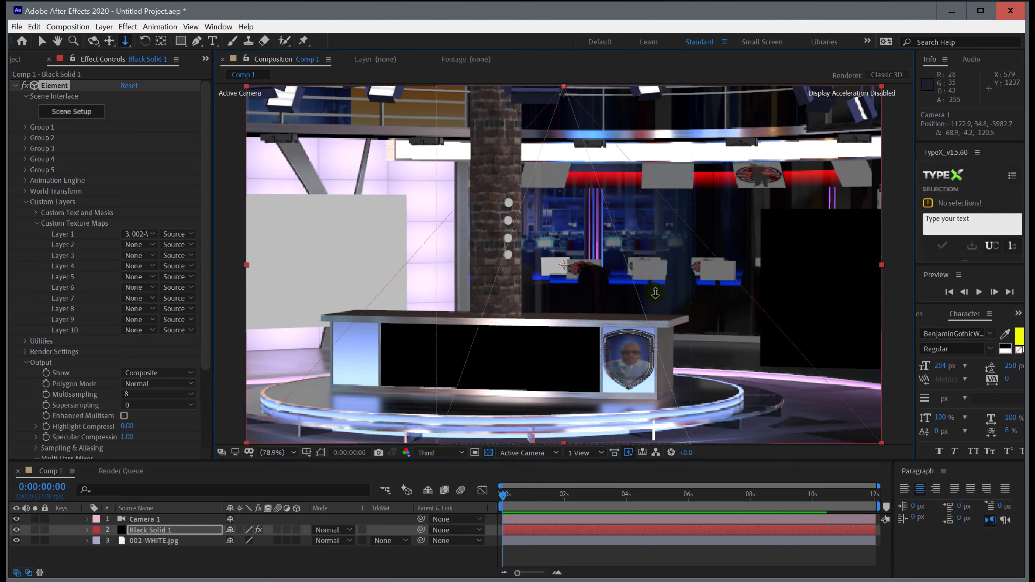
left_click_drag(655, 250, 758, 222)
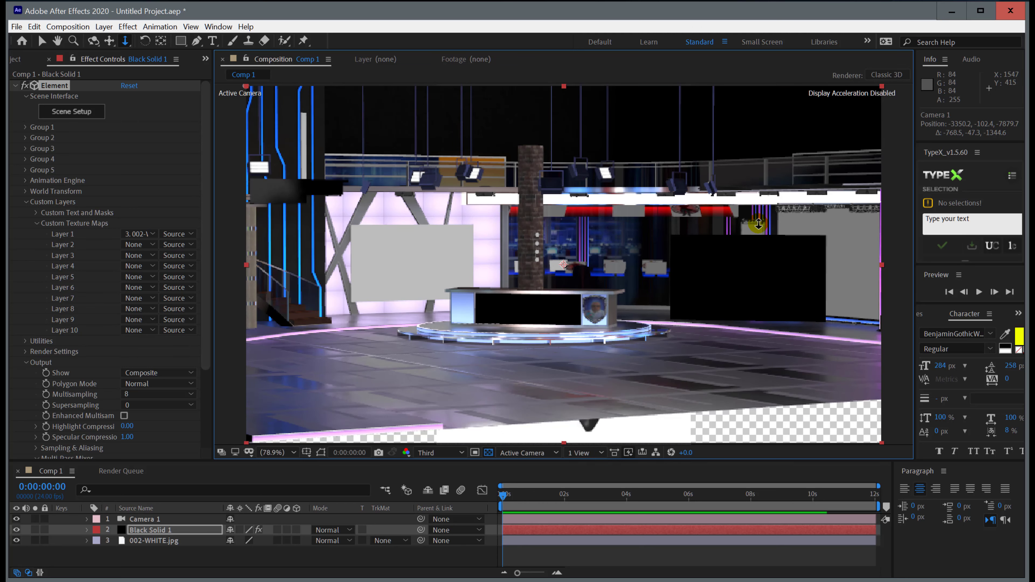
left_click_drag(594, 322, 595, 258)
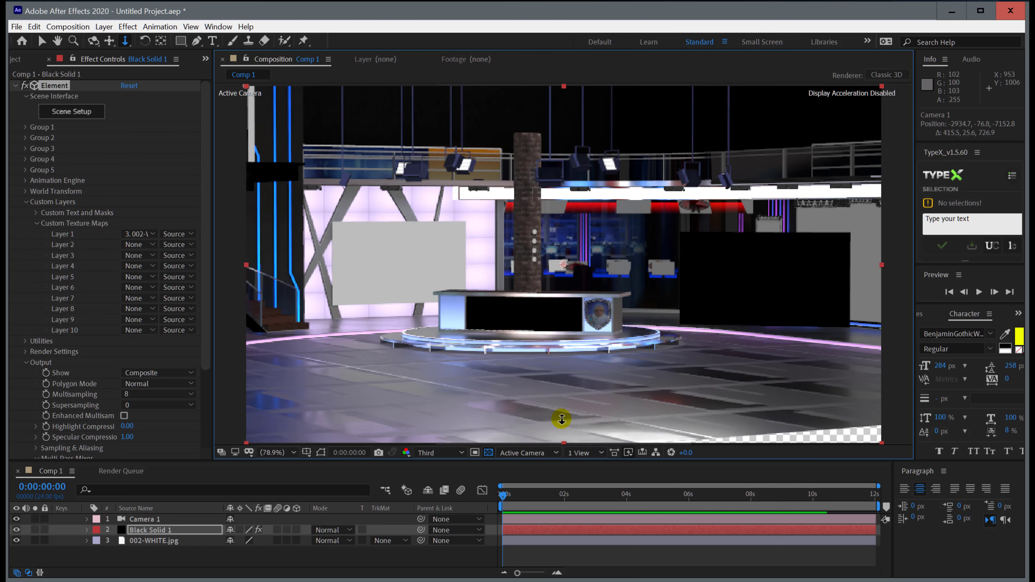
- Set the composition preview resolution to Full and collapse Element's Custom Layers settings
left_click(463, 453)
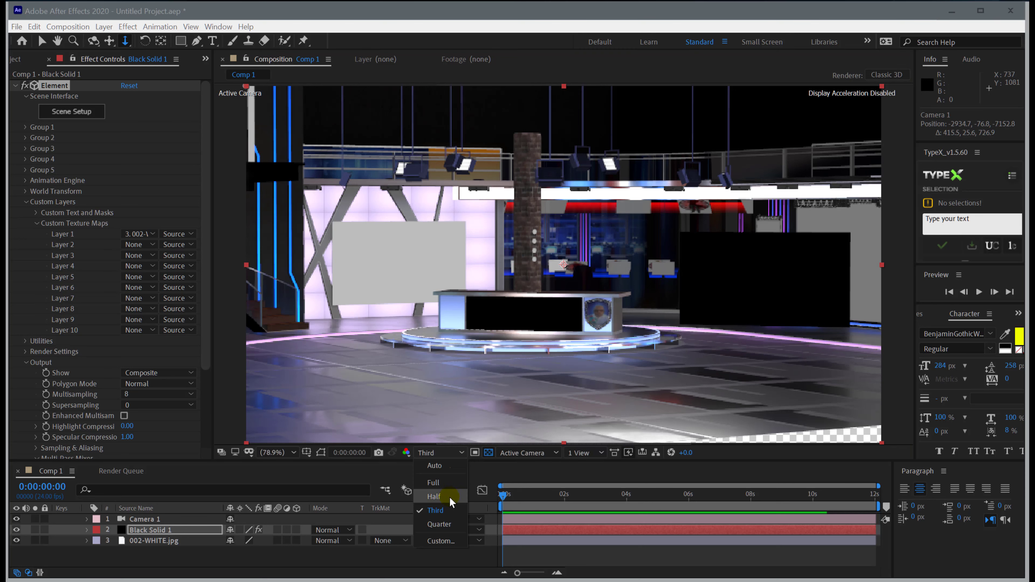
left_click(452, 483)
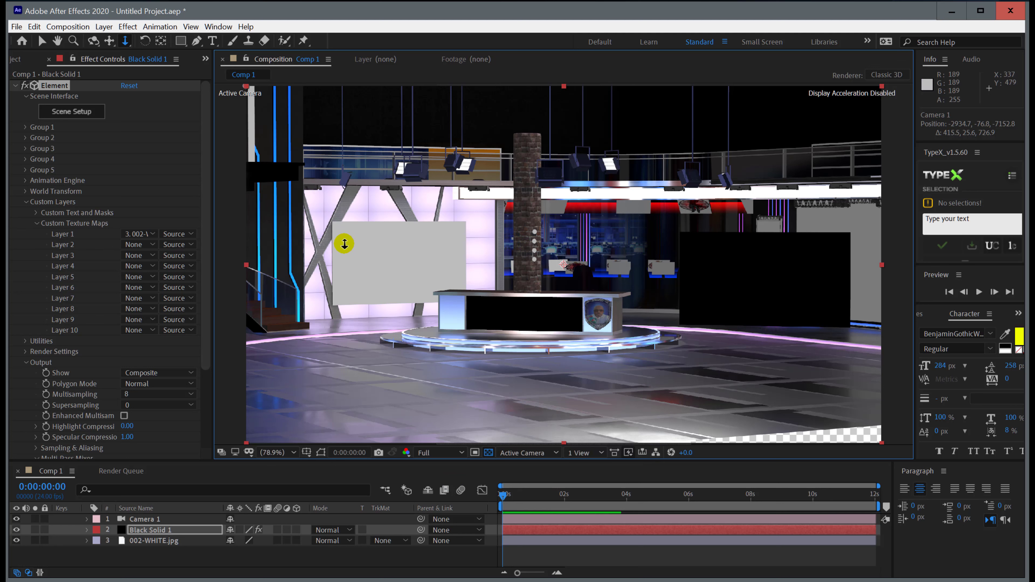
left_click(26, 202)
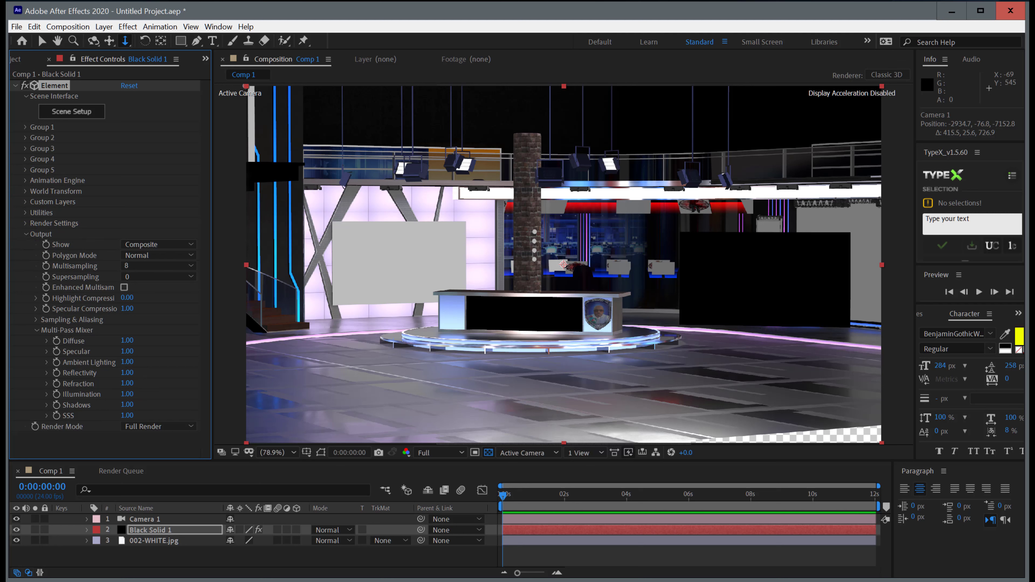
- Expand Element's physical environment, environment rotation and lighting render settings, try the Cinema added lighting, and settle on Dramatic
left_click(25, 223)
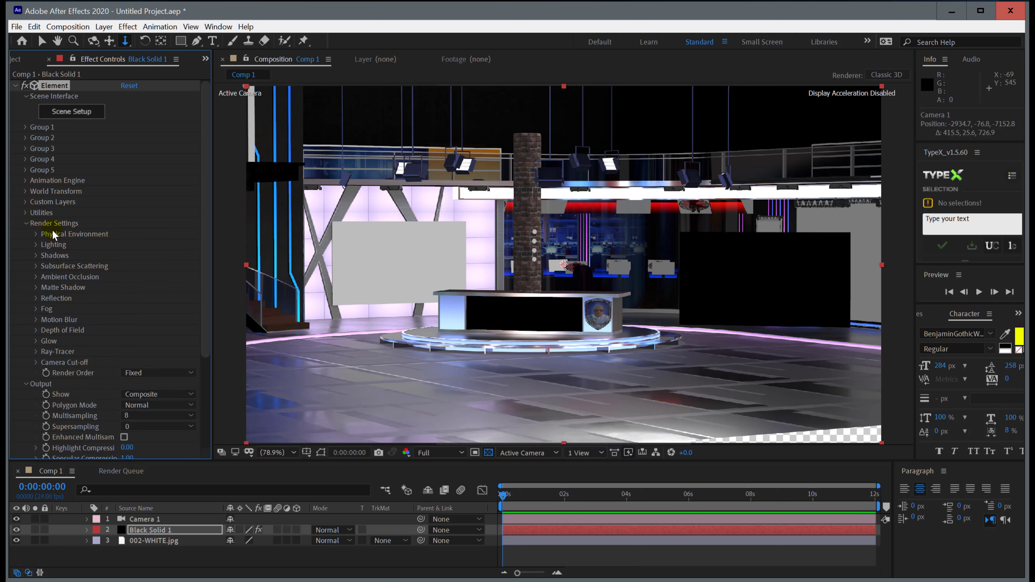
left_click(36, 234)
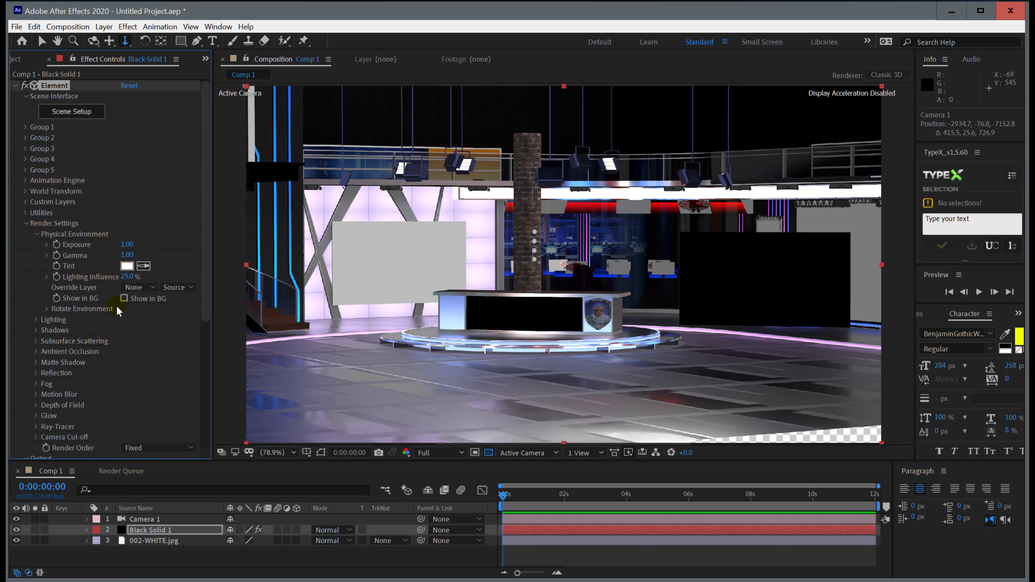
left_click(47, 308)
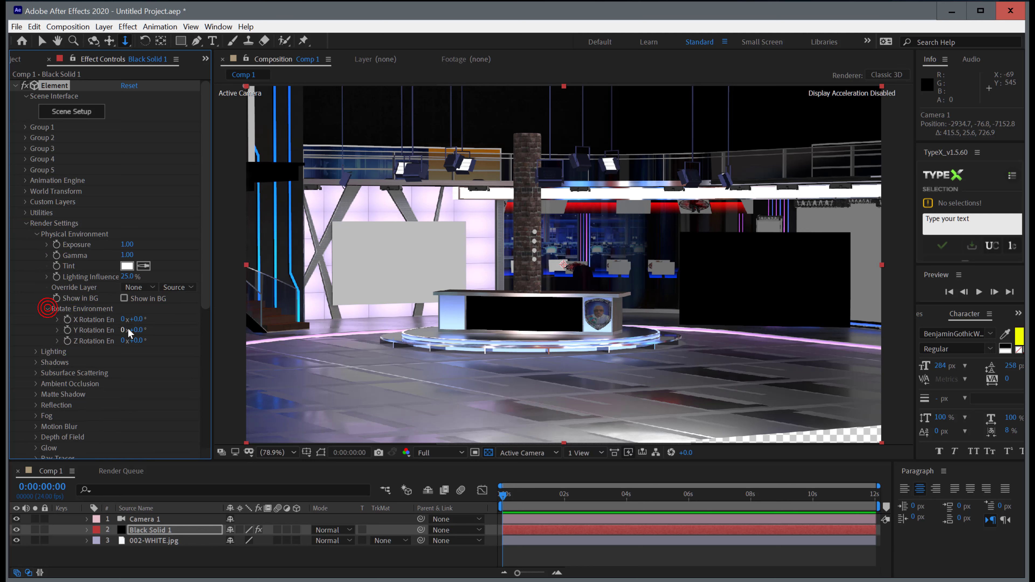
left_click(35, 351)
left_click(152, 383)
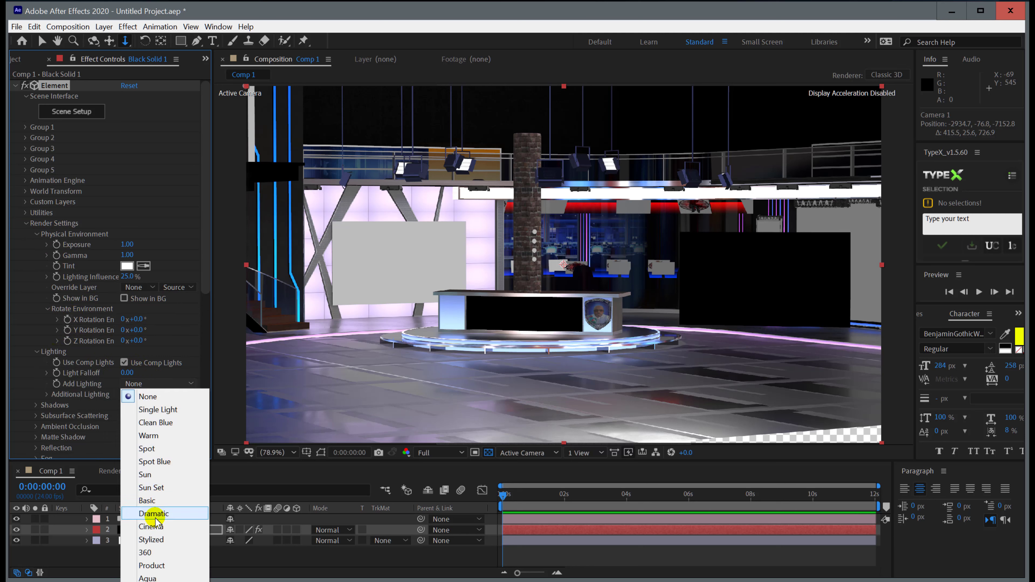
left_click(150, 526)
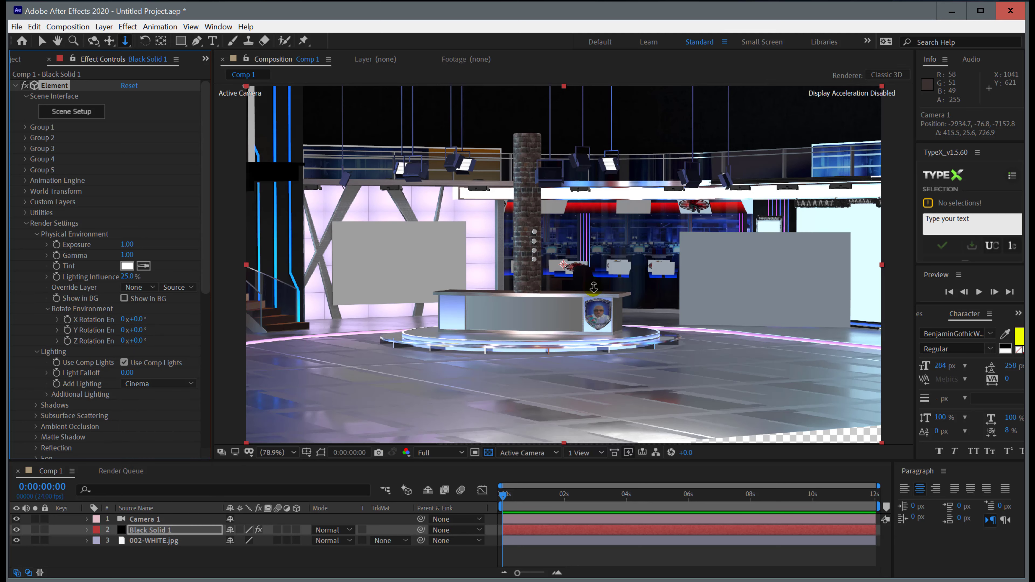
left_click(159, 384)
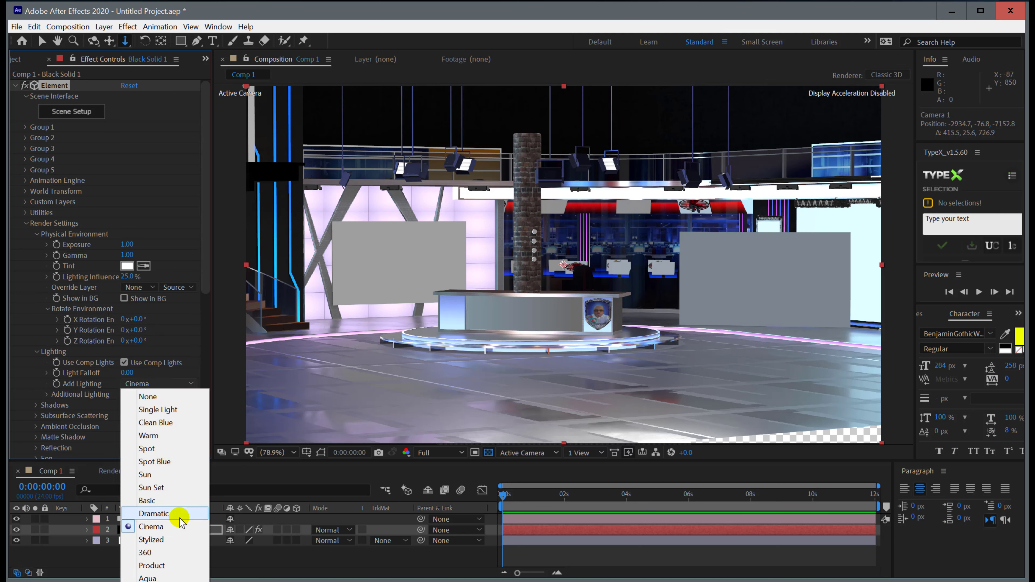
left_click(171, 515)
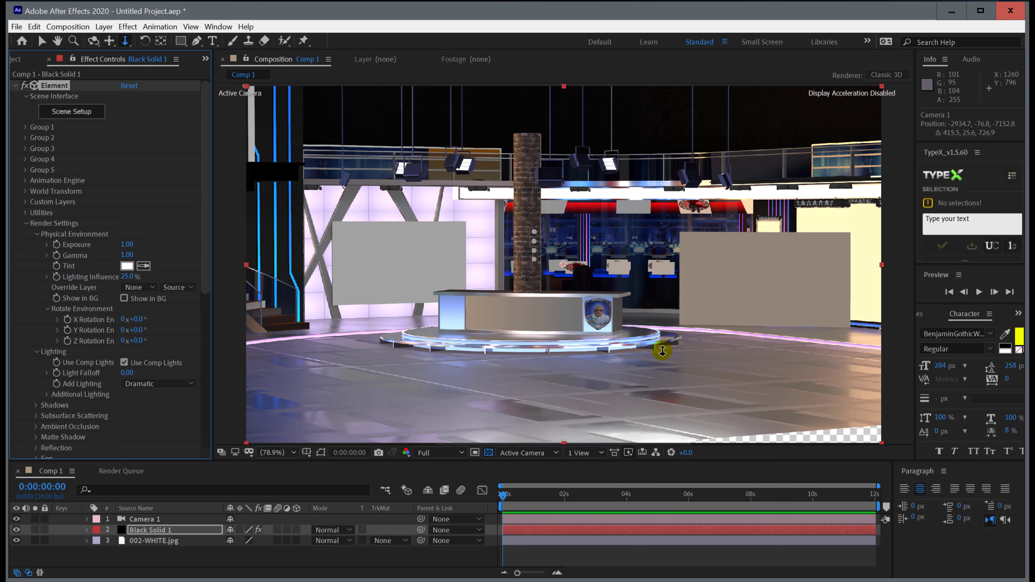
- Set Element's output supersampling to 4 with enhanced multisampling enabled, and expand the Sampling & Aliasing settings
left_click(26, 224)
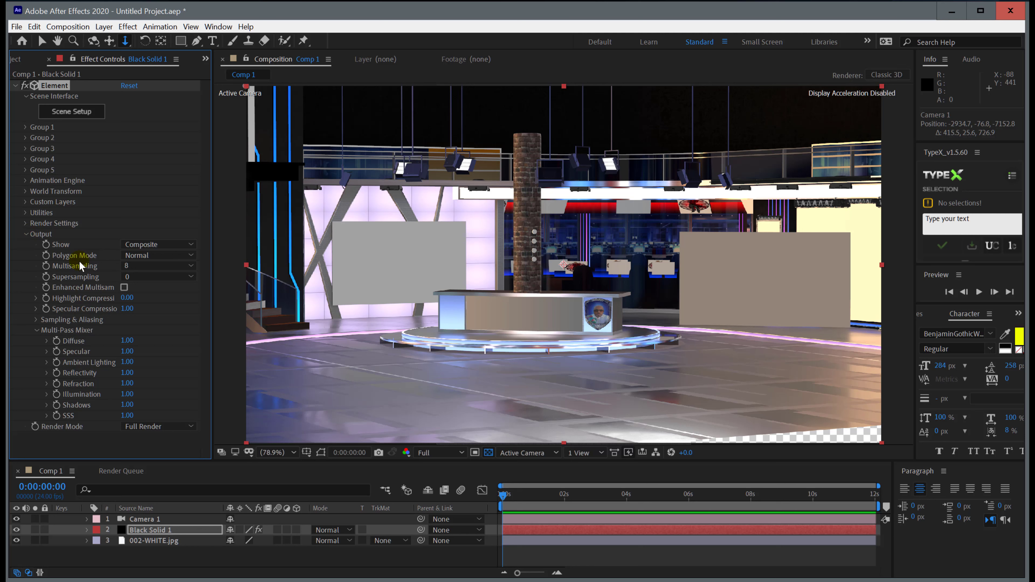
left_click(189, 276)
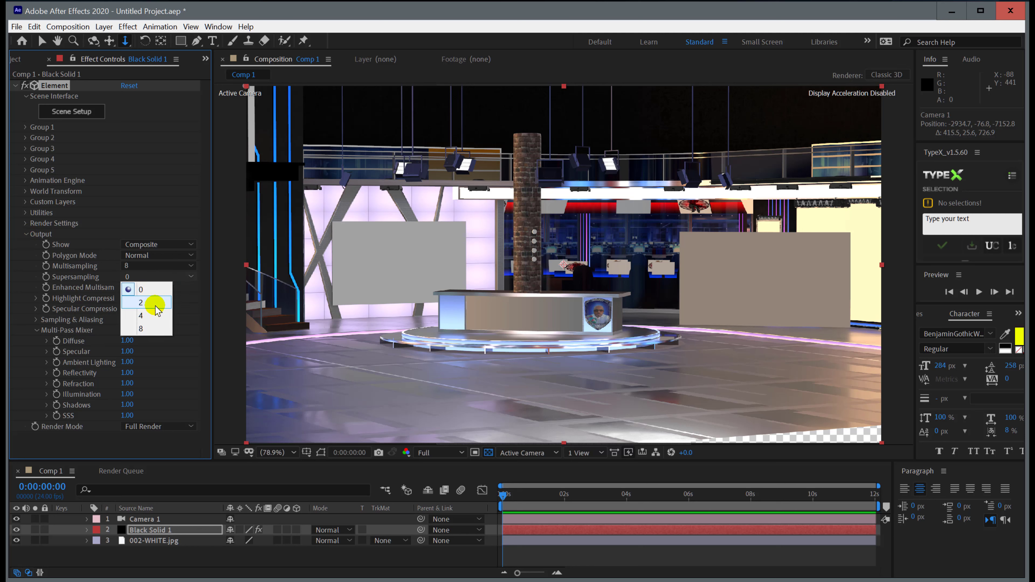
left_click(154, 316)
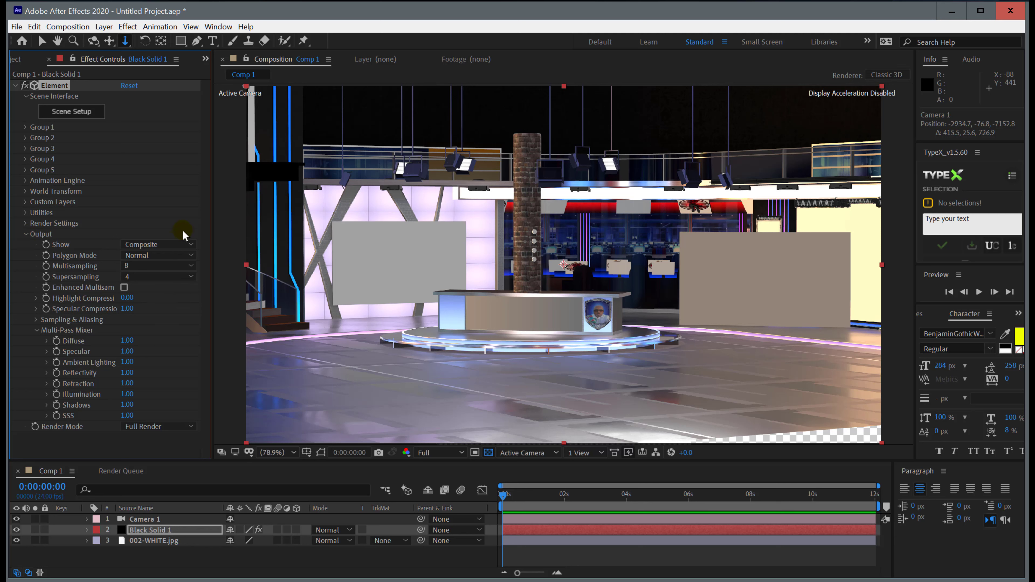
left_click(125, 287)
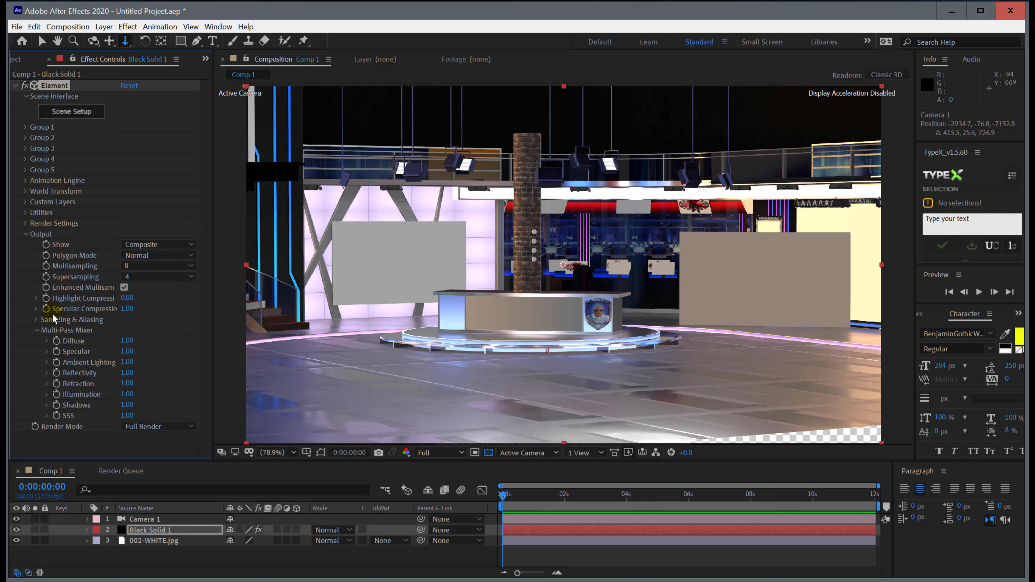
left_click(35, 320)
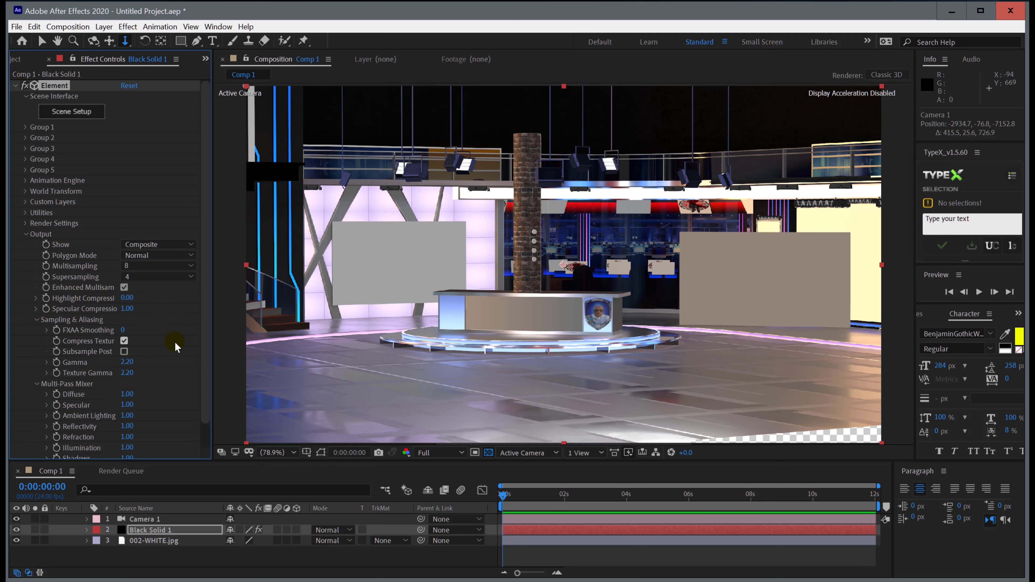